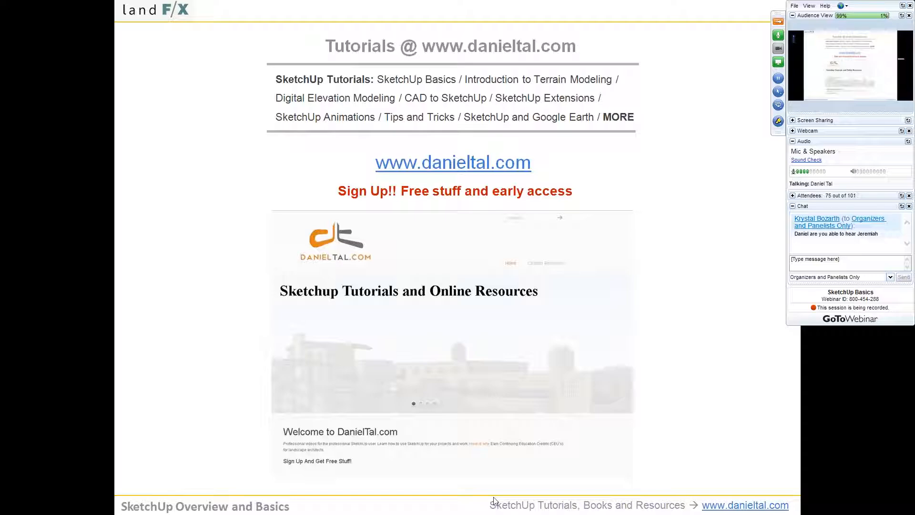
# Leave the slide show, switch to the 01 - Navigation model in SketchUp and activate its CUBE scene.
pyautogui.press('Escape')
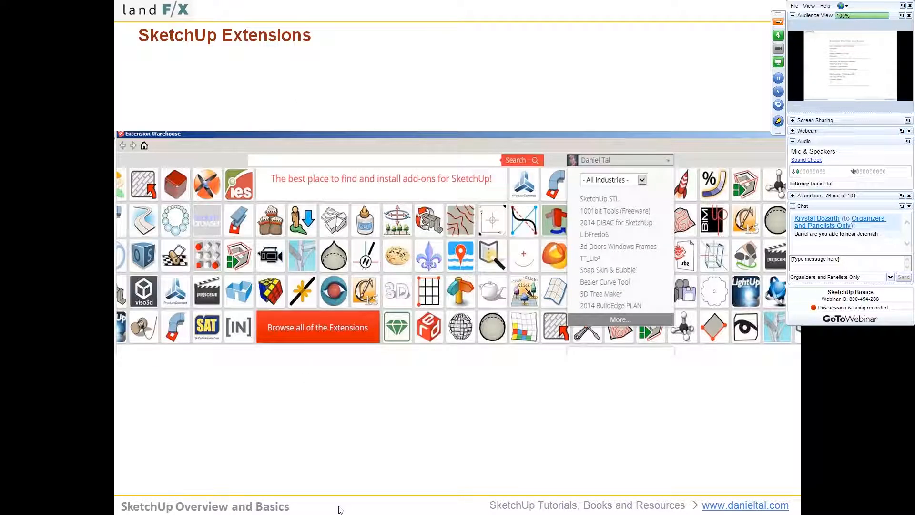
pyautogui.press('Escape')
pyautogui.click(338, 509)
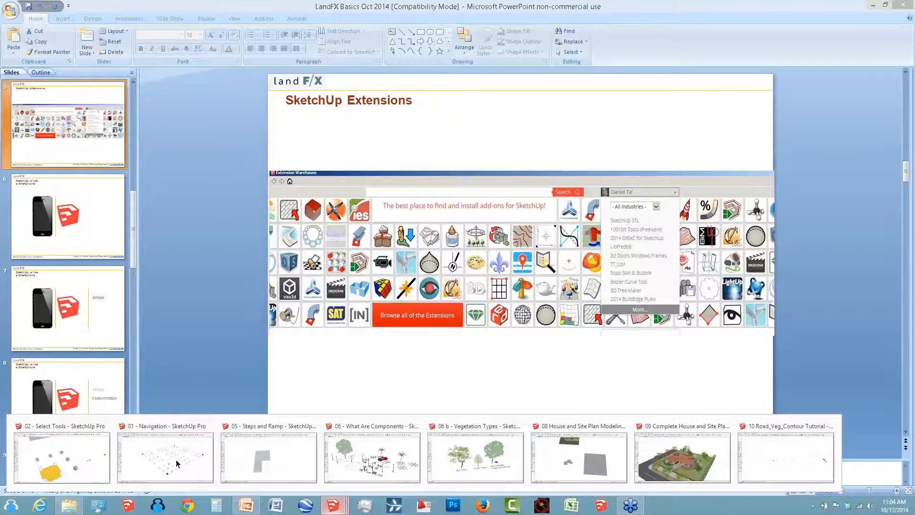
pyautogui.click(176, 459)
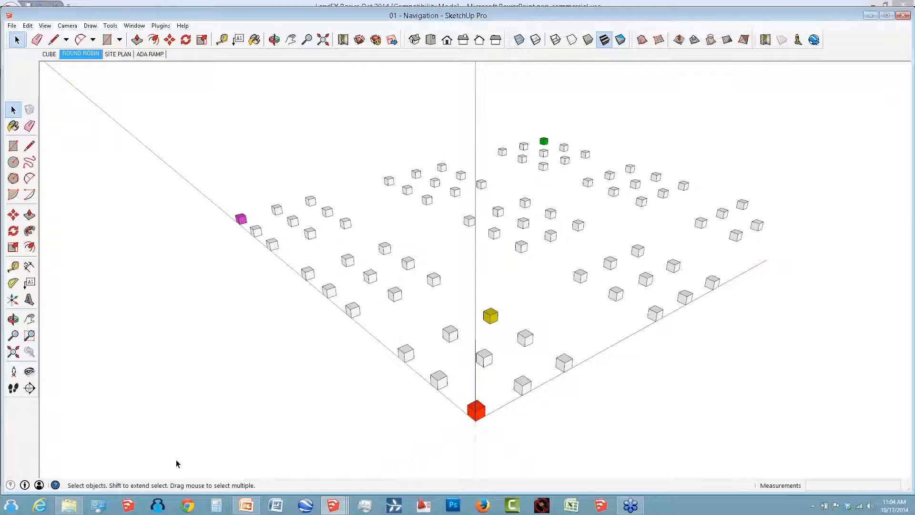
pyautogui.click(49, 54)
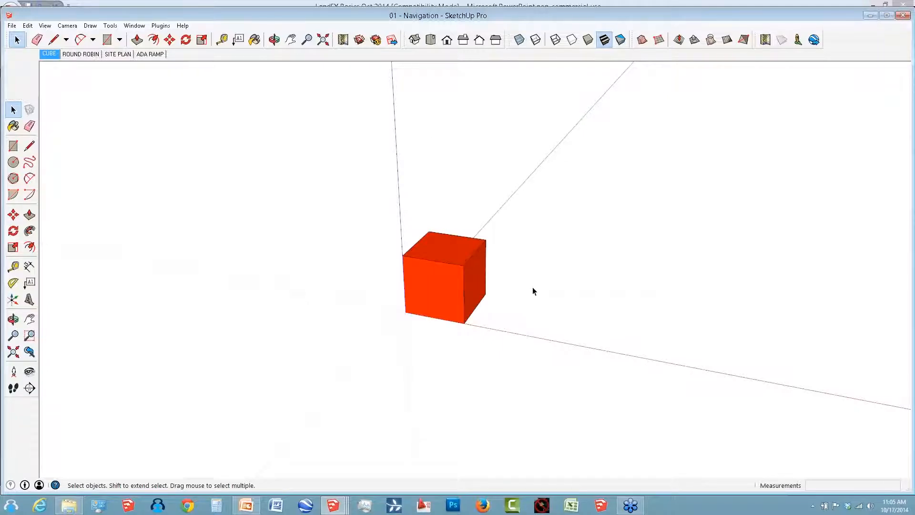
# Orbit around the red cube to examine it from several sides.
pyautogui.moveTo(533, 287); pyautogui.dragTo(304, 268, button='middle')
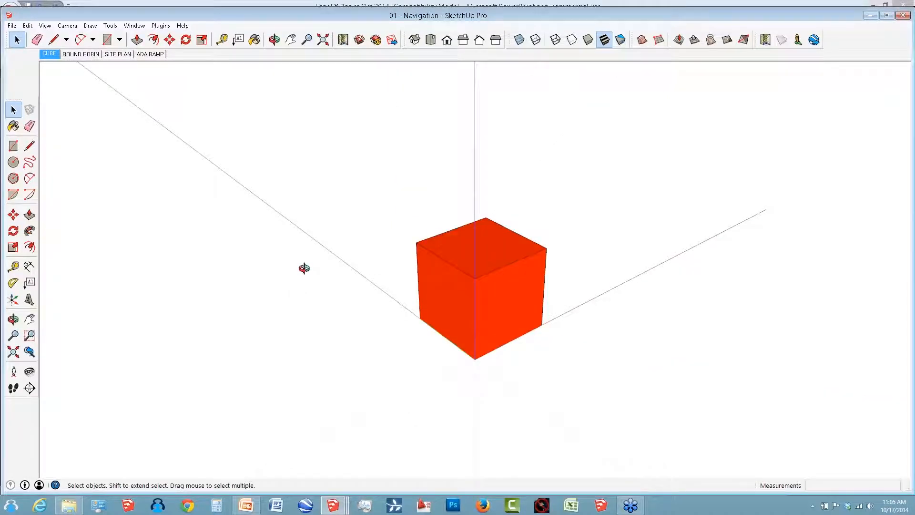
pyautogui.moveTo(304, 268); pyautogui.dragTo(602, 267, button='middle')
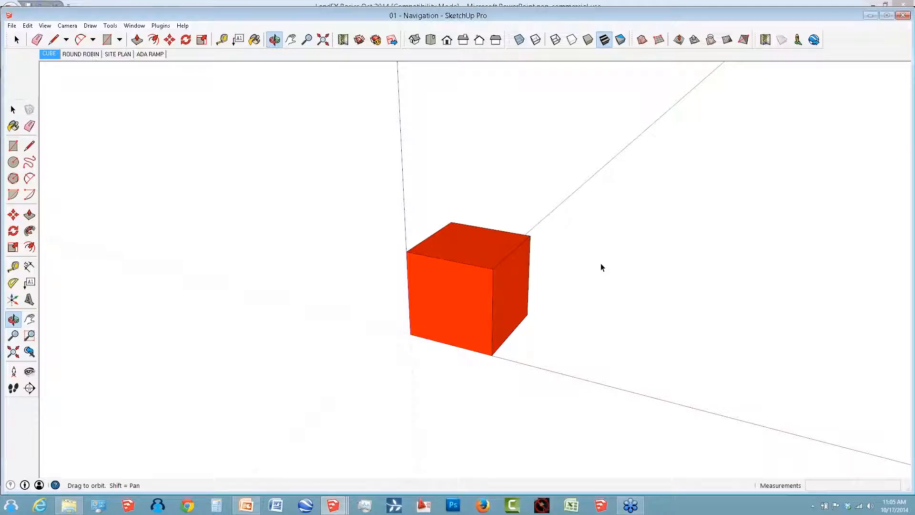
pyautogui.moveTo(601, 263); pyautogui.dragTo(473, 281, button='middle')
pyautogui.press('space')
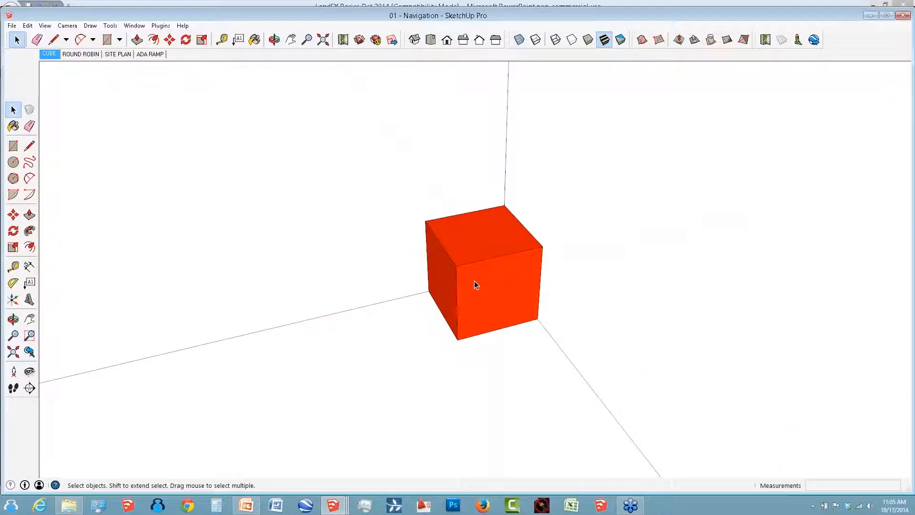
pyautogui.moveTo(473, 285); pyautogui.dragTo(487, 269, button='middle')
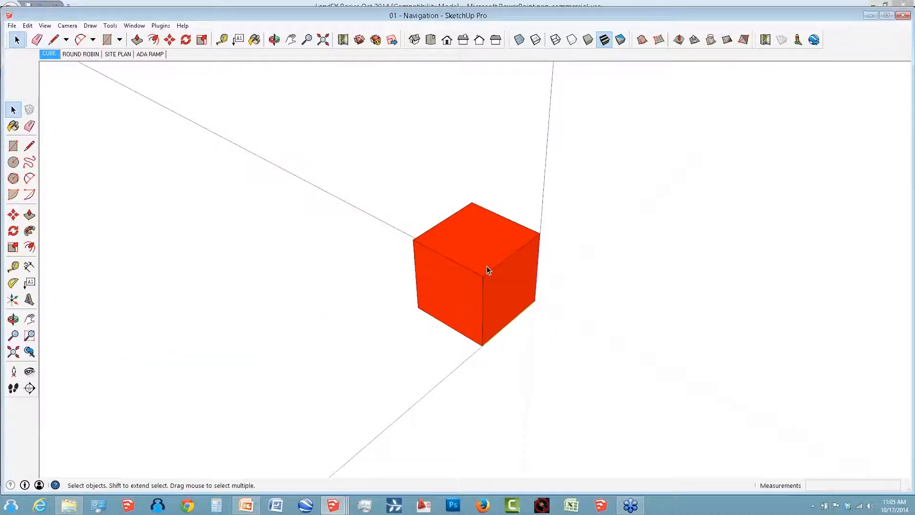
# View the red cube from farther away and closer up, and from another corner with the Orbit tool.
pyautogui.scroll(-5, 487, 268)
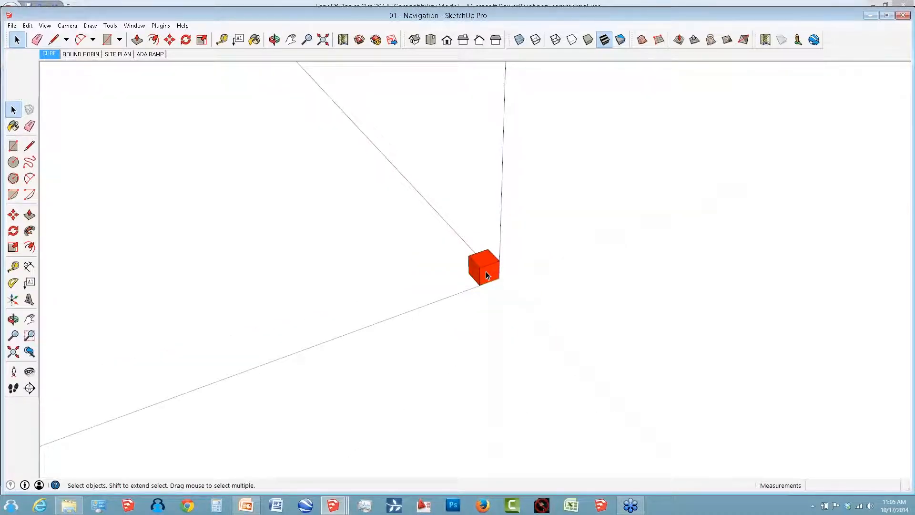
pyautogui.scroll(5, 487, 275)
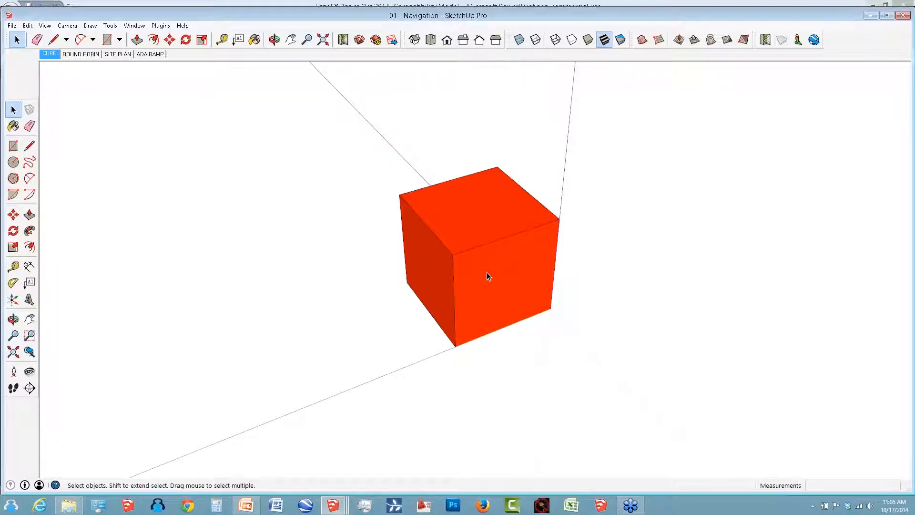
pyautogui.scroll(-2, 487, 273)
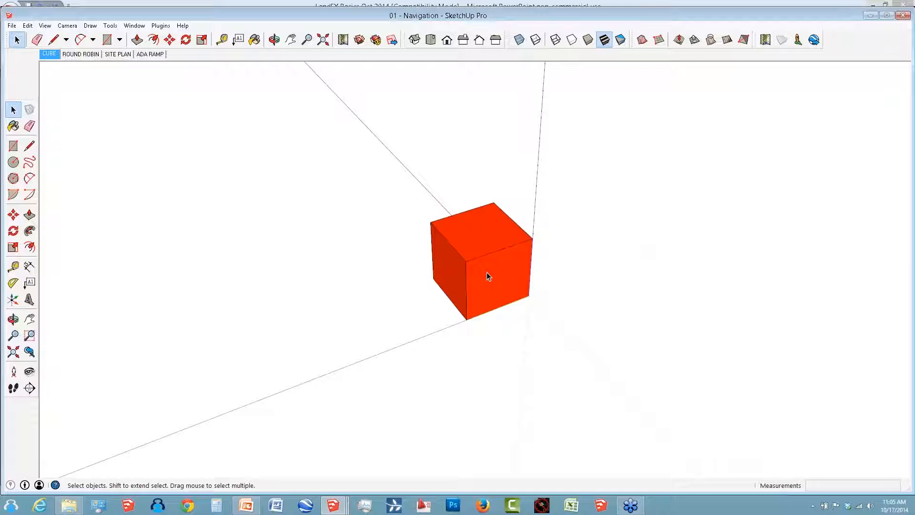
pyautogui.scroll(-1, 487, 275)
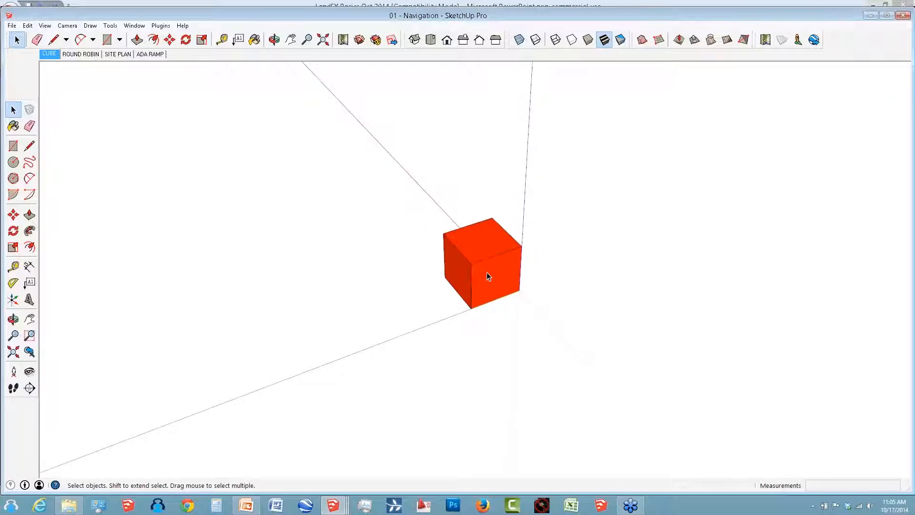
pyautogui.scroll(1, 487, 274)
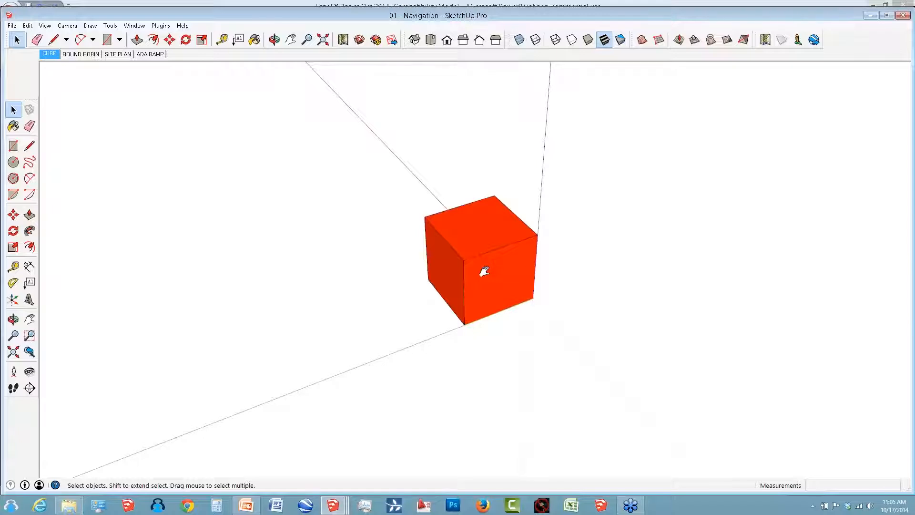
pyautogui.press('o')
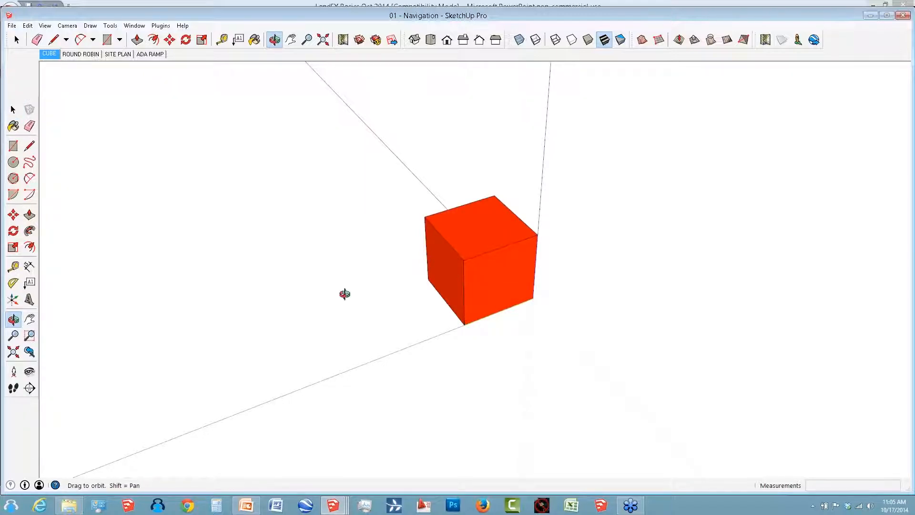
pyautogui.moveTo(344, 294); pyautogui.dragTo(172, 66)
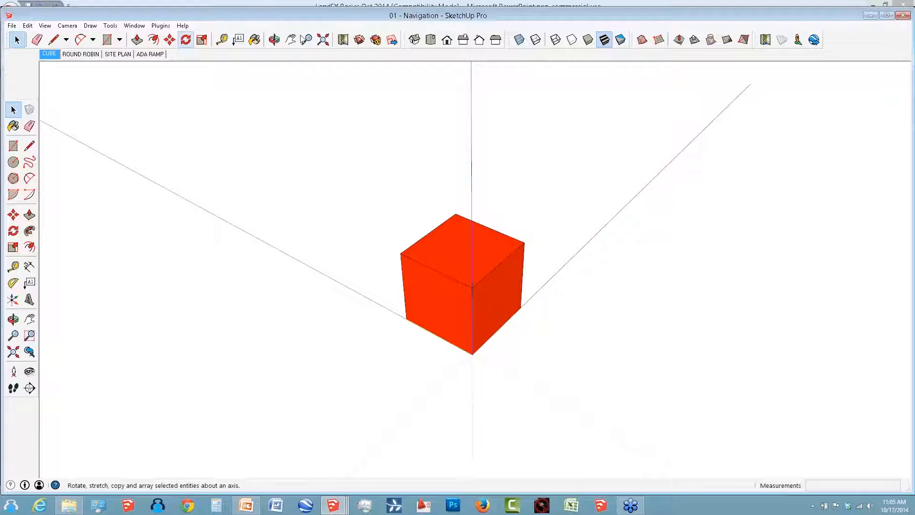
# Review the list of available toolbars and the camera tools in the Large Tool Set.
pyautogui.rightClick(301, 40)
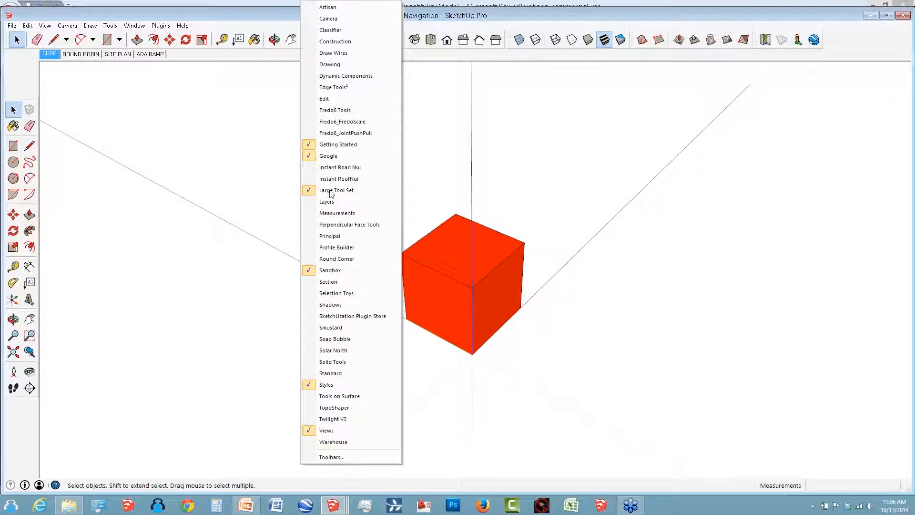
pyautogui.click(15, 322)
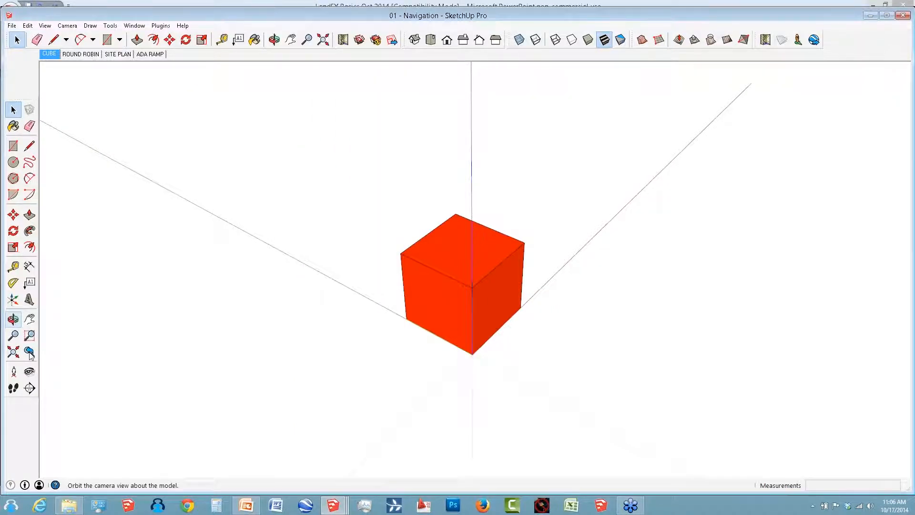
pyautogui.click(29, 352)
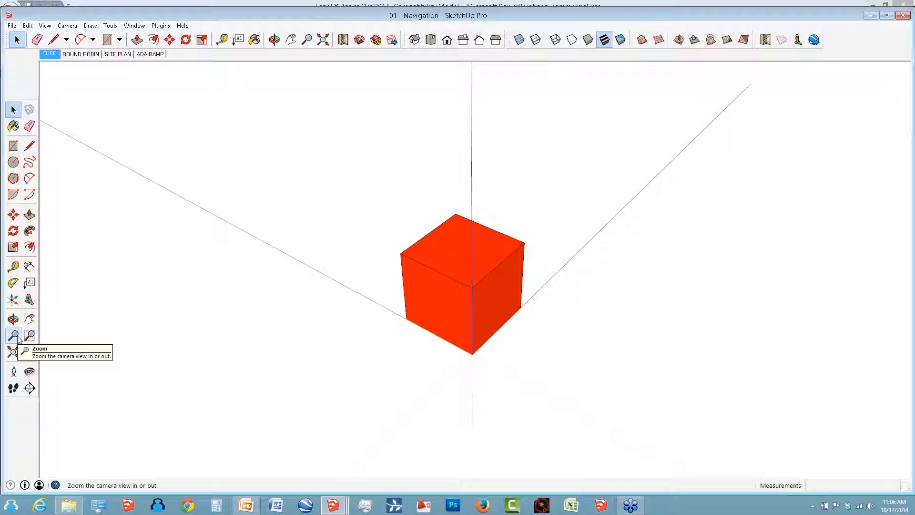
# Activate the ROUND ROBIN scene, survey the field of cubes from different angles and distances, and fit the whole model in view.
pyautogui.click(71, 55)
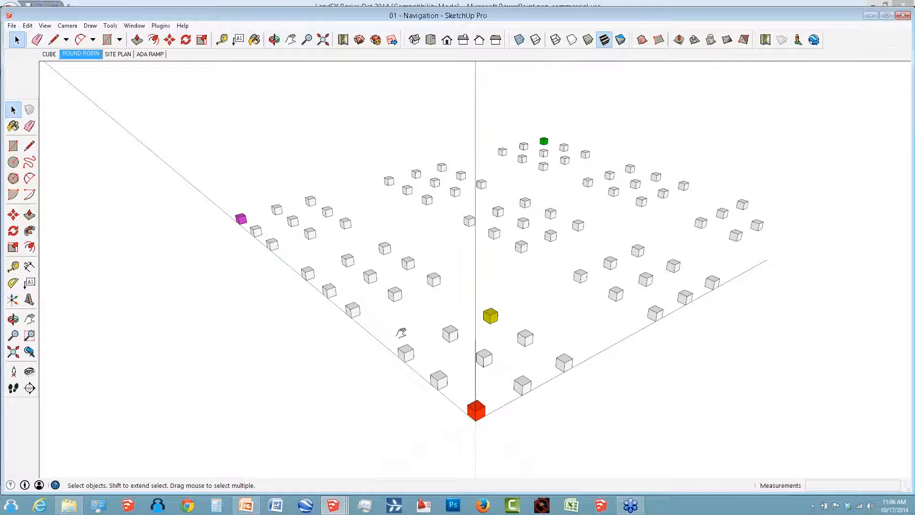
pyautogui.moveTo(401, 332); pyautogui.dragTo(434, 337, button='middle')
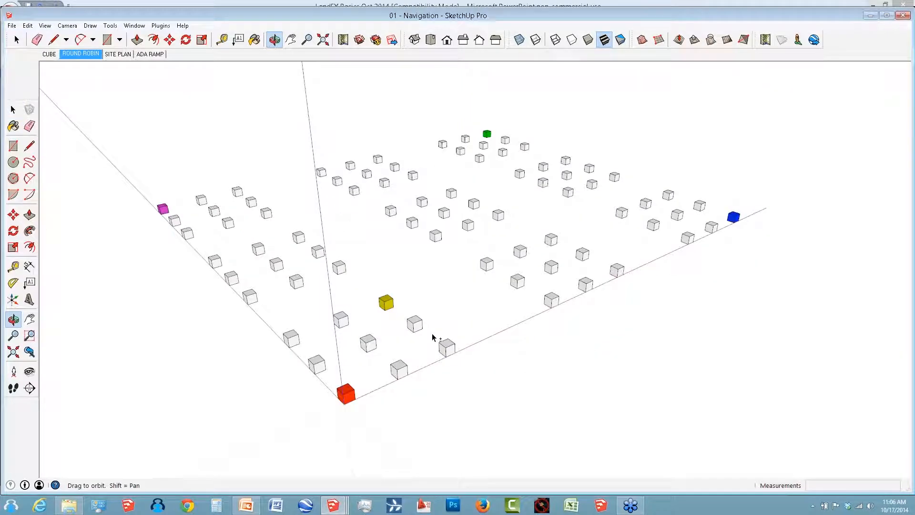
pyautogui.moveTo(434, 338); pyautogui.dragTo(395, 432, button='middle')
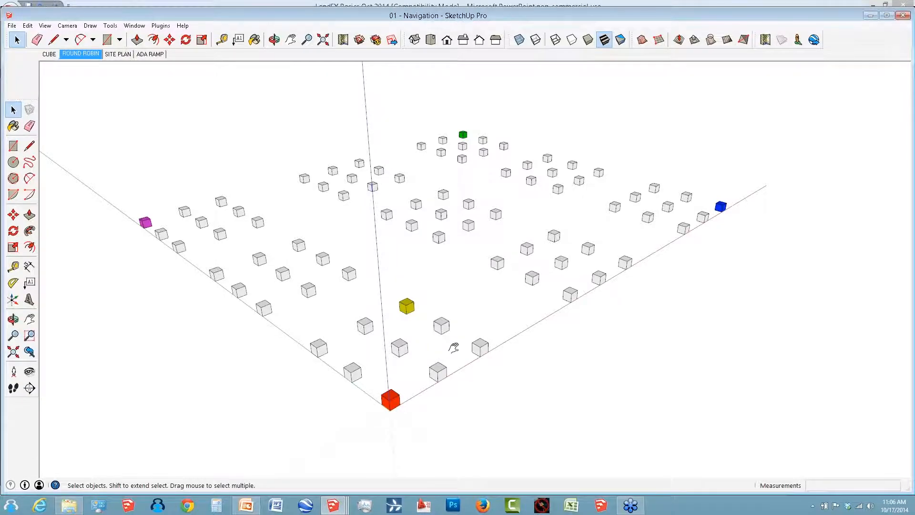
pyautogui.moveTo(454, 348); pyautogui.dragTo(654, 187, button='middle')
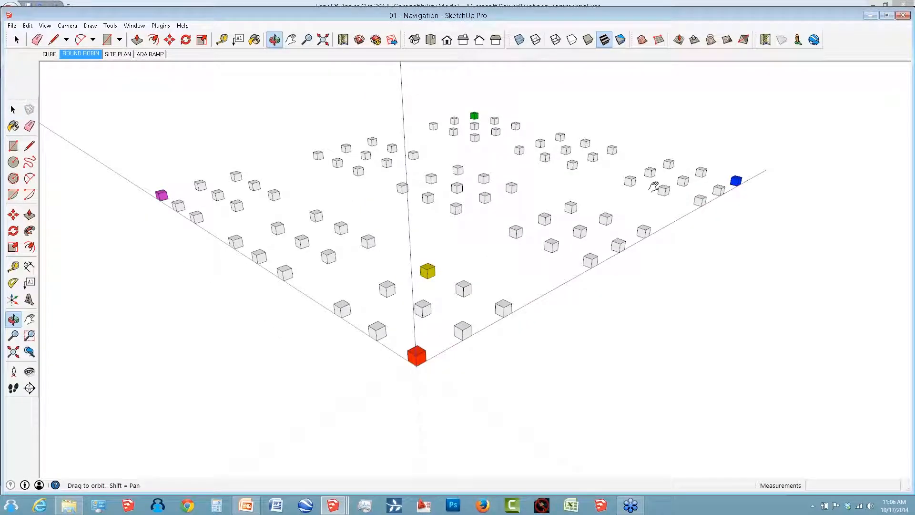
pyautogui.scroll(-5, 654, 186)
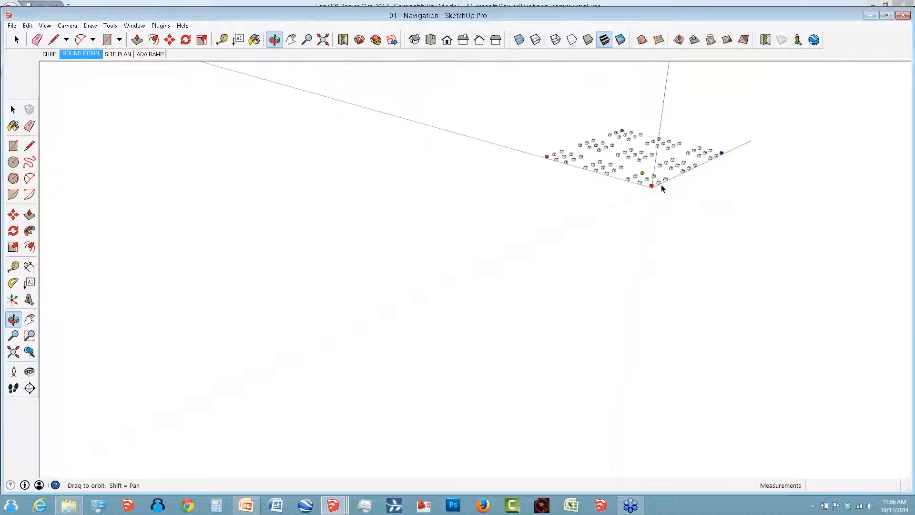
pyautogui.press('space')
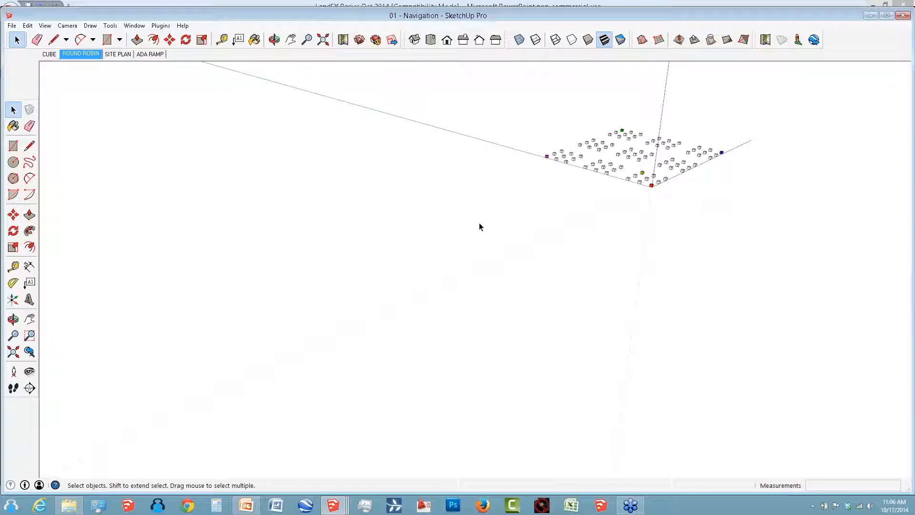
pyautogui.hotkey('shift', 'z')
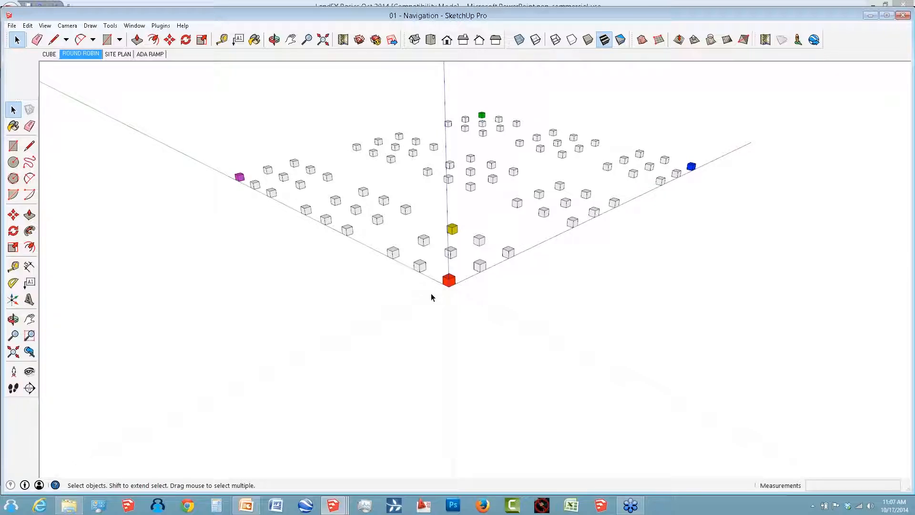
# Examine the red cube at the near corner of the field up close, and return to the wider view.
pyautogui.scroll(5, 432, 297)
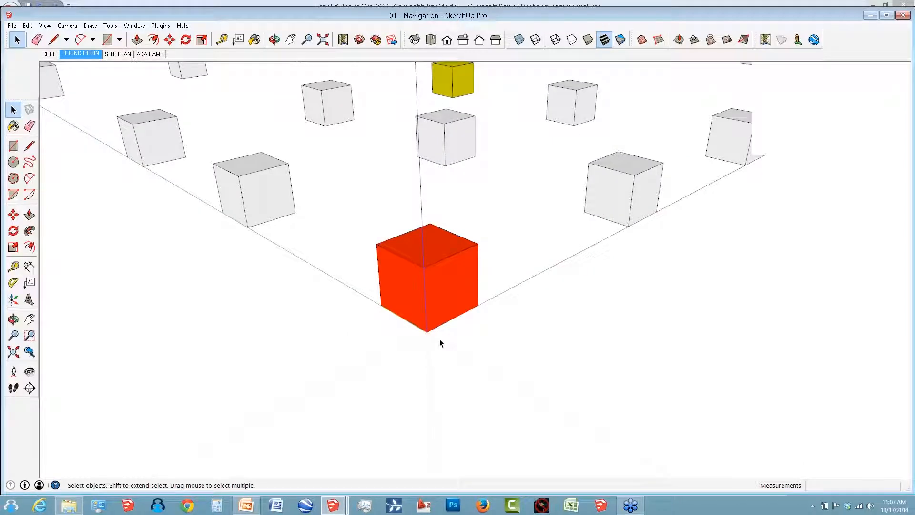
pyautogui.moveTo(439, 339); pyautogui.dragTo(445, 248, button='middle')
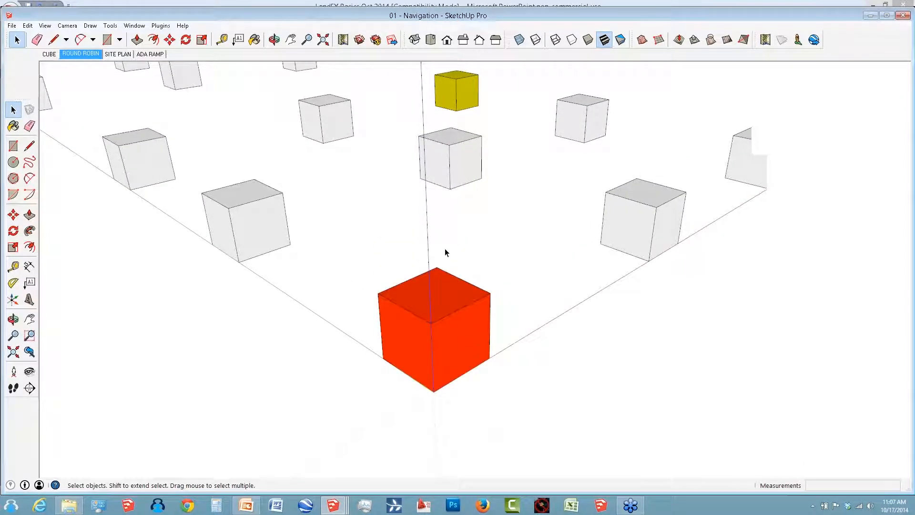
pyautogui.moveTo(444, 248); pyautogui.dragTo(447, 217, button='middle')
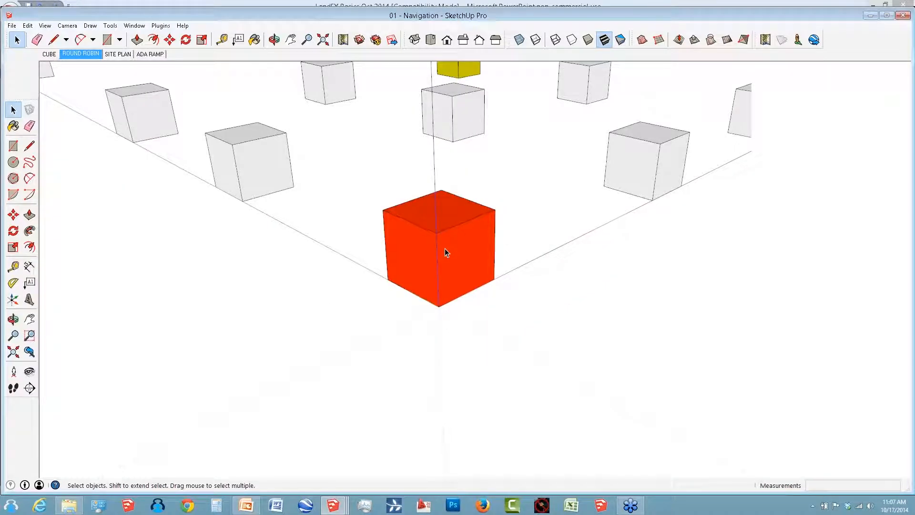
pyautogui.scroll(-8, 445, 248)
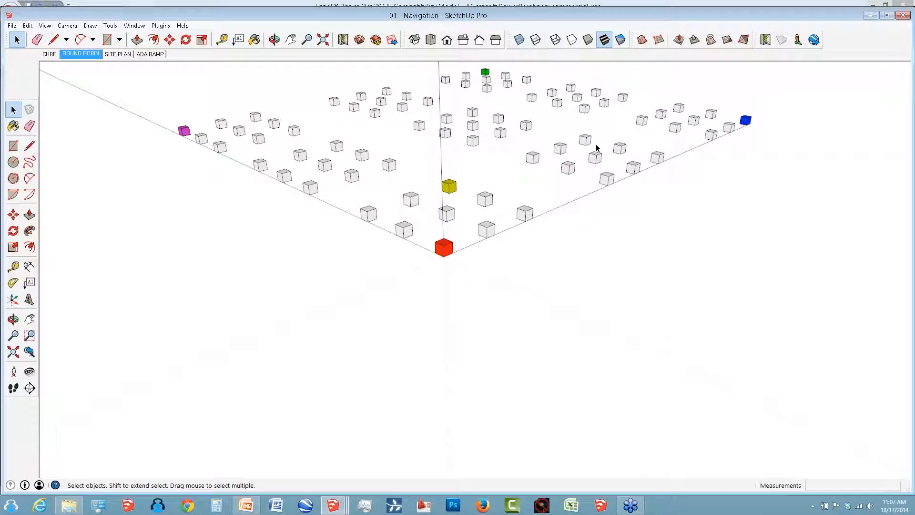
# Travel past the blue cube to view the green cube at the far corner up close, and back out again.
pyautogui.moveTo(597, 148); pyautogui.dragTo(691, 167, button='middle')
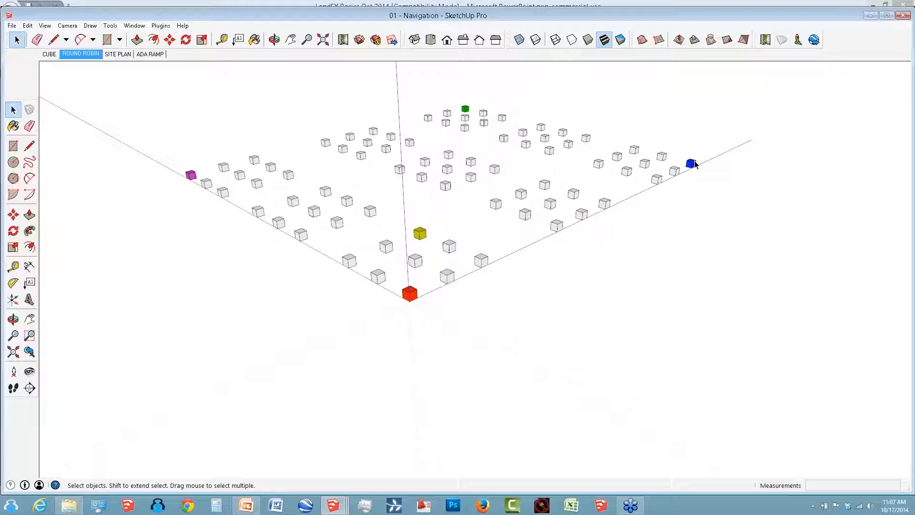
pyautogui.scroll(3, 694, 164)
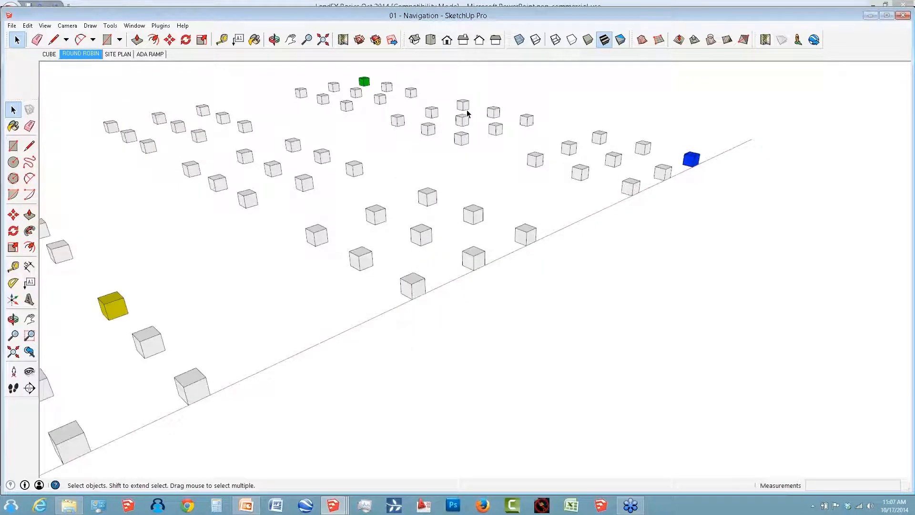
pyautogui.scroll(5, 467, 114)
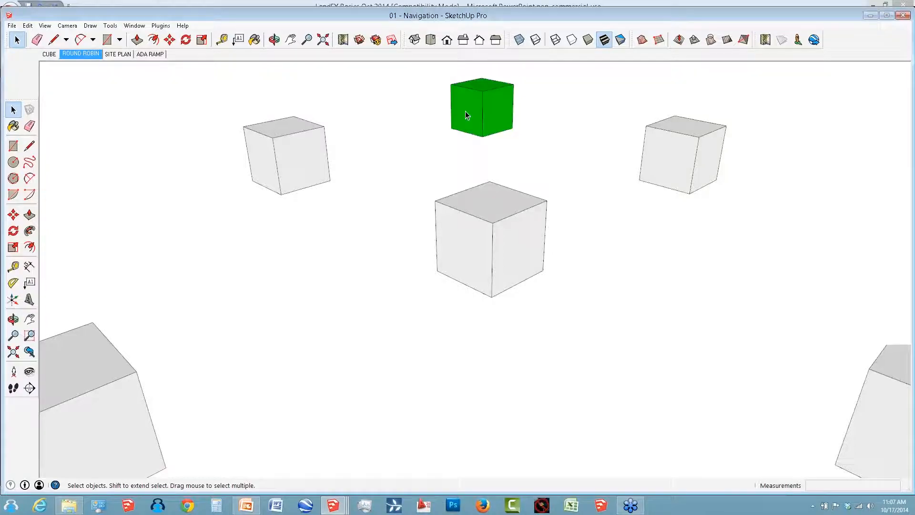
pyautogui.scroll(-8, 465, 111)
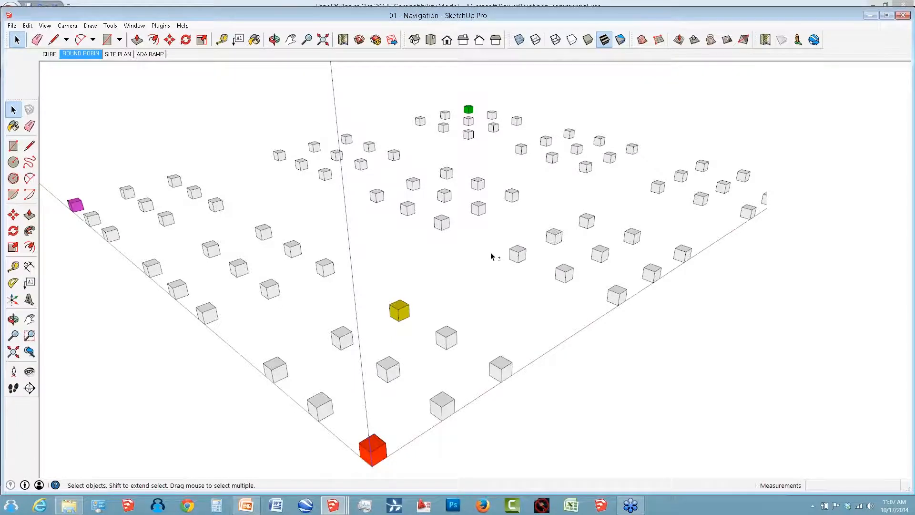
# Examine the blue cube at the side corner of the field up close from different angles, and back out again.
pyautogui.moveTo(491, 256); pyautogui.dragTo(617, 191, button='middle')
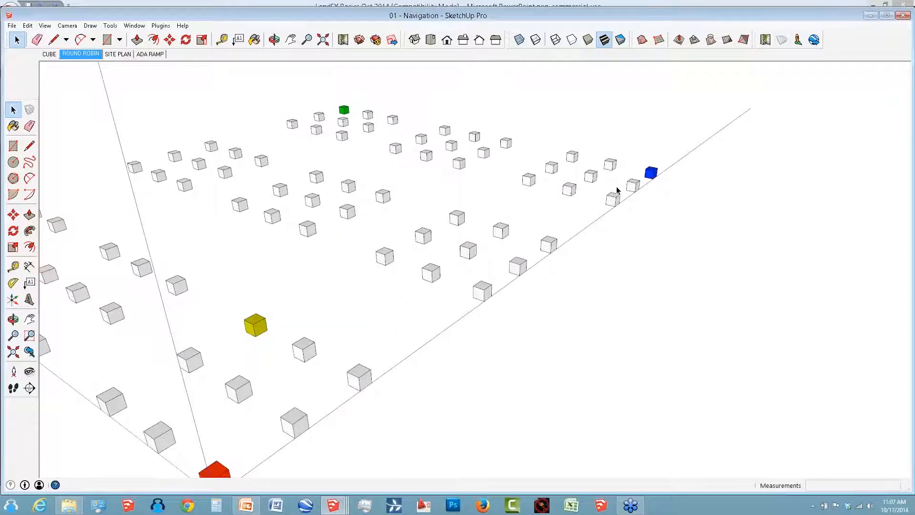
pyautogui.scroll(3, 616, 190)
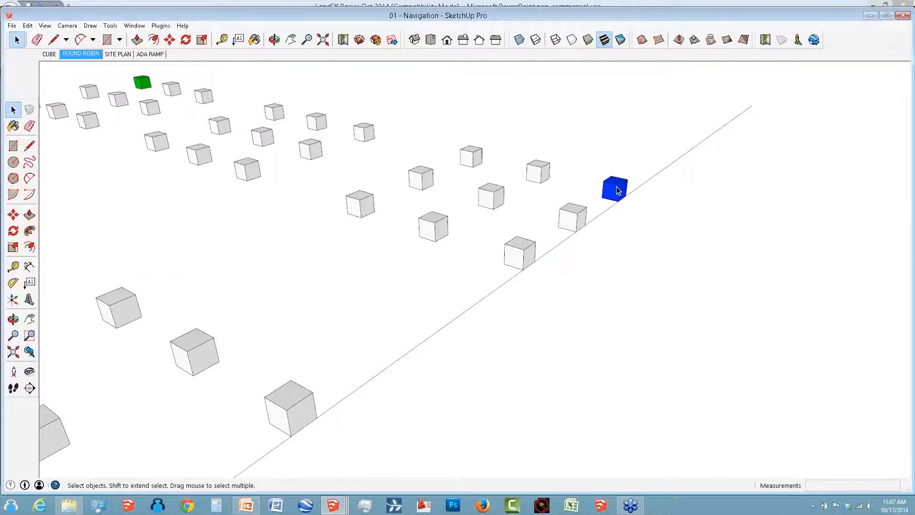
pyautogui.scroll(3, 617, 191)
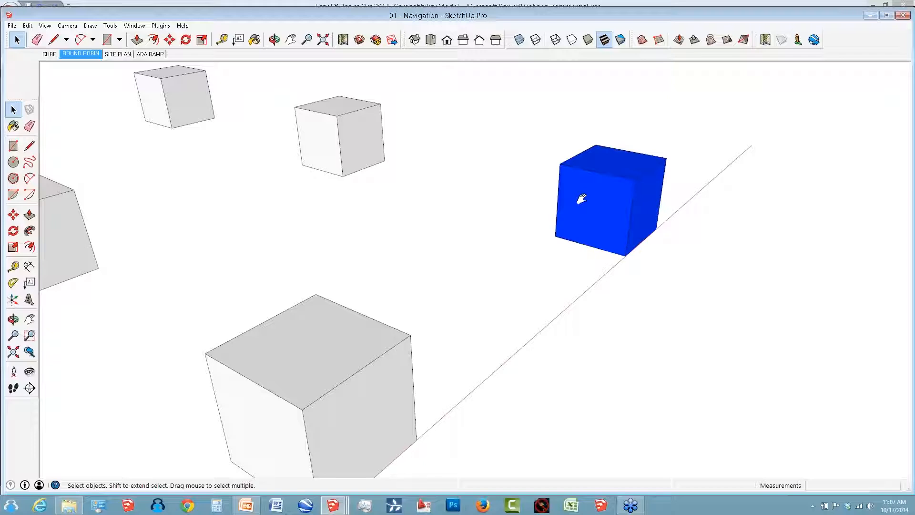
pyautogui.moveTo(582, 199); pyautogui.dragTo(482, 225, button='middle')
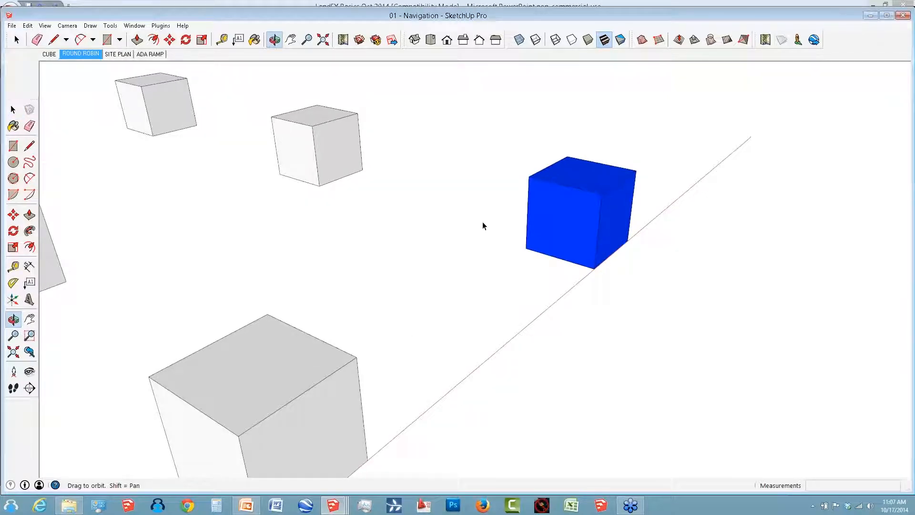
pyautogui.moveTo(482, 225); pyautogui.dragTo(187, 300, button='middle')
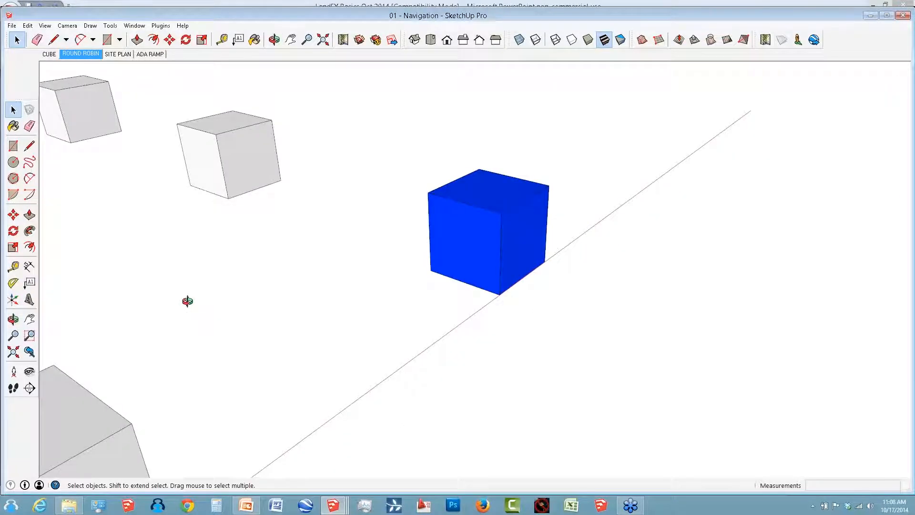
pyautogui.moveTo(187, 301); pyautogui.dragTo(378, 272, button='middle')
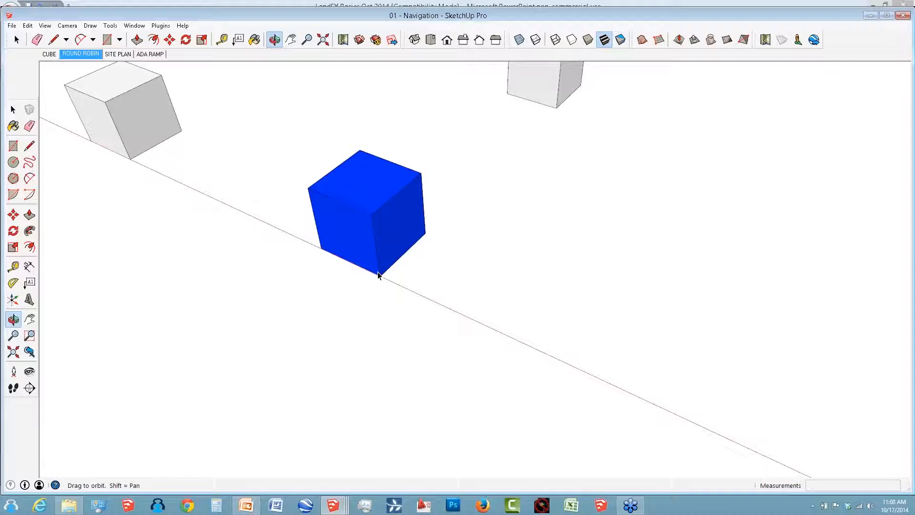
pyautogui.scroll(-3, 377, 275)
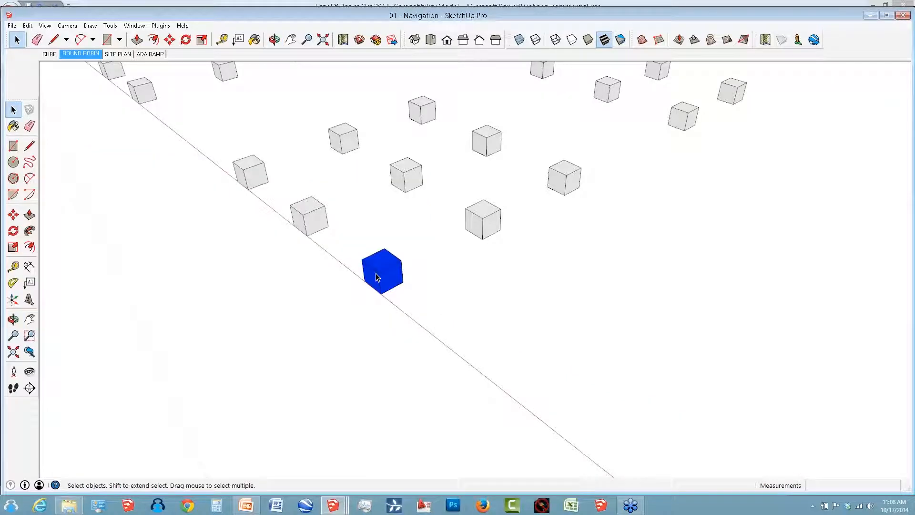
pyautogui.scroll(-2, 376, 276)
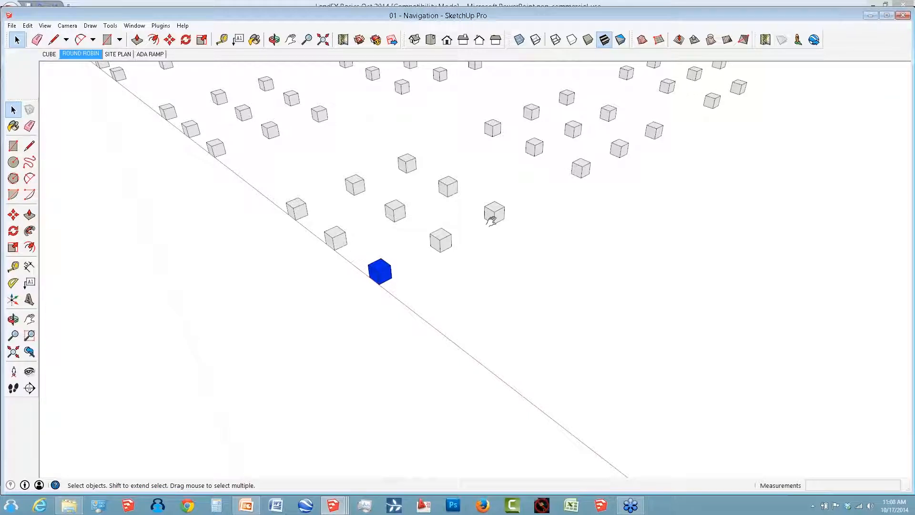
# Travel to the green cube at the far corner to view it up close, and return to the whole field.
pyautogui.moveTo(491, 220); pyautogui.dragTo(525, 202, button='middle')
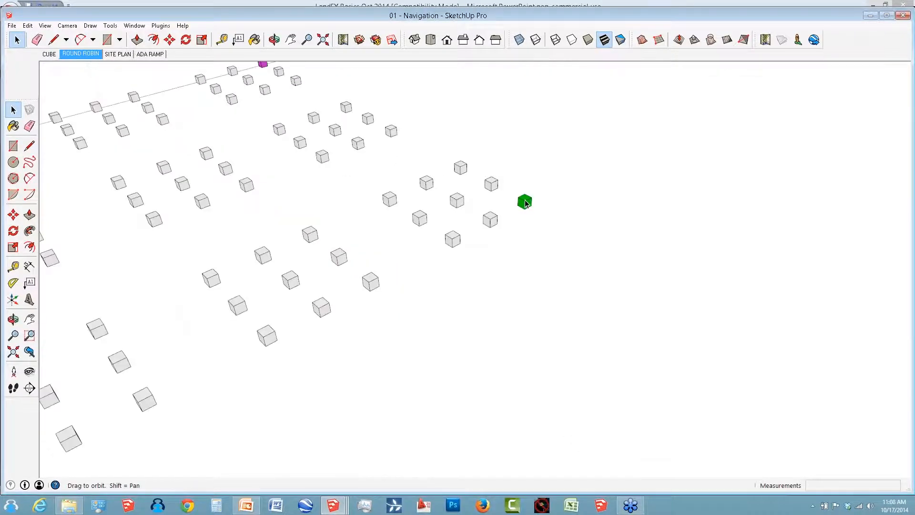
pyautogui.scroll(4, 525, 203)
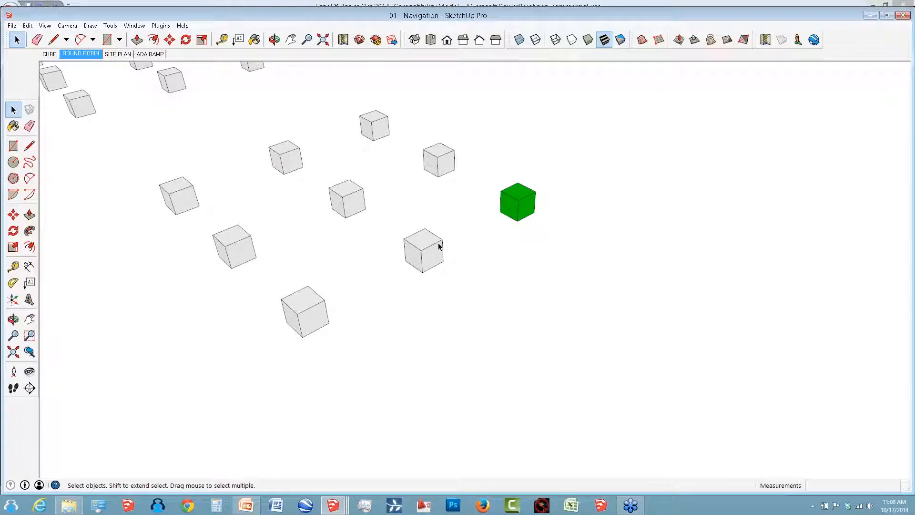
pyautogui.scroll(5, 439, 244)
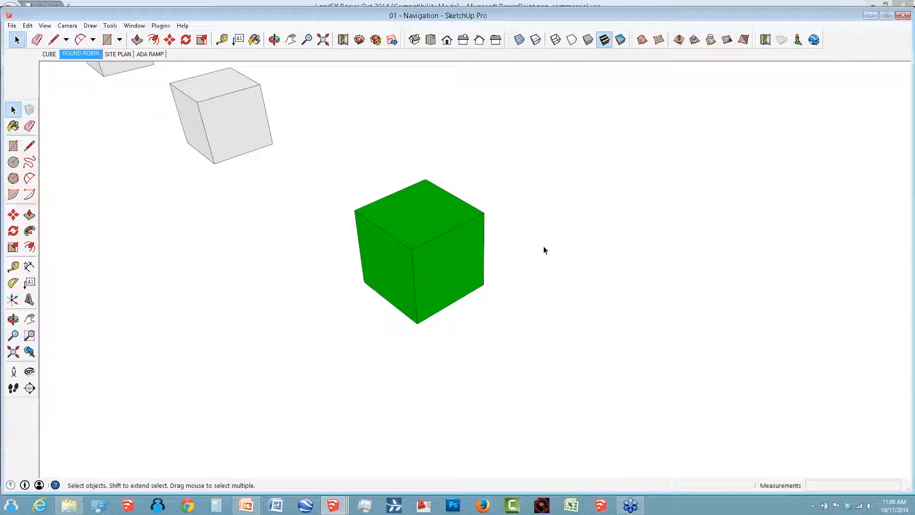
pyautogui.scroll(-6, 461, 231)
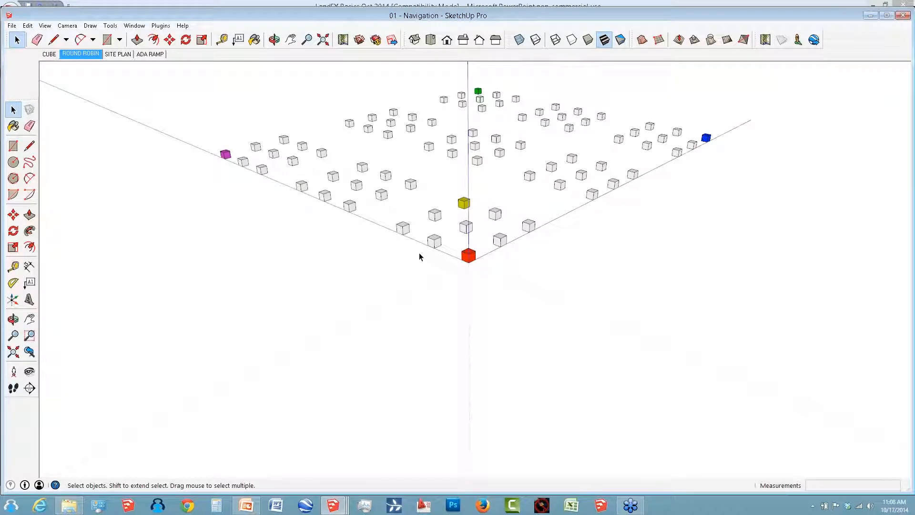
# Switch to the 02 - Select Tools model and draw a rectangle on the open ground beyond the grey cubes.
pyautogui.scroll(5, 419, 256)
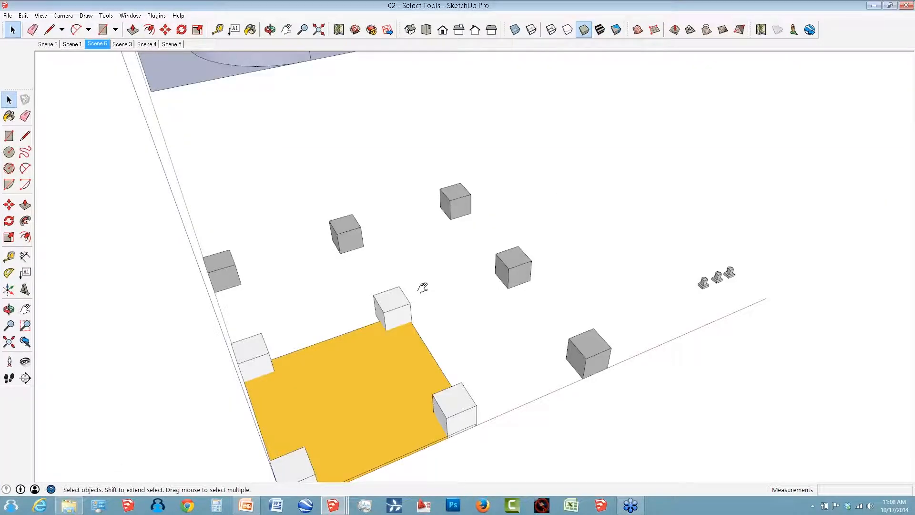
pyautogui.scroll(-5, 434, 292)
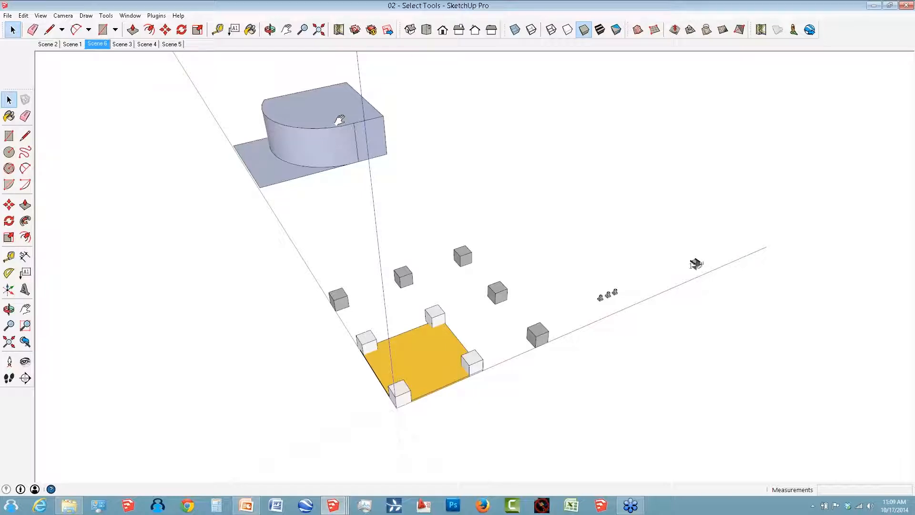
pyautogui.press('o')
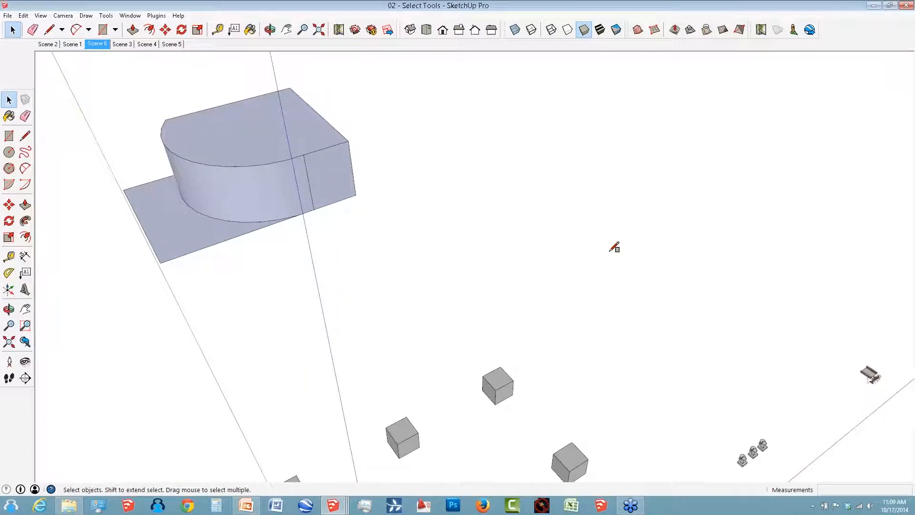
pyautogui.moveTo(609, 251); pyautogui.dragTo(463, 246)
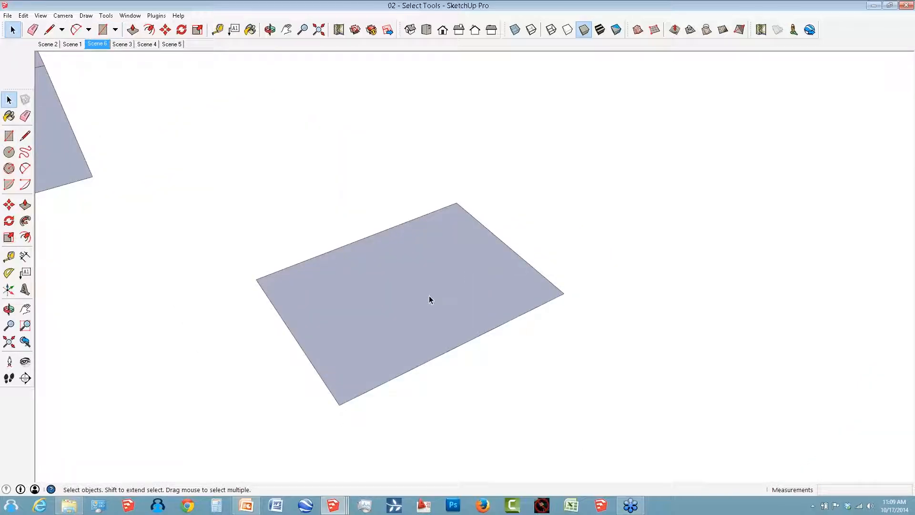
# Select the new rectangle's face, its near-left edge and its far-right edge one after another.
pyautogui.scroll(1, 411, 279)
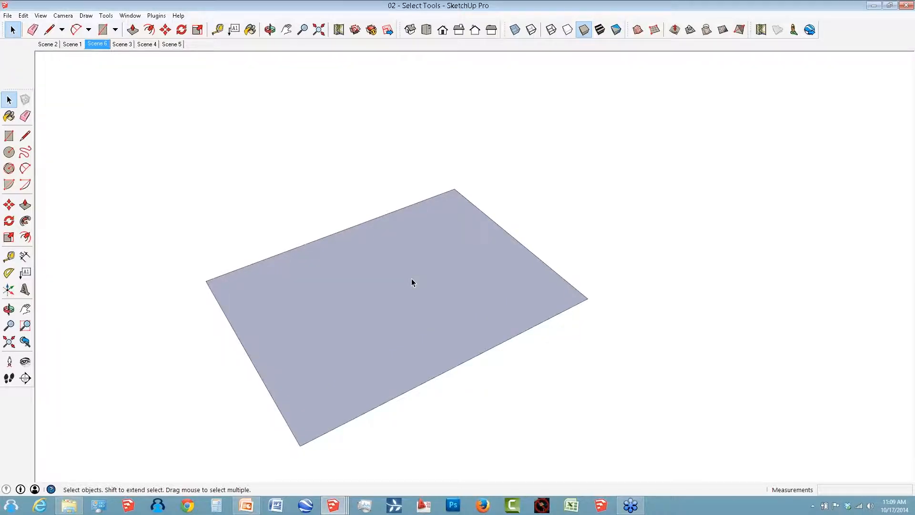
pyautogui.click(412, 282)
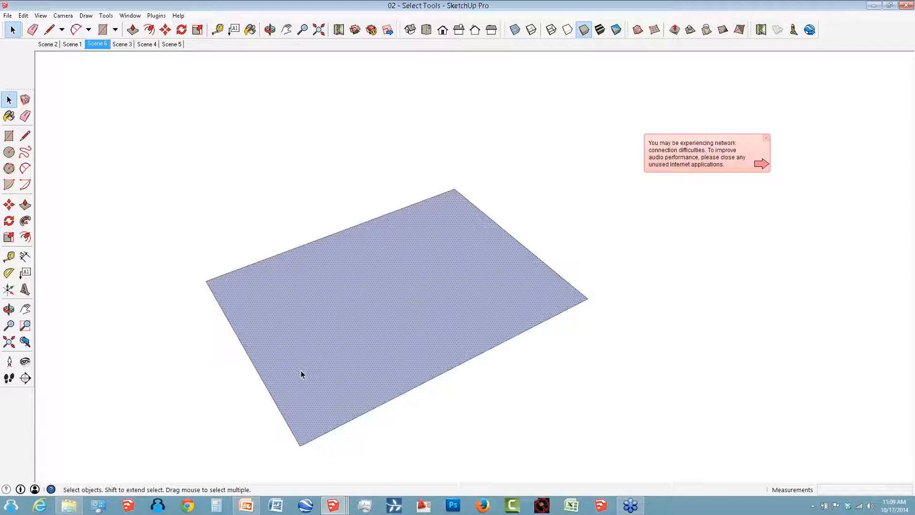
pyautogui.click(269, 392)
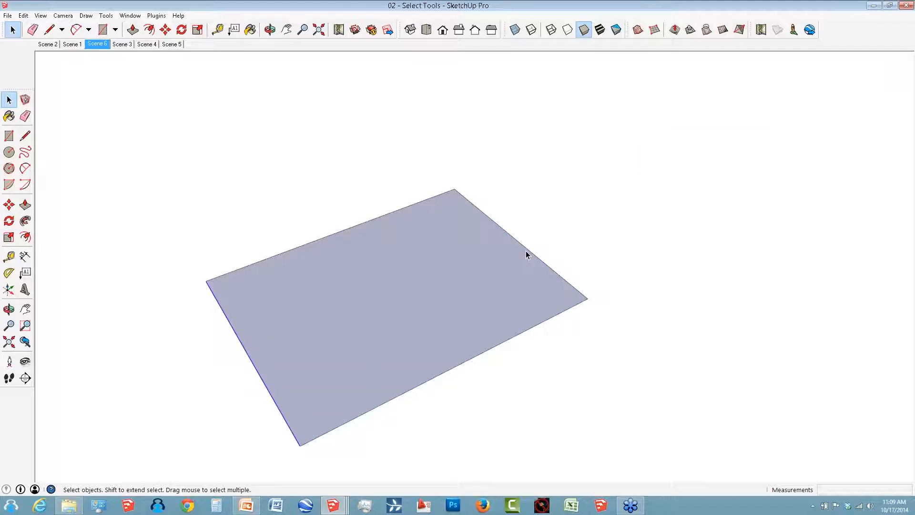
pyautogui.click(526, 254)
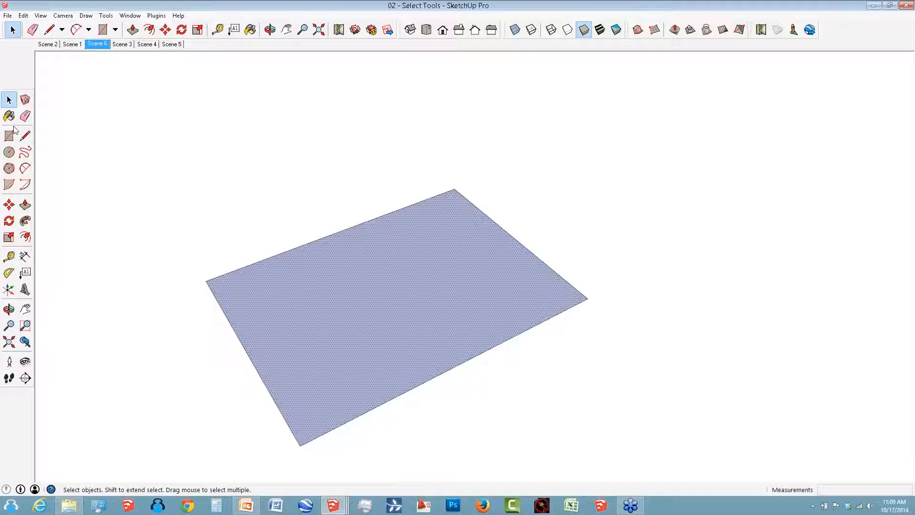
# Push/Pull the rectangle up 57' 5 1/4" into a box and delete its top face.
pyautogui.click(25, 205)
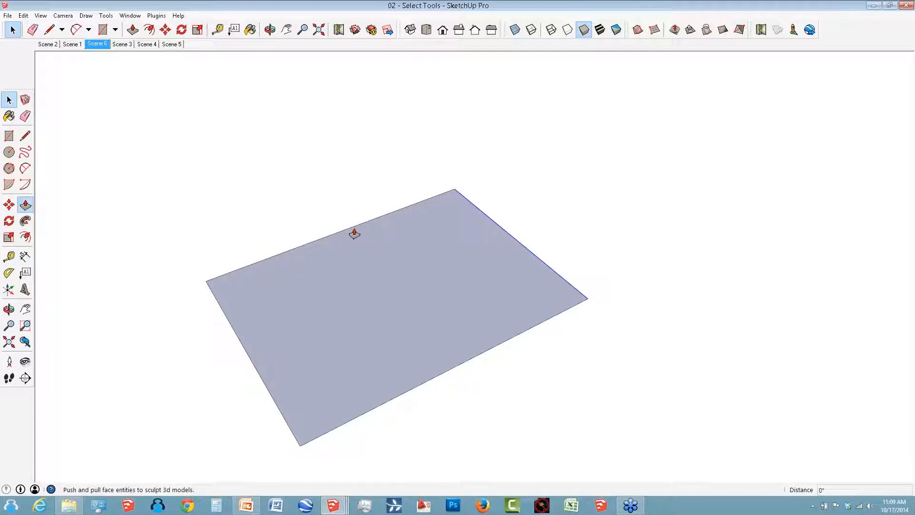
pyautogui.doubleClick(355, 233)
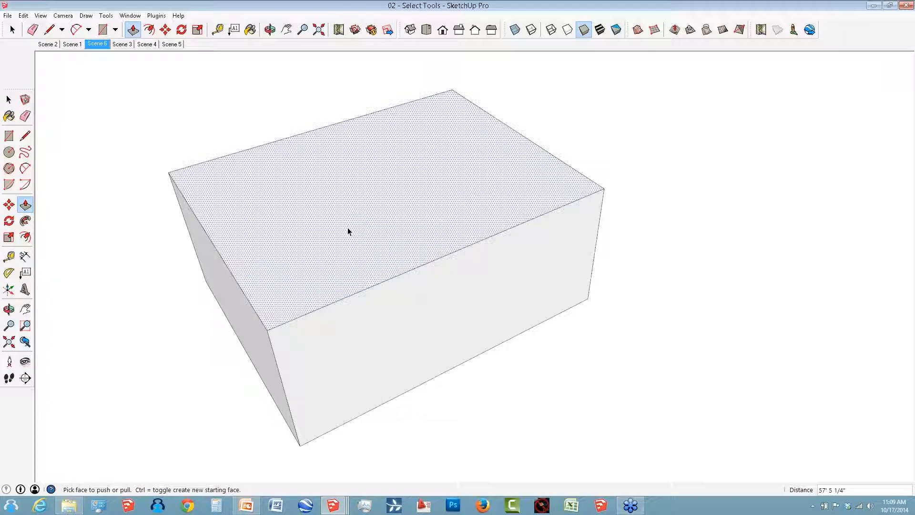
pyautogui.press('space')
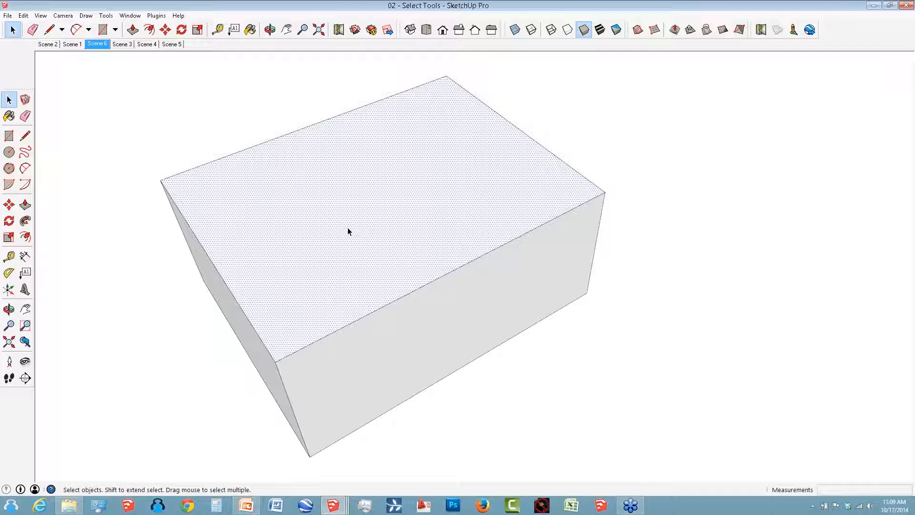
pyautogui.press('Delete')
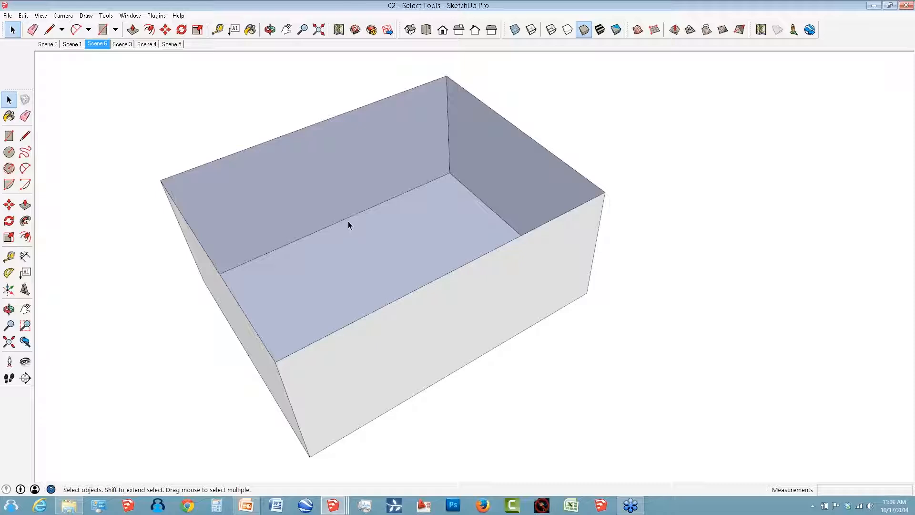
pyautogui.click(348, 217)
pyautogui.click(348, 217)
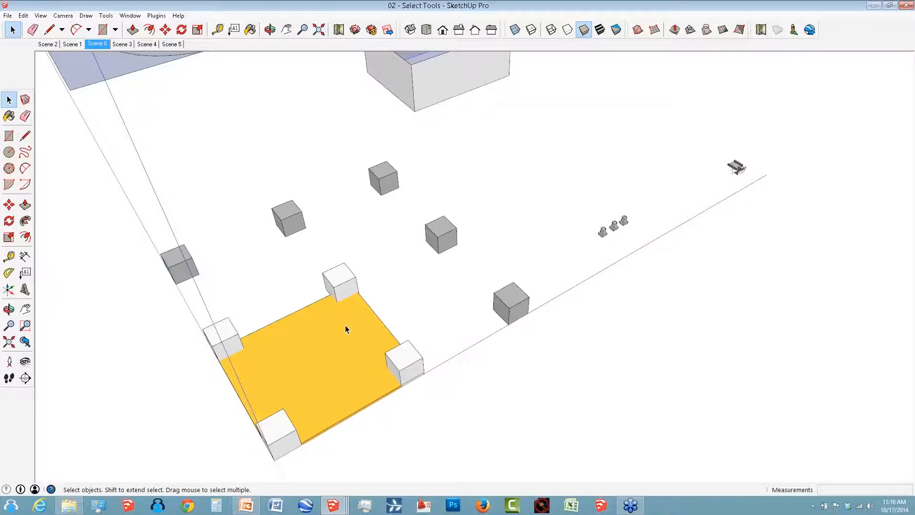
# Return to the orange slab with the white cubes, review the available toolbars, and activate the Select tool.
pyautogui.moveTo(346, 328); pyautogui.dragTo(318, 375, button='middle')
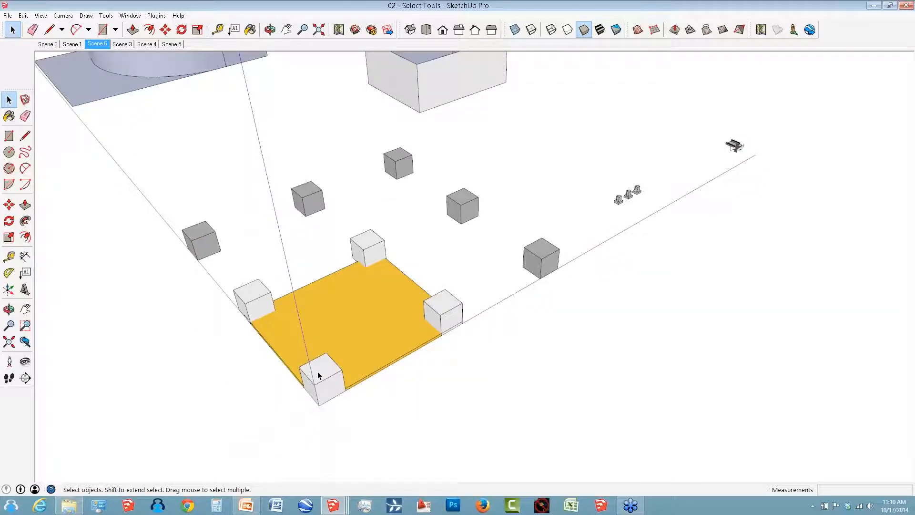
pyautogui.scroll(3, 318, 375)
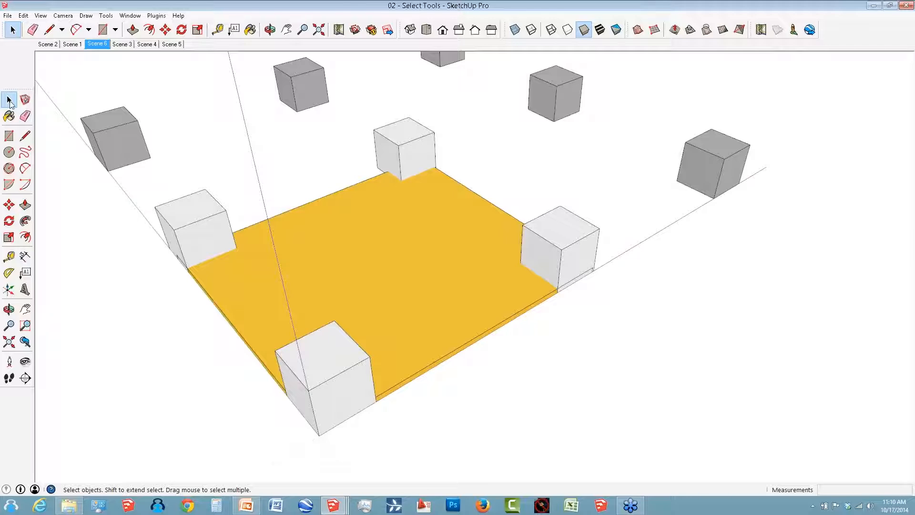
pyautogui.rightClick(349, 31)
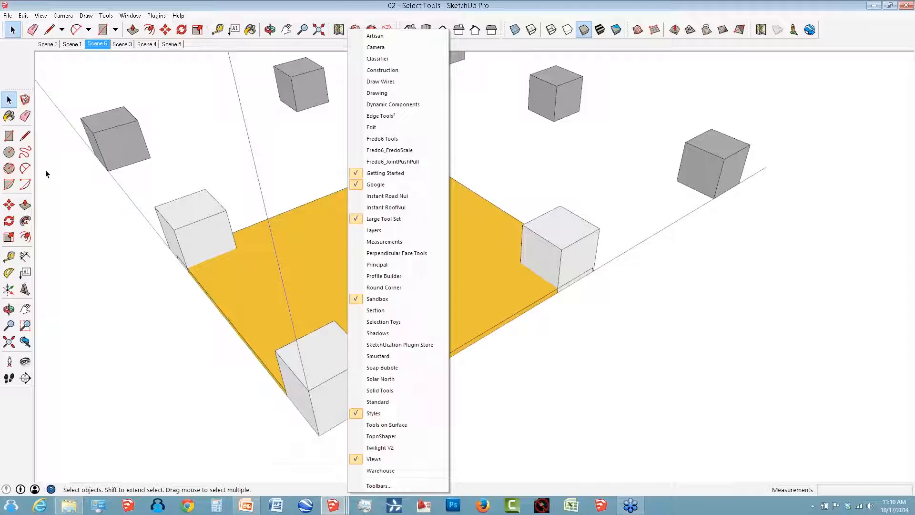
pyautogui.click(9, 101)
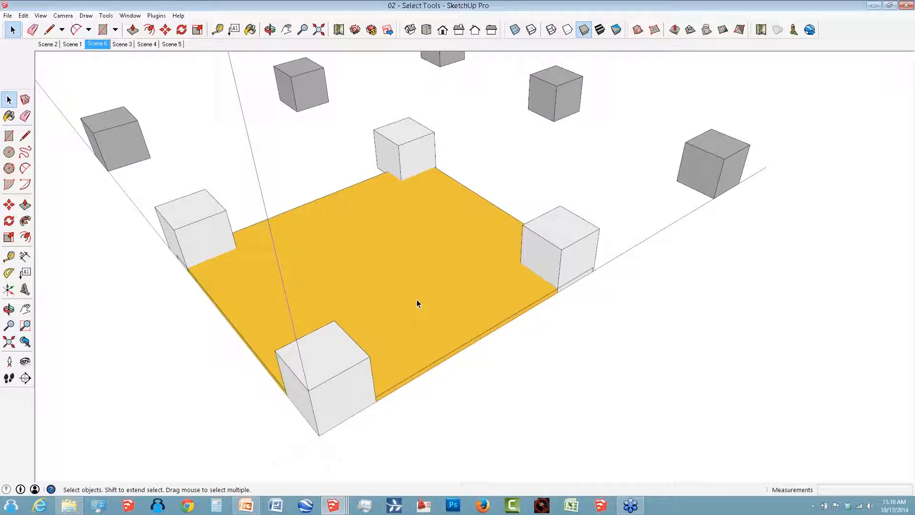
# Select the top face of the white cube at the slab's near corner and extend the selection to its visible side faces and adjoining edges.
pyautogui.scroll(3, 416, 299)
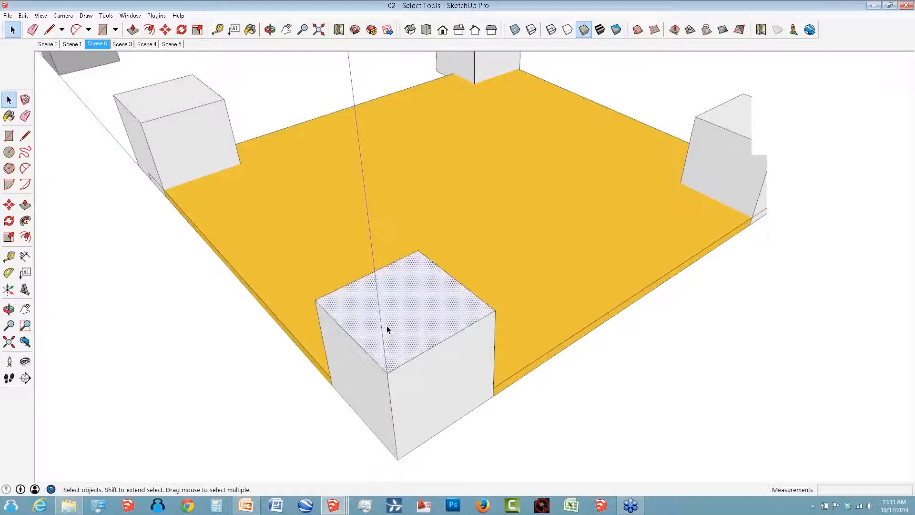
pyautogui.scroll(2, 387, 325)
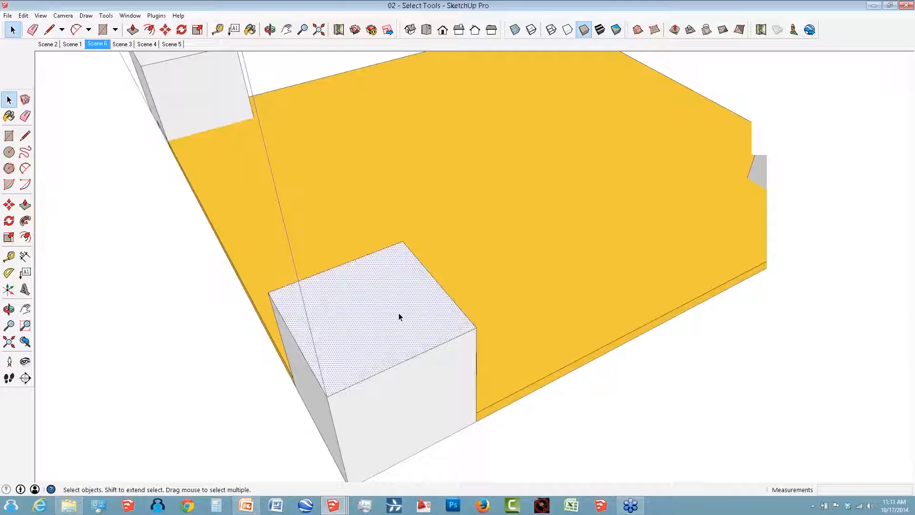
pyautogui.scroll(1, 399, 315)
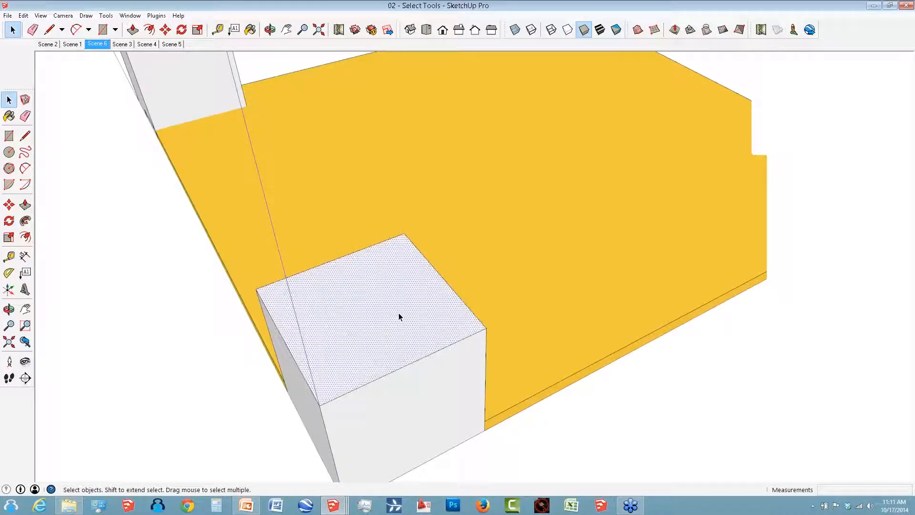
pyautogui.scroll(-1, 399, 313)
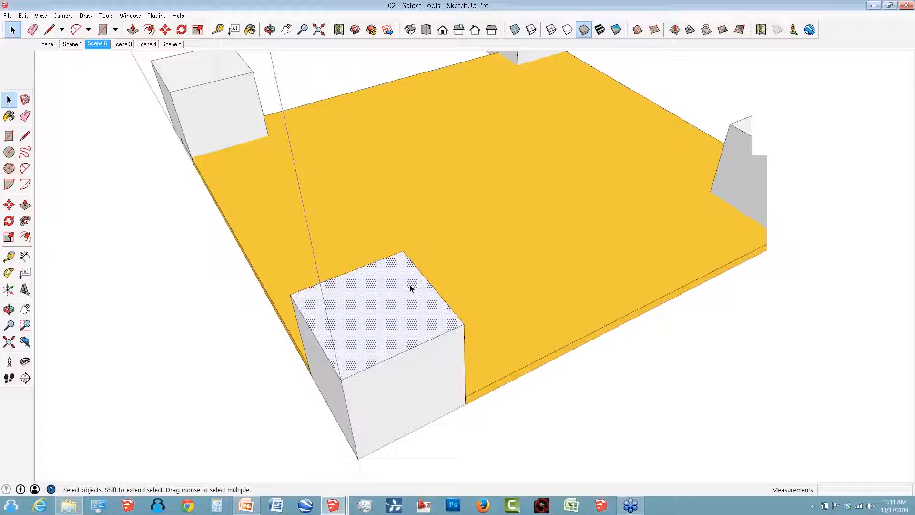
pyautogui.scroll(1, 408, 286)
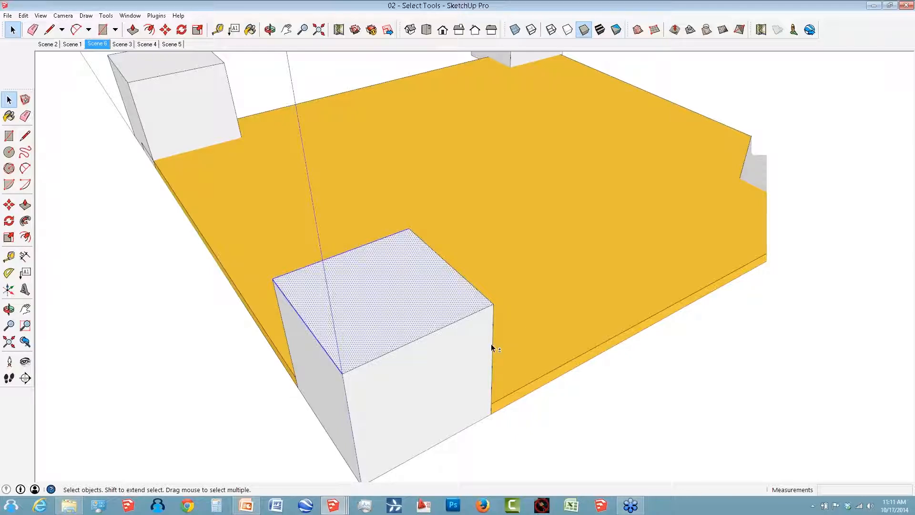
pyautogui.keyDown('shift'); pyautogui.click(463, 362); pyautogui.keyUp('shift')
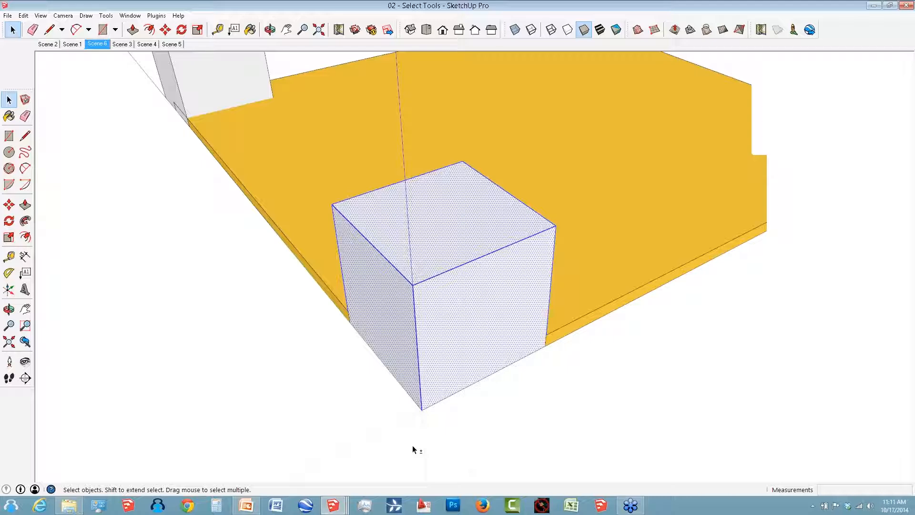
# Remove the near cube's top and near-right faces with their shared edges from the selection, then toggle its near-left face and corner edge.
pyautogui.scroll(2, 481, 264)
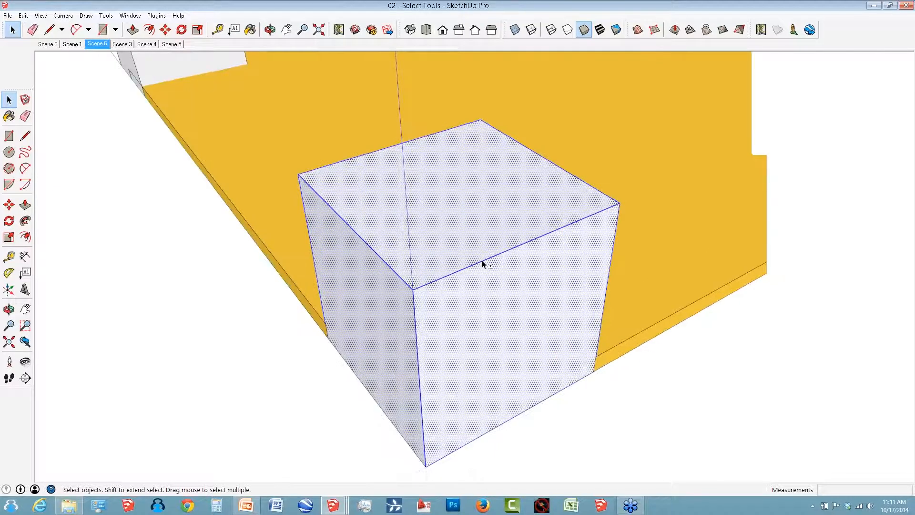
pyautogui.scroll(-2, 482, 200)
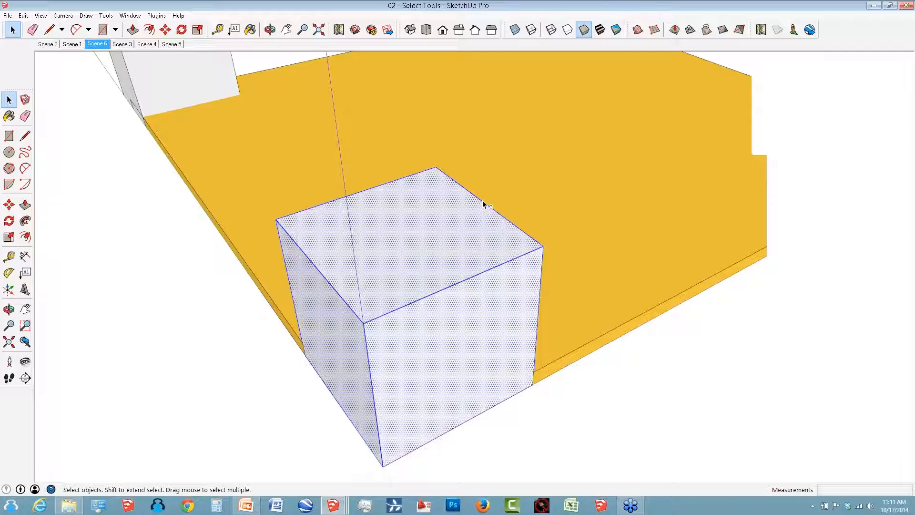
pyautogui.keyDown('shift'); pyautogui.moveTo(482, 200); pyautogui.dragTo(378, 331); pyautogui.keyUp('shift')
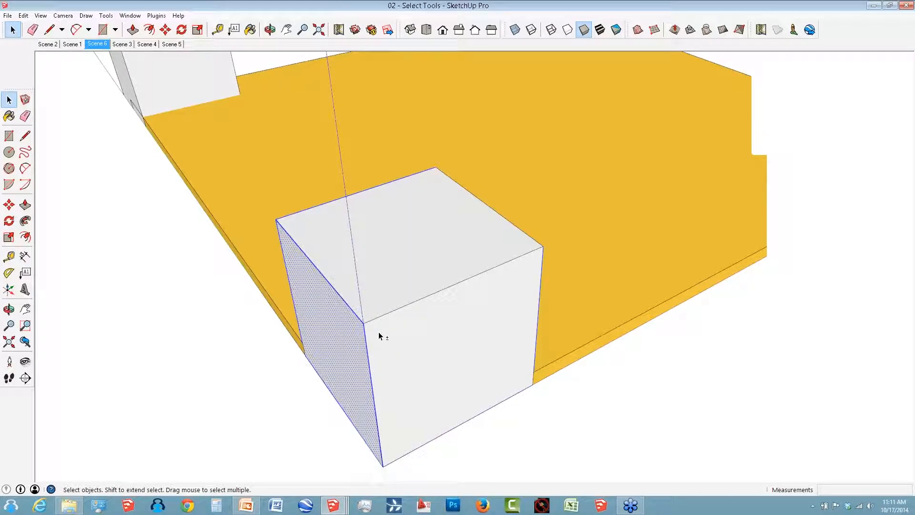
pyautogui.keyDown('shift'); pyautogui.click(367, 345); pyautogui.keyUp('shift')
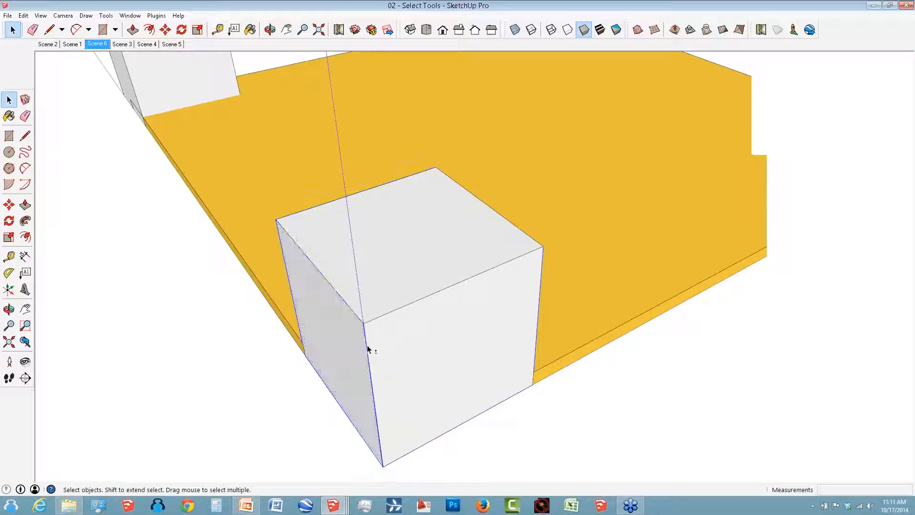
pyautogui.keyDown('shift'); pyautogui.click(367, 345); pyautogui.keyUp('shift')
# Rebuild the selection on the near cube by adding its edges and faces until every visible side is included.
pyautogui.click(514, 227)
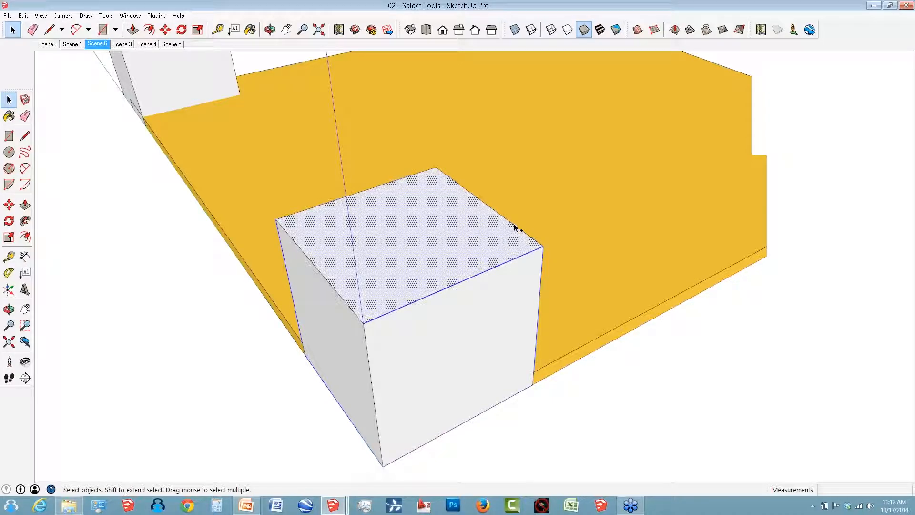
pyautogui.keyDown('ctrl'); pyautogui.click(372, 367); pyautogui.keyUp('ctrl')
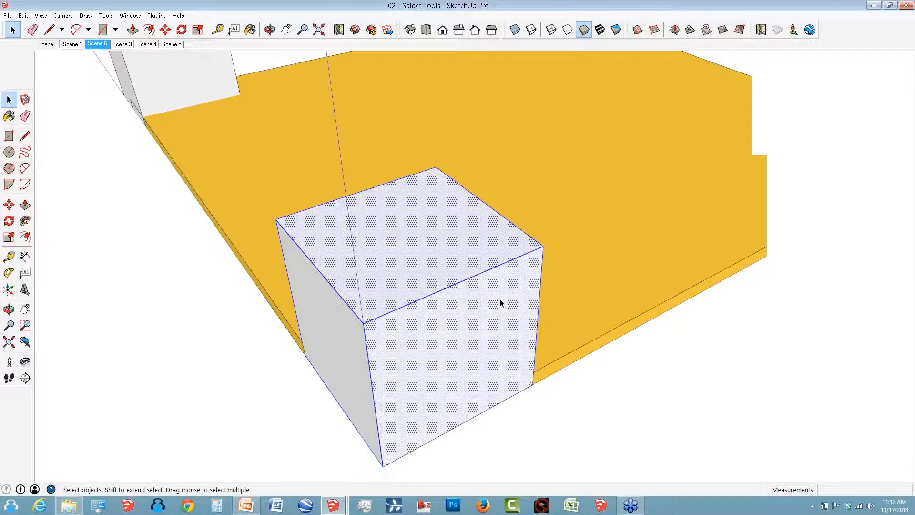
pyautogui.keyDown('ctrl'); pyautogui.tripleClick(500, 300); pyautogui.keyUp('ctrl')
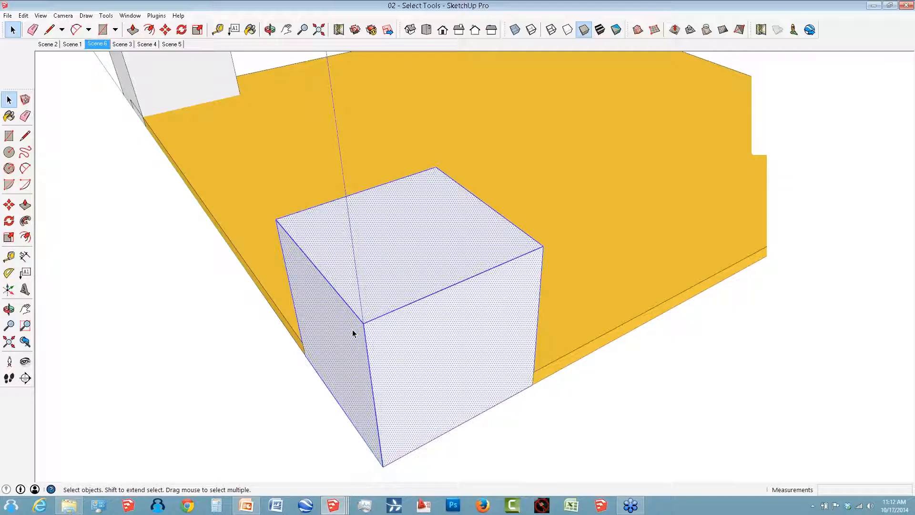
# Clear the selection, then select the near cube's right side face with its bounding edges, followed by its left side face and edges.
pyautogui.scroll(-3, 353, 330)
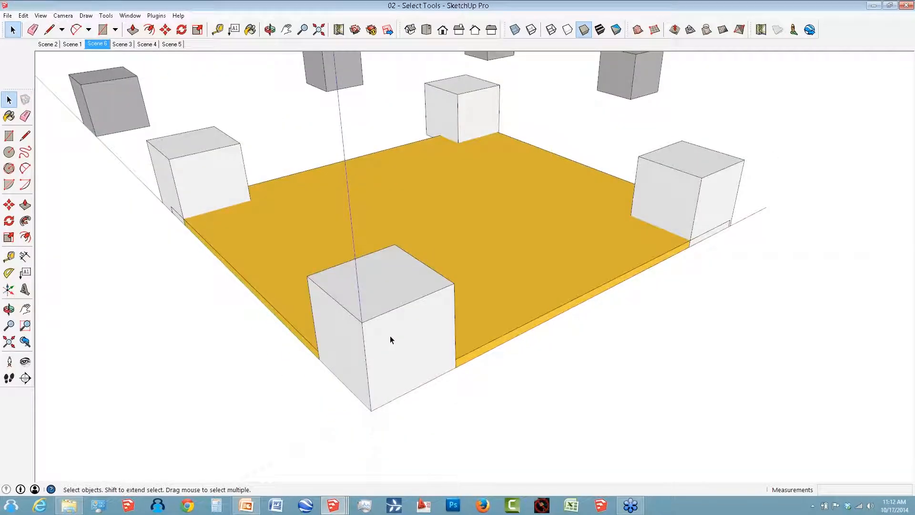
pyautogui.doubleClick(435, 319)
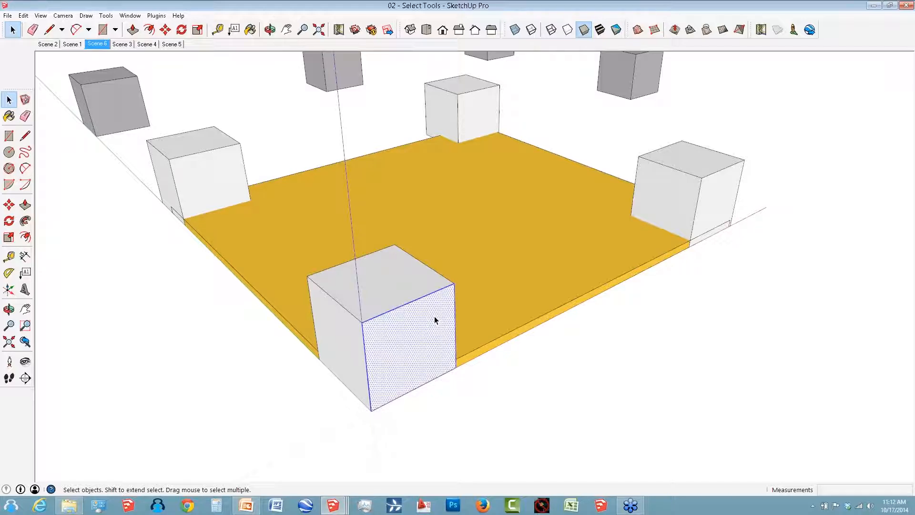
pyautogui.doubleClick(406, 292)
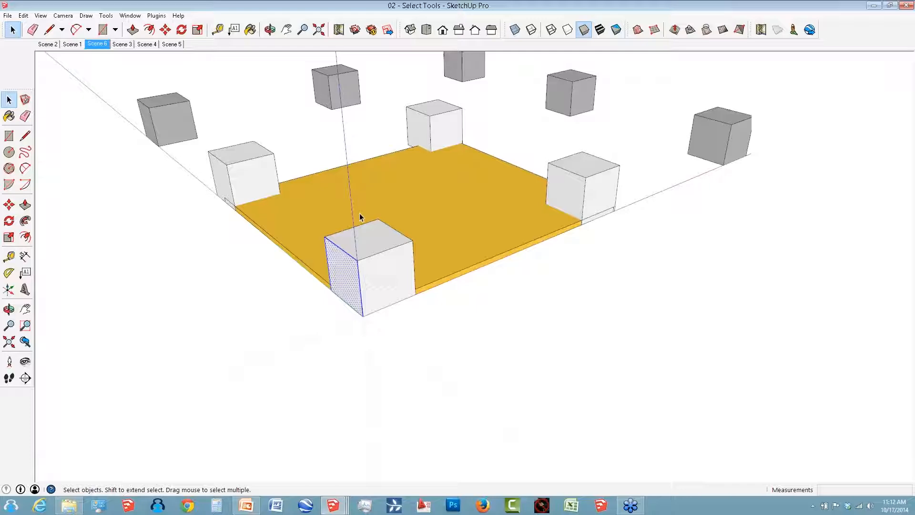
# Switch to the 05 - Steps and Ramp model and bring the stair layout and the open ground beside it into view.
pyautogui.click(333, 508)
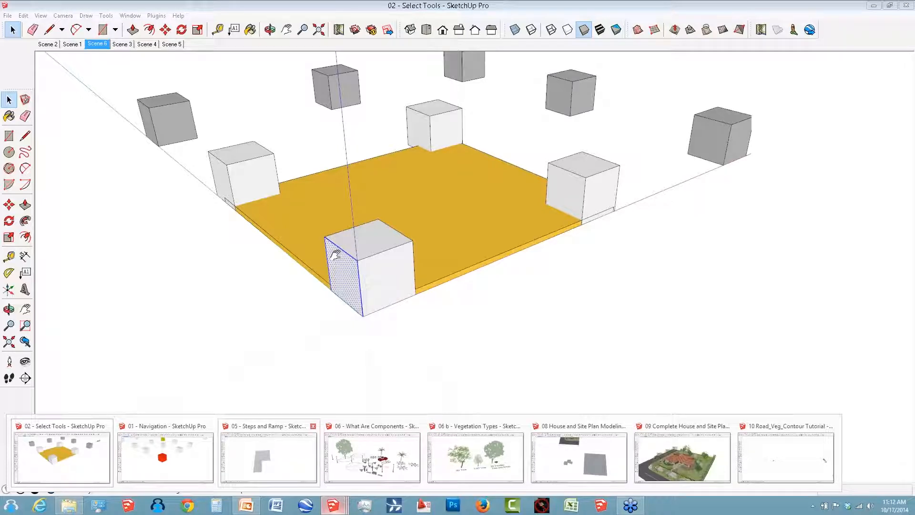
pyautogui.click(268, 455)
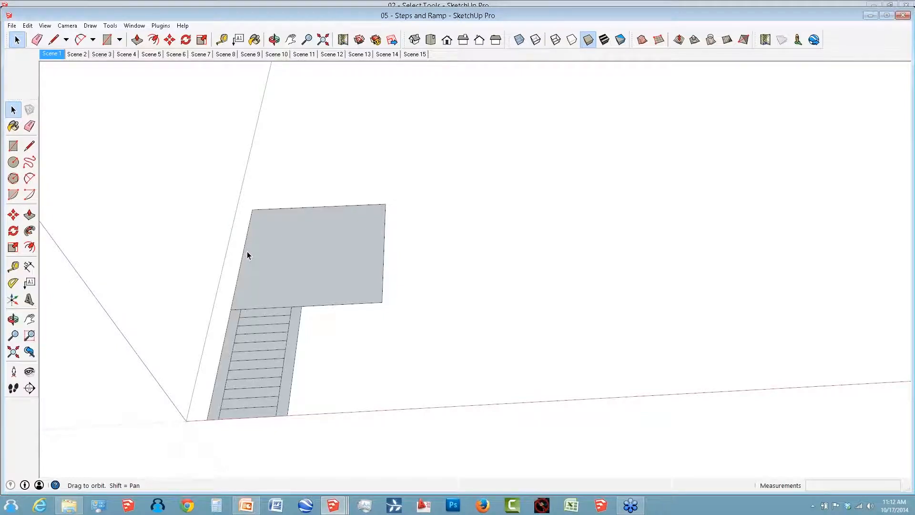
pyautogui.moveTo(247, 252); pyautogui.dragTo(195, 252, button='middle')
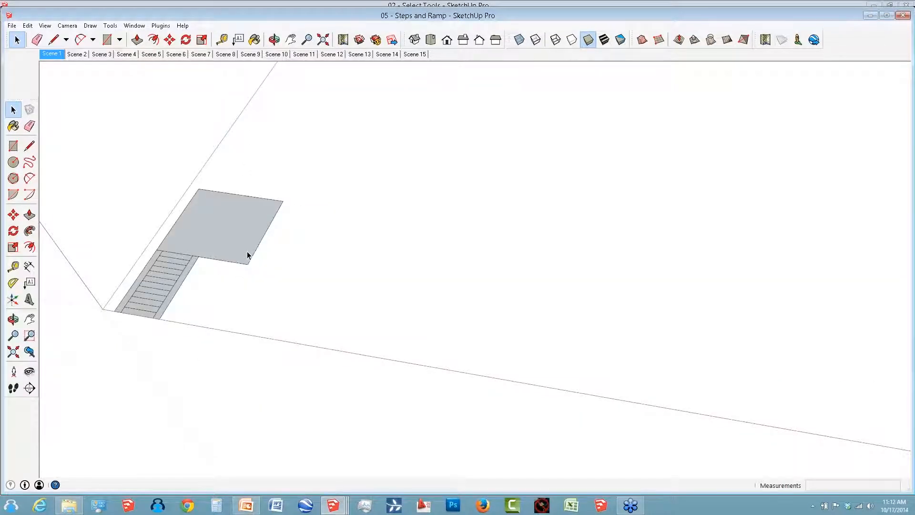
# Draw a rectangle about 23.1' by 21.7' on the ground beside the landing and Push/Pull it up 15'.
pyautogui.click(14, 148)
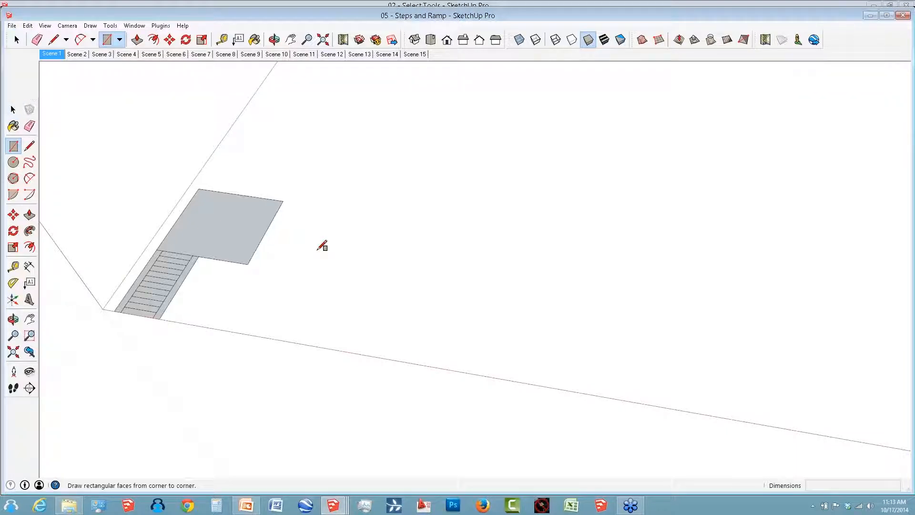
pyautogui.click(447, 358)
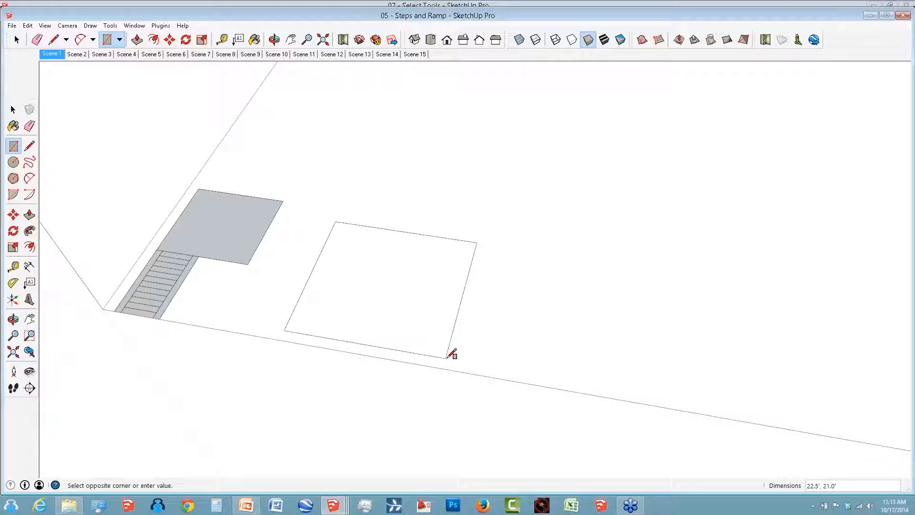
pyautogui.click(447, 358)
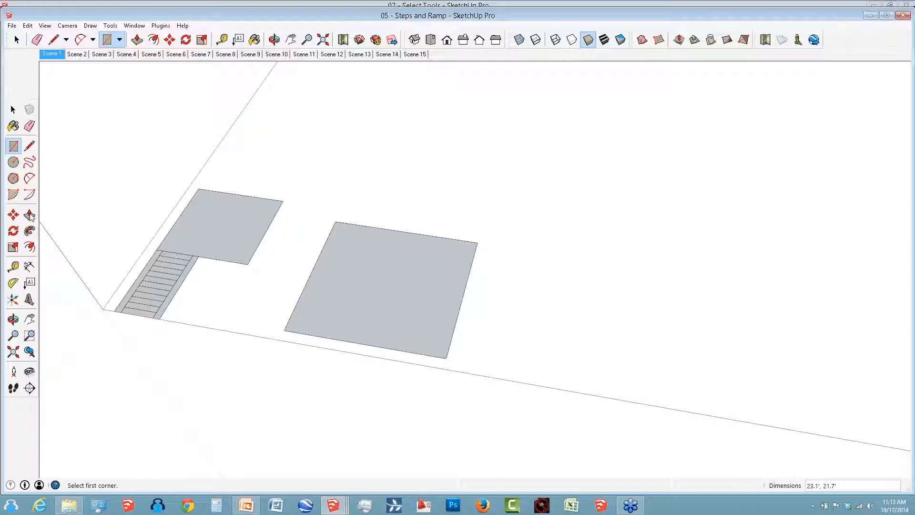
pyautogui.click(29, 215)
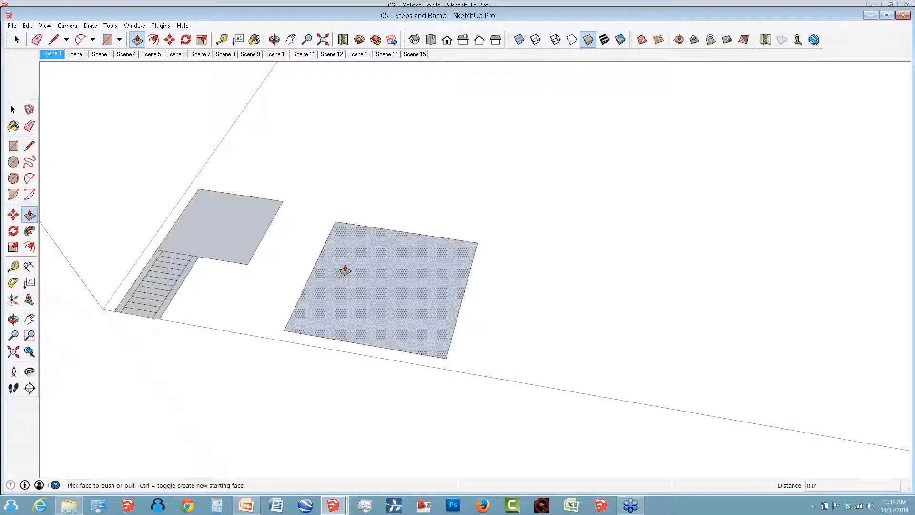
pyautogui.moveTo(346, 270); pyautogui.dragTo(344, 245)
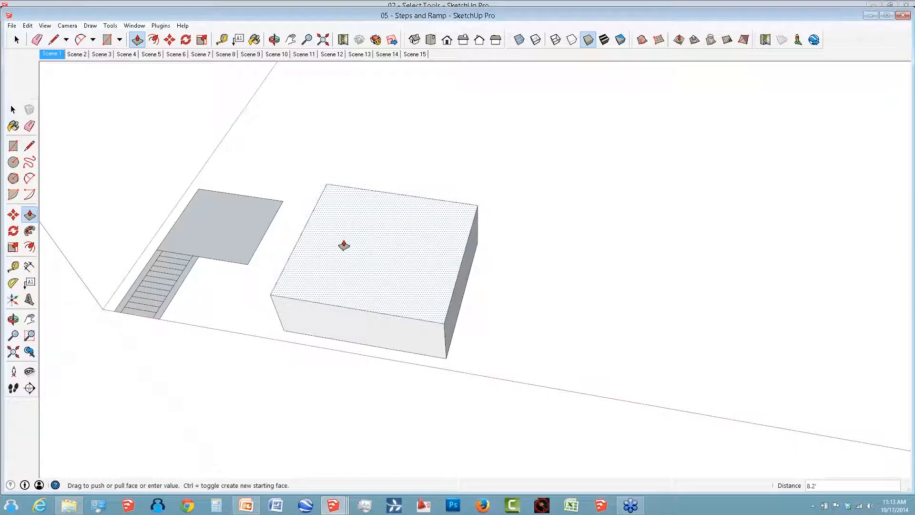
pyautogui.write('12')
pyautogui.press('Return')
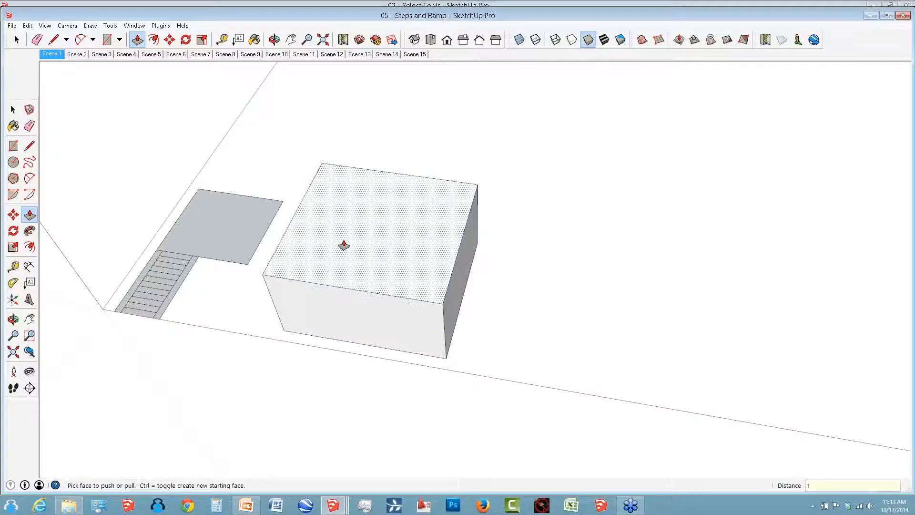
pyautogui.click(344, 246)
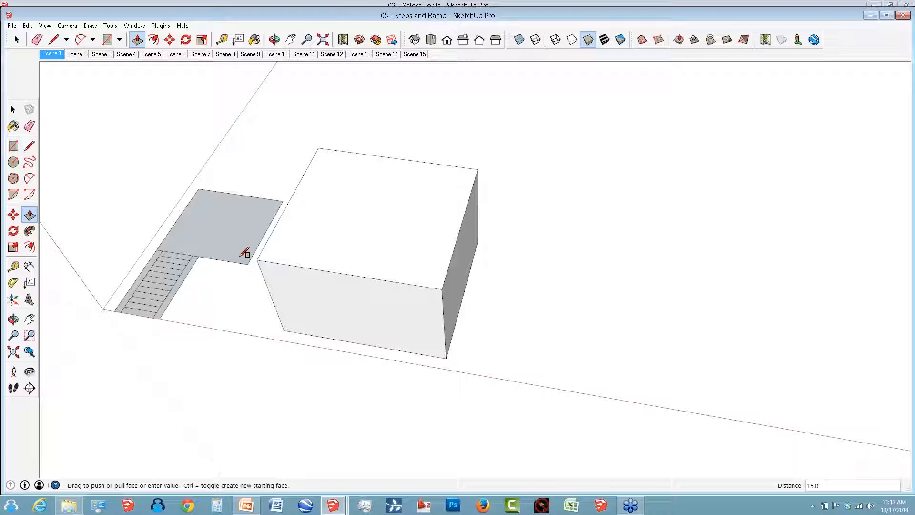
# Draw several adjoining rectangles across the box's top face and its front face to split them into smaller faces.
pyautogui.press('r')
pyautogui.scroll(2, 347, 251)
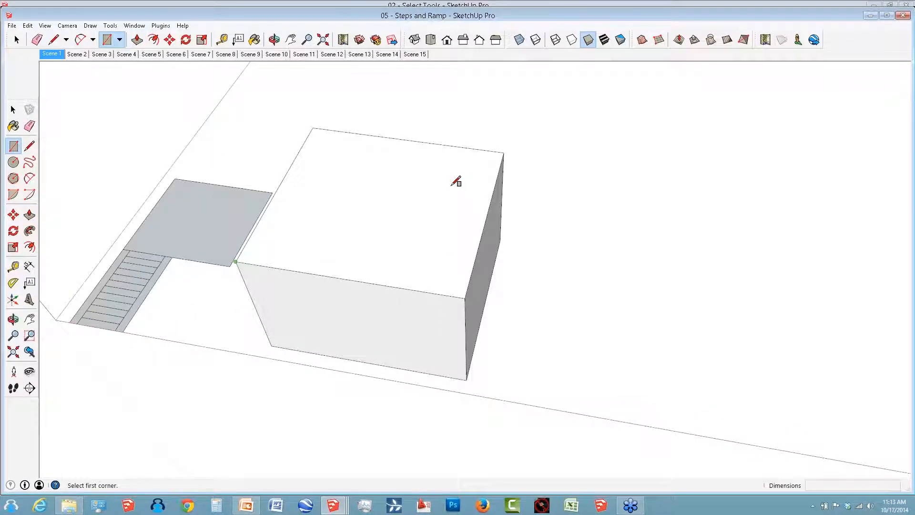
pyautogui.click(451, 186)
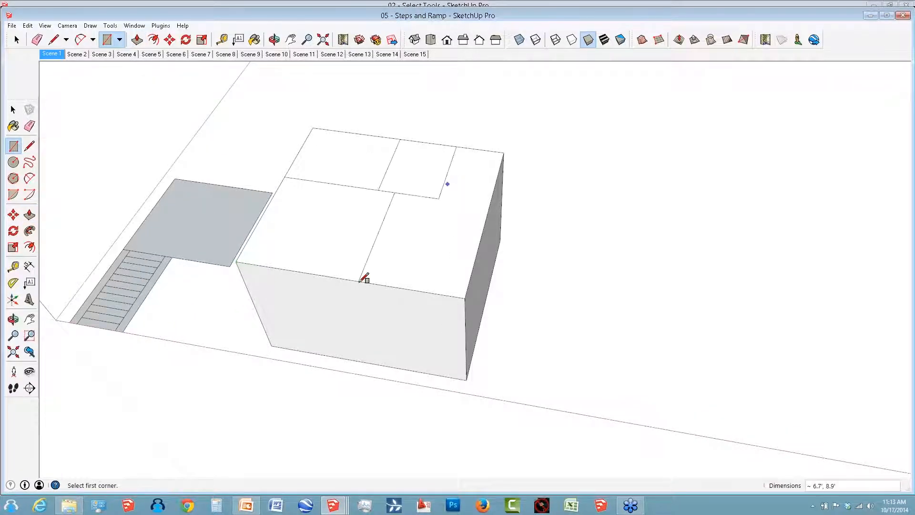
pyautogui.click(359, 282)
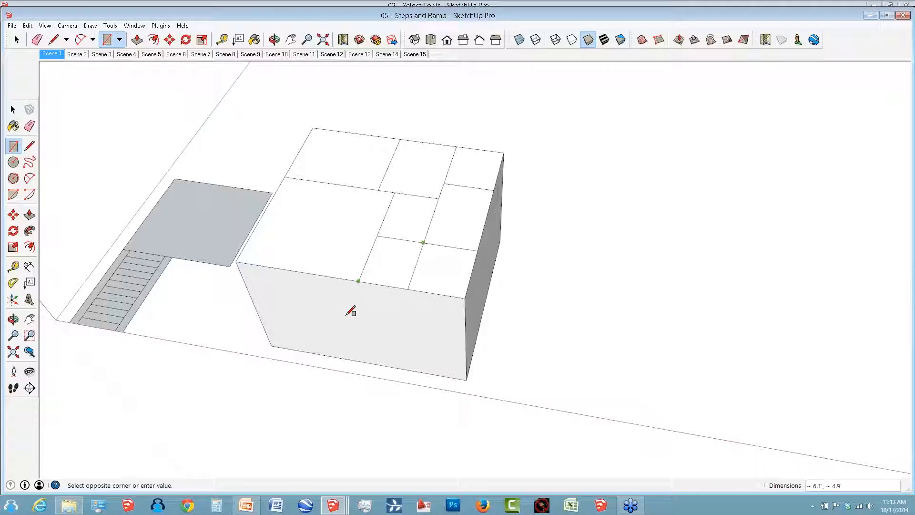
pyautogui.click(344, 317)
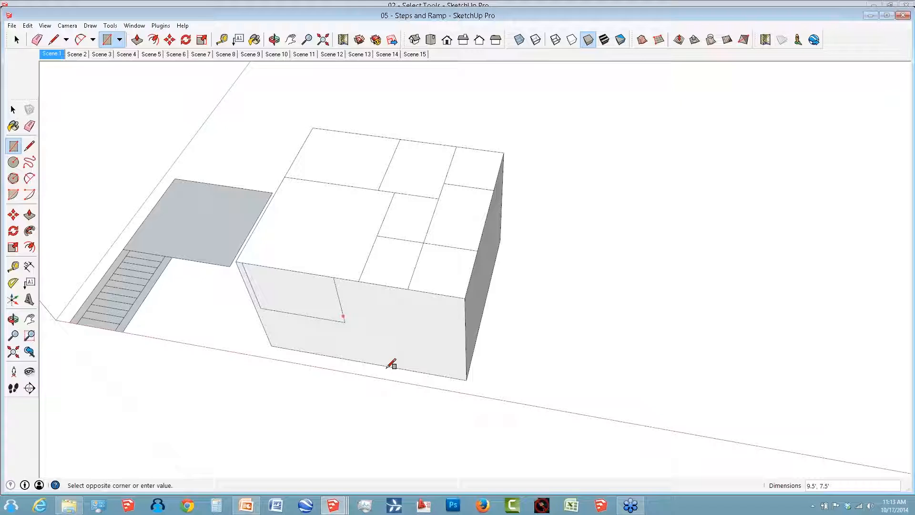
pyautogui.click(387, 367)
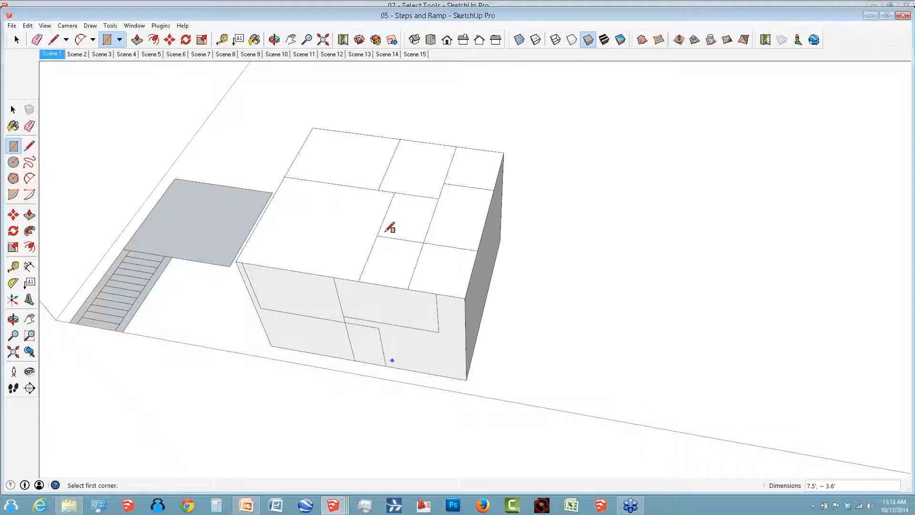
# Divide the box's blank side face with rectangles and add further rectangles on its front and top faces.
pyautogui.moveTo(390, 228); pyautogui.dragTo(570, 195, button='middle')
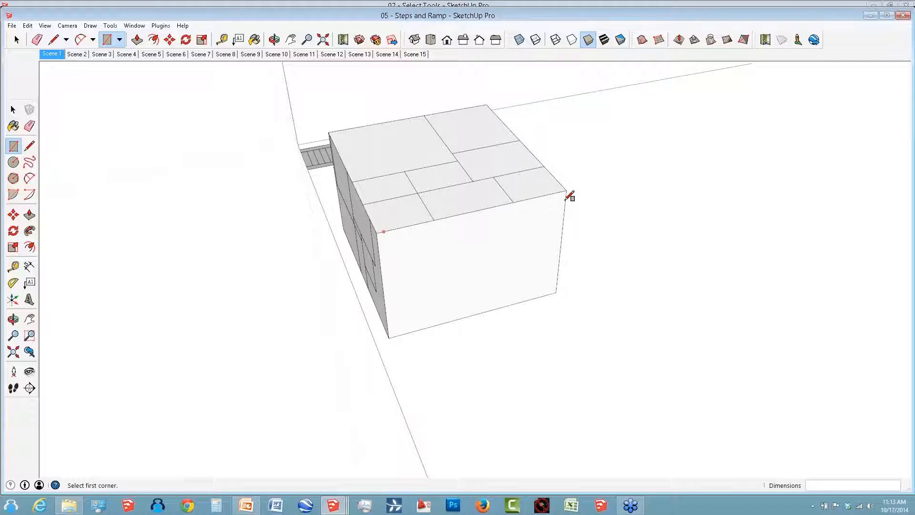
pyautogui.click(566, 198)
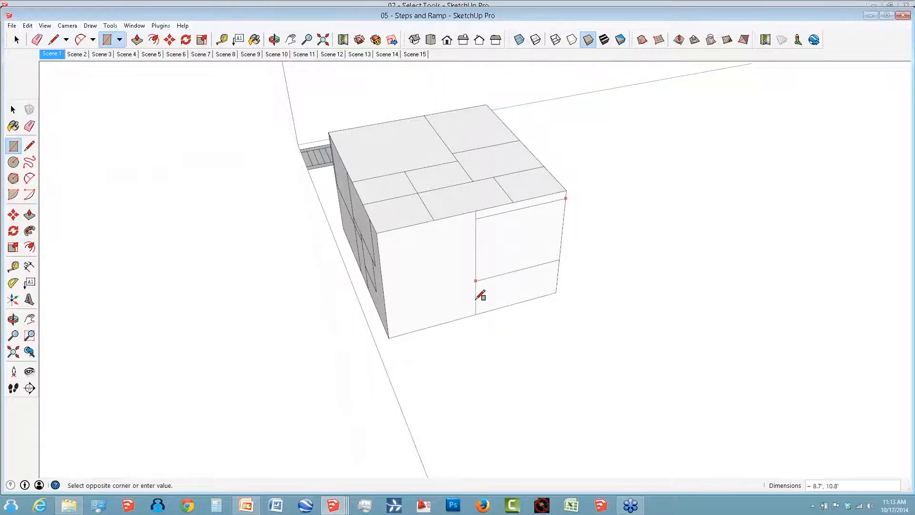
pyautogui.click(477, 299)
pyautogui.moveTo(477, 299); pyautogui.dragTo(344, 184, button='middle')
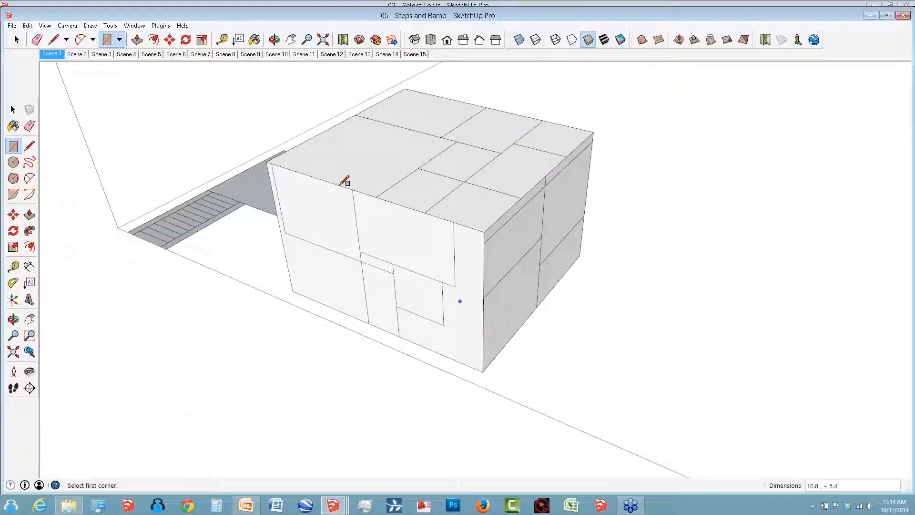
pyautogui.click(339, 185)
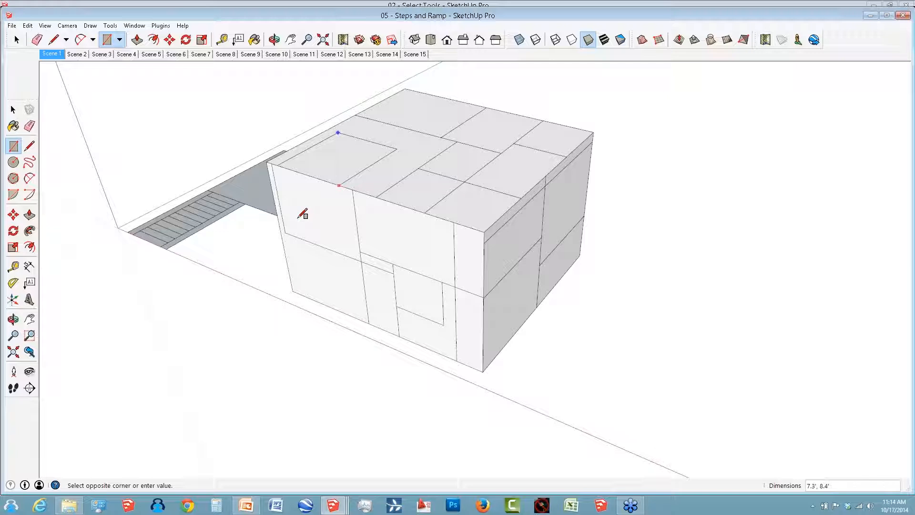
# Select individual faces of the subdivided box, including the top face at its near corner, and activate Push/Pull.
pyautogui.moveTo(299, 218); pyautogui.dragTo(474, 287, button='middle')
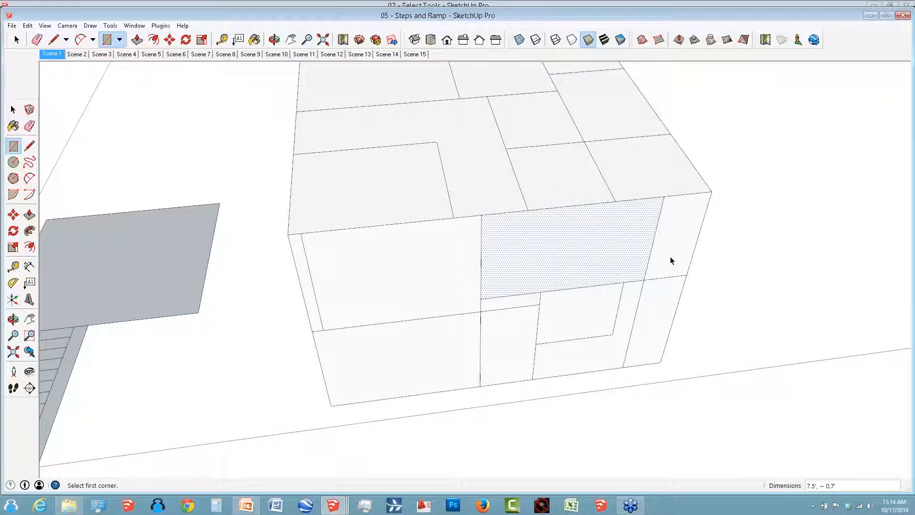
pyautogui.press('space')
pyautogui.click(671, 259)
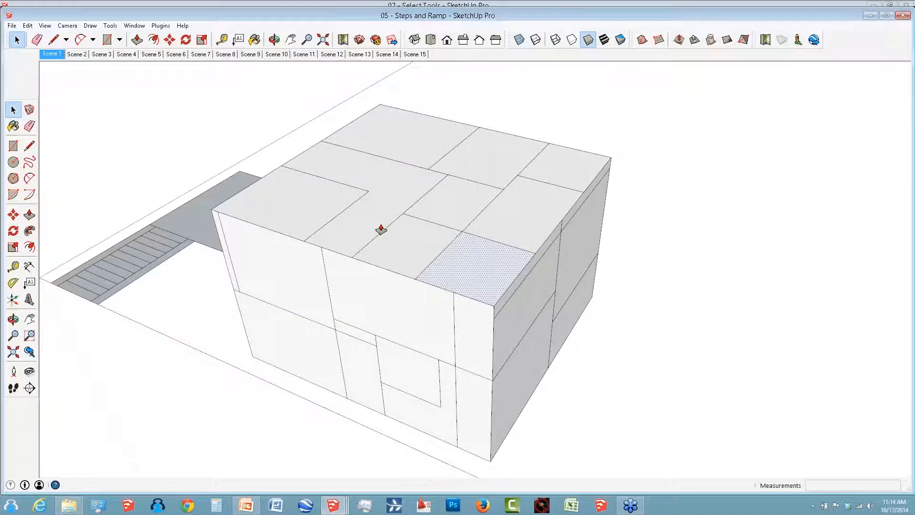
pyautogui.press('p')
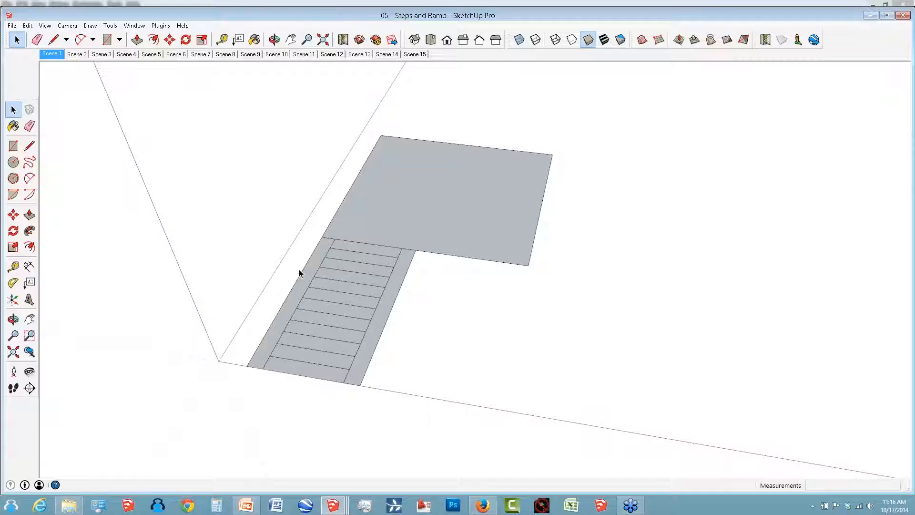
# Push/Pull the first stair tread at the outer end of the flight up 0.5'.
pyautogui.press('p')
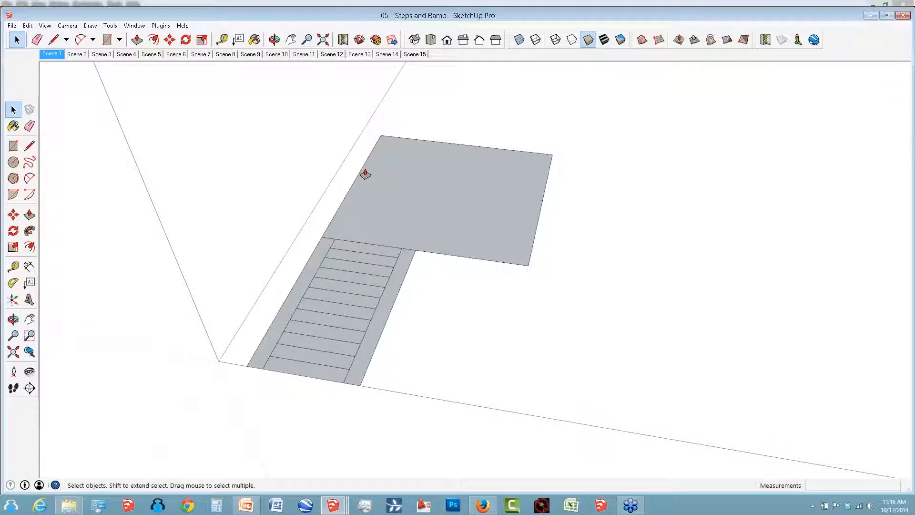
pyautogui.scroll(2, 384, 238)
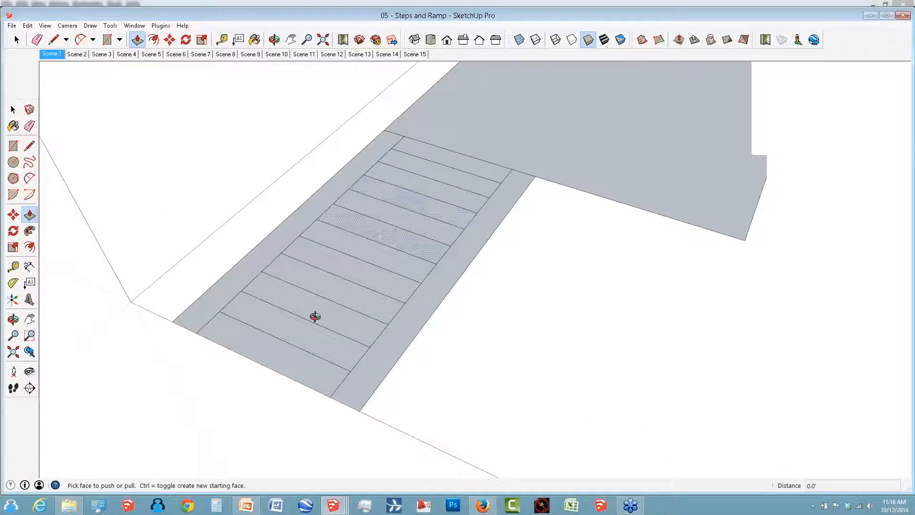
pyautogui.moveTo(315, 316); pyautogui.dragTo(269, 324, button='middle')
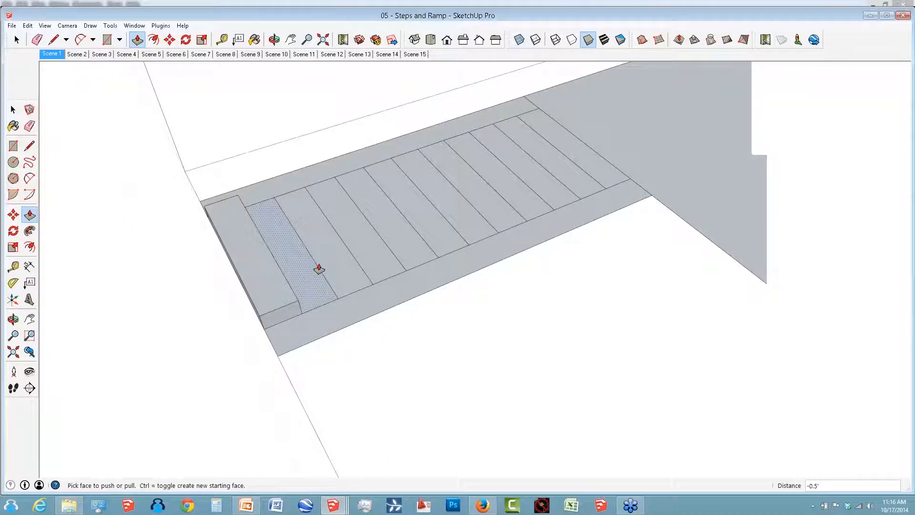
# Push/Pull the second through fifth stair treads up in successive 0.5' rises and raise the remaining treads 2.5'.
pyautogui.click(318, 269)
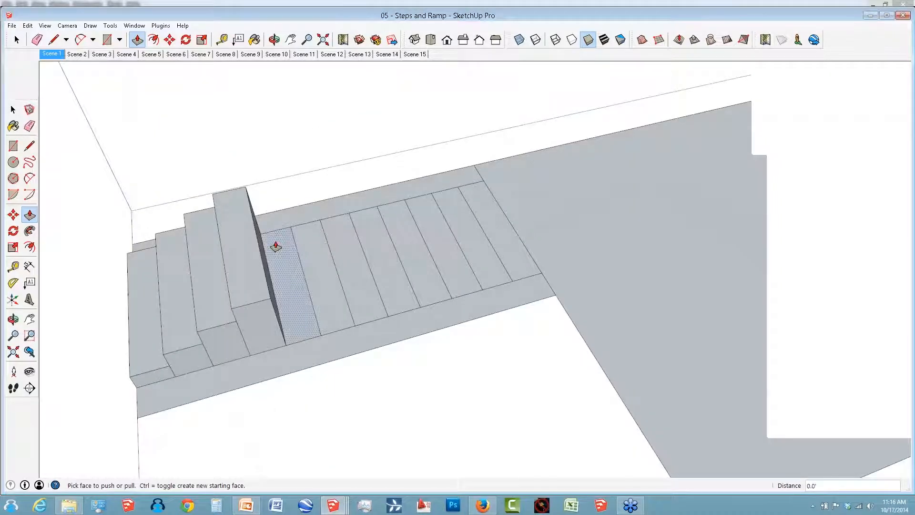
pyautogui.click(276, 247)
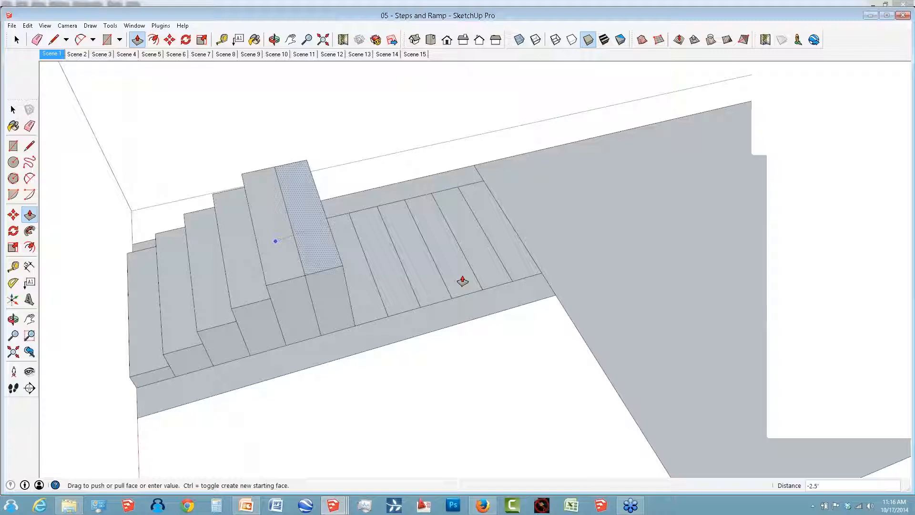
pyautogui.click(462, 281)
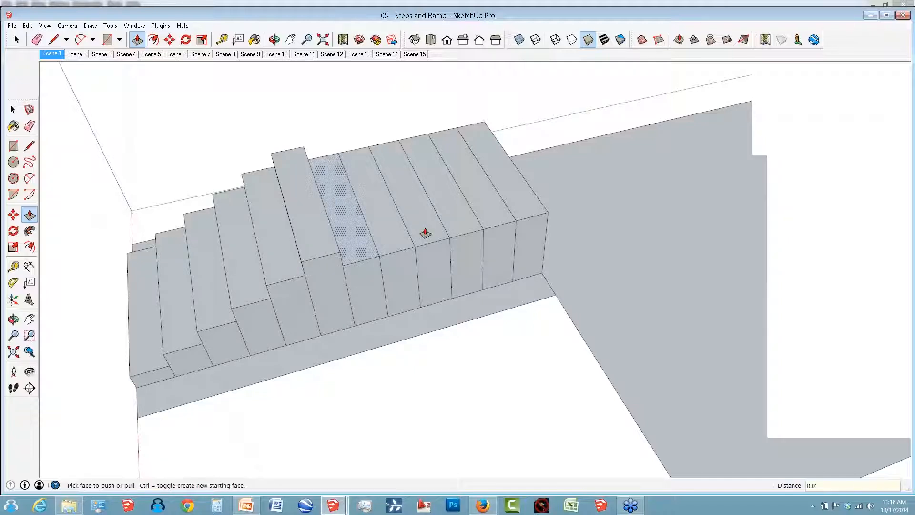
# Push/Pull the remaining upper treads higher in successive 0.5' rises until the flight climbs evenly to the landing end.
pyautogui.doubleClick(425, 233)
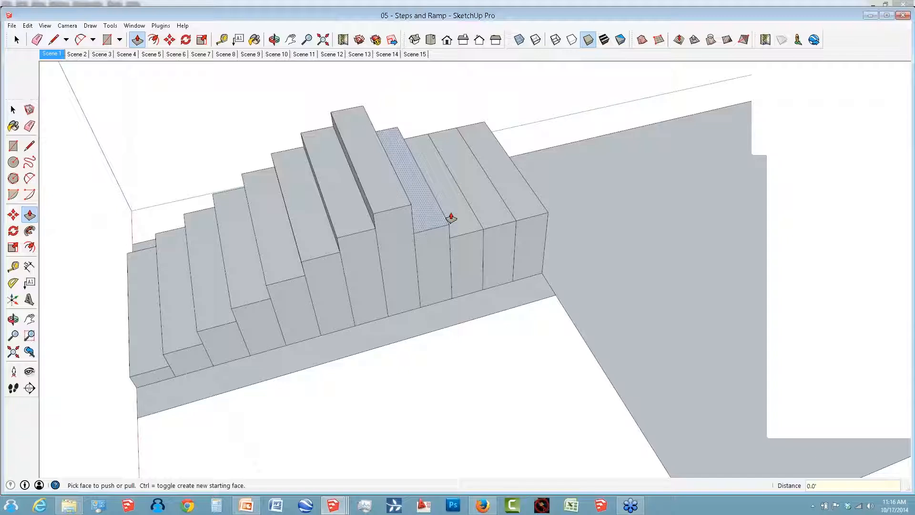
pyautogui.doubleClick(452, 218)
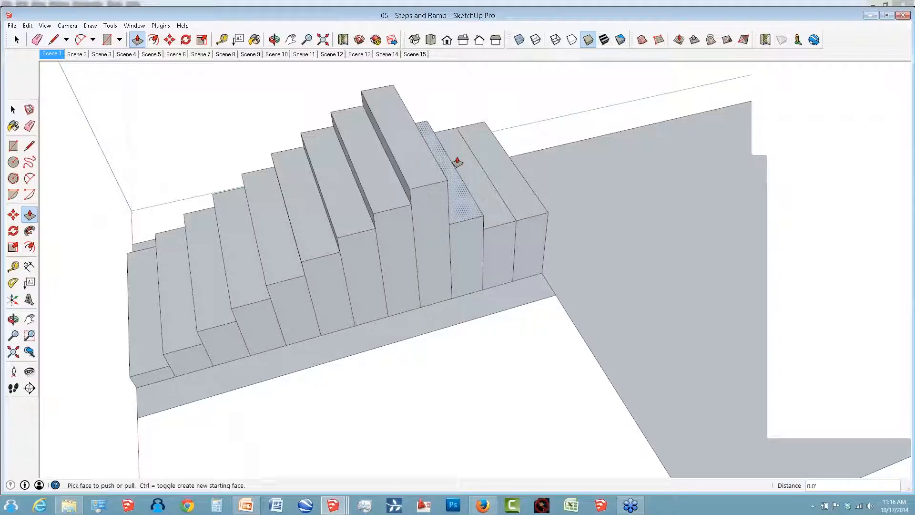
pyautogui.doubleClick(457, 162)
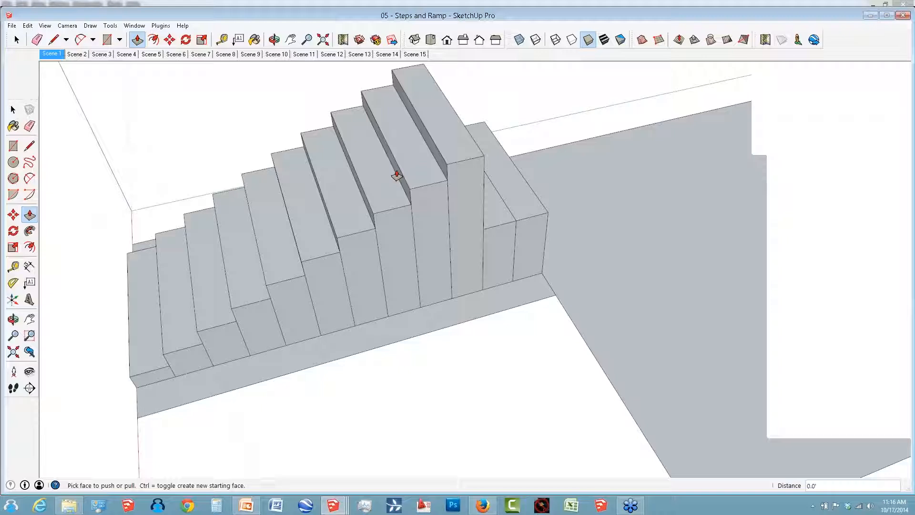
pyautogui.moveTo(397, 175); pyautogui.dragTo(437, 153, button='middle')
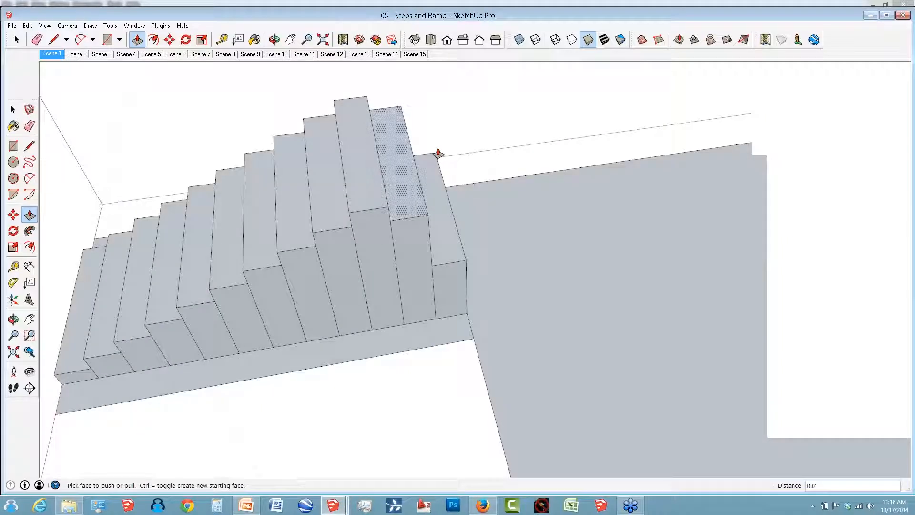
pyautogui.doubleClick(438, 153)
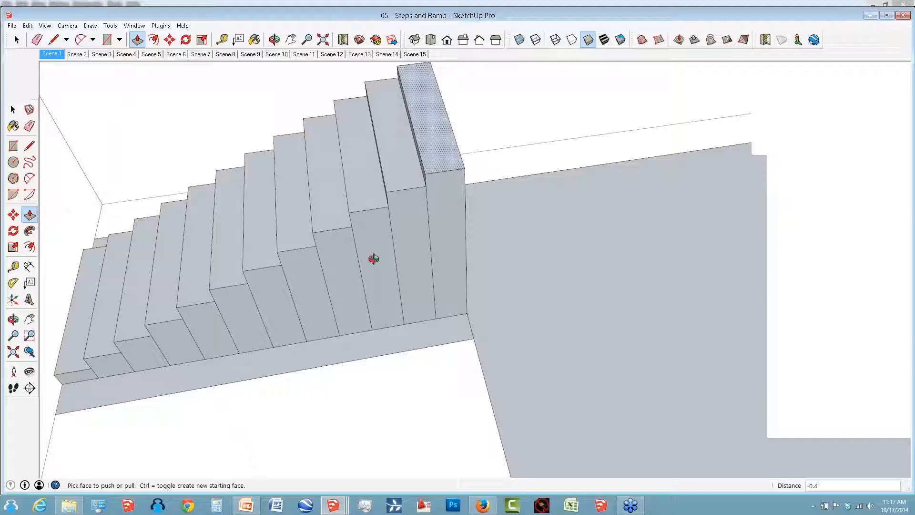
pyautogui.moveTo(372, 257); pyautogui.dragTo(379, 257, button='middle')
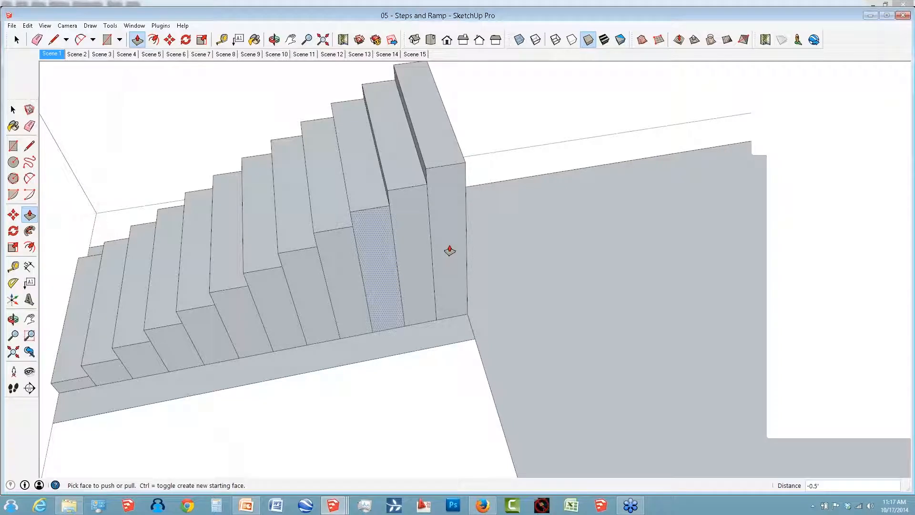
pyautogui.moveTo(448, 249); pyautogui.dragTo(436, 316, button='middle')
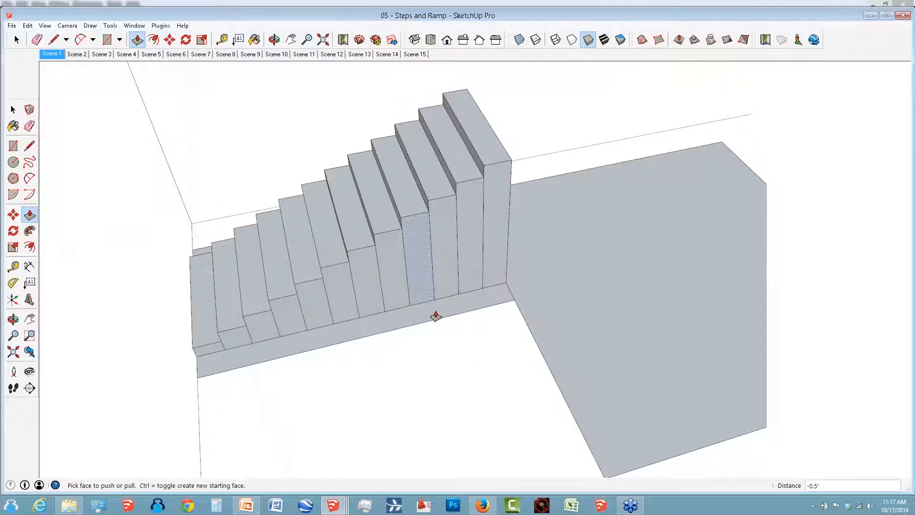
# Push/Pull the narrow strips on both sides of the stairs up 6.0' to form side walls level with the top tread.
pyautogui.click(428, 187)
pyautogui.moveTo(427, 187); pyautogui.dragTo(417, 321, button='middle')
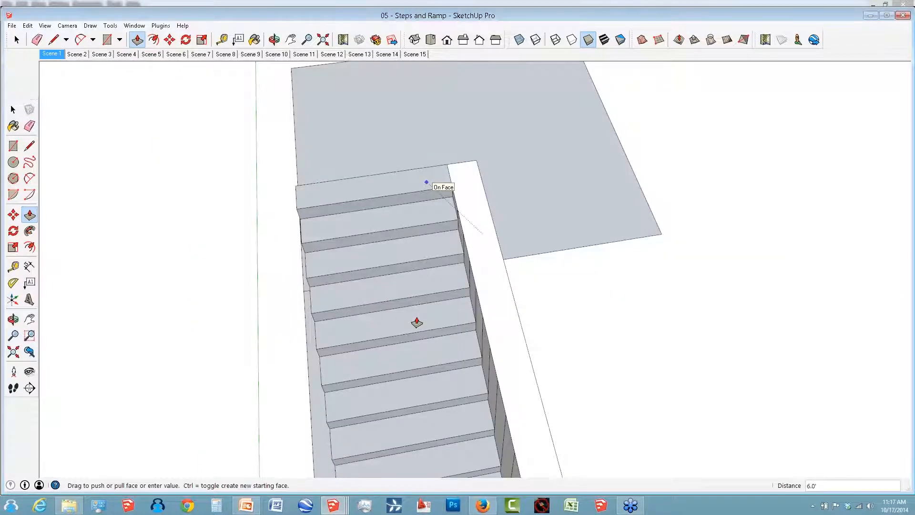
pyautogui.click(417, 323)
pyautogui.moveTo(417, 322); pyautogui.dragTo(500, 268, button='middle')
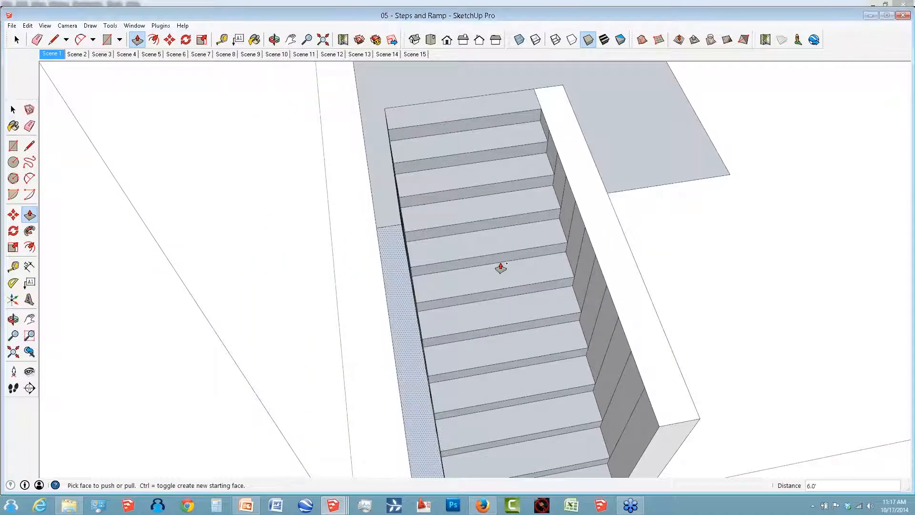
pyautogui.click(500, 267)
pyautogui.moveTo(501, 267); pyautogui.dragTo(358, 264, button='middle')
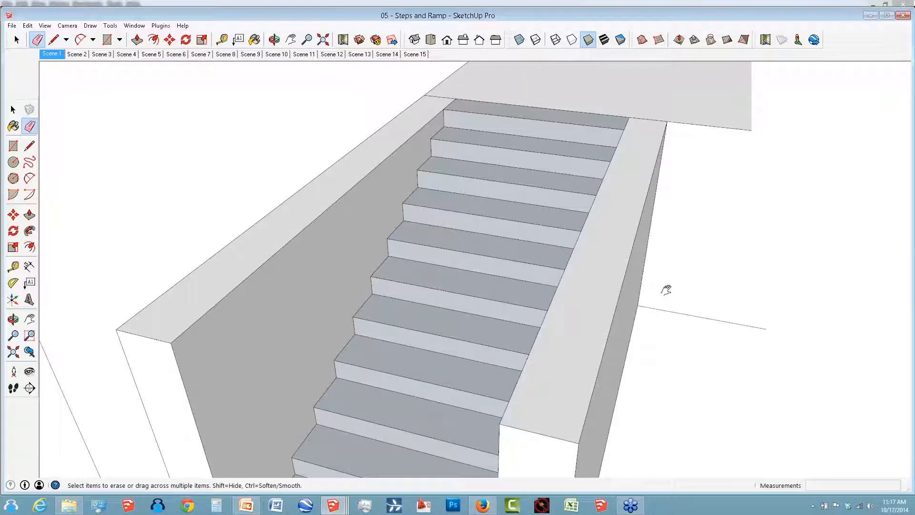
# Move the front top edges of both side walls down so the walls slope along the stairs.
pyautogui.moveTo(667, 290); pyautogui.dragTo(646, 224, button='middle')
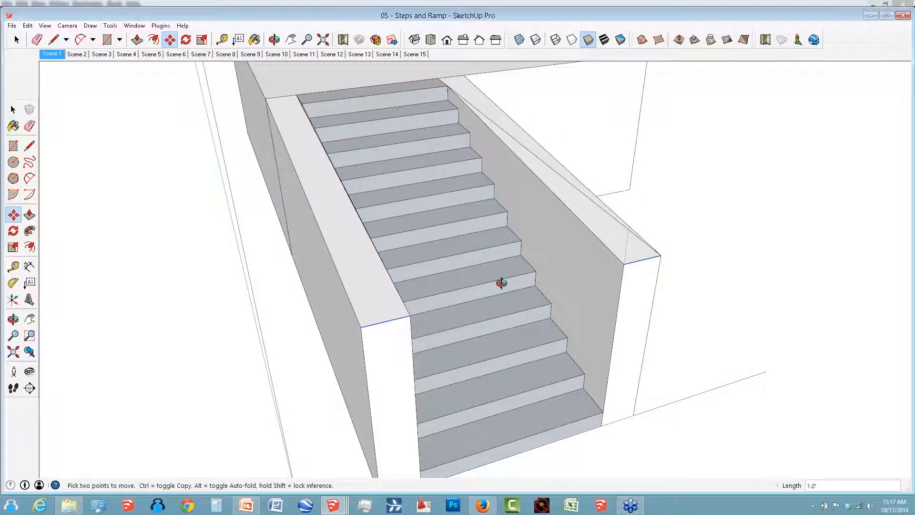
pyautogui.moveTo(501, 283); pyautogui.dragTo(474, 322, button='middle')
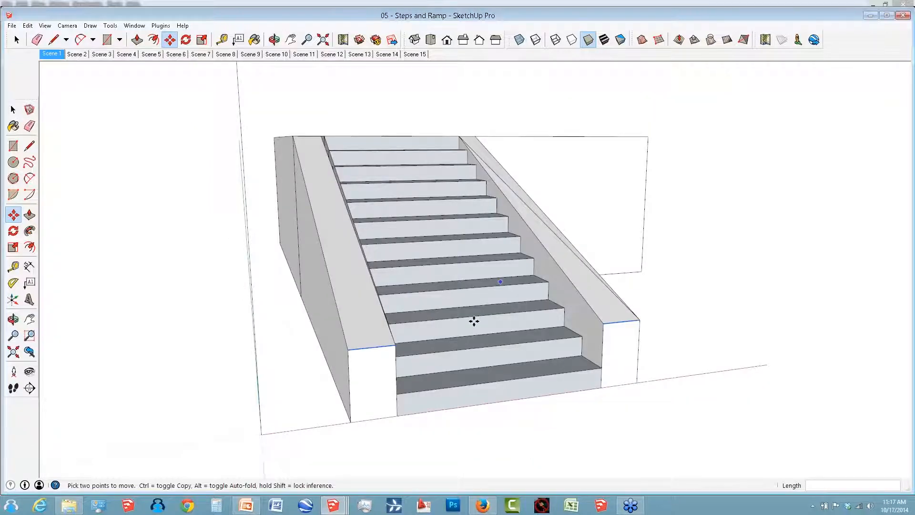
pyautogui.moveTo(474, 321); pyautogui.dragTo(472, 268, button='middle')
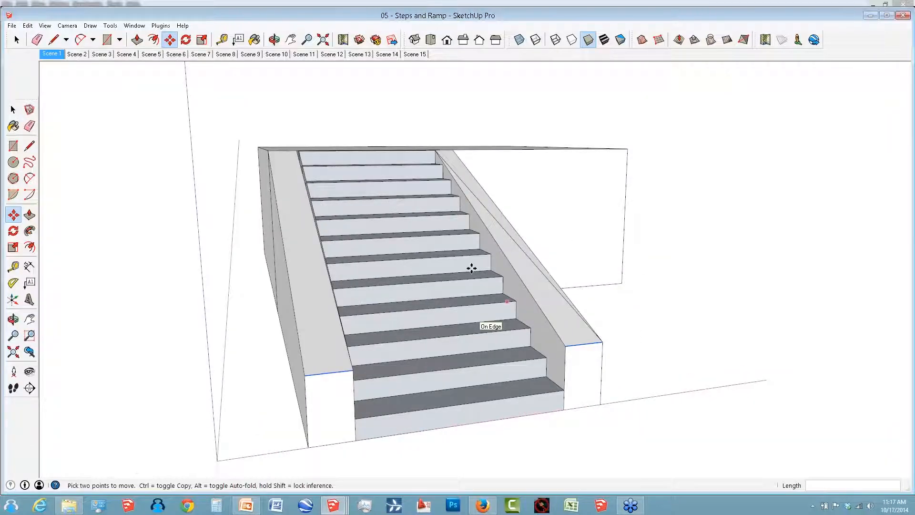
# Erase the stray fold lines on the sloped side wall of the stairs.
pyautogui.press('e')
pyautogui.moveTo(472, 268); pyautogui.dragTo(519, 326, button='middle')
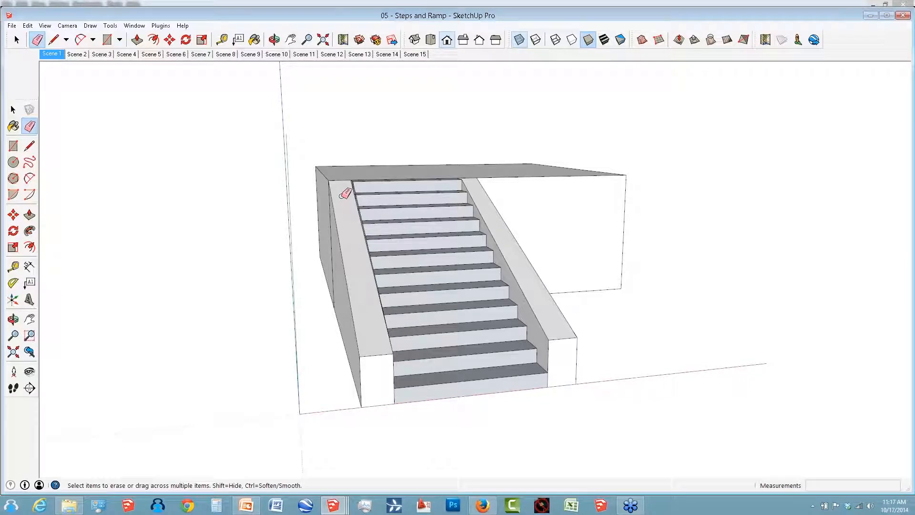
pyautogui.moveTo(341, 196); pyautogui.dragTo(407, 264, button='middle')
pyautogui.scroll(3, 407, 264)
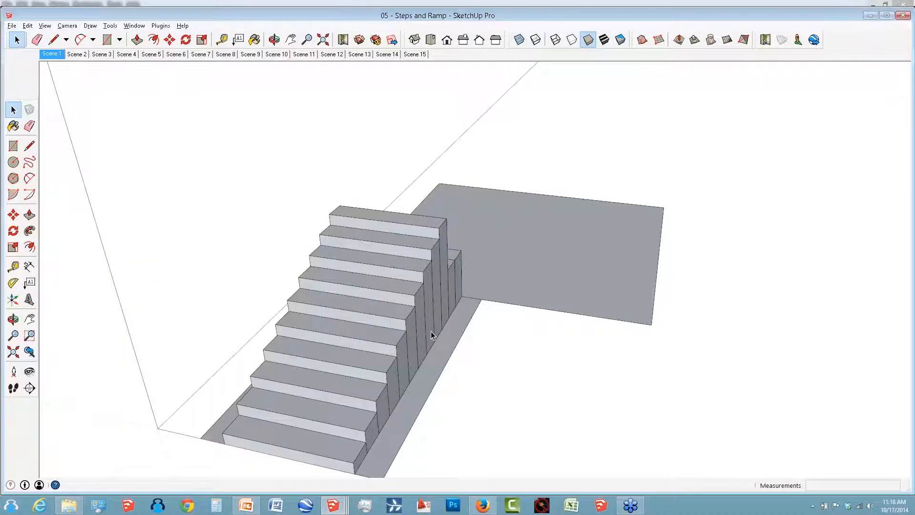
# Undo the side walls and all tread extrusions back to the flat stair layout.
pyautogui.hotkey('ctrl', 'z')
pyautogui.hotkey('ctrl', 'z')
pyautogui.hotkey('ctrl', 'z')
pyautogui.hotkey('ctrl', 'z')
pyautogui.hotkey('ctrl', 'z')
pyautogui.hotkey('ctrl', 'z')
pyautogui.hotkey('ctrl', 'z')
pyautogui.hotkey('ctrl', 'z')
pyautogui.hotkey('ctrl', 'z')
pyautogui.hotkey('ctrl', 'z')
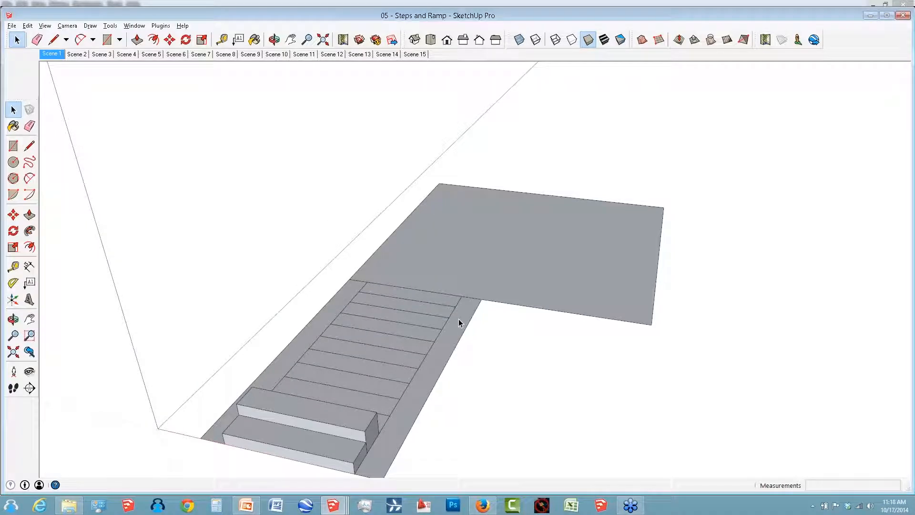
pyautogui.hotkey('ctrl', 'z')
pyautogui.hotkey('ctrl', 'z')
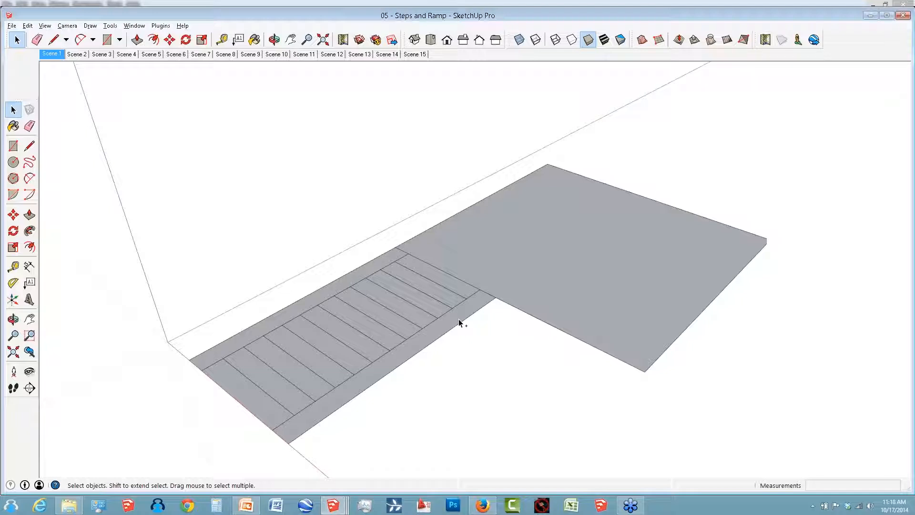
# Redo the tread extrusions until the full flight of stairs stands without side walls.
pyautogui.hotkey('ctrl', 'y')
pyautogui.hotkey('ctrl', 'y')
pyautogui.hotkey('ctrl', 'y')
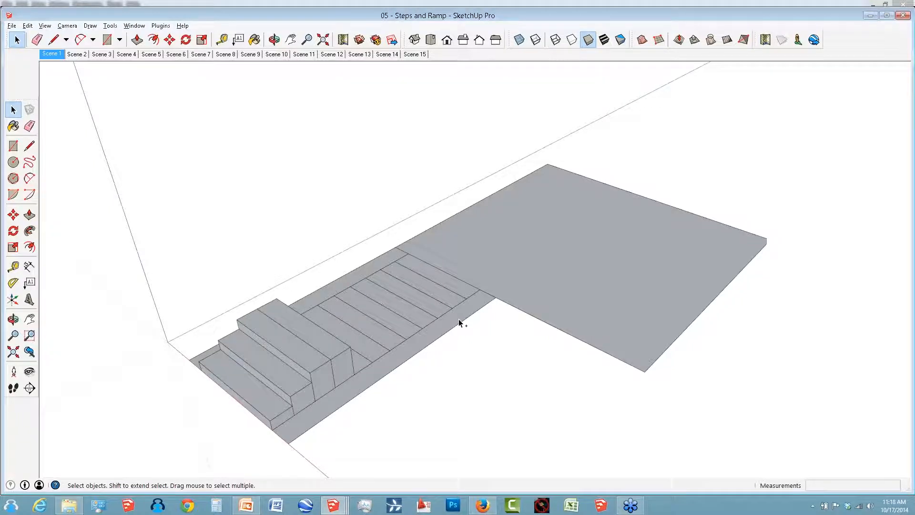
pyautogui.hotkey('ctrl', 'y')
pyautogui.hotkey('ctrl', 'y')
pyautogui.hotkey('ctrl', 'y')
pyautogui.hotkey('ctrl', 'y')
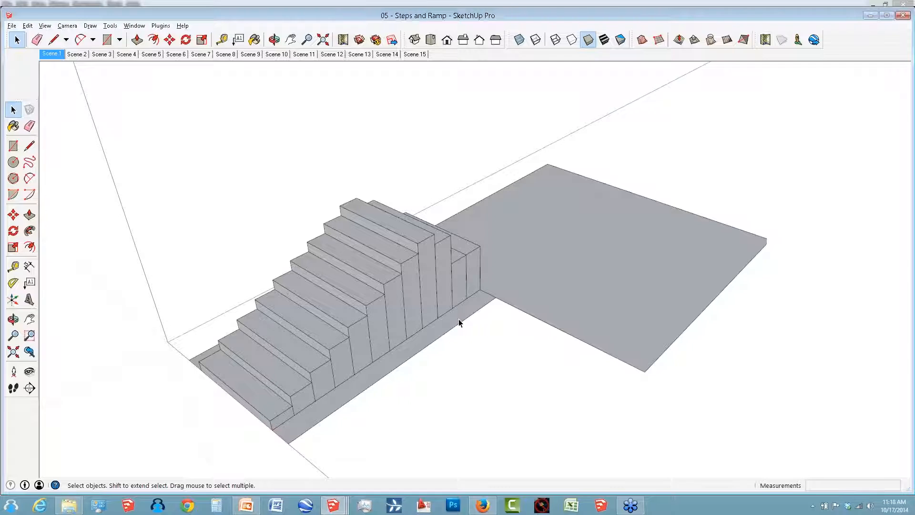
pyautogui.hotkey('ctrl', 'y')
pyautogui.hotkey('ctrl', 'y')
pyautogui.hotkey('ctrl', 'y')
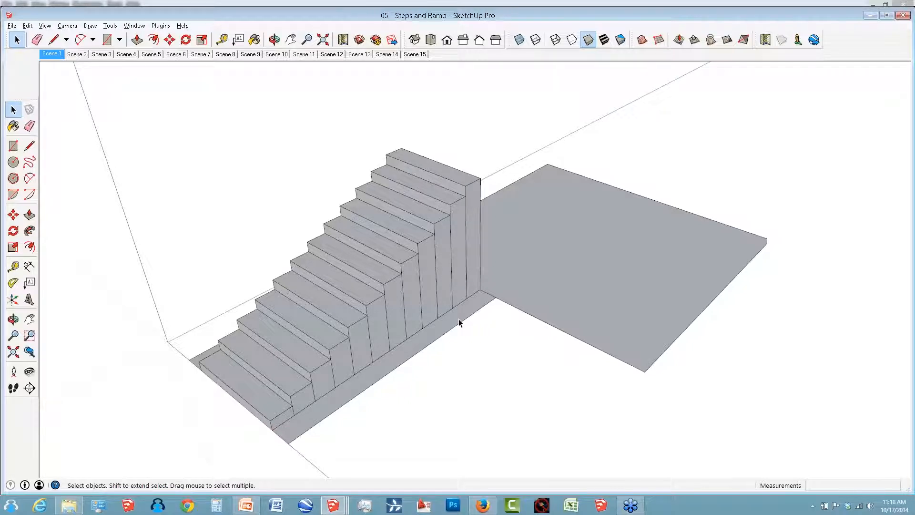
# Switch to the 06 - What Are Components model and select the flat bench symbol beside the people and a flat tree symbol.
pyautogui.click(344, 511)
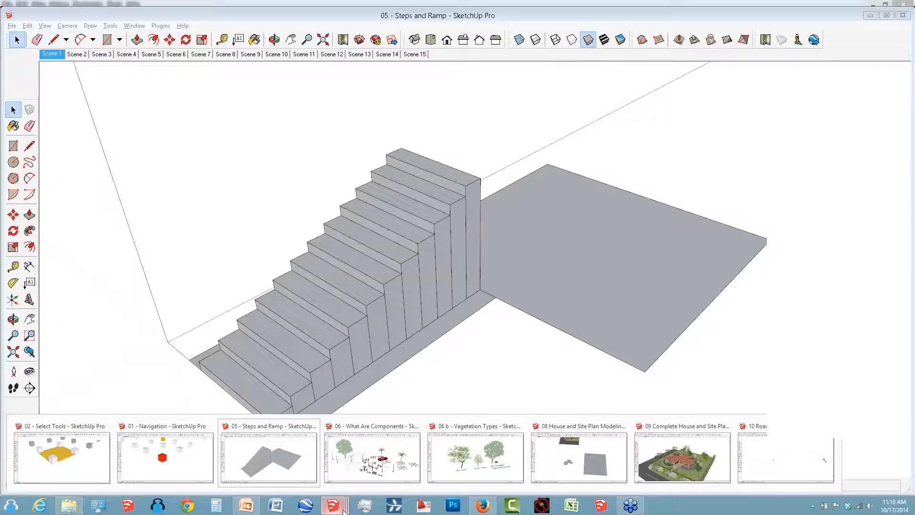
pyautogui.click(402, 470)
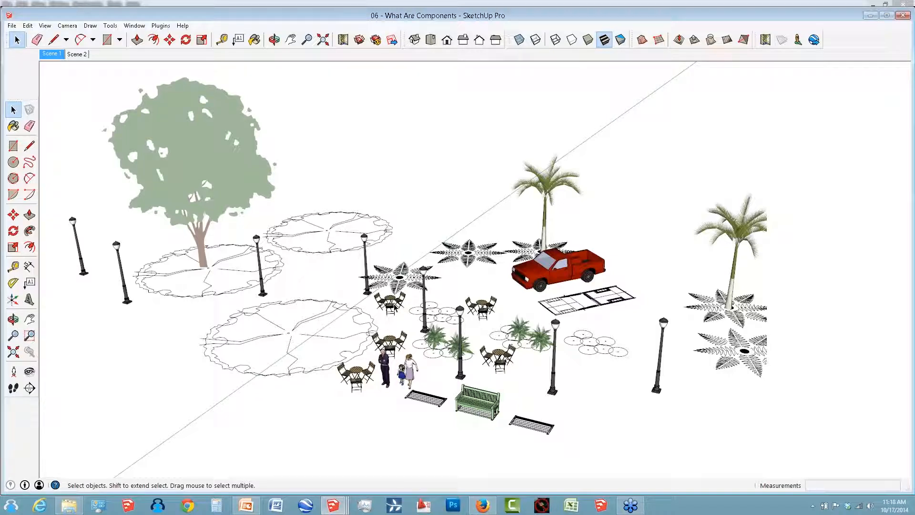
pyautogui.scroll(4, 440, 413)
pyautogui.click(439, 413)
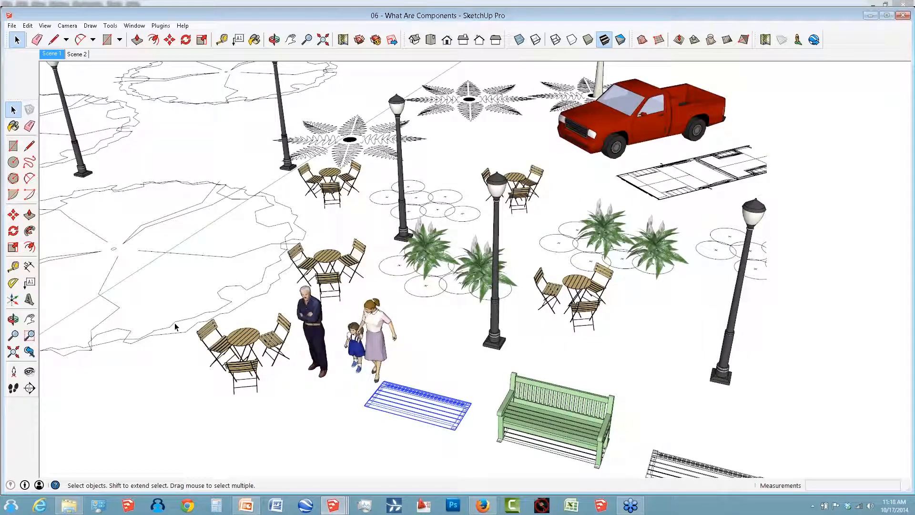
pyautogui.scroll(-5, 175, 326)
pyautogui.click(176, 326)
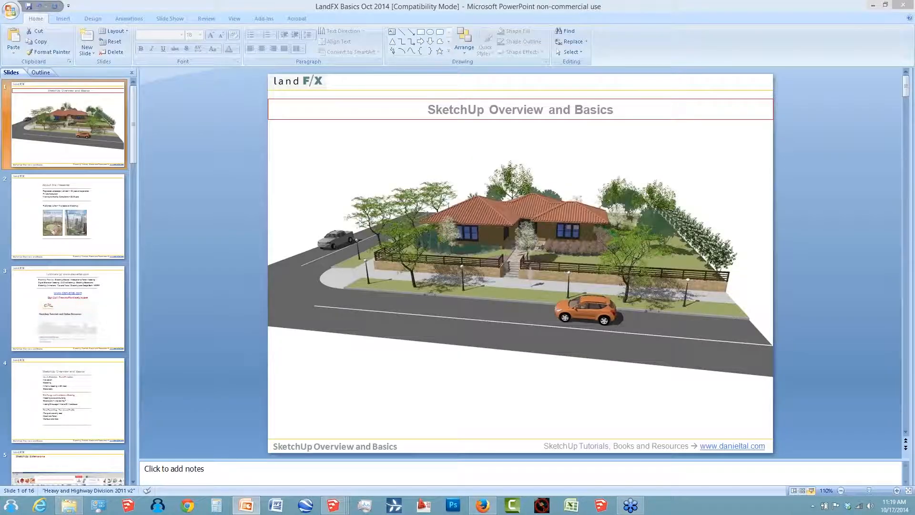
pyautogui.press('F5')
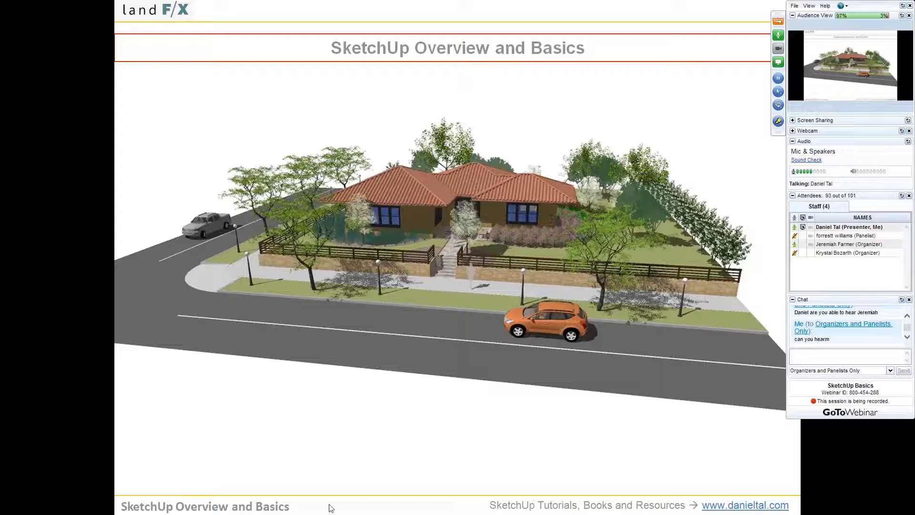
pyautogui.press('Escape')
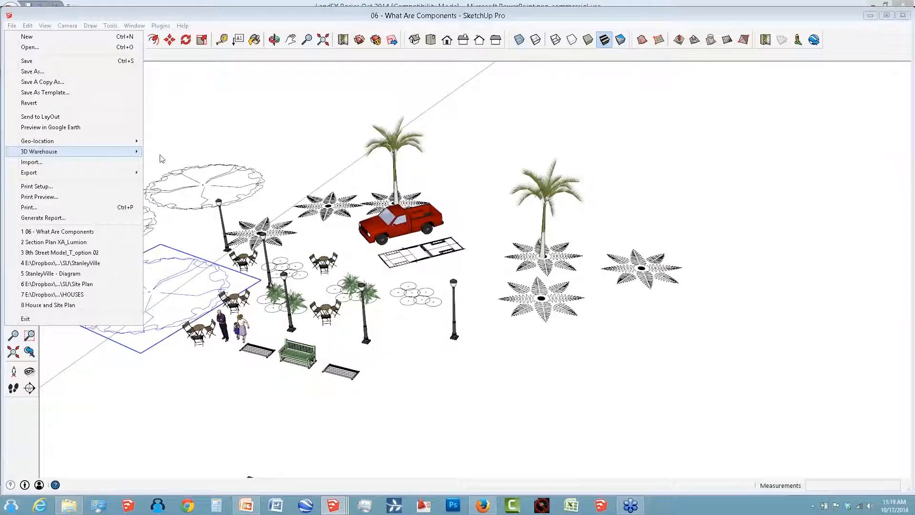
# Open the 3D Warehouse from the components model and search it for "2d tree".
pyautogui.click(161, 159)
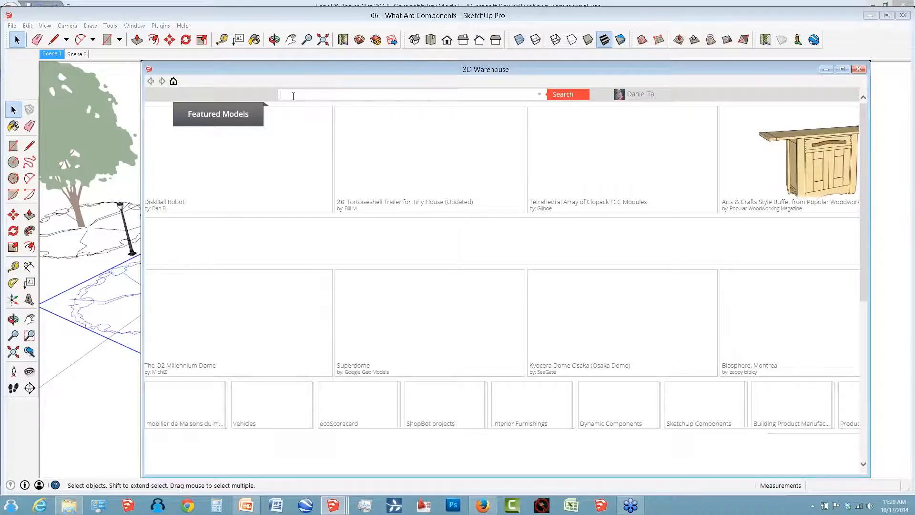
pyautogui.write('2d tr')
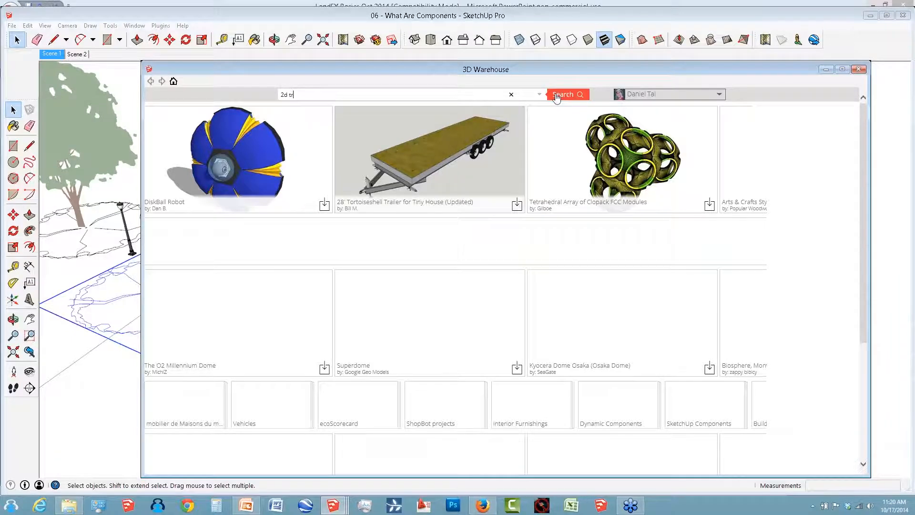
pyautogui.write('ee')
pyautogui.click(556, 94)
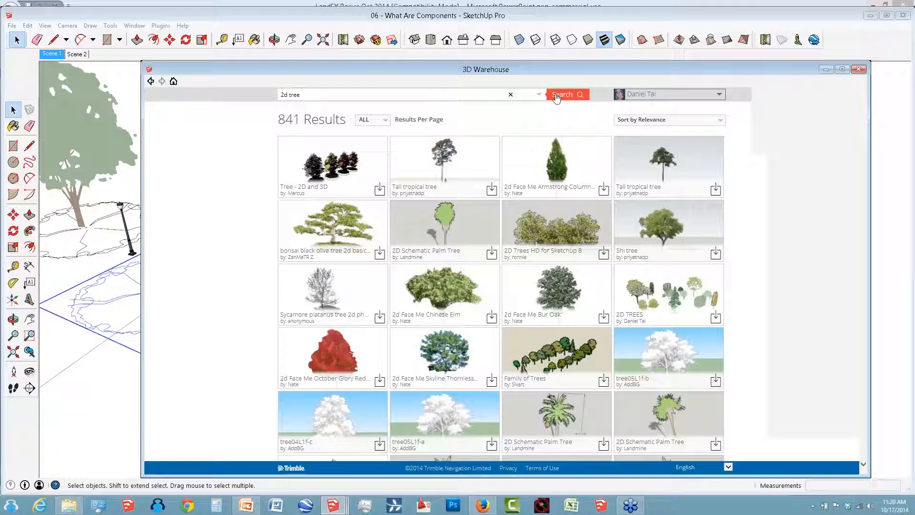
pyautogui.click(557, 97)
pyautogui.click(557, 95)
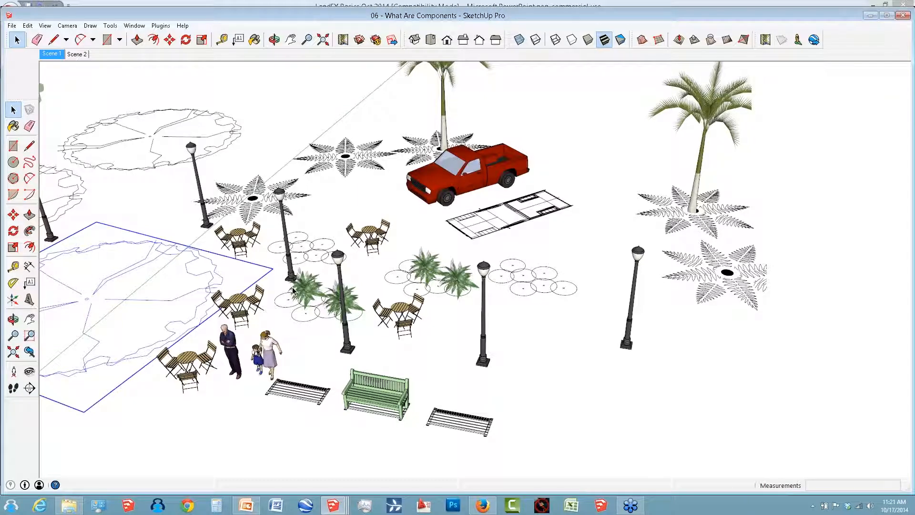
# Copy the lamp post behind the green bench with Move, placing the copy between it and the outermost lamp post.
pyautogui.click(485, 278)
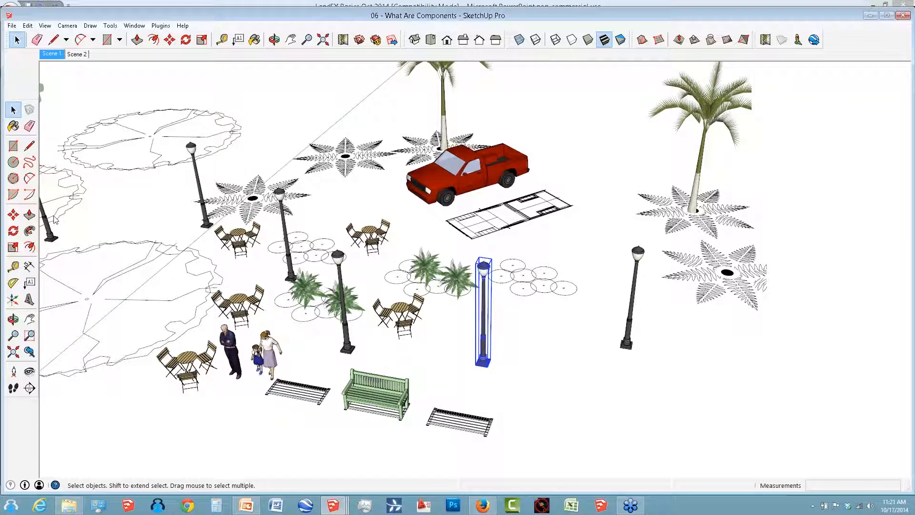
pyautogui.click(13, 214)
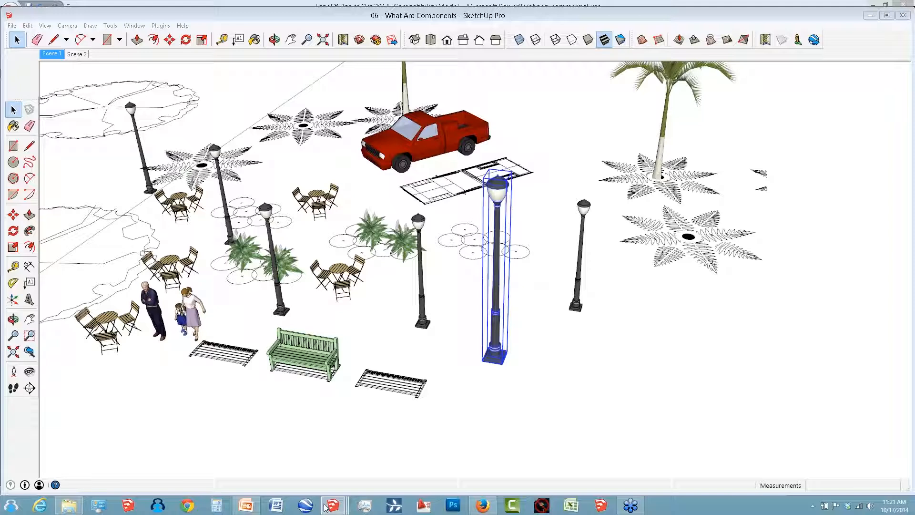
# Switch to the 06 b - Vegetation Types model and compare the 3D, 2.5D and 2D FaceMe trees from the side and from above.
pyautogui.click(325, 506)
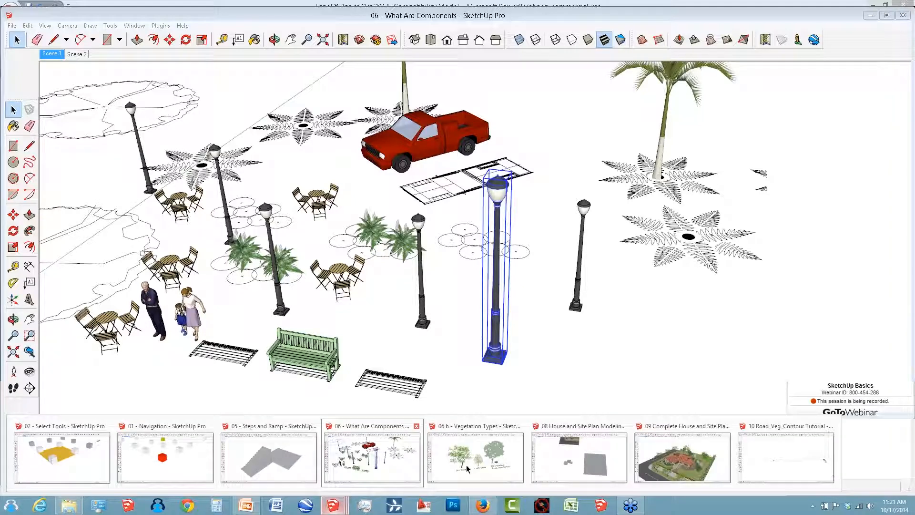
pyautogui.click(468, 468)
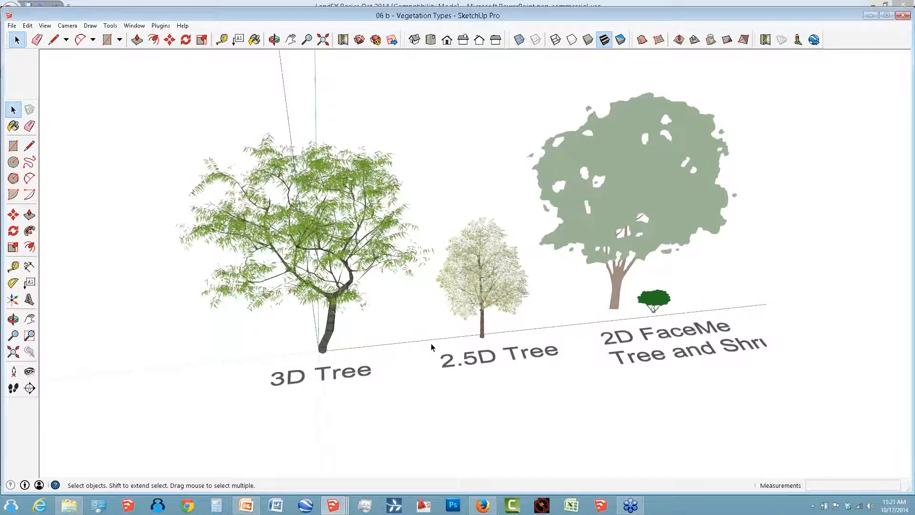
pyautogui.moveTo(431, 344); pyautogui.dragTo(363, 350, button='middle')
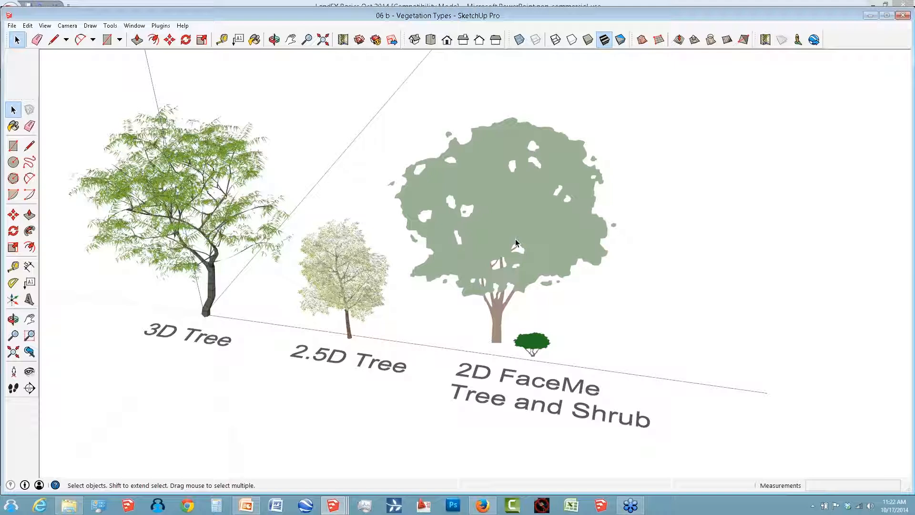
pyautogui.moveTo(476, 432); pyautogui.dragTo(475, 432, button='middle')
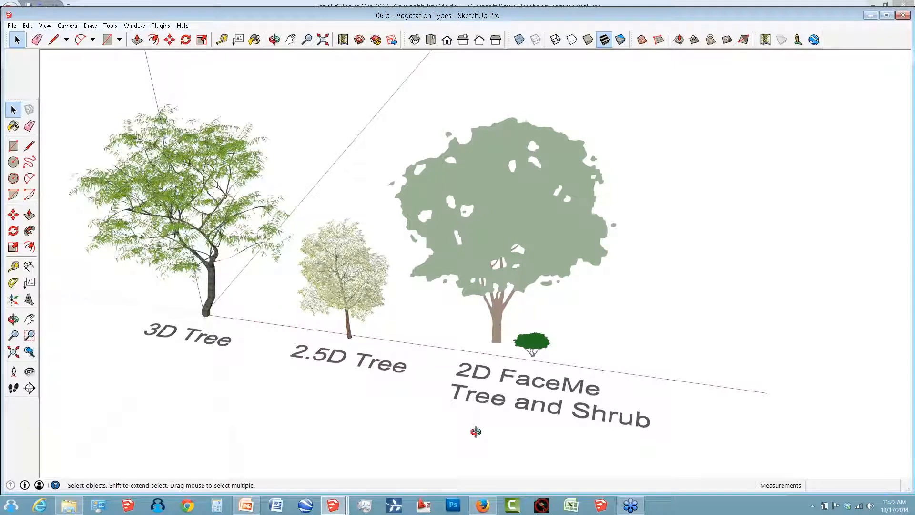
pyautogui.moveTo(476, 432); pyautogui.dragTo(484, 353, button='middle')
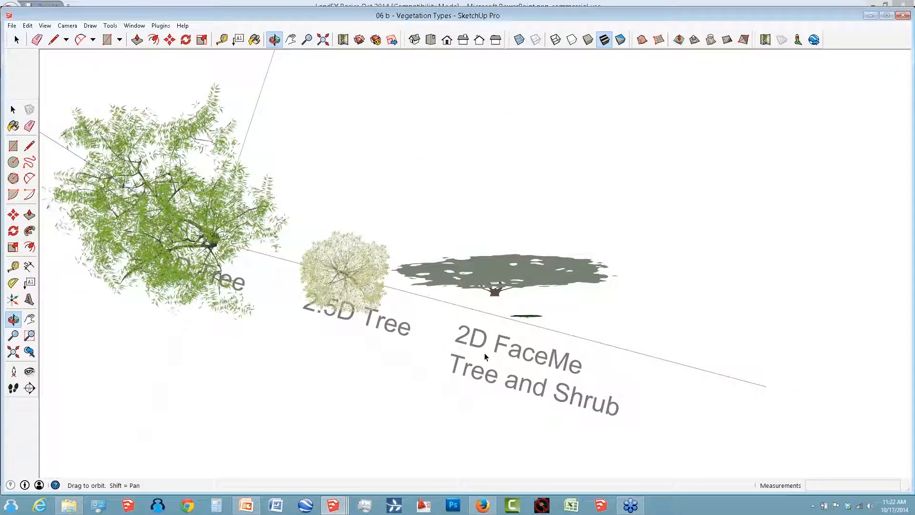
pyautogui.press('space')
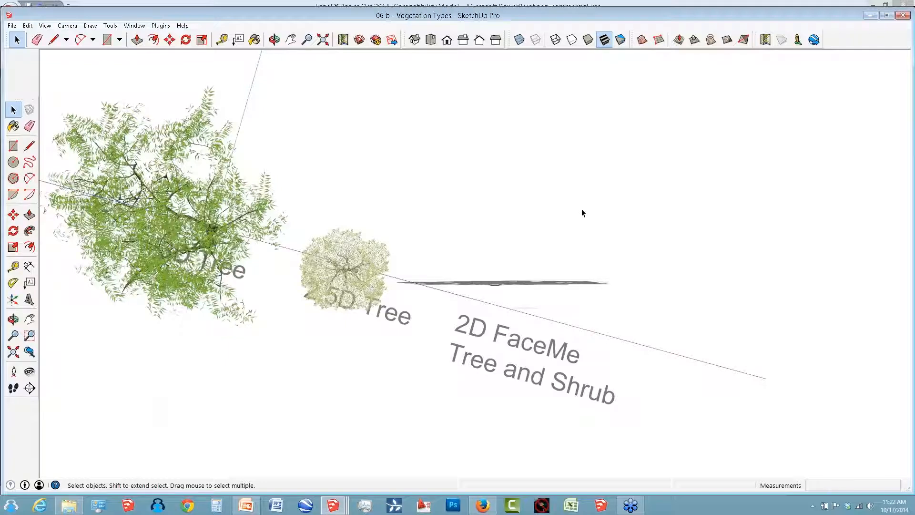
pyautogui.moveTo(582, 212); pyautogui.dragTo(421, 233, button='middle')
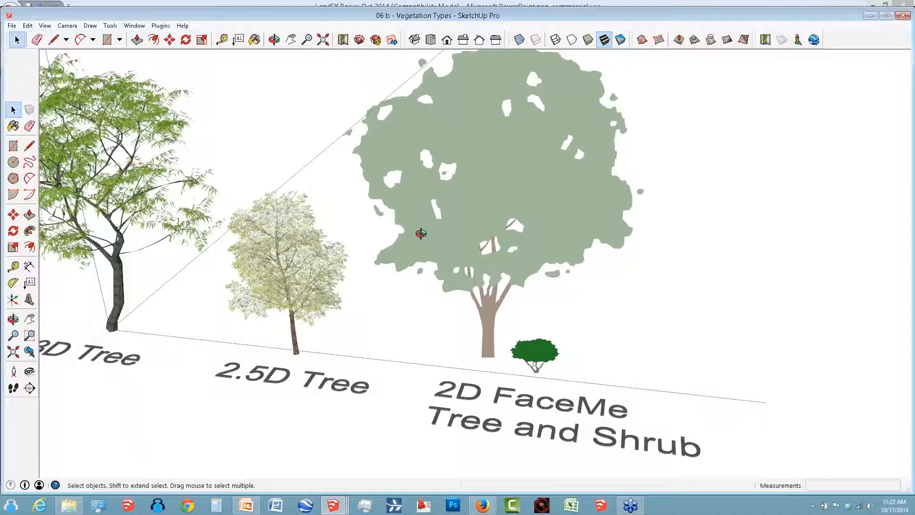
pyautogui.moveTo(421, 233); pyautogui.dragTo(407, 218, button='middle')
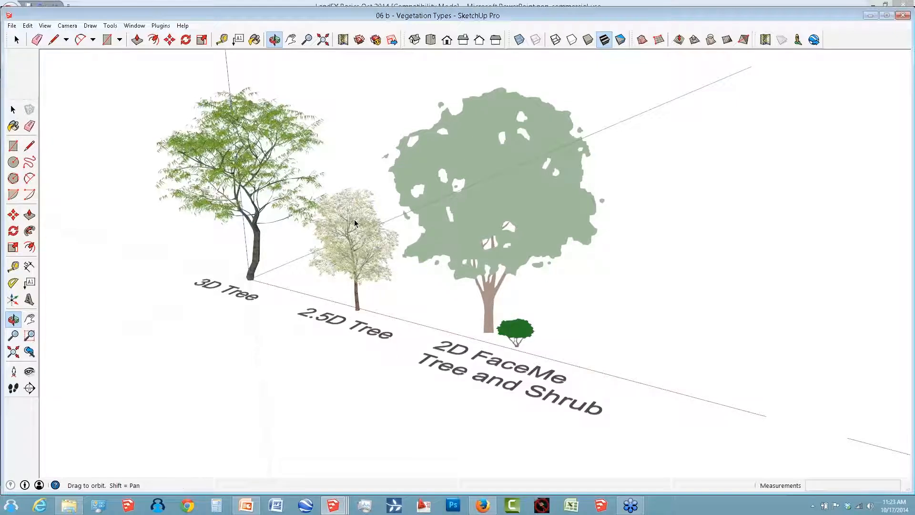
pyautogui.press('space')
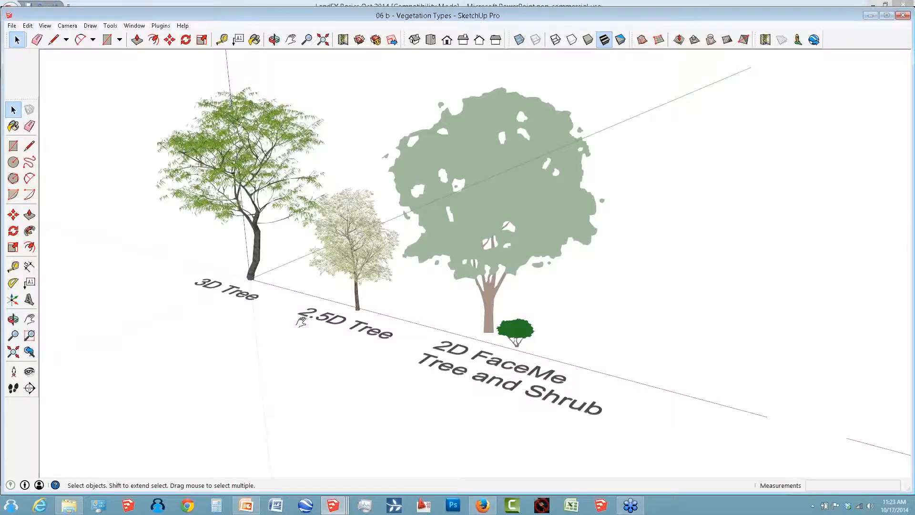
# Examine the 3D tree up close and the 2.5D tree's crossing foliage planes from the side and from above.
pyautogui.moveTo(300, 322); pyautogui.dragTo(413, 223, button='middle')
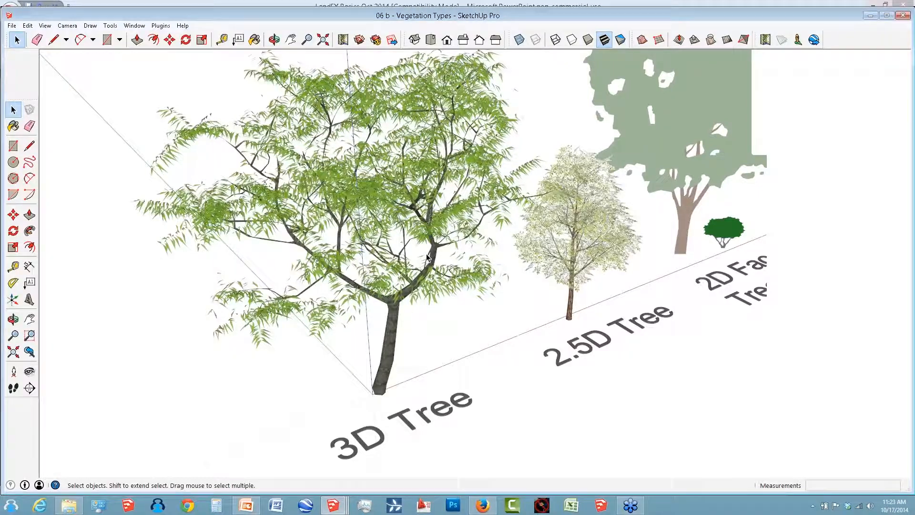
pyautogui.moveTo(426, 258); pyautogui.dragTo(401, 313, button='middle')
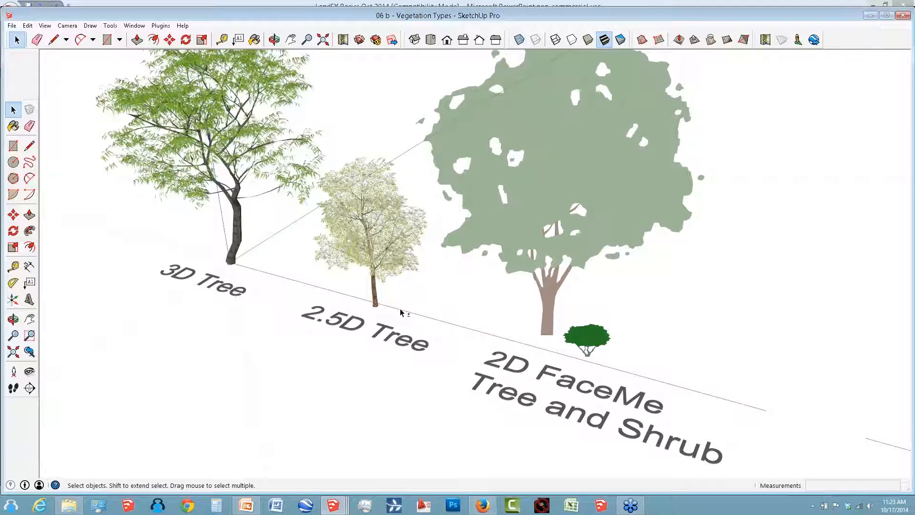
pyautogui.moveTo(401, 313); pyautogui.dragTo(356, 384, button='middle')
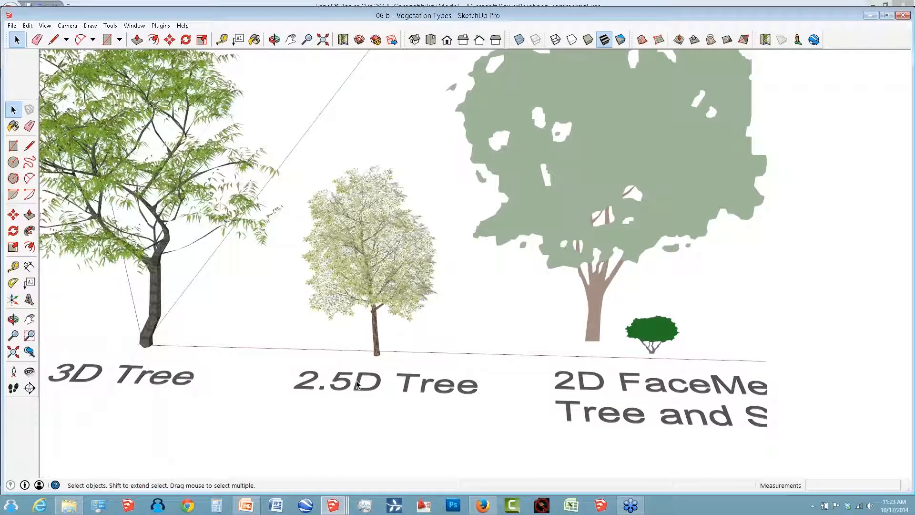
pyautogui.scroll(1, 367, 328)
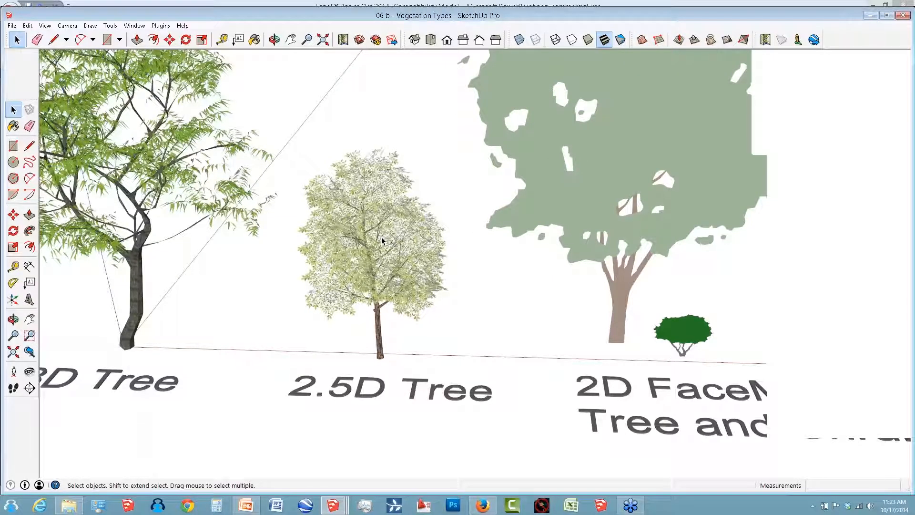
pyautogui.scroll(5, 381, 239)
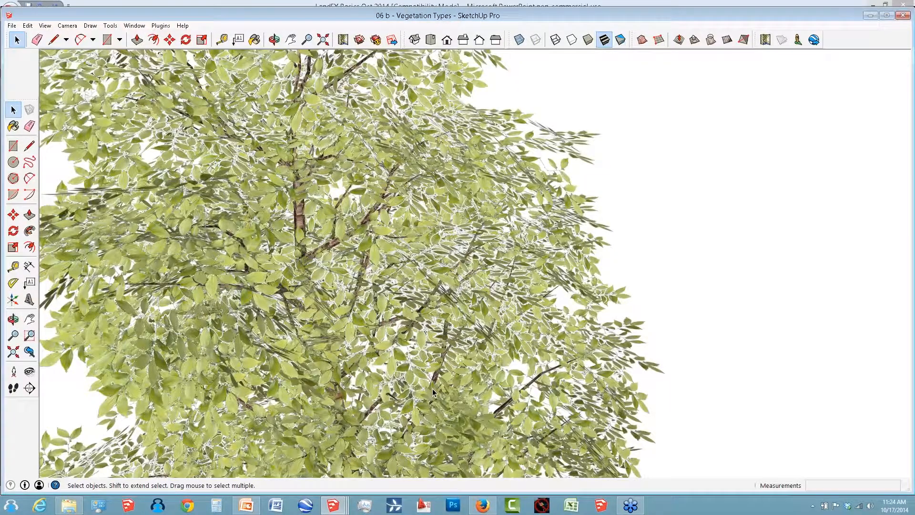
pyautogui.scroll(-5, 439, 372)
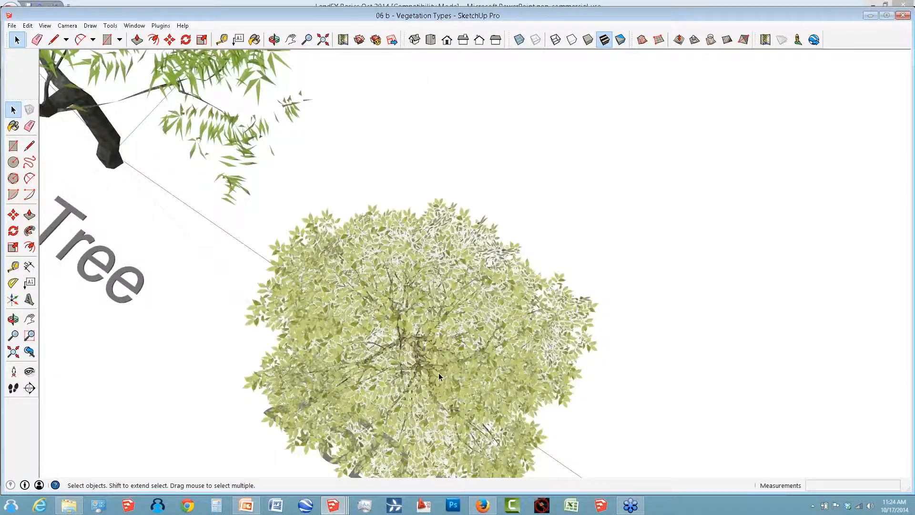
pyautogui.moveTo(438, 373); pyautogui.dragTo(438, 361, button='middle')
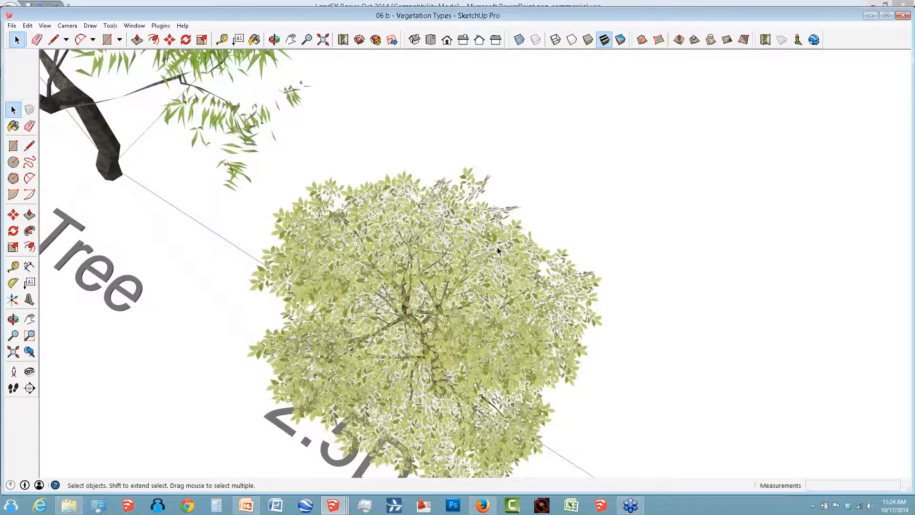
pyautogui.moveTo(496, 247); pyautogui.dragTo(387, 276, button='middle')
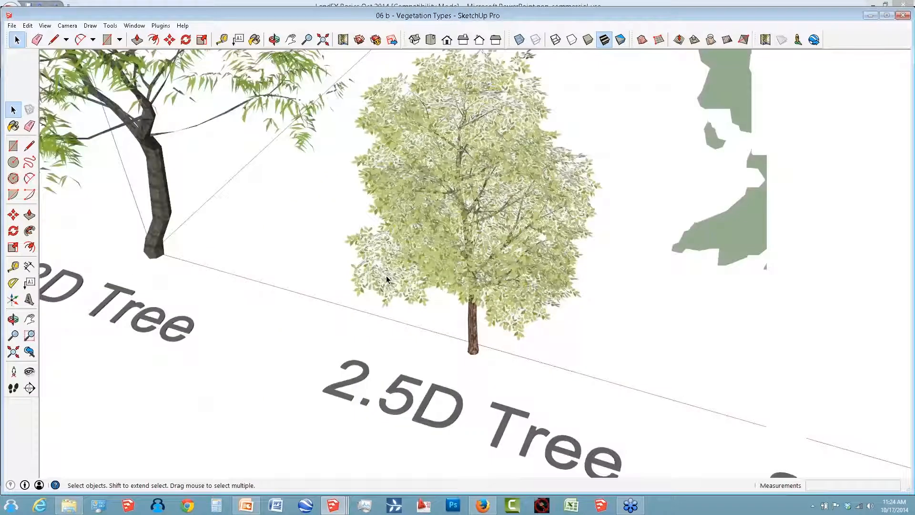
pyautogui.scroll(-3, 387, 280)
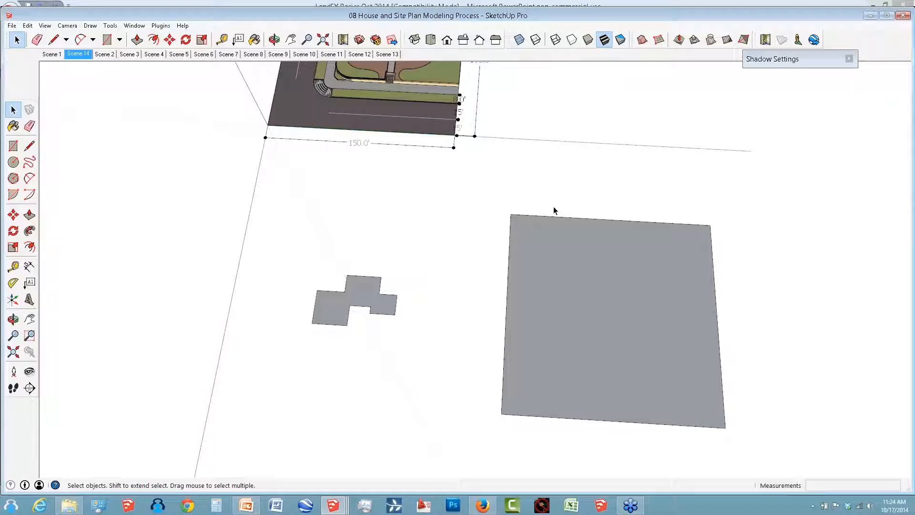
# Switch to the 08 House and Site Plan Modeling Process model and inspect the finished house site and its curved corner ramp.
pyautogui.moveTo(553, 207); pyautogui.dragTo(596, 167, button='middle')
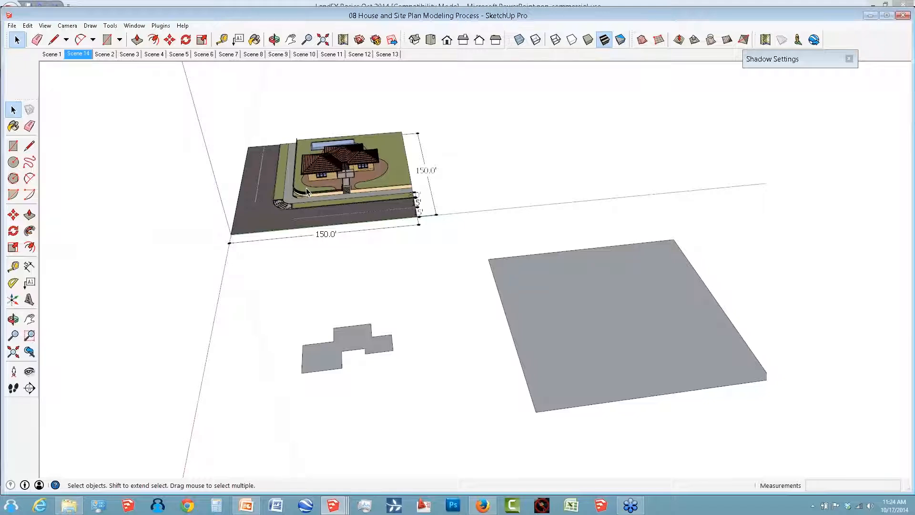
pyautogui.scroll(6, 306, 191)
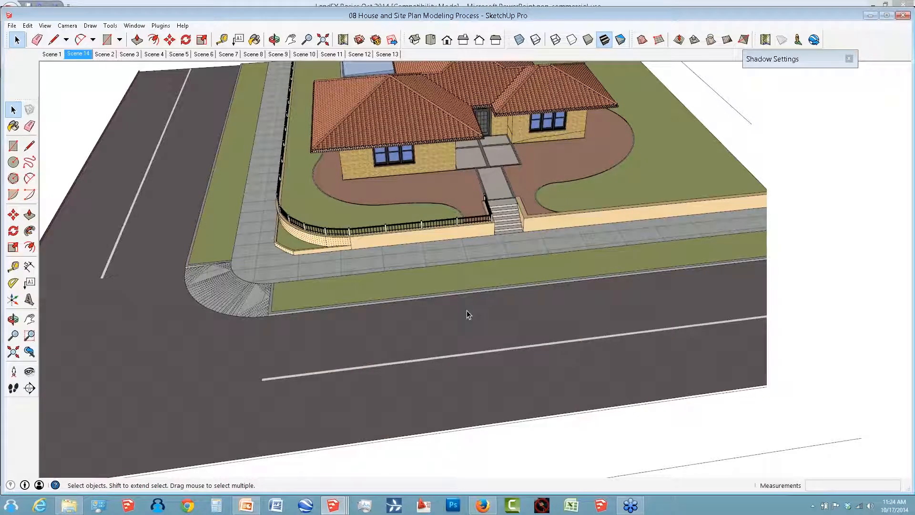
pyautogui.moveTo(467, 311); pyautogui.dragTo(539, 224, button='middle')
pyautogui.scroll(6, 539, 224)
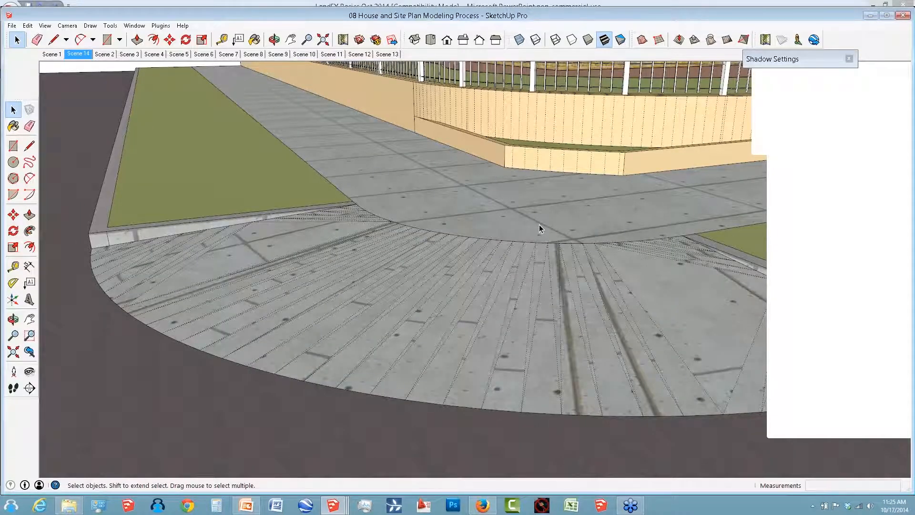
# Set the face style to Shaded so the site shows plain colours, and review the corner ramp and the whole site.
pyautogui.moveTo(539, 224); pyautogui.dragTo(525, 244, button='middle')
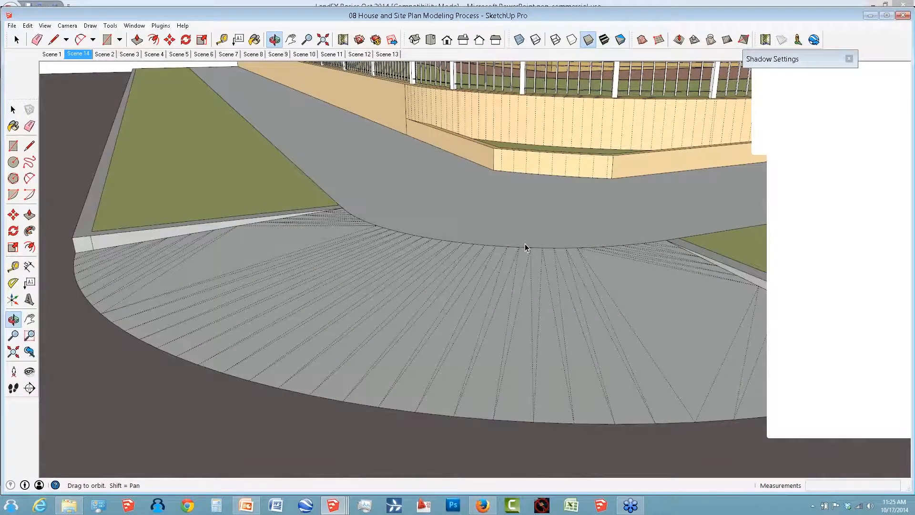
pyautogui.moveTo(524, 244); pyautogui.dragTo(473, 210, button='middle')
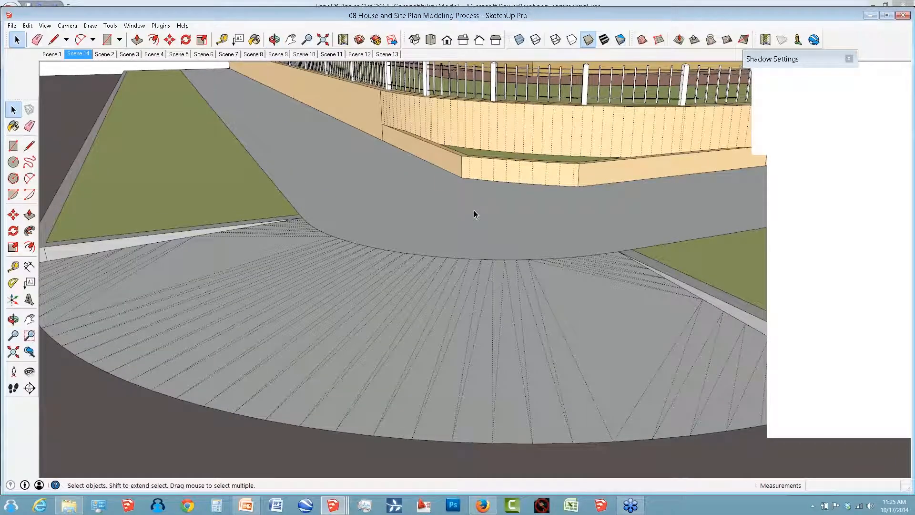
pyautogui.scroll(-10, 474, 210)
pyautogui.moveTo(473, 211); pyautogui.dragTo(433, 176, button='middle')
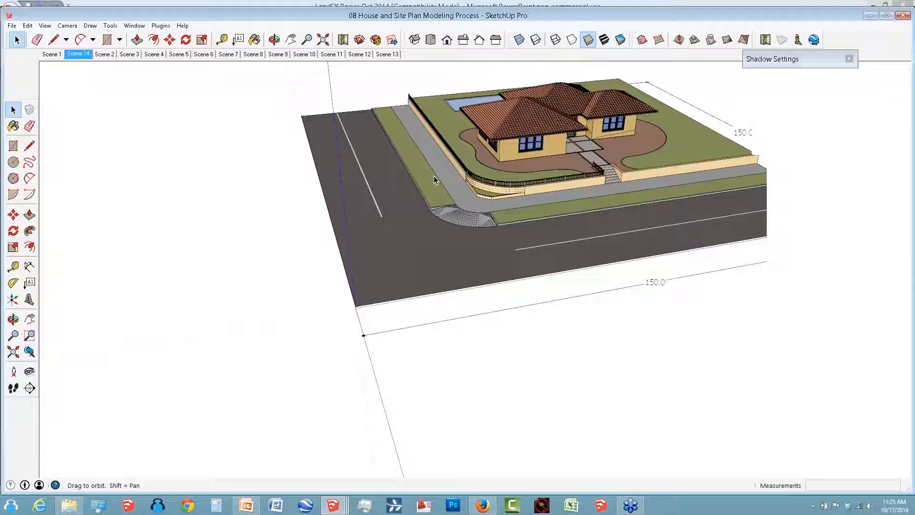
pyautogui.scroll(-4, 434, 176)
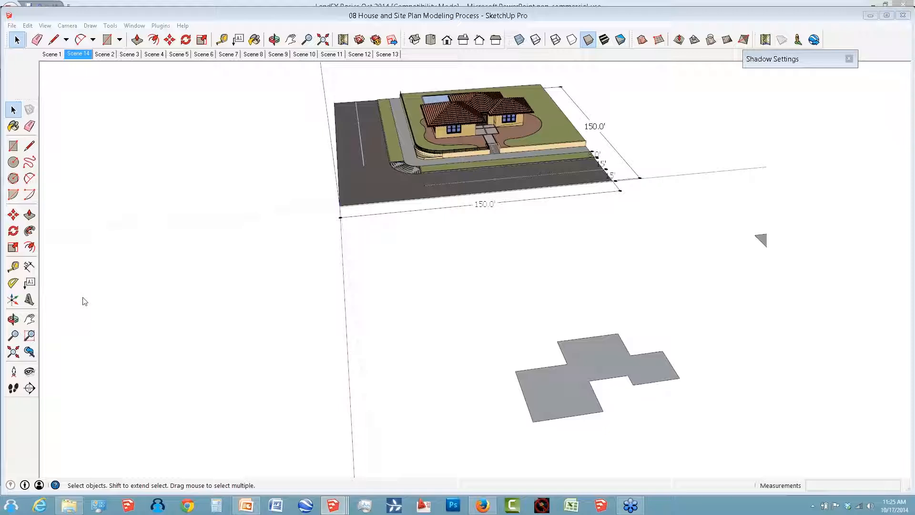
# Switch to the PowerPoint presentation, show the extension slides through Land F/X Extension to Top 5 Extensions, and exit the slide show.
pyautogui.hotkey('alt', 'Tab')
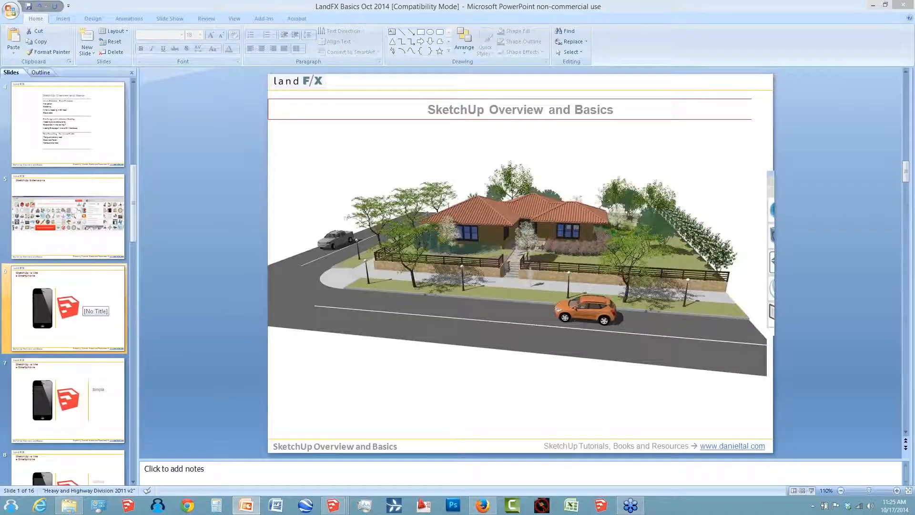
pyautogui.hotkey('alt', 'Tab')
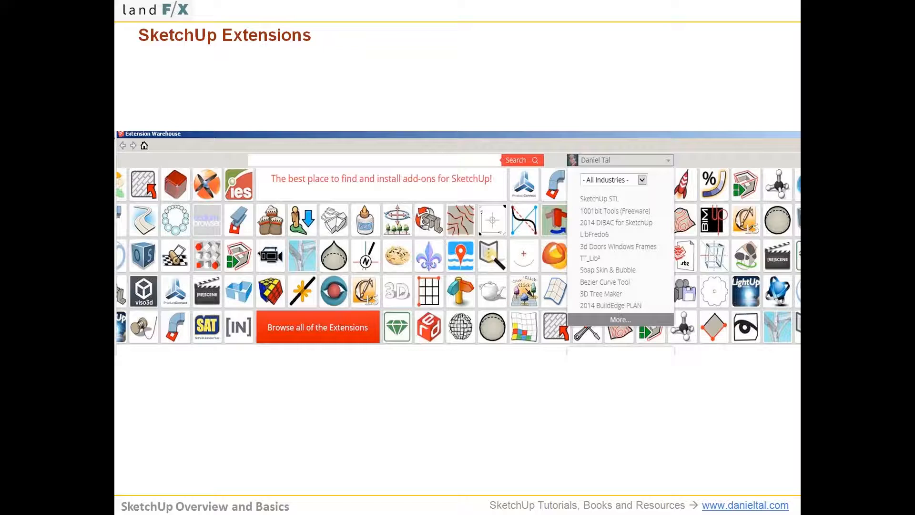
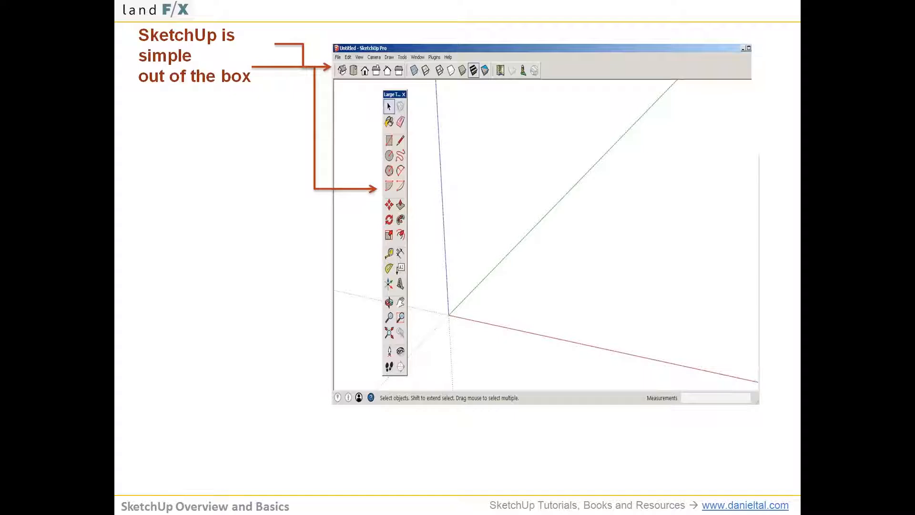
pyautogui.press('Right')
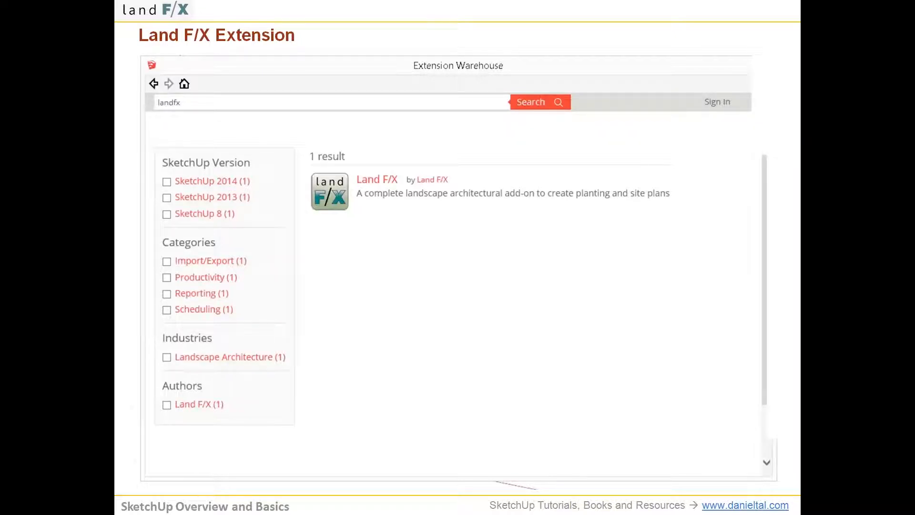
pyautogui.press('Right')
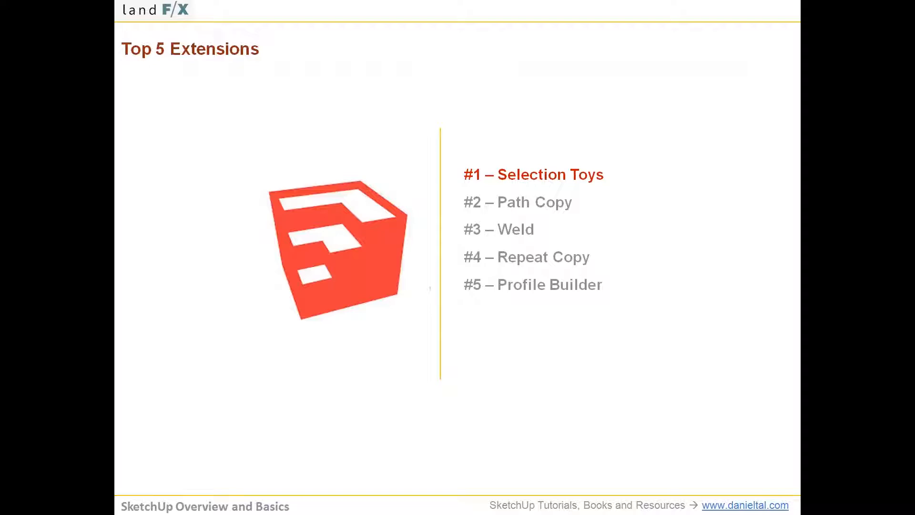
pyautogui.hotkey('alt', 'Tab')
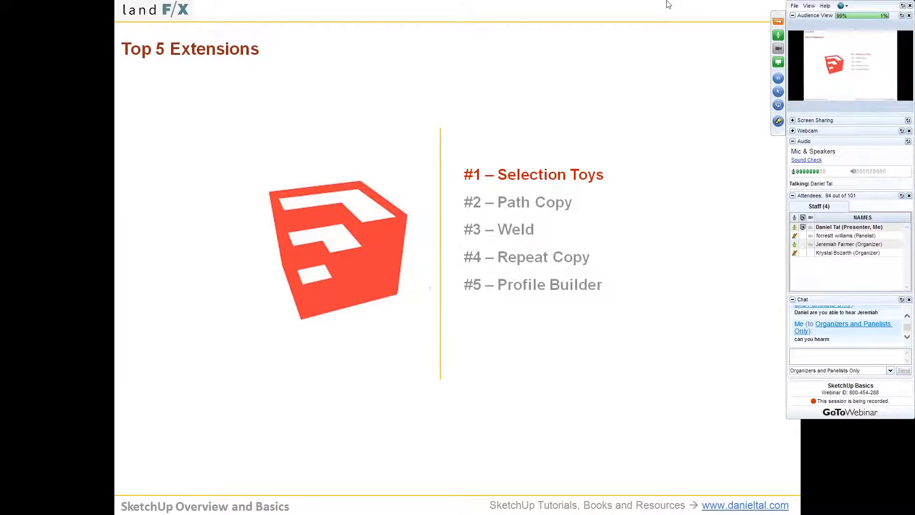
pyautogui.press('Escape')
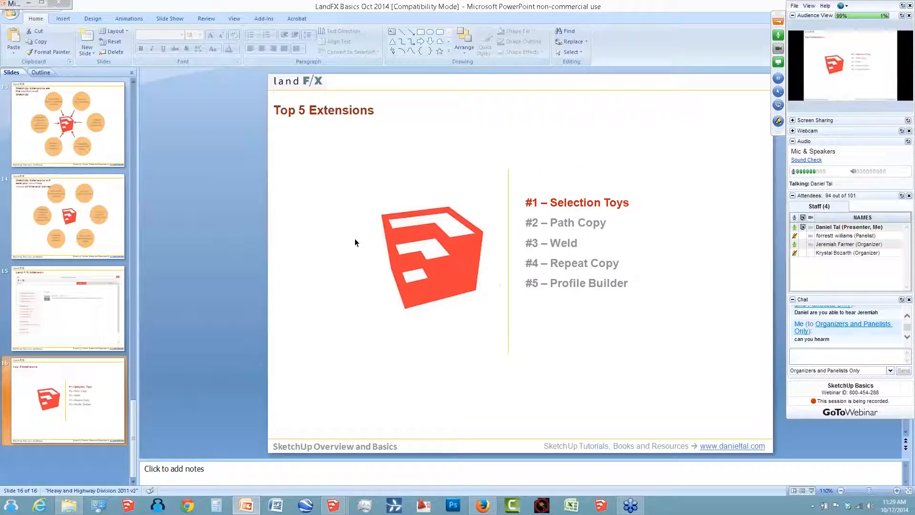
# Return to the 08 House and Site Plan Modeling Process model in SketchUp and open the Extension Warehouse.
pyautogui.hotkey('alt', 'Tab')
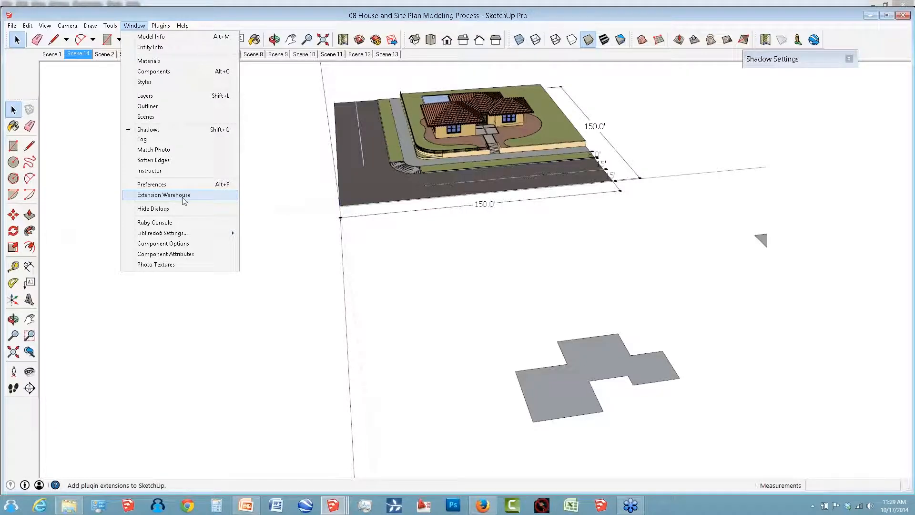
pyautogui.click(184, 195)
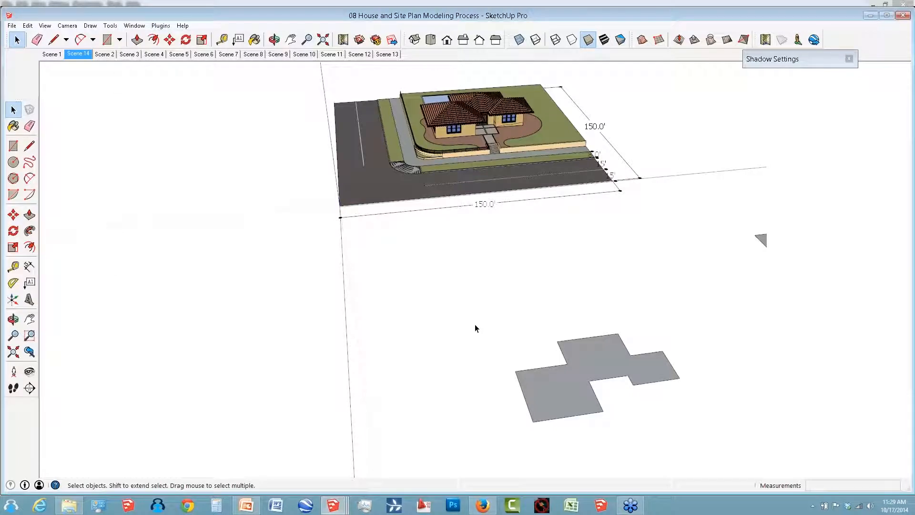
# Display the Instant RoofNui toolbar near the house footprint face.
pyautogui.scroll(3, 475, 324)
pyautogui.moveTo(474, 324); pyautogui.dragTo(512, 178, button='middle')
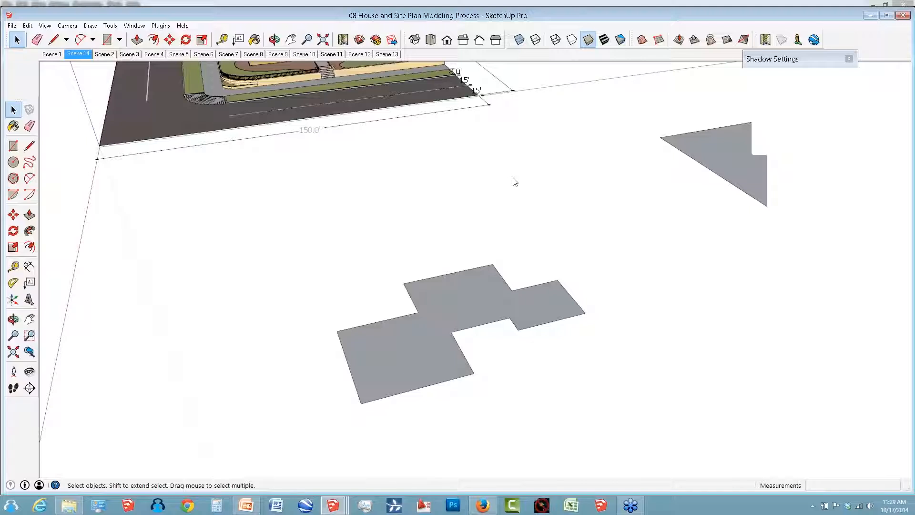
pyautogui.rightClick(474, 40)
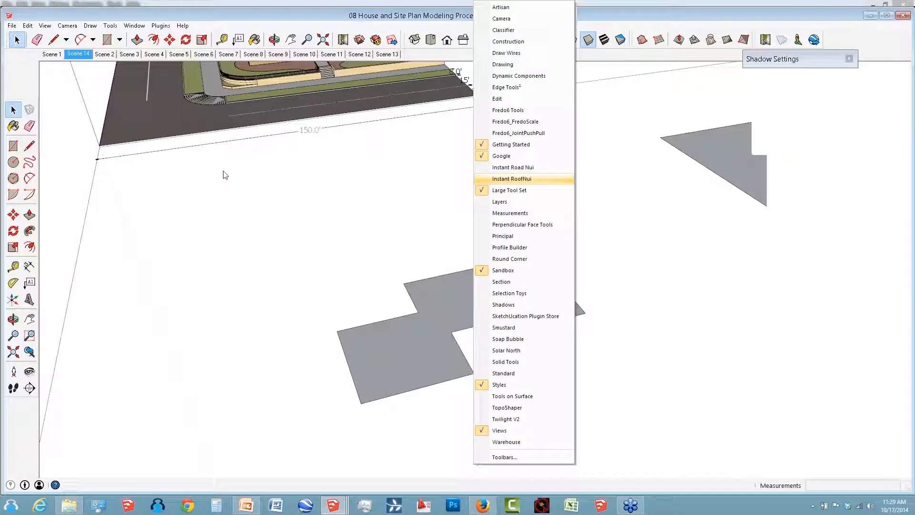
pyautogui.press('Return')
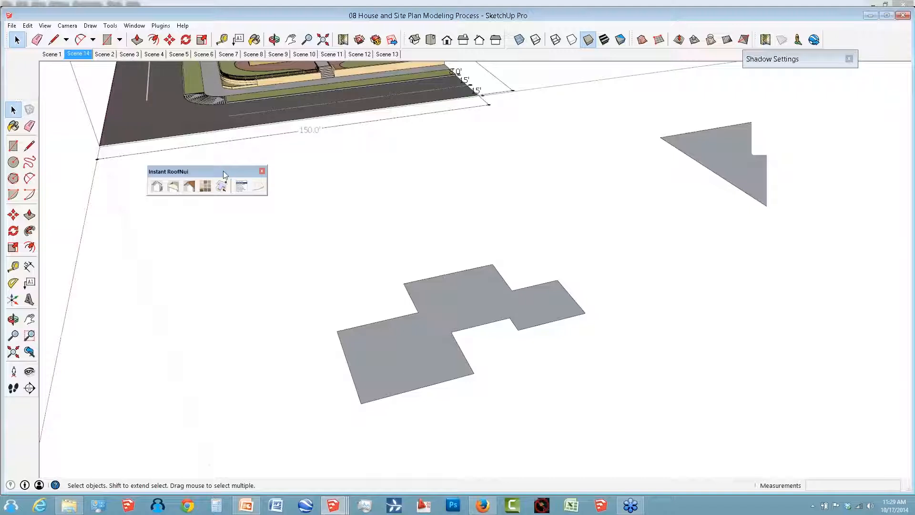
# Extrude the house footprint face upward 11' with Push/Pull.
pyautogui.click(397, 359)
pyautogui.press('p')
pyautogui.moveTo(415, 361); pyautogui.dragTo(418, 328)
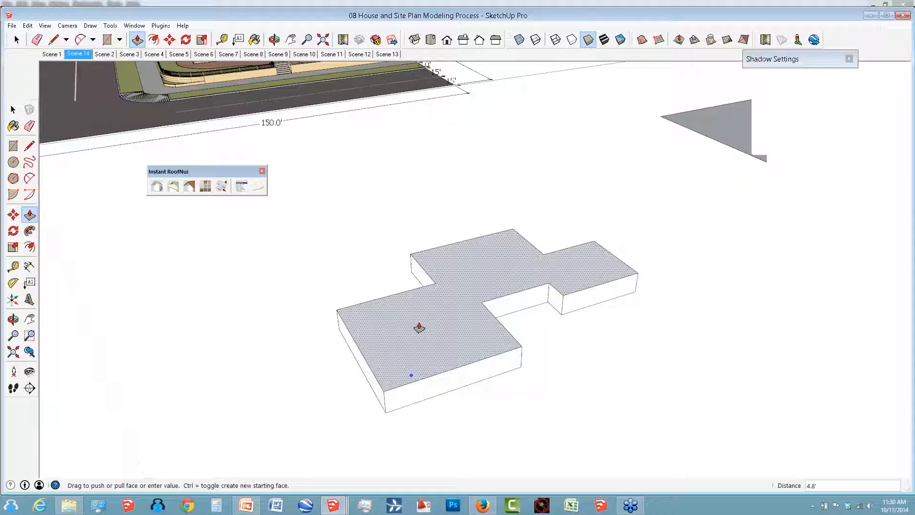
pyautogui.click(338, 324)
pyautogui.write('1')
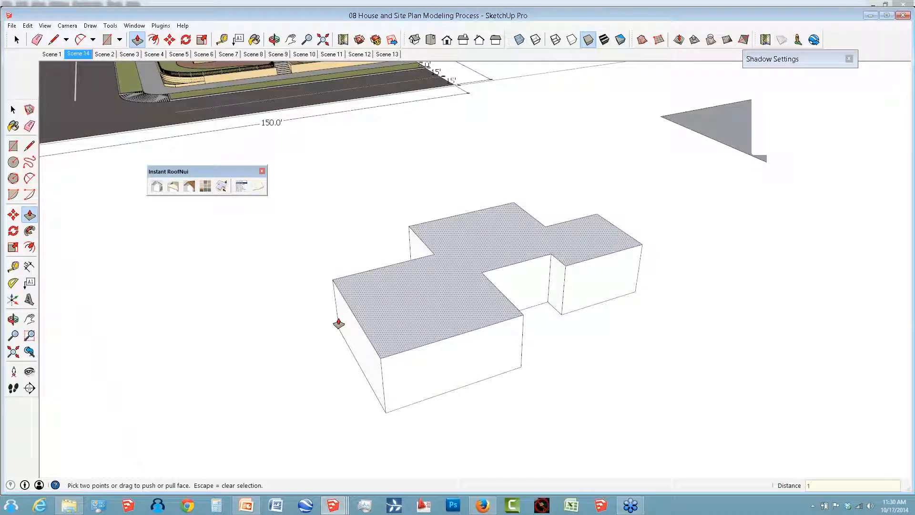
pyautogui.write('1')
pyautogui.press('Return')
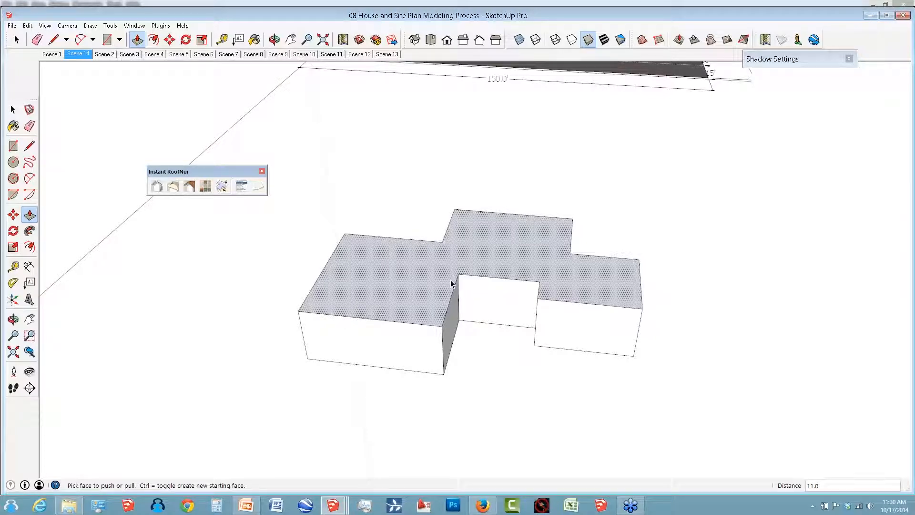
# Generate a roof over the house's top face with Instant RoofNui, using the Presets library's hip style with rafters and red tiles.
pyautogui.press('space')
pyautogui.moveTo(450, 279); pyautogui.dragTo(290, 284, button='middle')
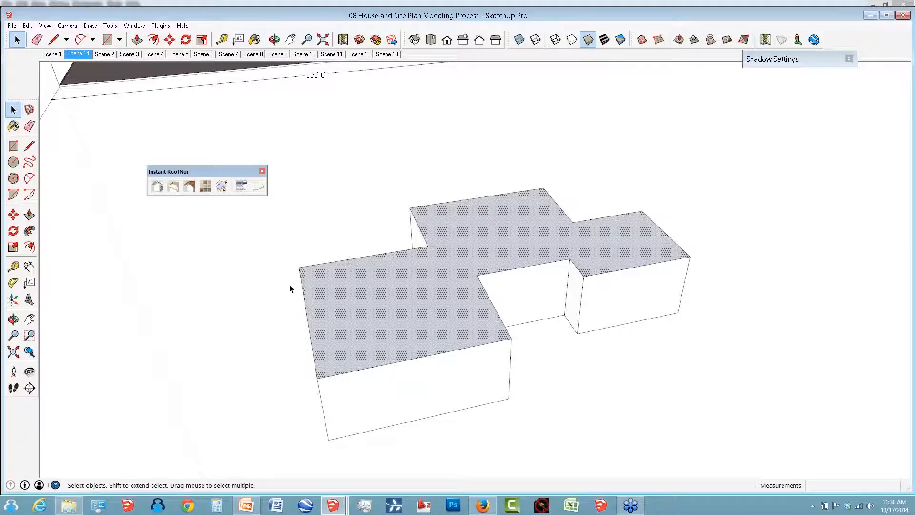
pyautogui.moveTo(290, 285); pyautogui.dragTo(290, 341, button='middle')
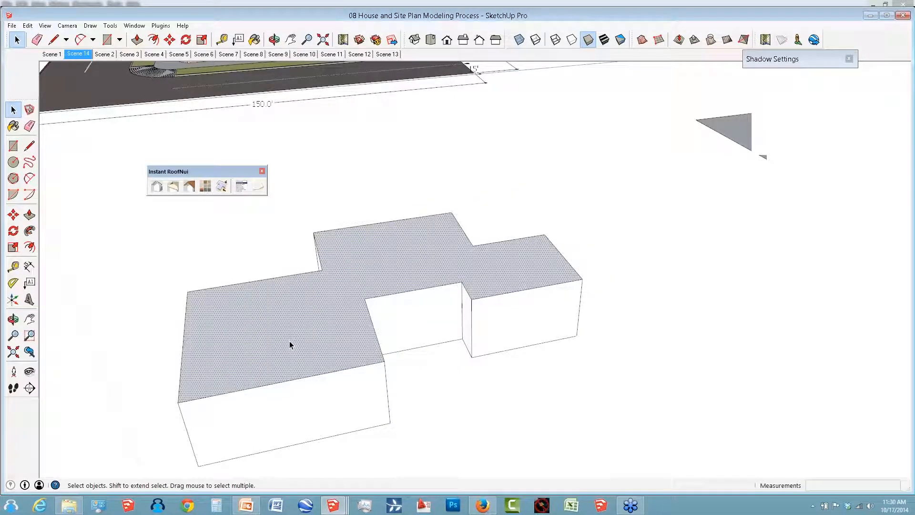
pyautogui.click(154, 187)
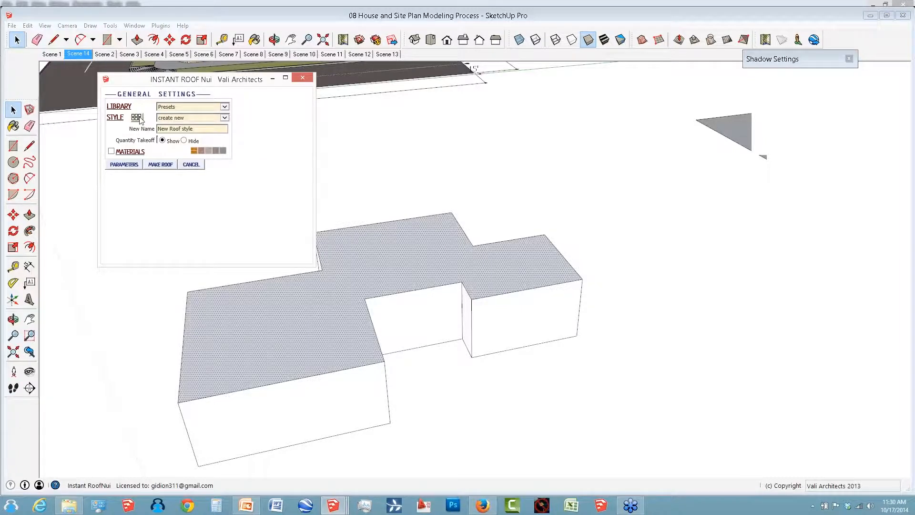
pyautogui.click(138, 118)
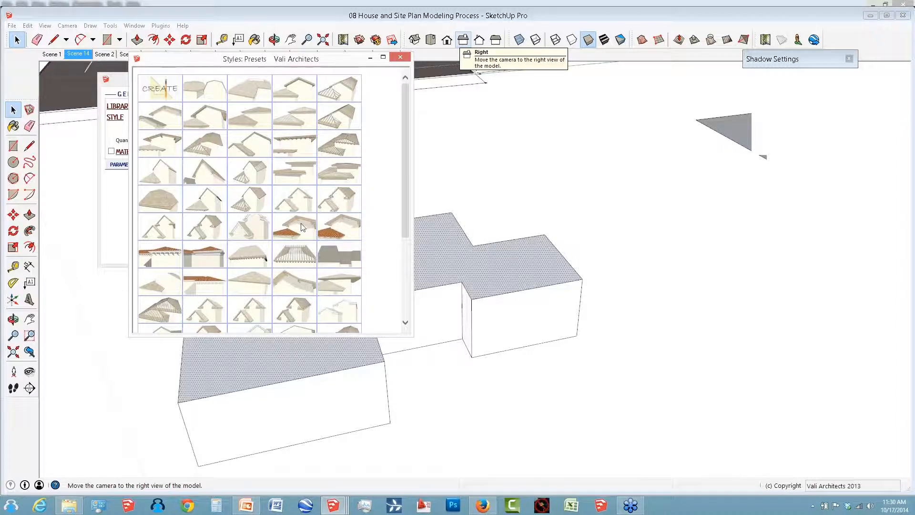
pyautogui.moveTo(302, 229)
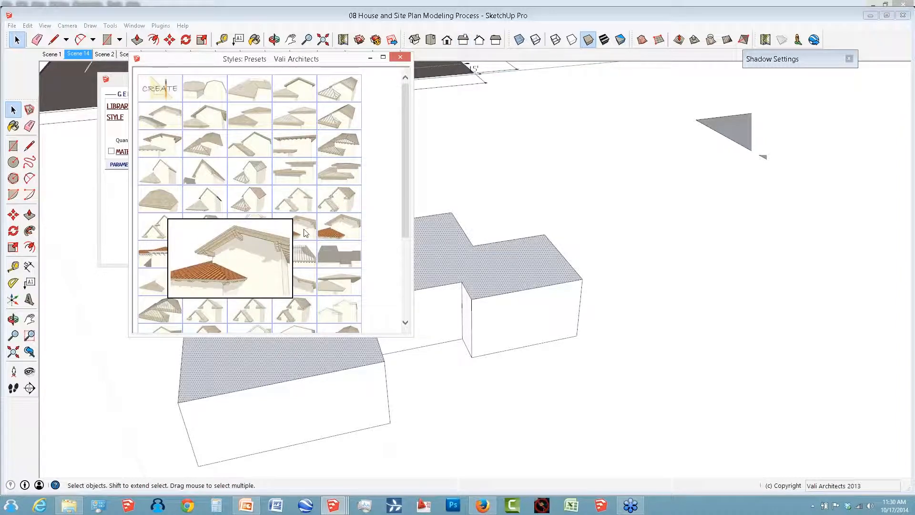
pyautogui.click(305, 234)
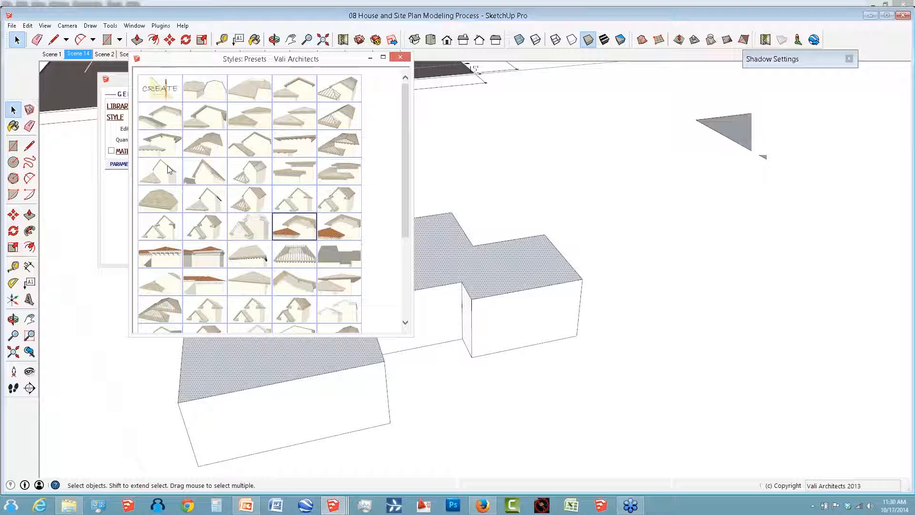
pyautogui.click(246, 505)
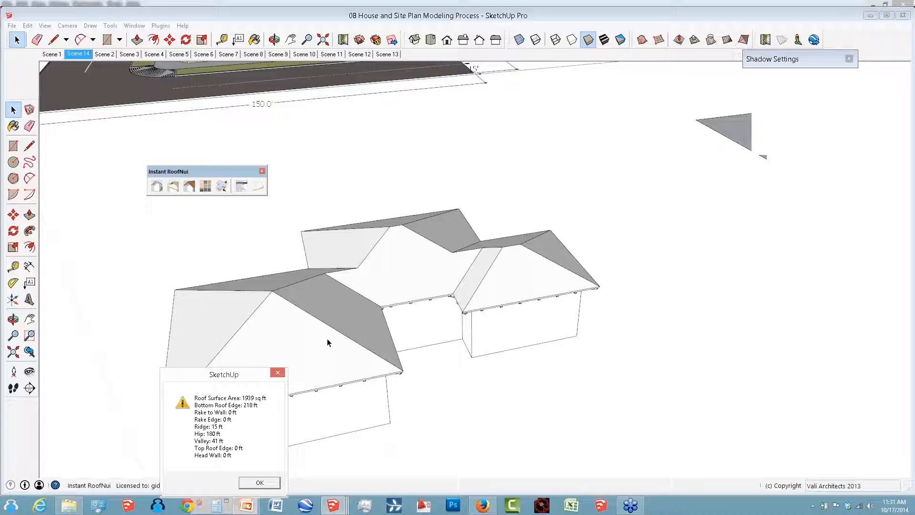
pyautogui.press('Return')
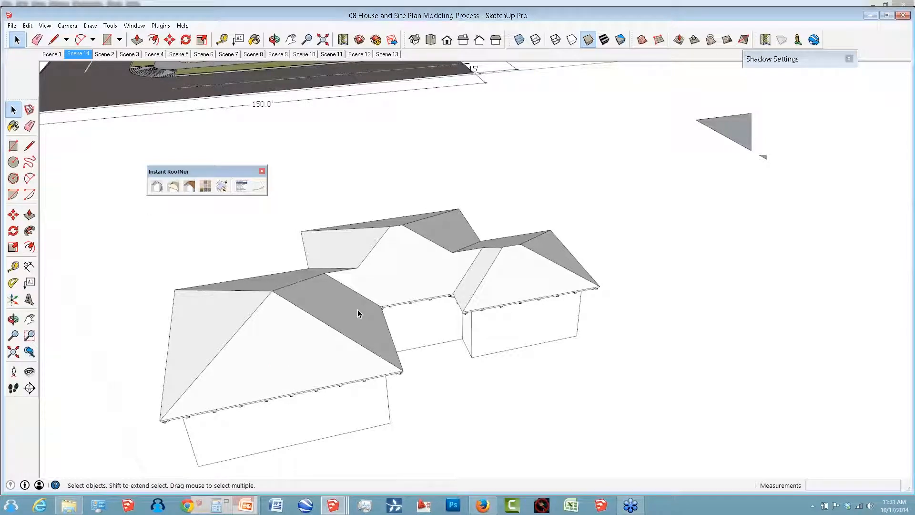
# Offset two adjoining outer edges of the large square site face inward by 30 feet to outline the corner road.
pyautogui.moveTo(357, 310); pyautogui.dragTo(446, 190, button='middle')
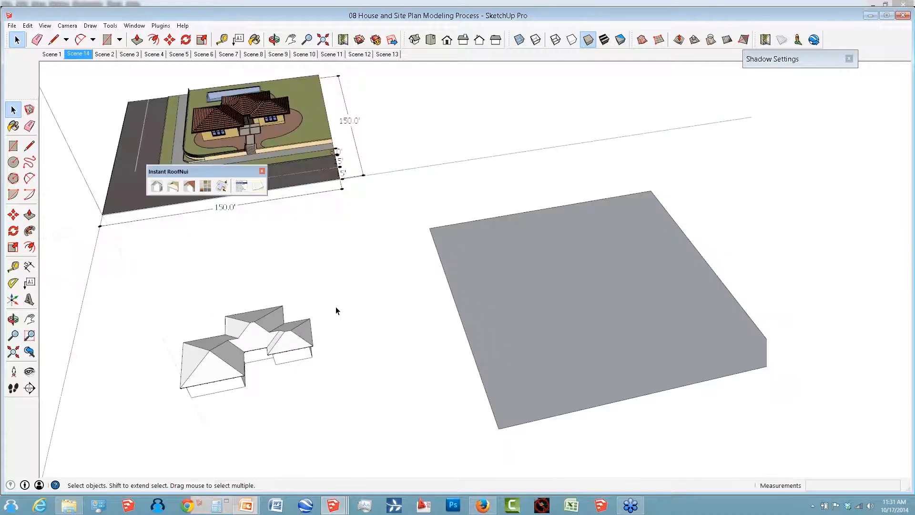
pyautogui.click(345, 505)
pyautogui.moveTo(444, 315); pyautogui.dragTo(401, 264, button='middle')
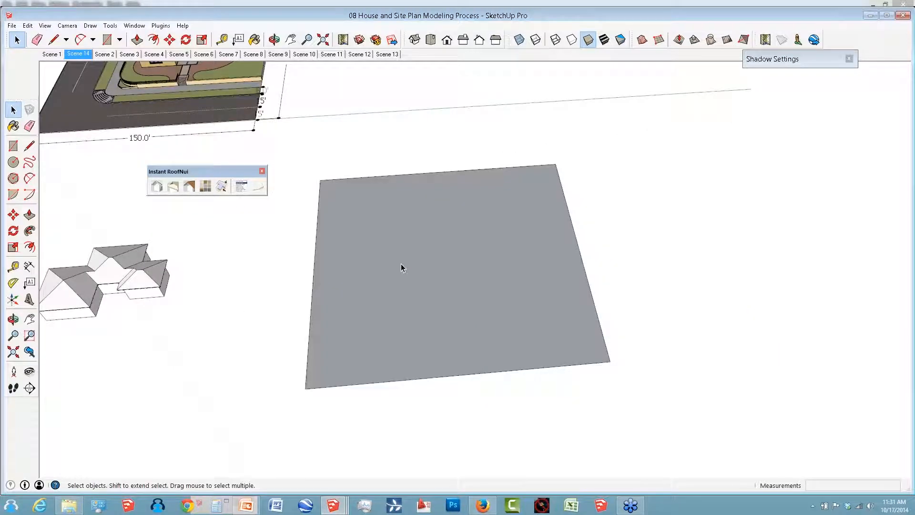
pyautogui.click(402, 264)
pyautogui.keyDown('shift'); pyautogui.moveTo(402, 264); pyautogui.dragTo(553, 324, button='middle'); pyautogui.keyUp('shift')
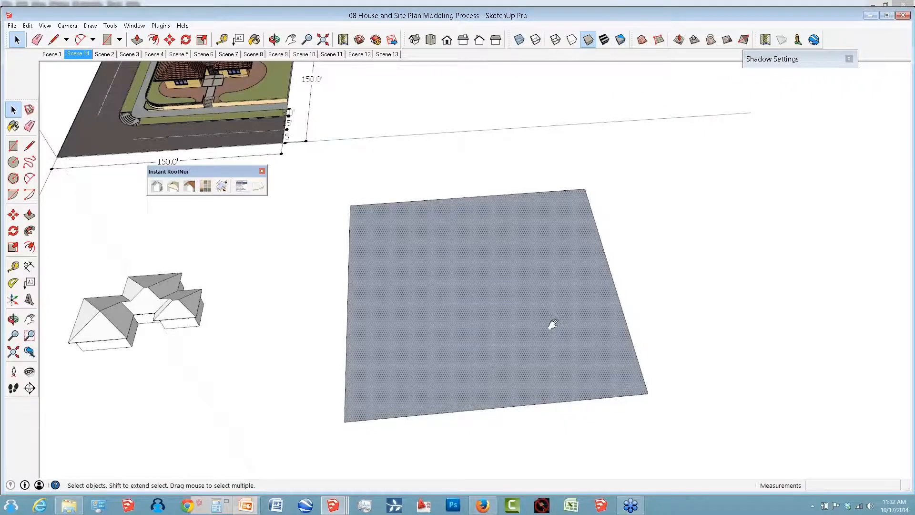
pyautogui.keyDown('shift'); pyautogui.moveTo(553, 324); pyautogui.dragTo(651, 328, button='middle'); pyautogui.keyUp('shift')
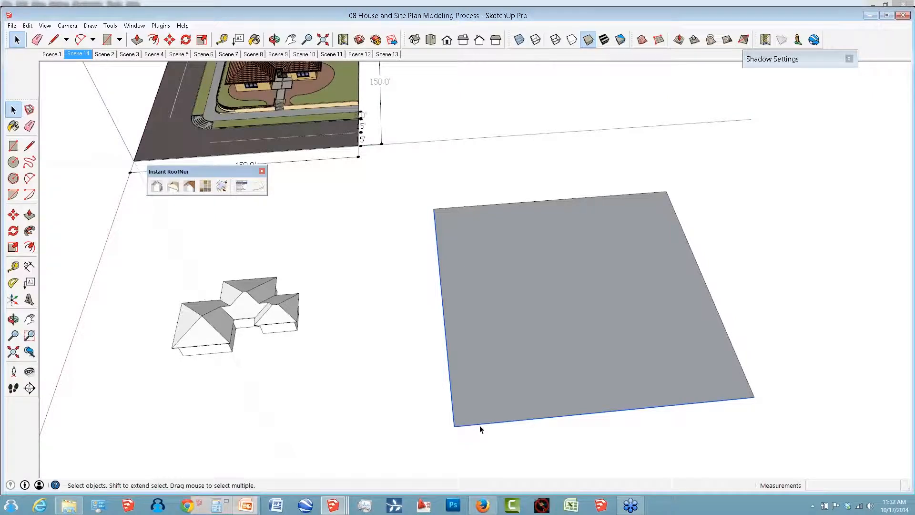
pyautogui.hotkey('alt', '1')
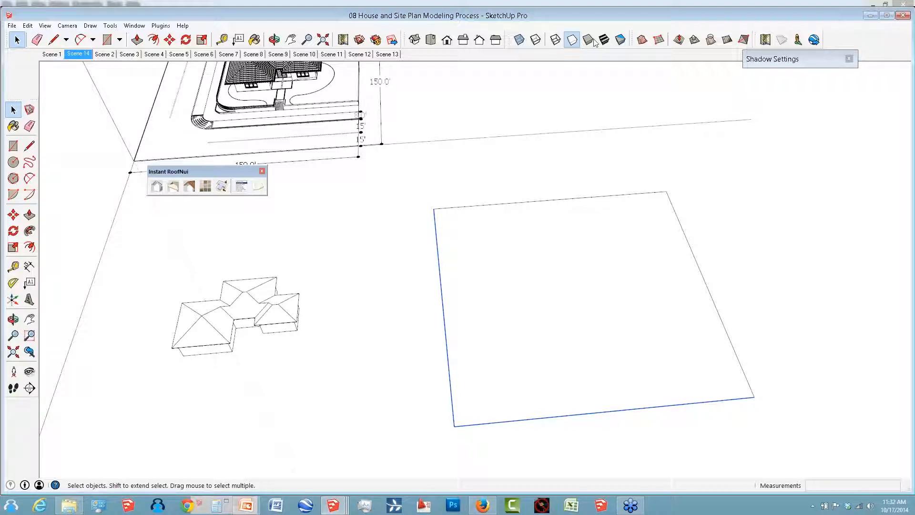
pyautogui.click(30, 248)
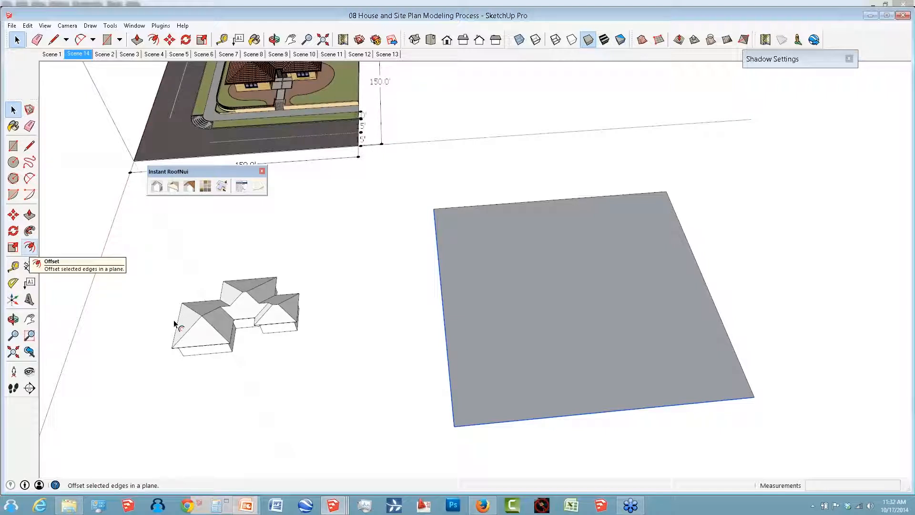
pyautogui.click(495, 376)
pyautogui.write('30')
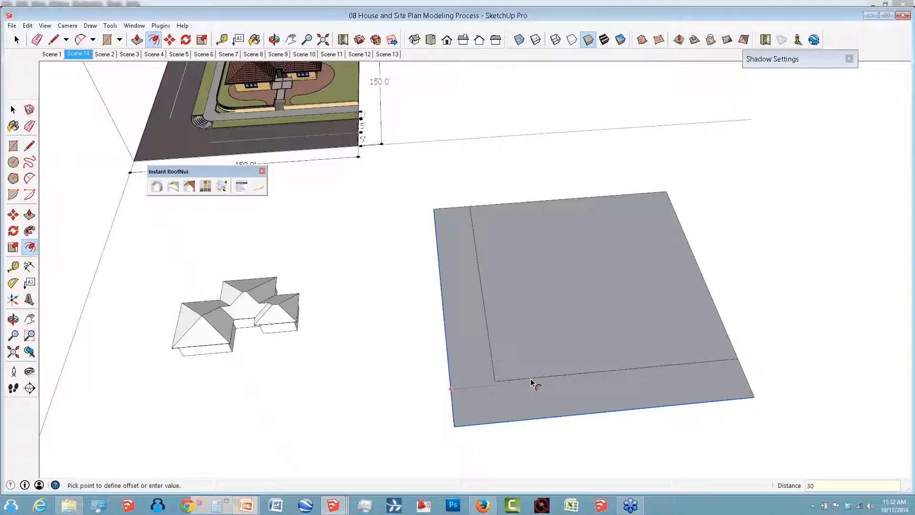
pyautogui.press('Return')
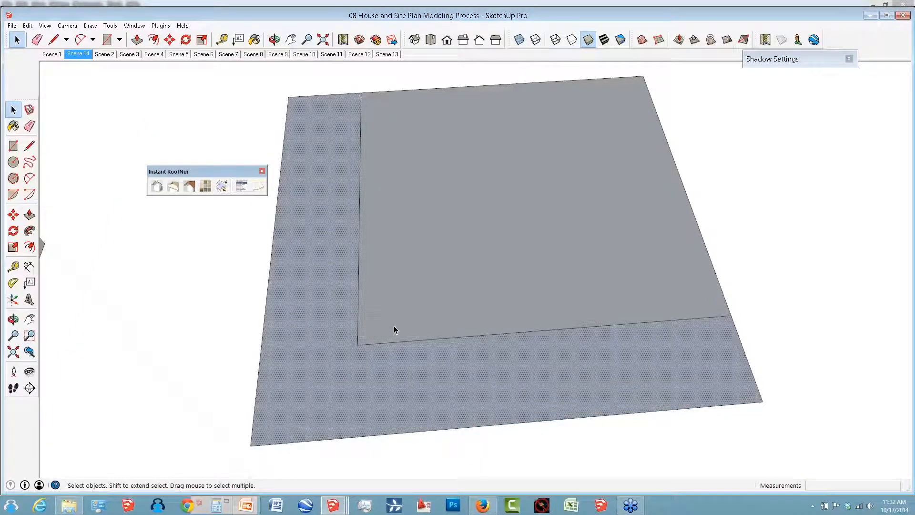
# Offset the L-shaped road edge inward by 6" to outline the curb.
pyautogui.click(424, 298)
pyautogui.scroll(-1, 484, 225)
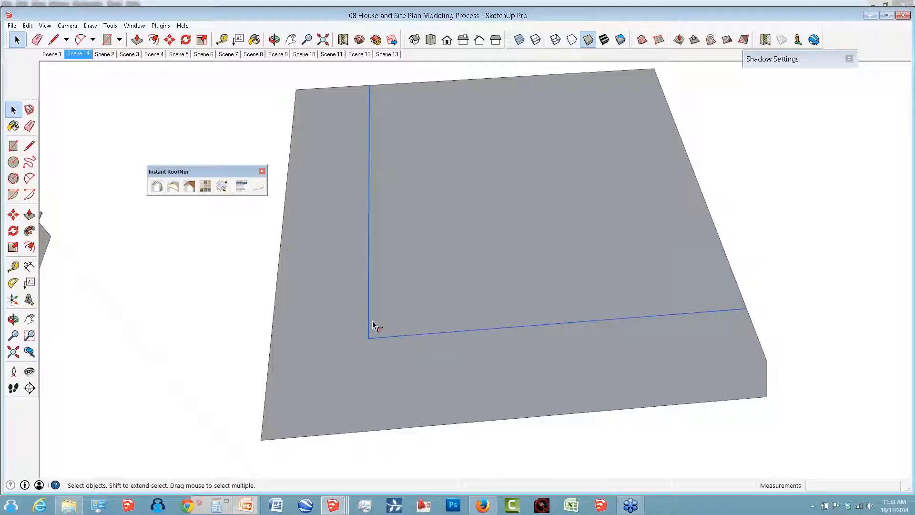
pyautogui.press('f')
pyautogui.scroll(4, 377, 323)
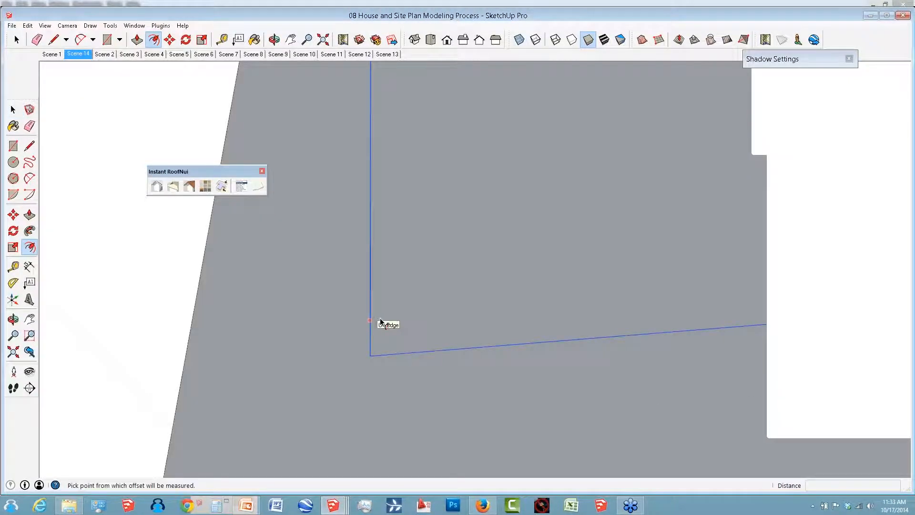
pyautogui.click(380, 321)
pyautogui.scroll(2, 380, 321)
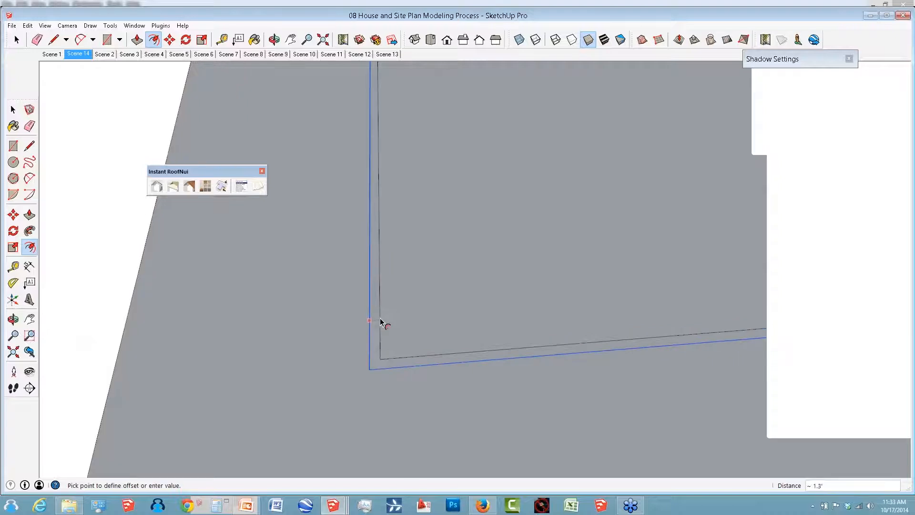
pyautogui.write('6')
pyautogui.press('Return')
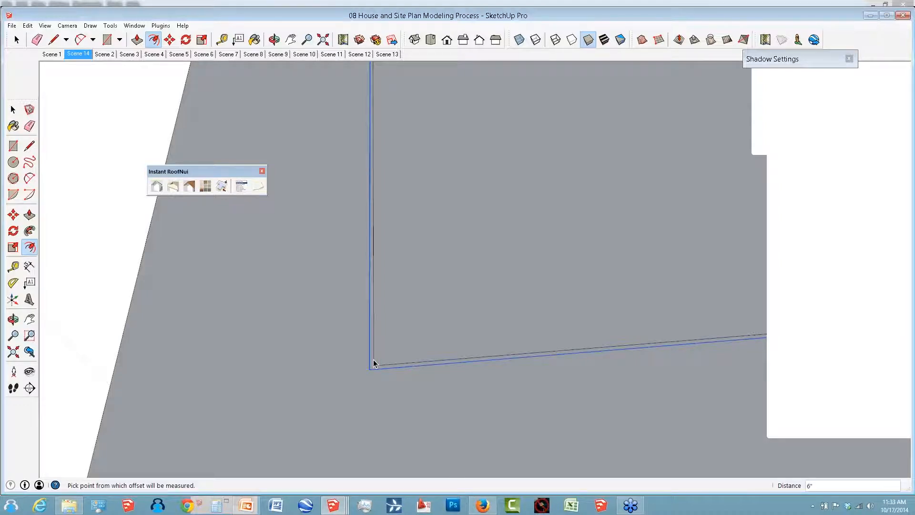
# Offset the inner curb line inward by 8' to lay out the strip beside the curb.
pyautogui.press('space')
pyautogui.scroll(2, 389, 392)
pyautogui.keyDown('shift'); pyautogui.moveTo(389, 392); pyautogui.dragTo(391, 409, button='middle'); pyautogui.keyUp('shift')
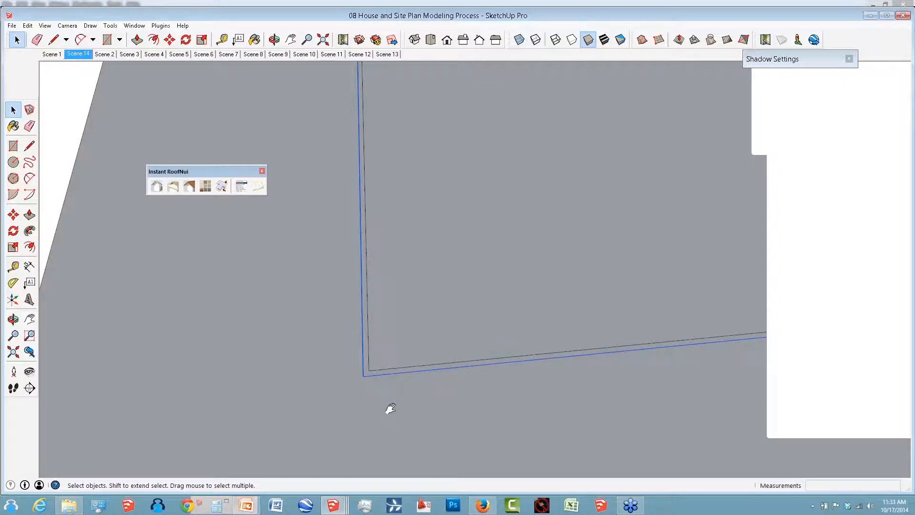
pyautogui.moveTo(391, 409); pyautogui.dragTo(279, 388, button='middle')
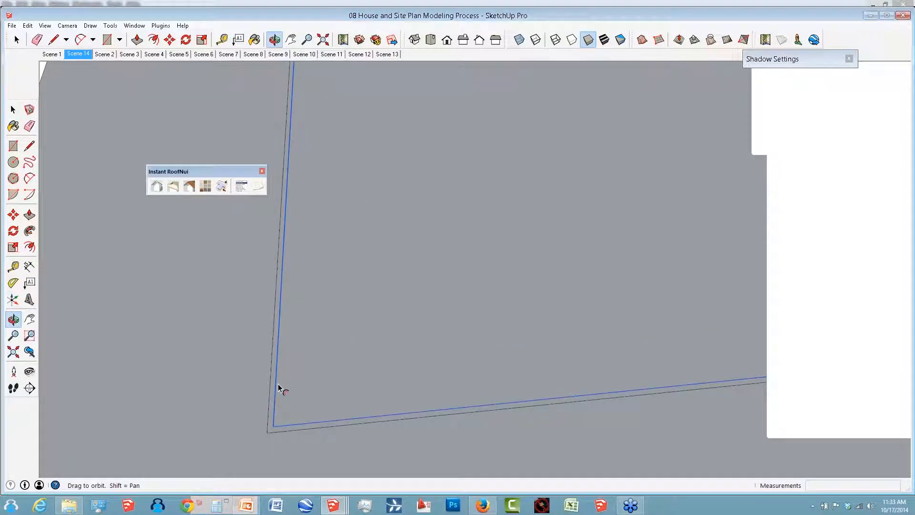
pyautogui.click(279, 383)
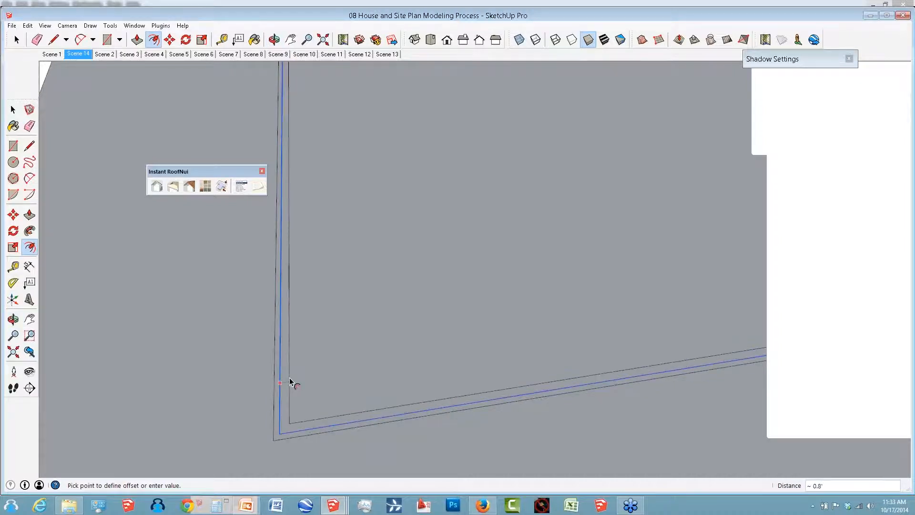
pyautogui.write("8'")
pyautogui.press('Return')
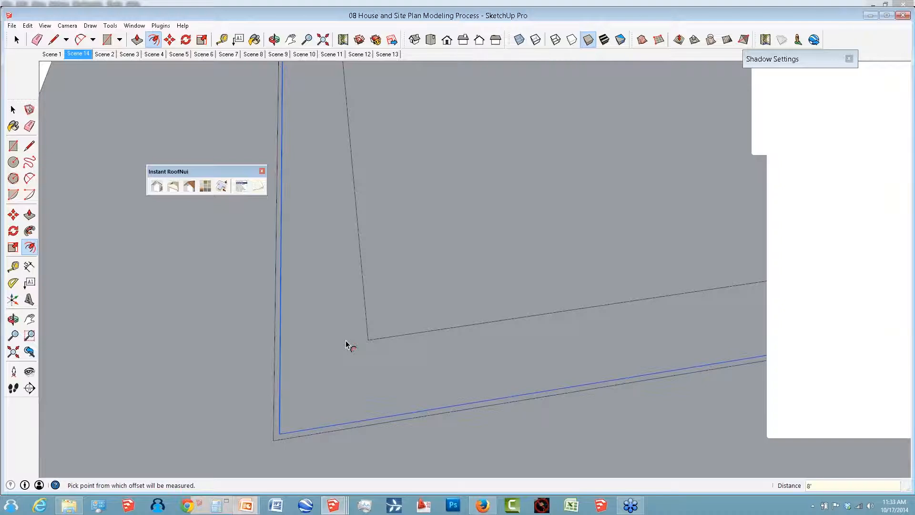
# Offset both edges of the innermost L-shaped line inward to add a second strip along the site's corner.
pyautogui.scroll(-3, 350, 346)
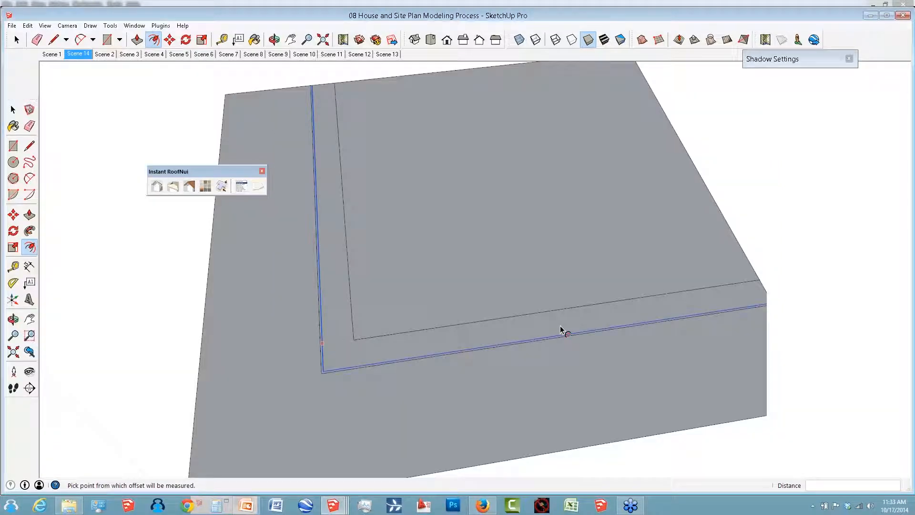
pyautogui.moveTo(574, 334); pyautogui.dragTo(561, 328, button='middle')
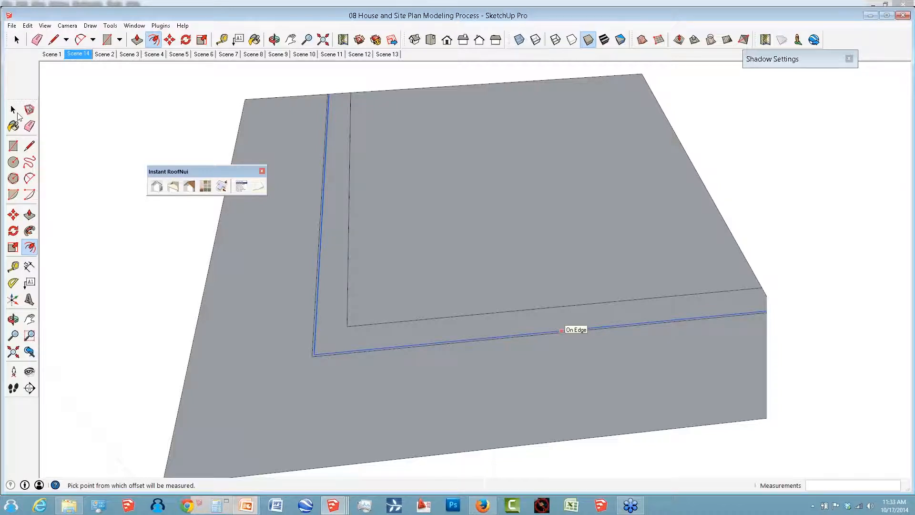
pyautogui.click(14, 110)
pyautogui.scroll(2, 384, 337)
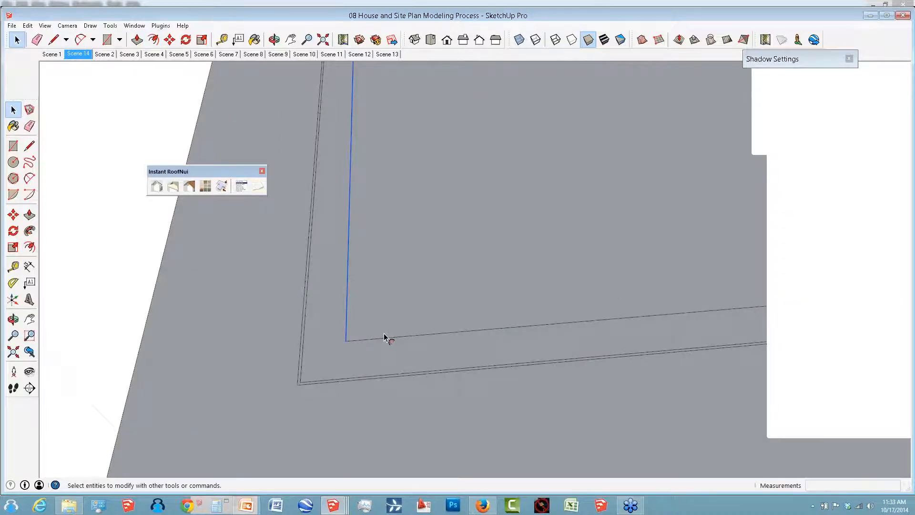
pyautogui.press('f')
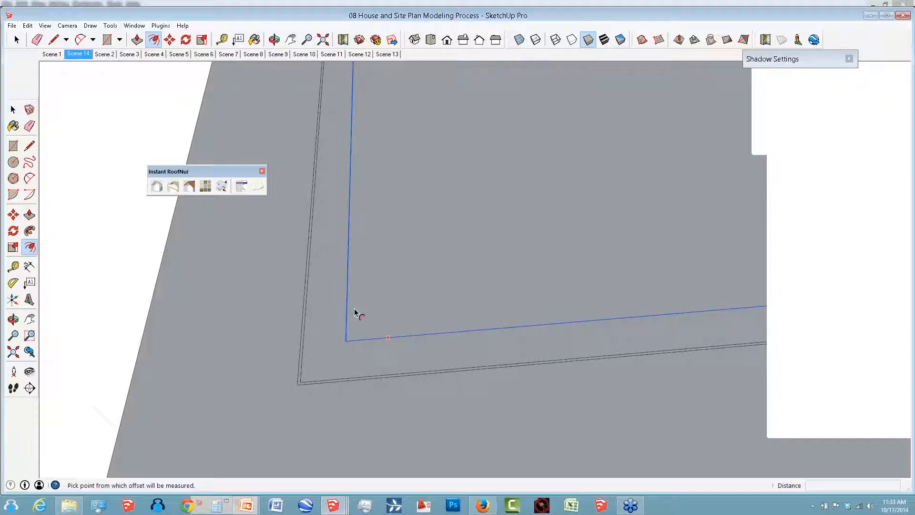
pyautogui.click(354, 313)
pyautogui.scroll(1, 362, 314)
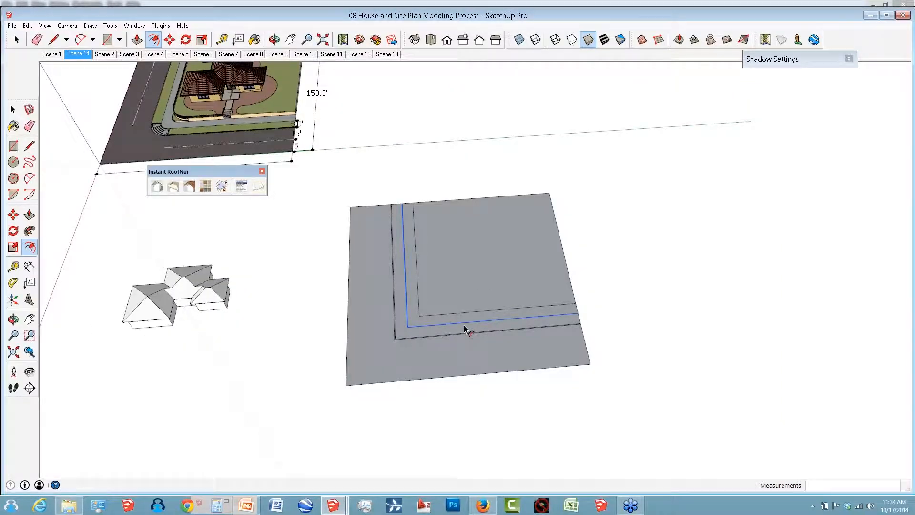
# Draw straight lines from the innermost corner across the strips to the curb, continuing both inner edges.
pyautogui.scroll(2, 464, 325)
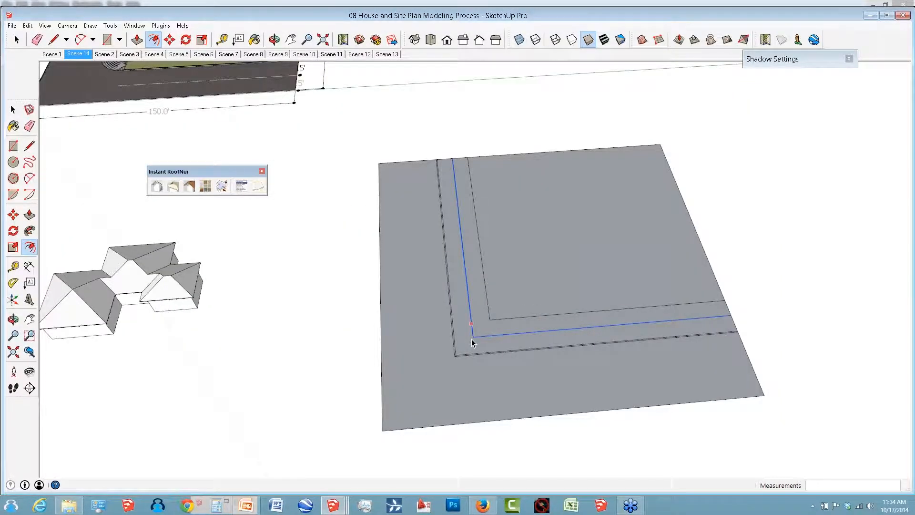
pyautogui.scroll(4, 470, 339)
pyautogui.press('space')
pyautogui.press('l')
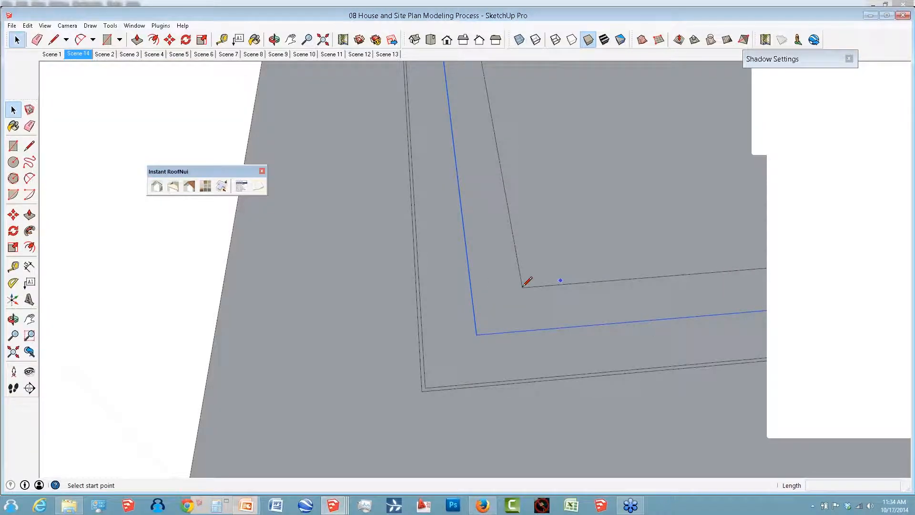
pyautogui.click(523, 286)
pyautogui.click(539, 380)
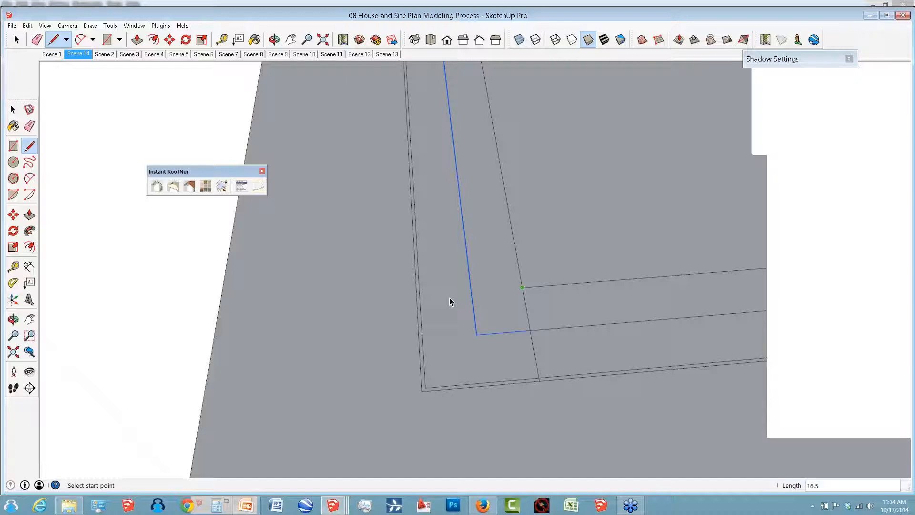
pyautogui.press('space')
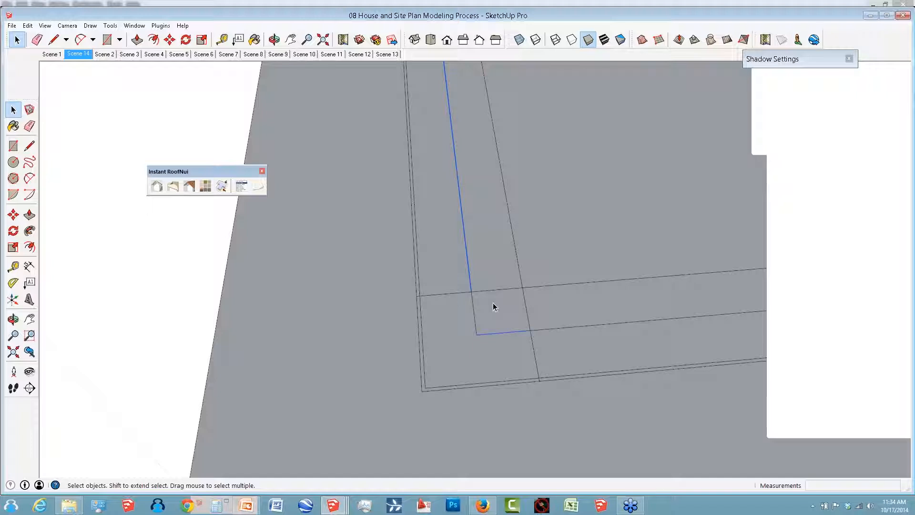
# Erase the strip dividing lines and the square curb edges at the corner, leaving the corner area open.
pyautogui.scroll(2, 493, 303)
pyautogui.moveTo(493, 302); pyautogui.dragTo(319, 295, button='middle')
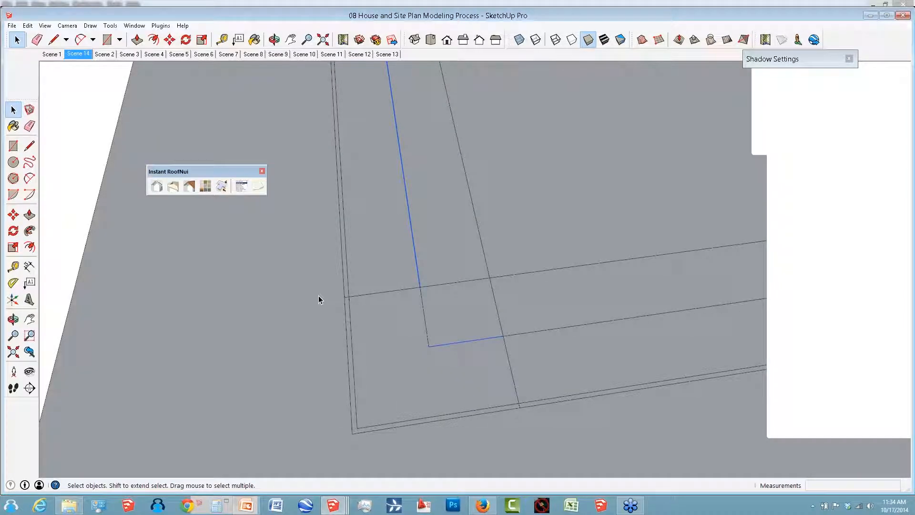
pyautogui.click(30, 126)
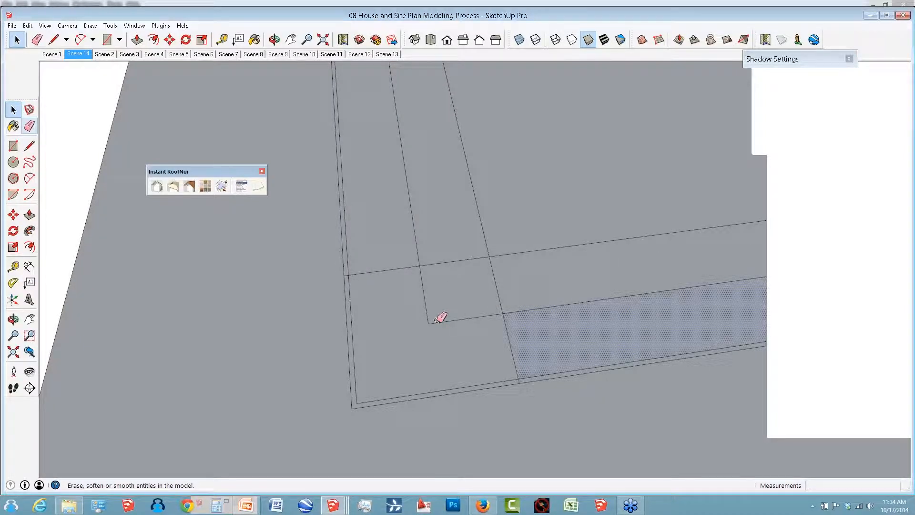
pyautogui.moveTo(437, 320); pyautogui.dragTo(360, 397)
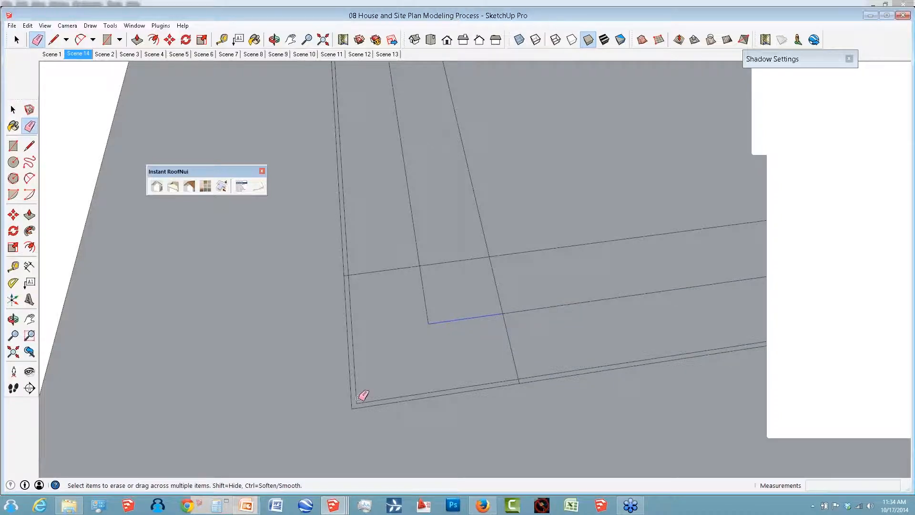
pyautogui.scroll(3, 359, 398)
pyautogui.click(357, 402)
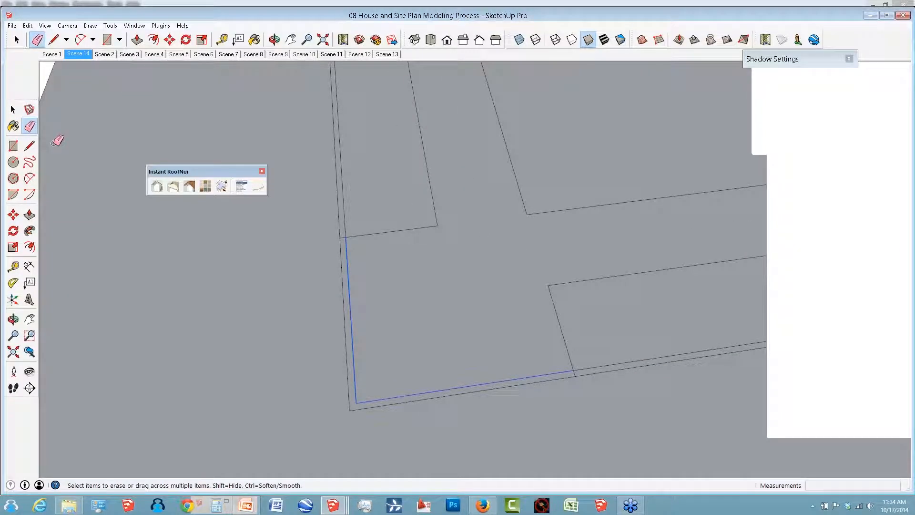
# Draw a 36-sided arc between the outer ends of the two curbs to round off the open corner.
pyautogui.scroll(-2, 436, 314)
pyautogui.click(30, 178)
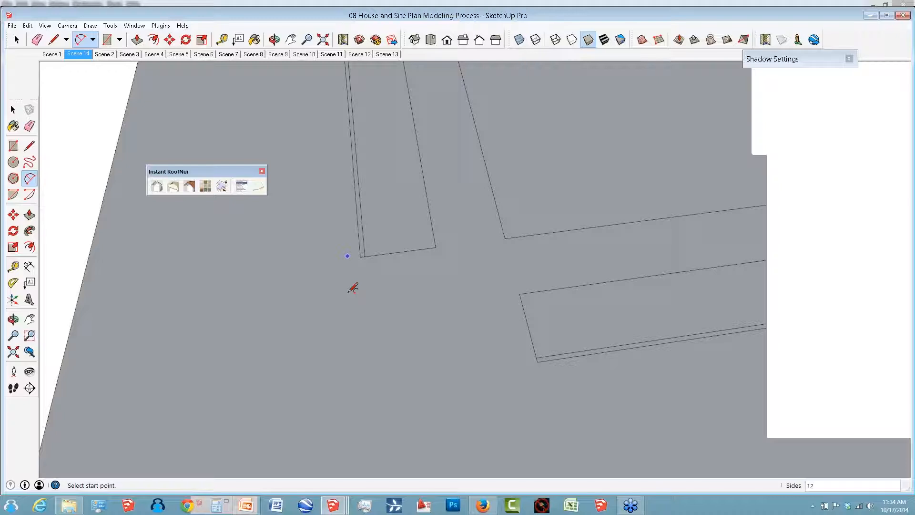
pyautogui.write('36')
pyautogui.click(539, 360)
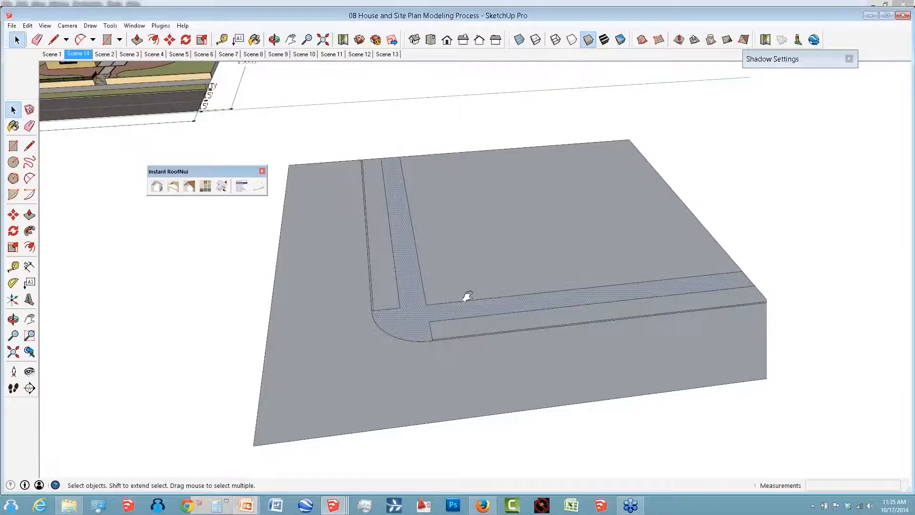
# Compare the new rounded site corner with the sidewalk corner and strips of the finished house and site model.
pyautogui.keyDown('shift'); pyautogui.moveTo(468, 296); pyautogui.dragTo(607, 374, button='middle'); pyautogui.keyUp('shift')
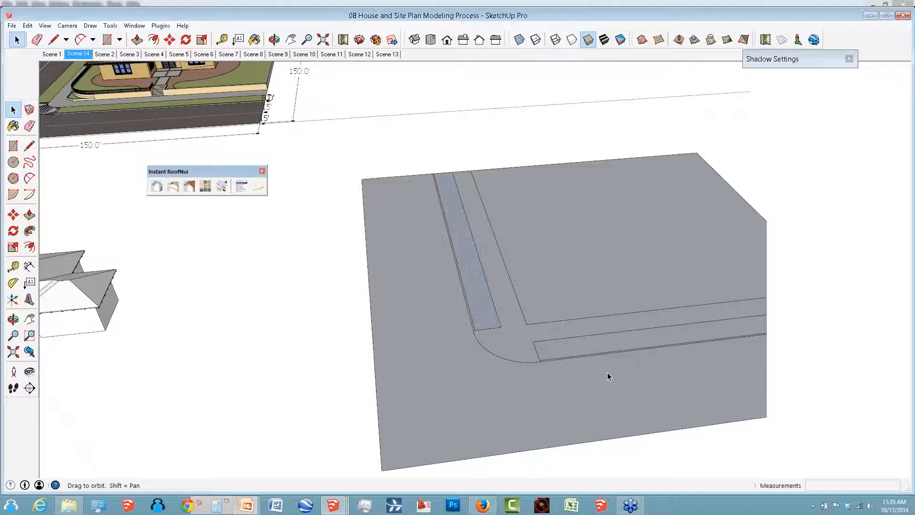
pyautogui.moveTo(608, 373); pyautogui.dragTo(479, 281, button='middle')
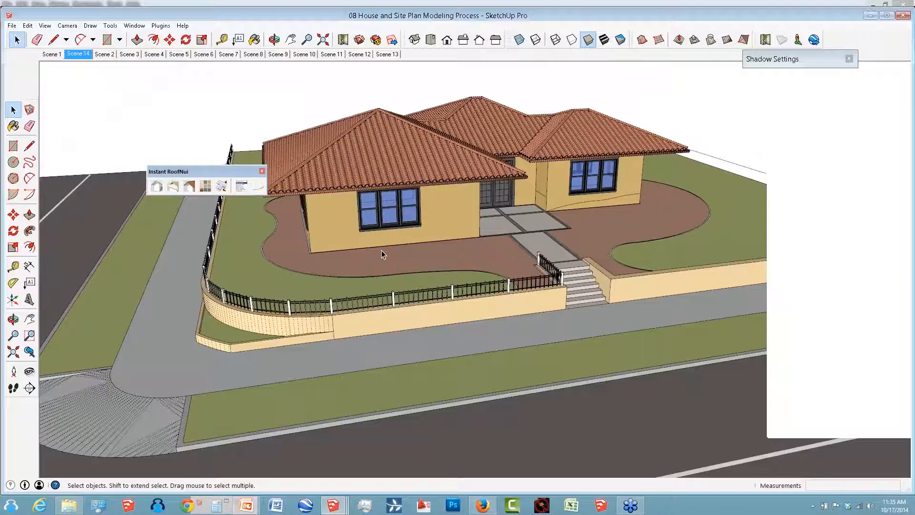
pyautogui.moveTo(381, 250); pyautogui.dragTo(352, 228, button='middle')
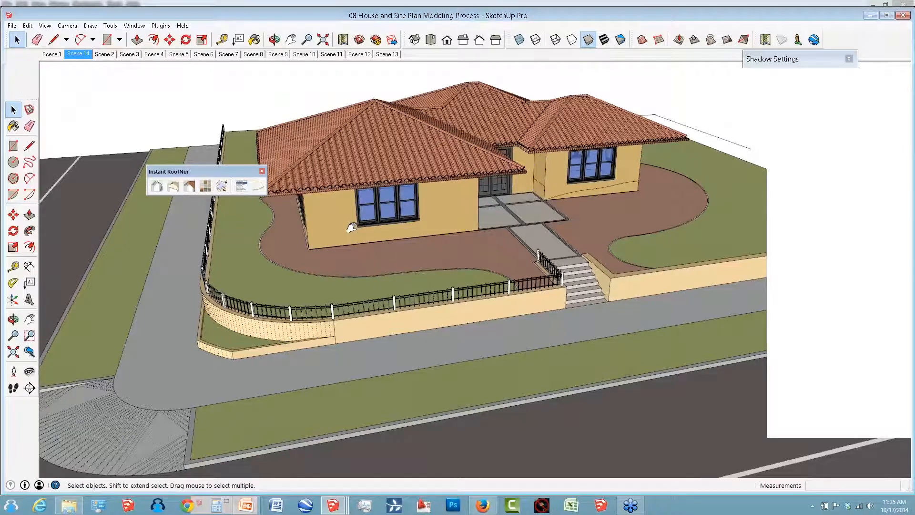
pyautogui.moveTo(352, 227); pyautogui.dragTo(403, 358, button='middle')
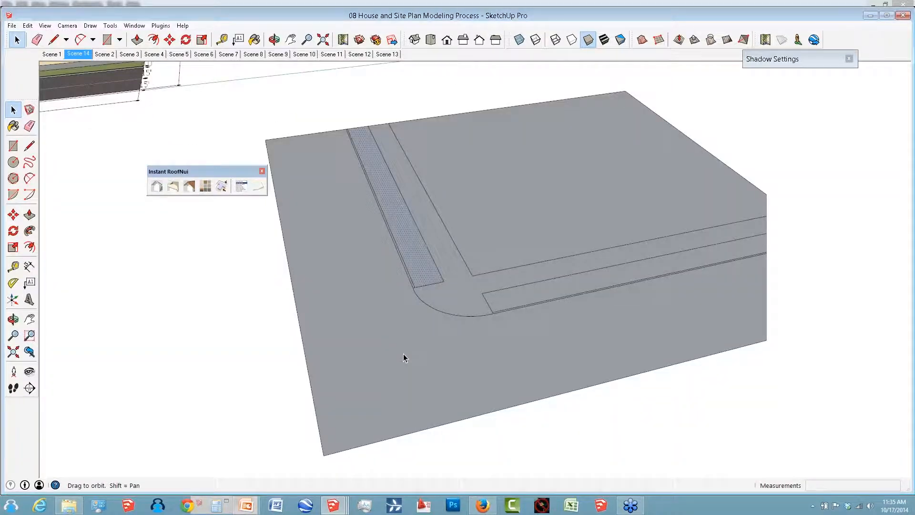
# Select the short end edge of one curbside strip at the rounded corner and start the Move tool on it.
pyautogui.scroll(2, 403, 354)
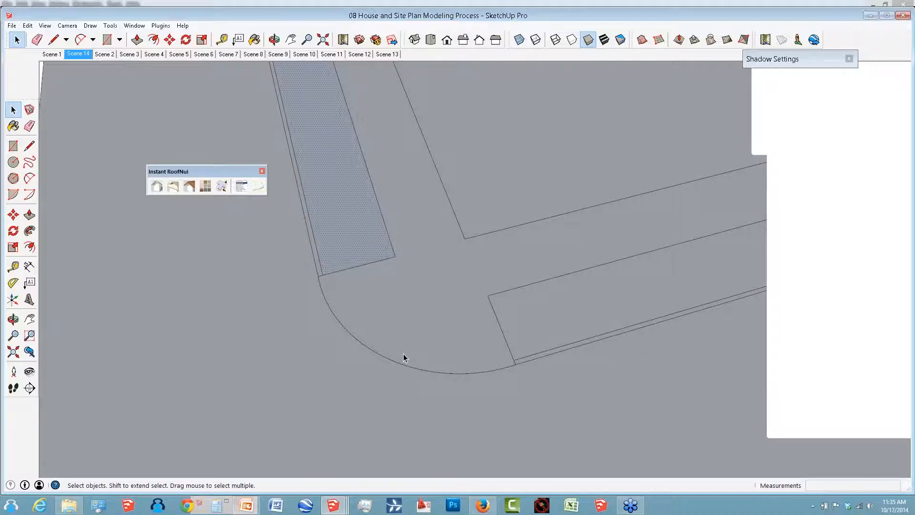
pyautogui.scroll(3, 340, 282)
pyautogui.click(340, 281)
pyautogui.press('m')
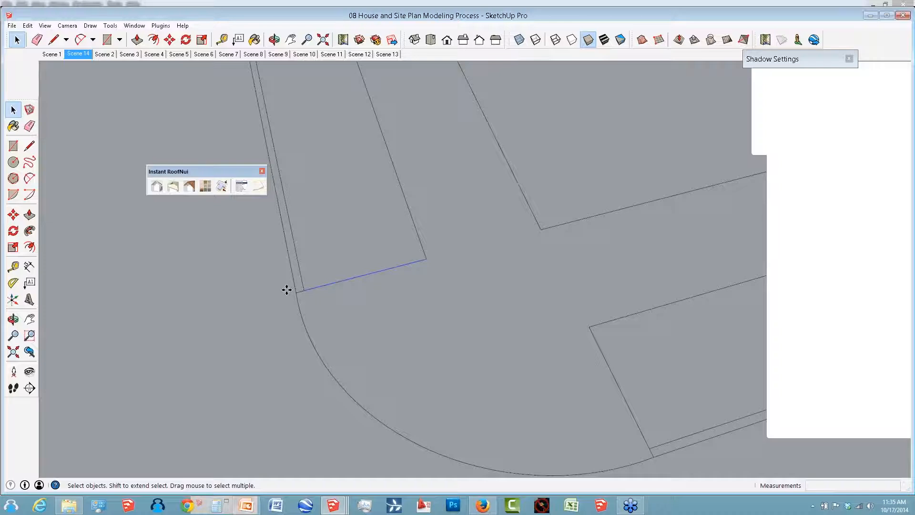
pyautogui.press('m')
pyautogui.scroll(2, 286, 290)
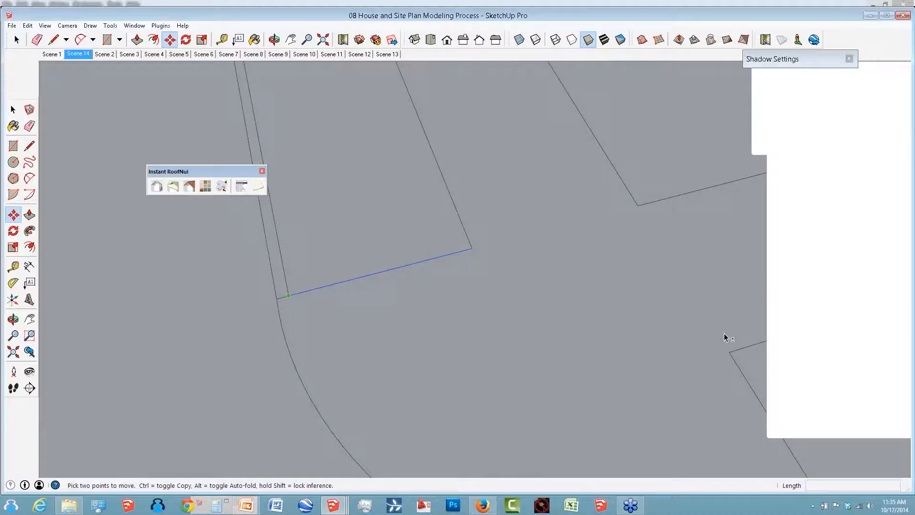
# Copy the short end edge of each planting strip slightly inward beside the rounded corner to complete the curb outlines.
pyautogui.press('space')
pyautogui.moveTo(725, 337); pyautogui.dragTo(559, 439, button='middle')
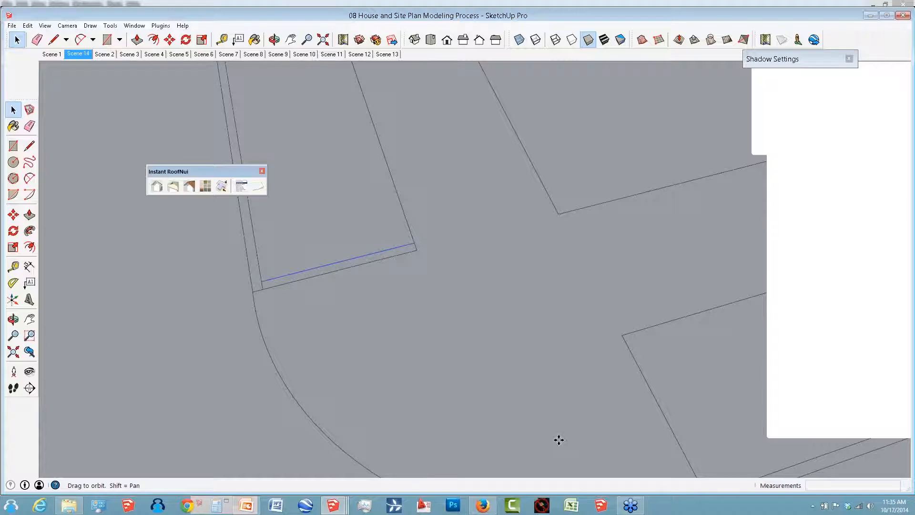
pyautogui.press('m')
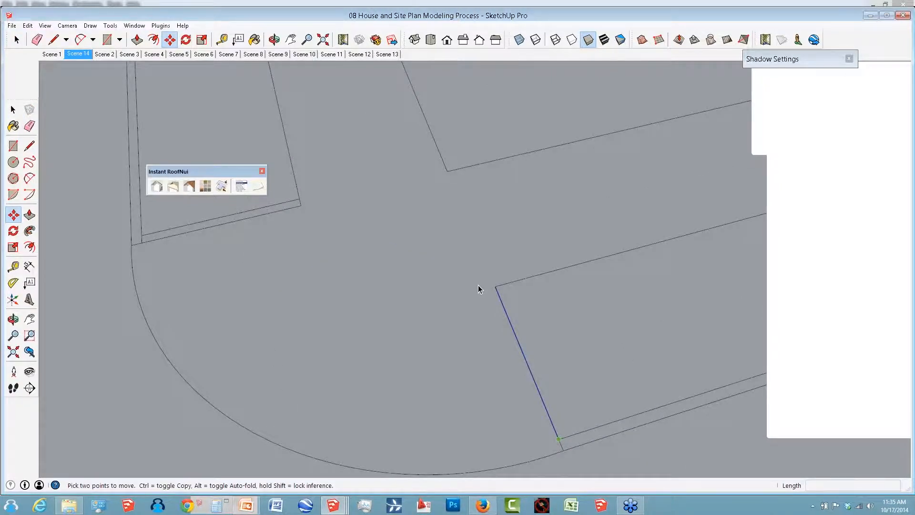
pyautogui.press('space')
pyautogui.scroll(-4, 481, 285)
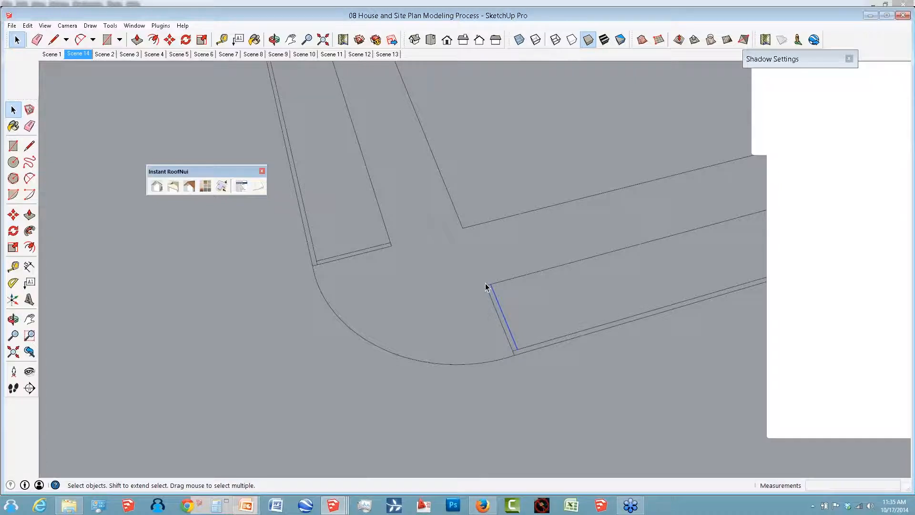
# Offset the large house lot face inward by 1'.
pyautogui.scroll(-3, 485, 283)
pyautogui.moveTo(485, 284); pyautogui.dragTo(388, 308, button='middle')
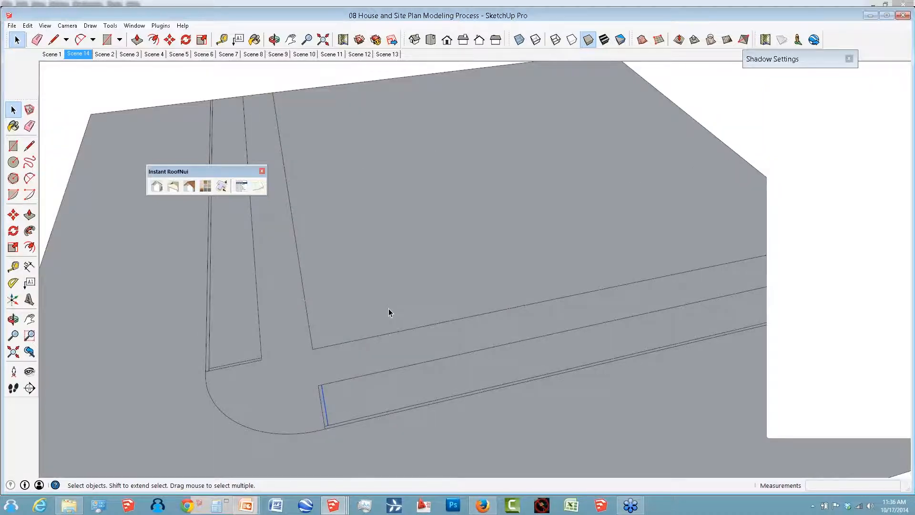
pyautogui.moveTo(388, 308); pyautogui.dragTo(341, 324, button='middle')
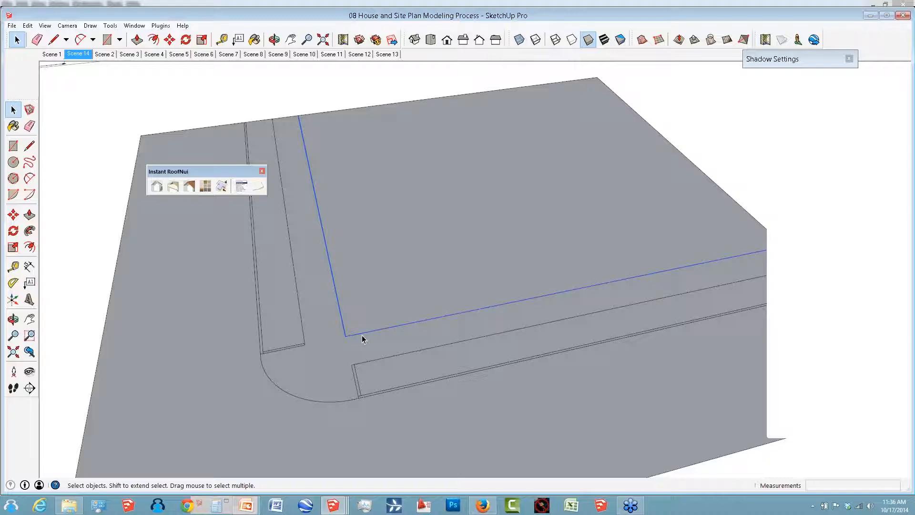
pyautogui.press('f')
pyautogui.click(29, 246)
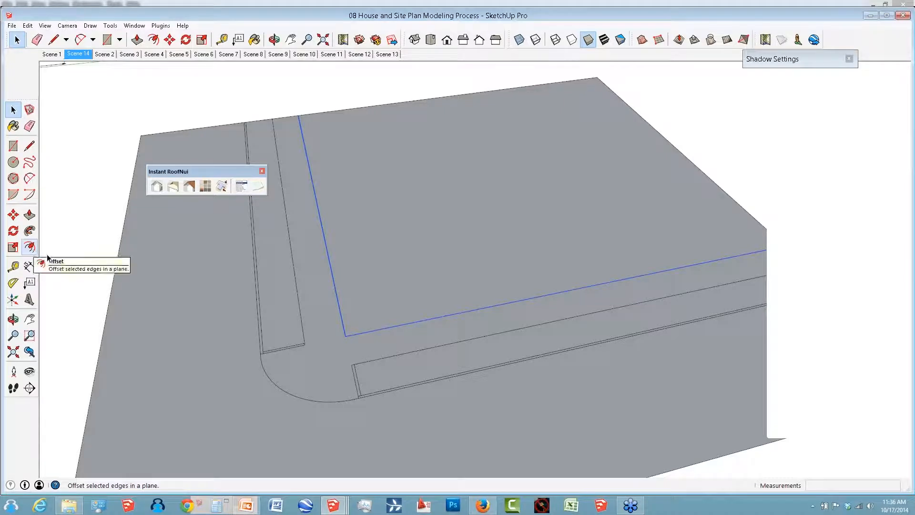
pyautogui.keyDown('shift'); pyautogui.click(359, 284); pyautogui.keyUp('shift')
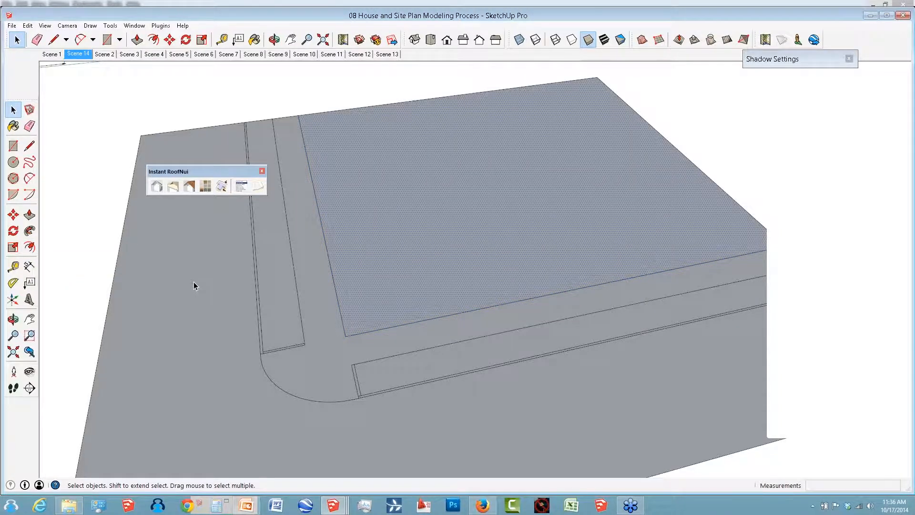
pyautogui.press('f')
pyautogui.click(353, 313)
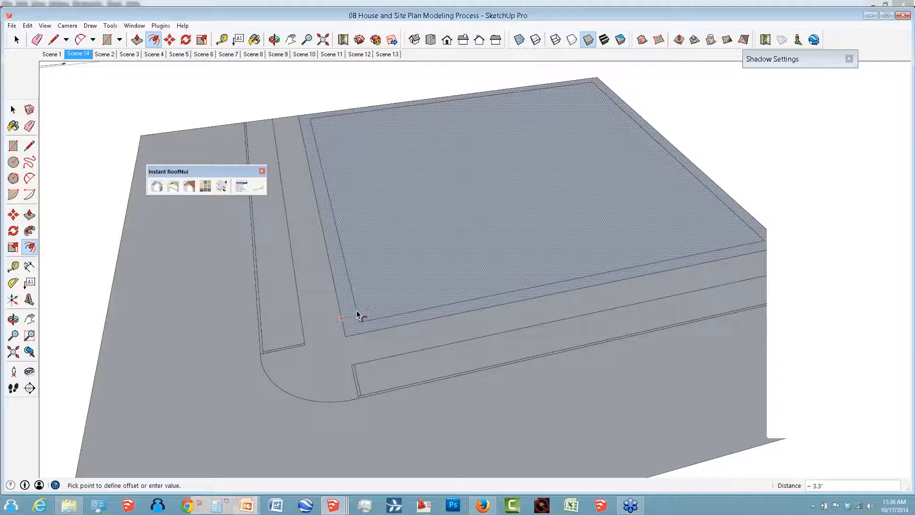
pyautogui.write('1')
pyautogui.press('Return')
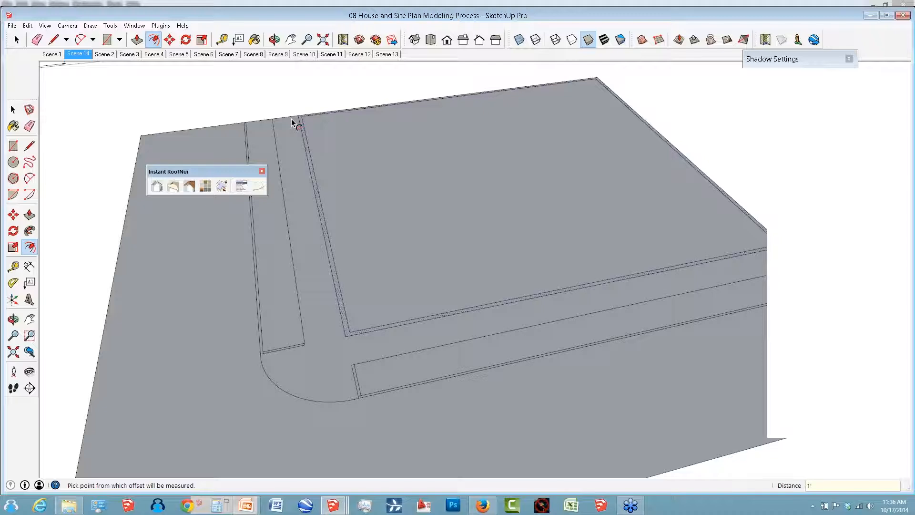
# Start the Paint Bucket and show the Colors material library.
pyautogui.moveTo(481, 229); pyautogui.dragTo(545, 267, button='middle')
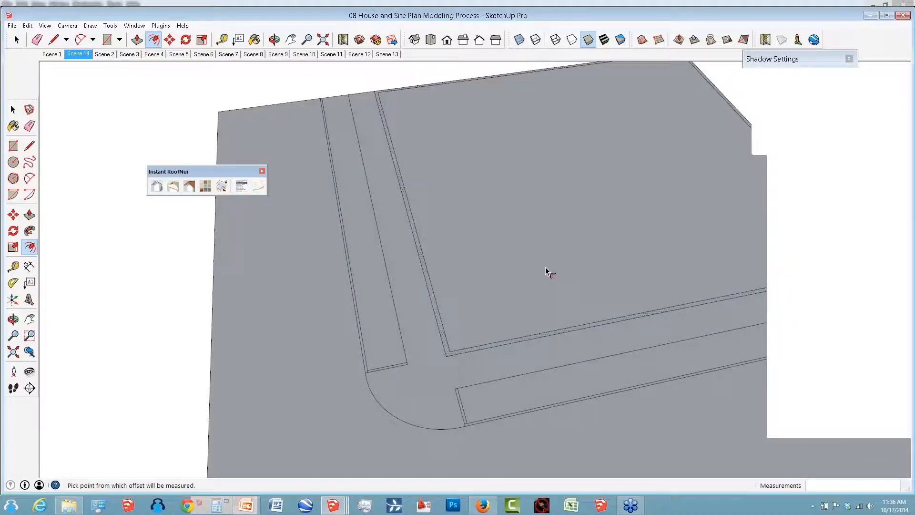
pyautogui.scroll(-5, 547, 271)
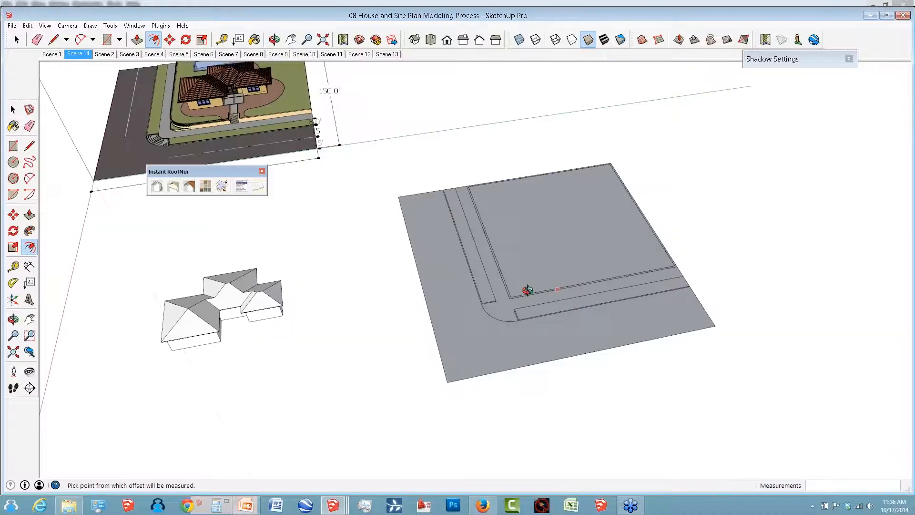
pyautogui.keyDown('shift'); pyautogui.moveTo(525, 292); pyautogui.dragTo(579, 269, button='middle'); pyautogui.keyUp('shift')
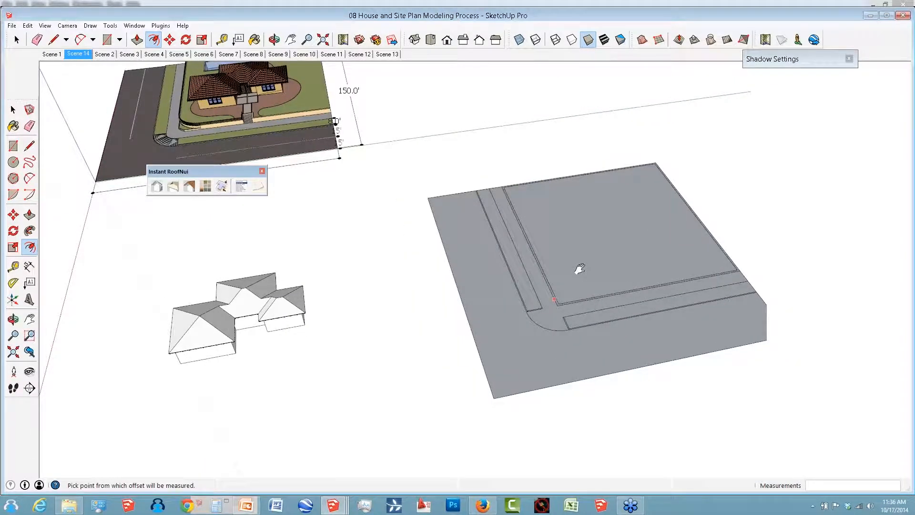
pyautogui.scroll(1, 579, 268)
pyautogui.keyDown('shift'); pyautogui.moveTo(579, 268); pyautogui.dragTo(505, 272, button='middle'); pyautogui.keyUp('shift')
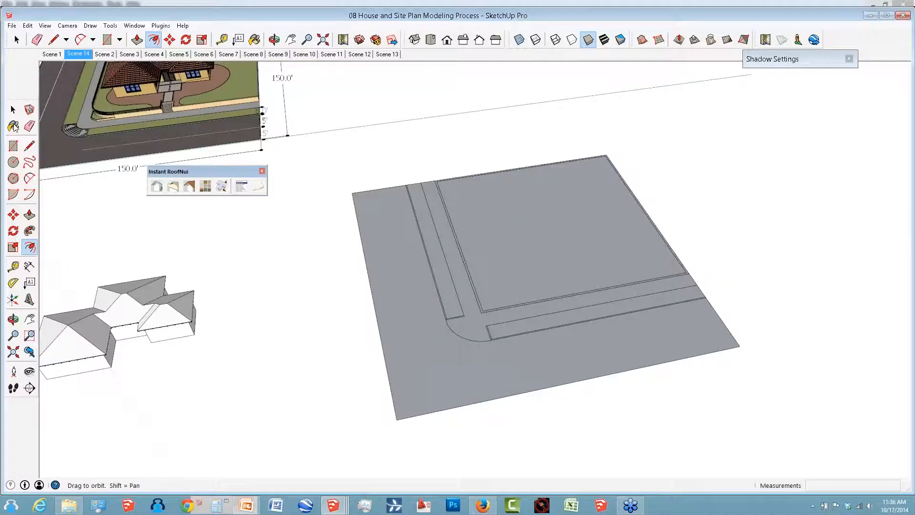
pyautogui.press('space')
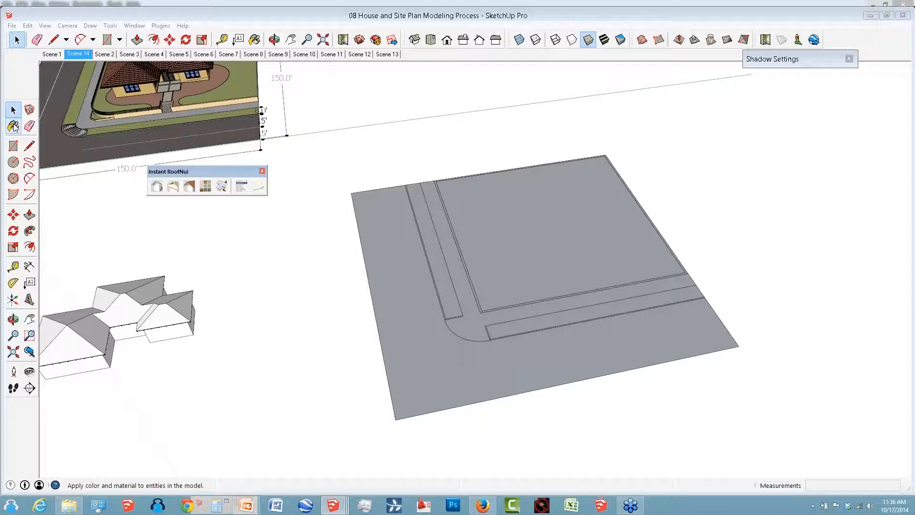
pyautogui.click(14, 126)
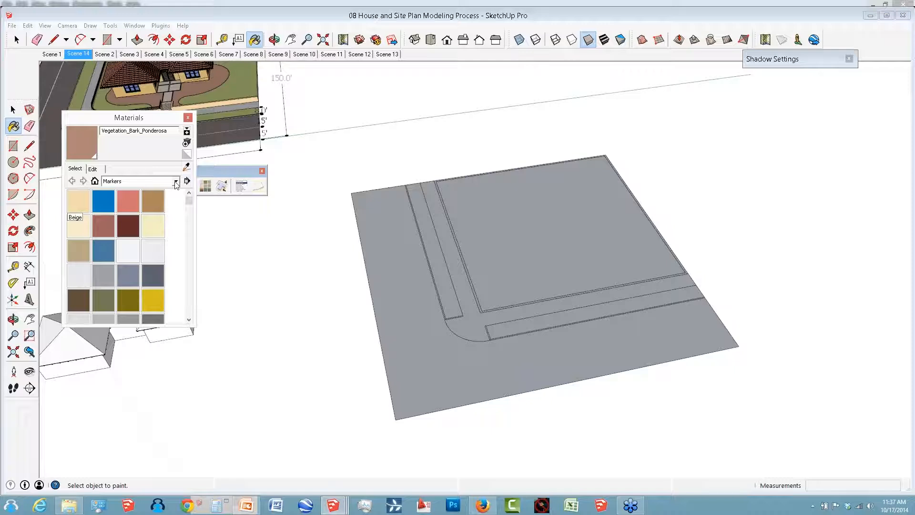
pyautogui.click(175, 181)
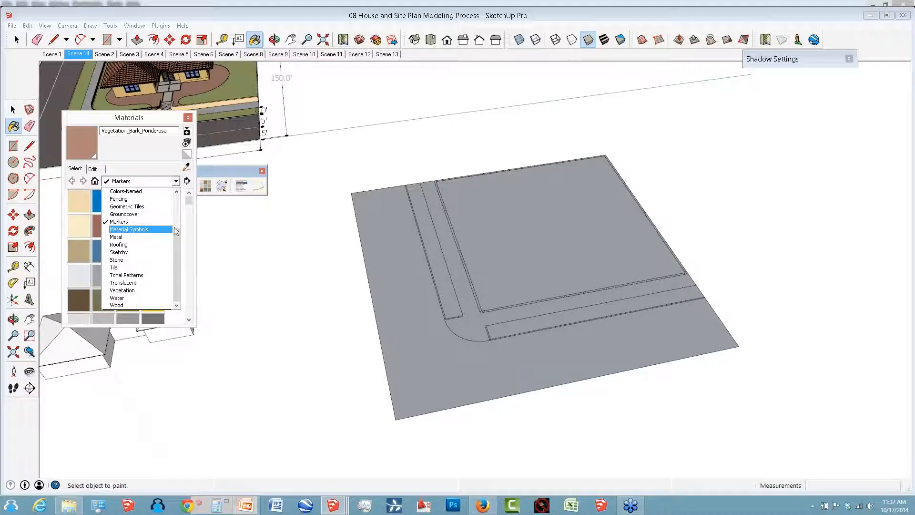
pyautogui.moveTo(176, 254); pyautogui.dragTo(137, 238)
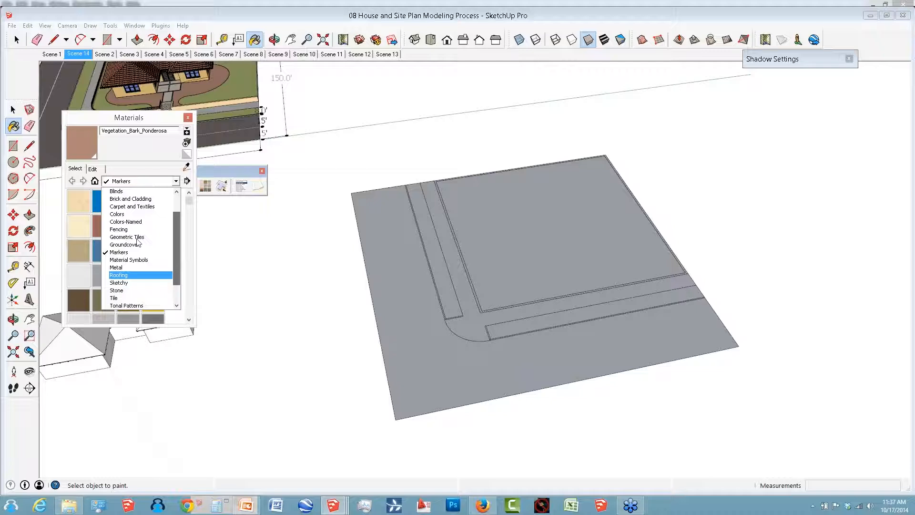
pyautogui.scroll(1, 138, 241)
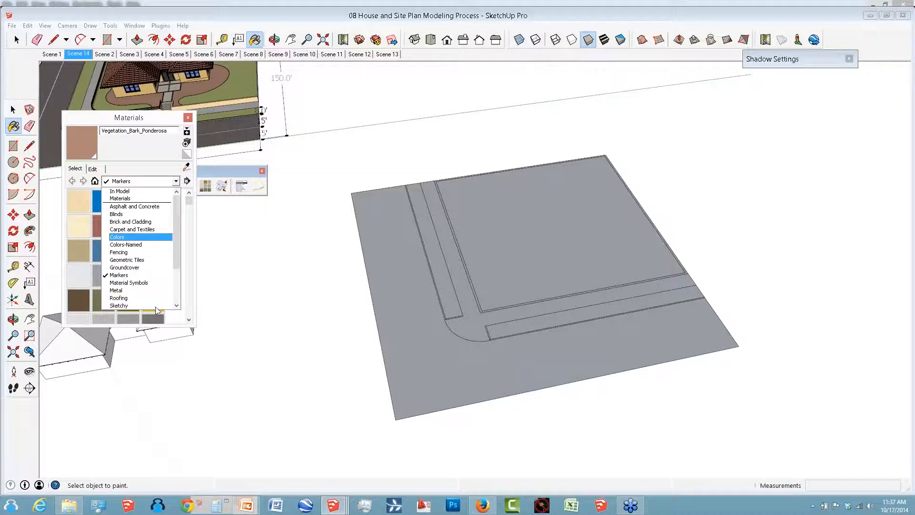
pyautogui.click(156, 307)
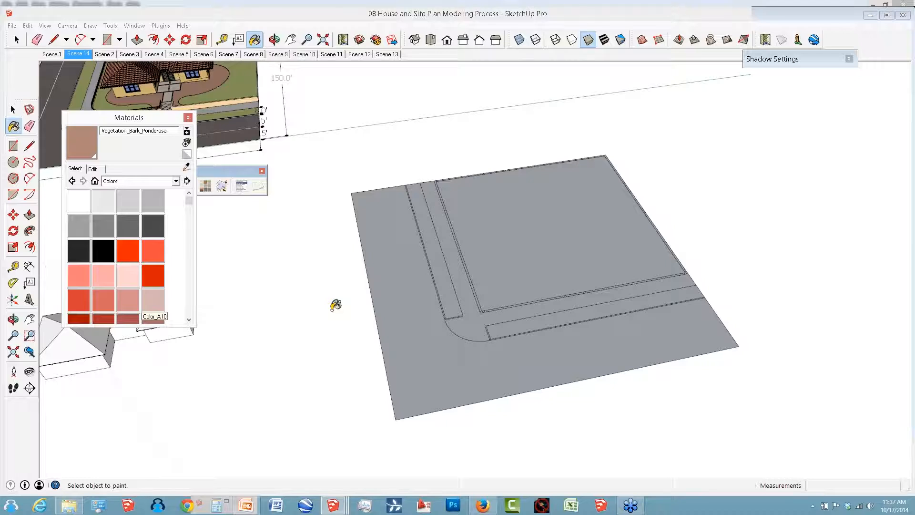
# Draw a test rectangle on the ground in the empty area beside the site plan.
pyautogui.keyDown('shift'); pyautogui.moveTo(653, 286); pyautogui.dragTo(381, 329, button='middle'); pyautogui.keyUp('shift')
pyautogui.press('r')
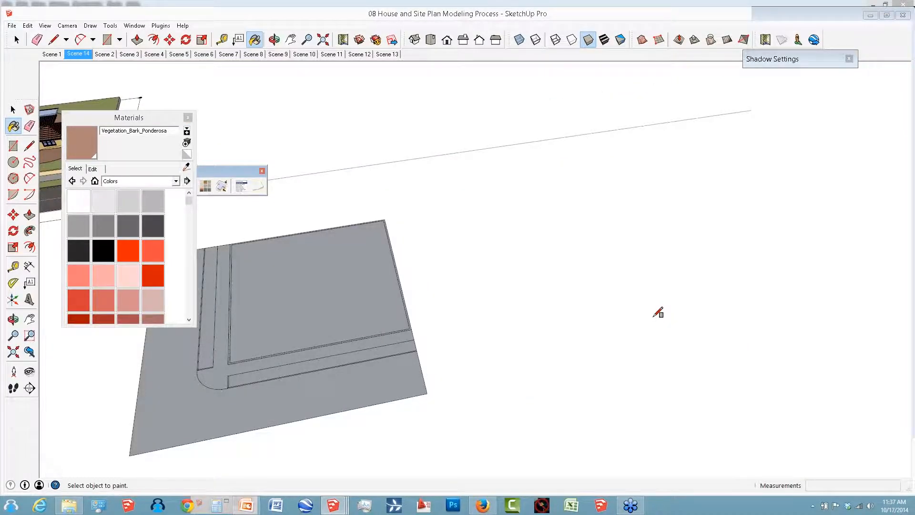
pyautogui.click(653, 317)
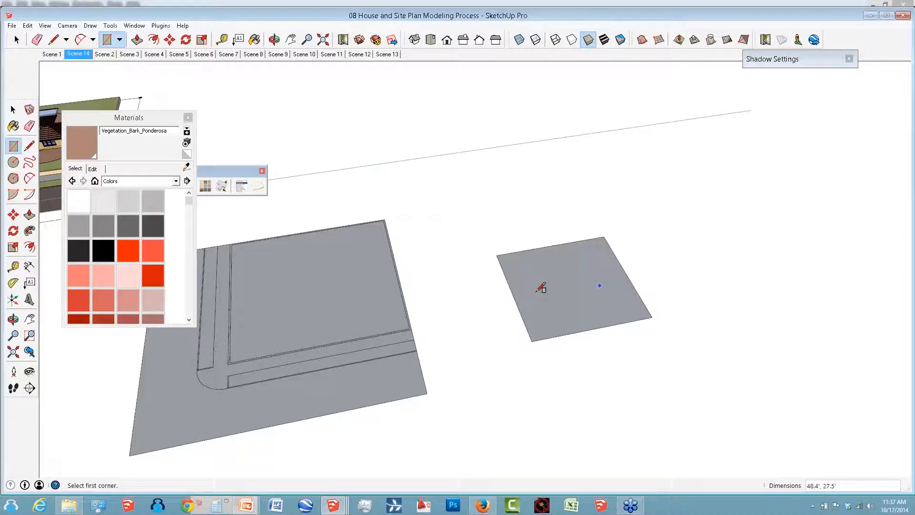
pyautogui.moveTo(541, 288); pyautogui.dragTo(506, 327, button='middle')
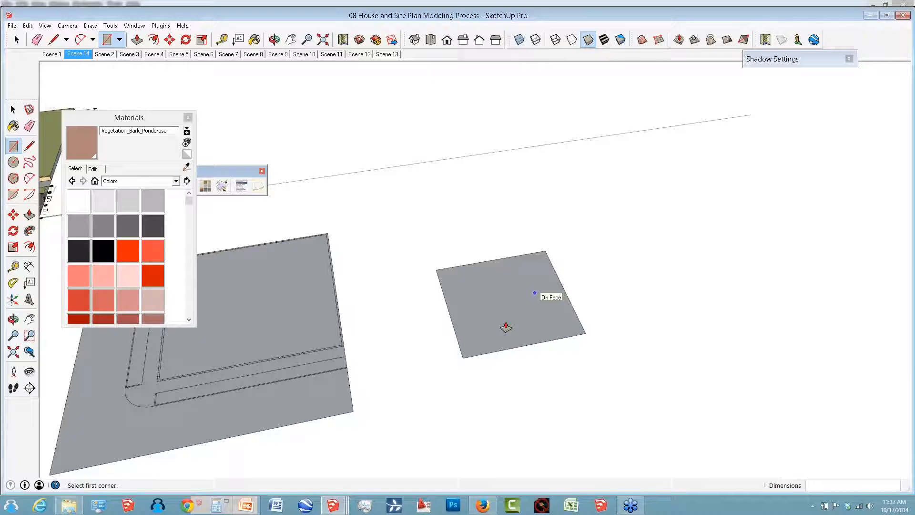
# Push/Pull the test rectangle up about 39.1' into a box.
pyautogui.press('p')
pyautogui.scroll(2, 496, 339)
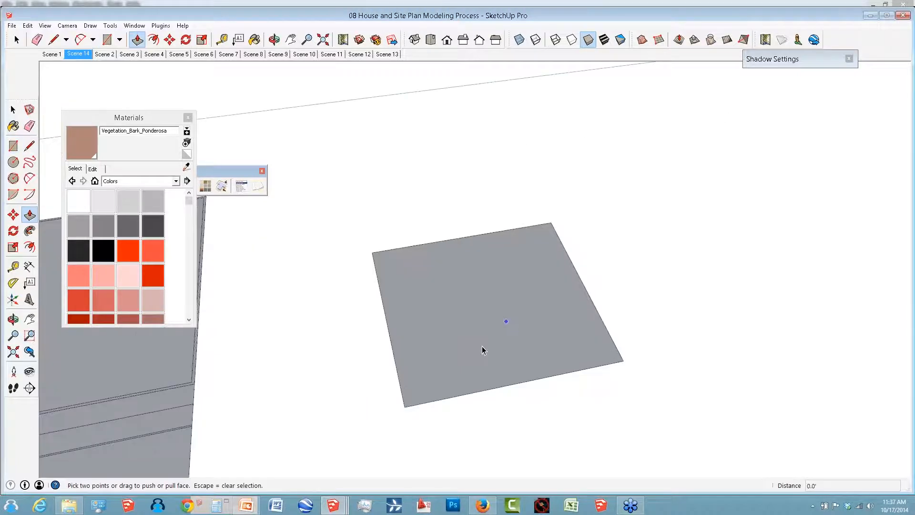
pyautogui.press('space')
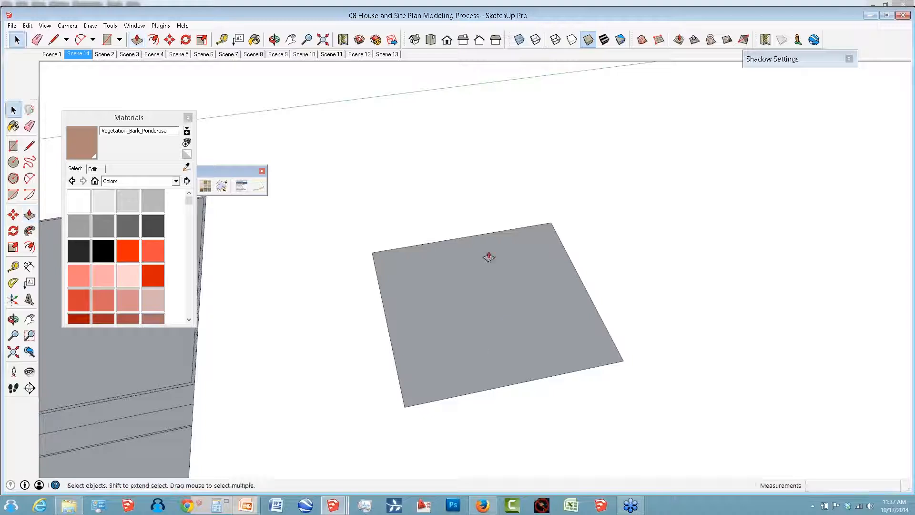
pyautogui.press('p')
pyautogui.moveTo(488, 257); pyautogui.dragTo(128, 251)
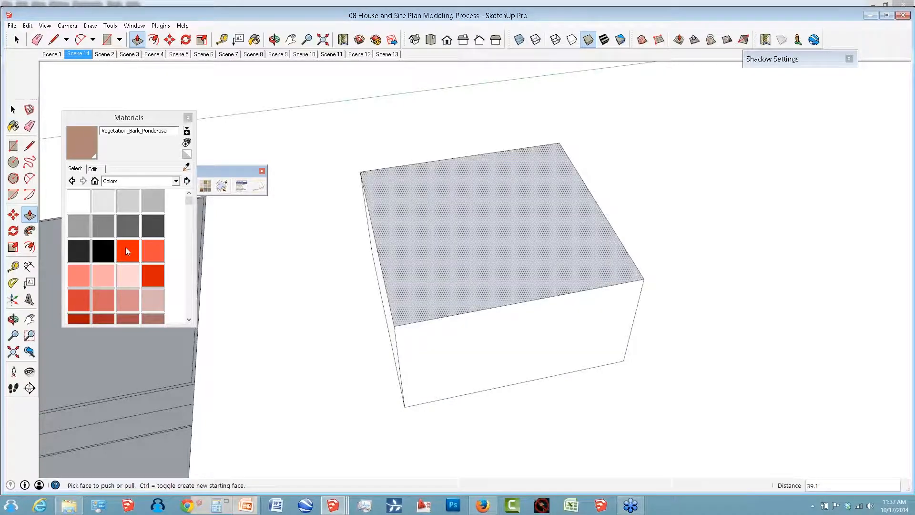
# Paint the flat test rectangle with Color_A01 and Push/Pull the colored face up about 28.2'.
pyautogui.click(124, 247)
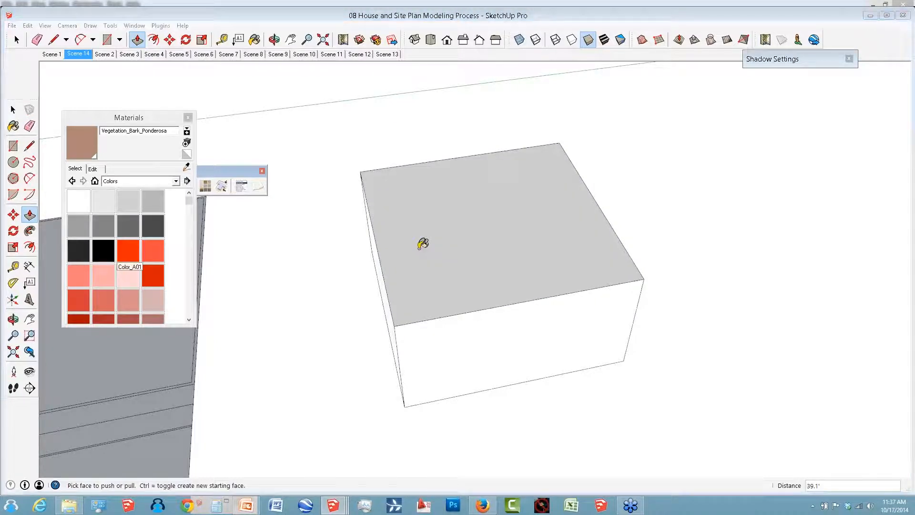
pyautogui.click(410, 324)
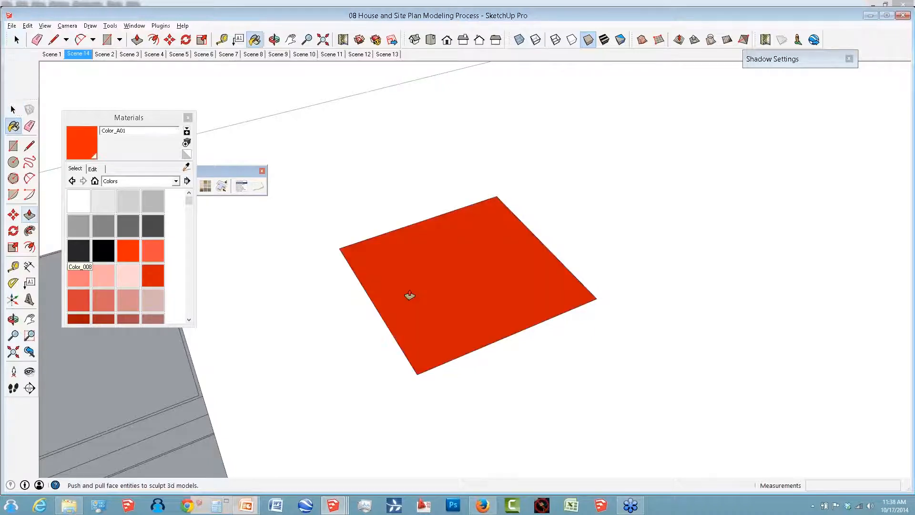
pyautogui.press('p')
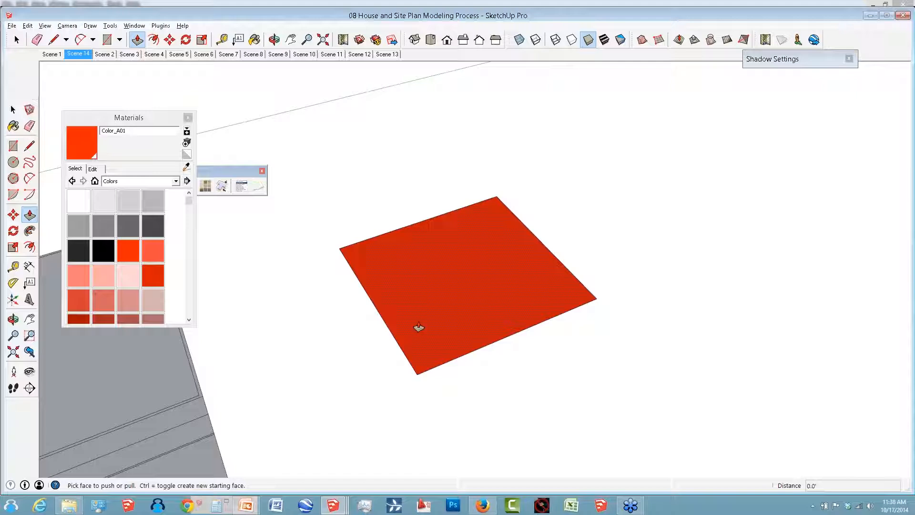
pyautogui.doubleClick(446, 257)
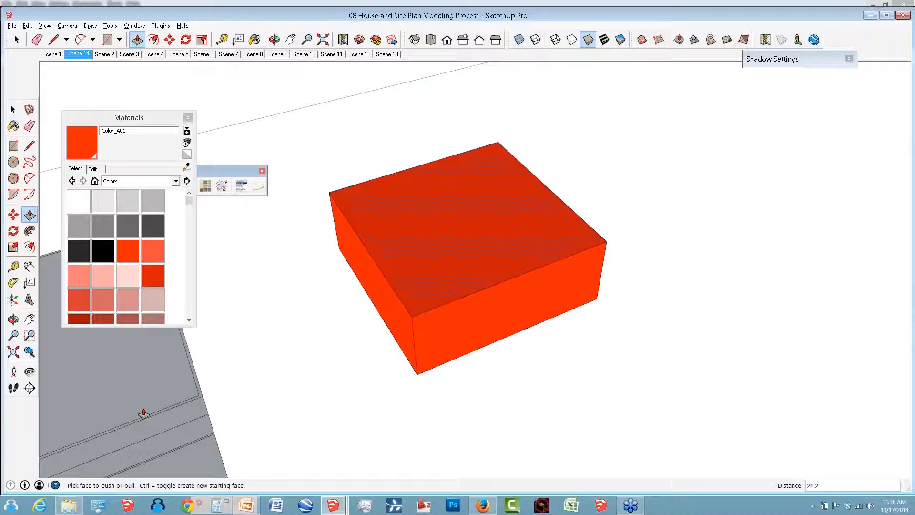
# Paint the street area of the site plan dark gray and the sidewalk light gray.
pyautogui.keyDown('shift'); pyautogui.moveTo(144, 413); pyautogui.dragTo(302, 273, button='middle'); pyautogui.keyUp('shift')
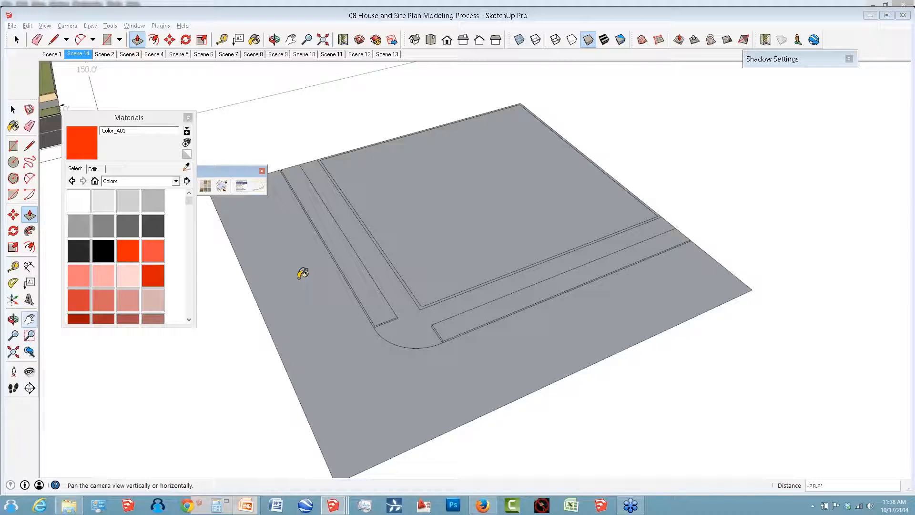
pyautogui.press('b')
pyautogui.click(362, 365)
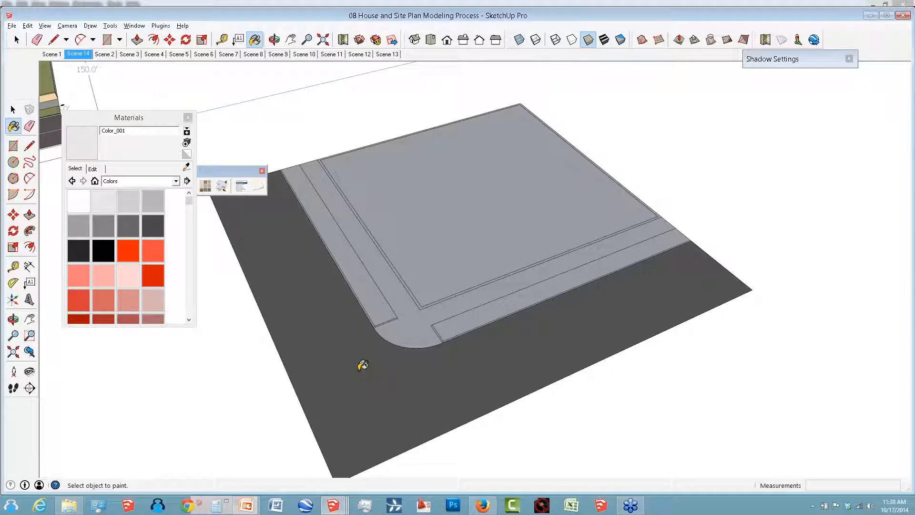
pyautogui.scroll(5, 463, 380)
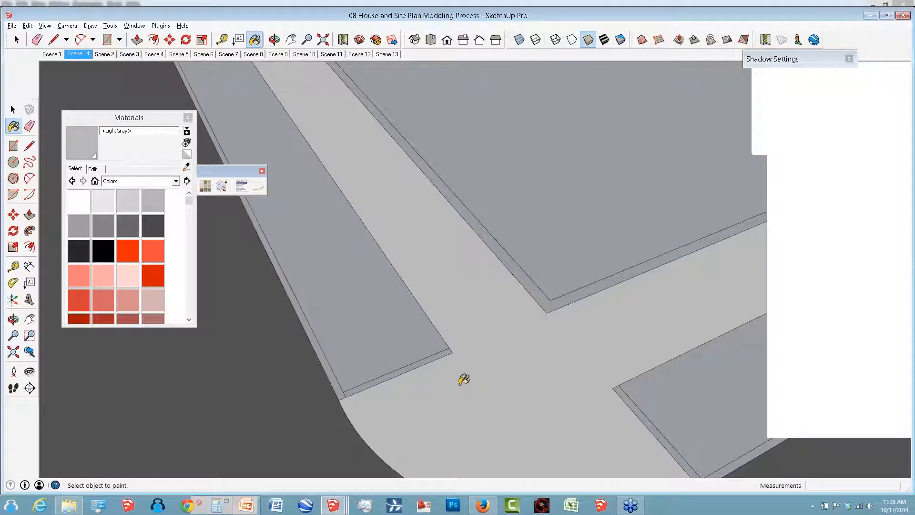
pyautogui.keyDown('shift'); pyautogui.moveTo(464, 379); pyautogui.dragTo(280, 350, button='middle'); pyautogui.keyUp('shift')
# Try filling the connected lot, grass strip and sidewalk faces with Vegetation_Grass1 without its texture image, and undo the fill.
pyautogui.click(175, 182)
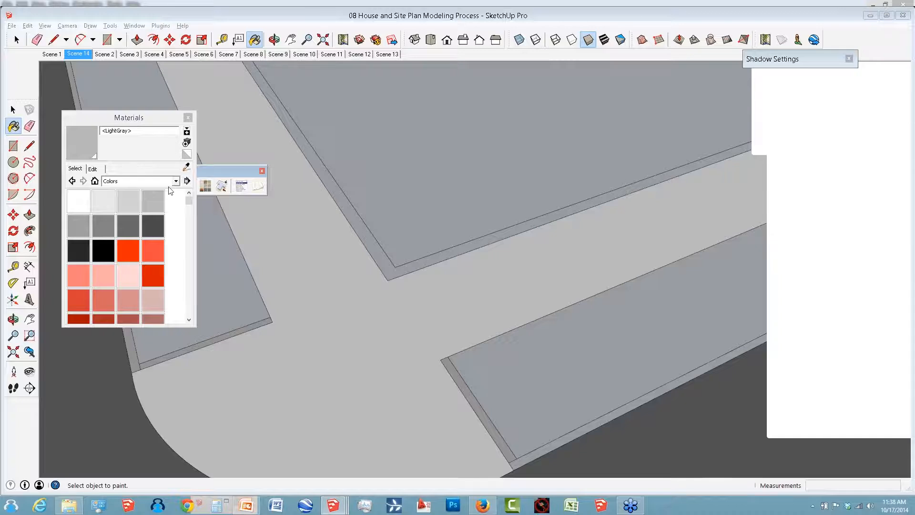
pyautogui.scroll(-3, 444, 265)
pyautogui.click(175, 182)
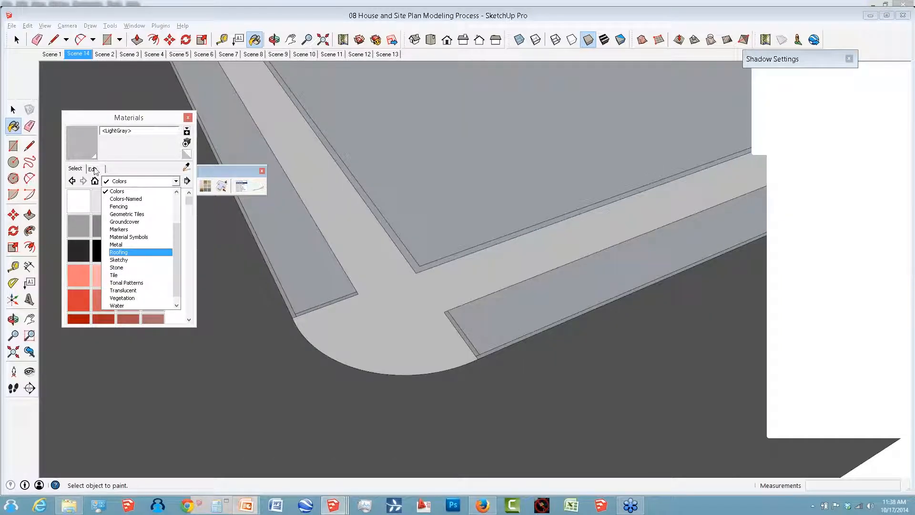
pyautogui.click(93, 169)
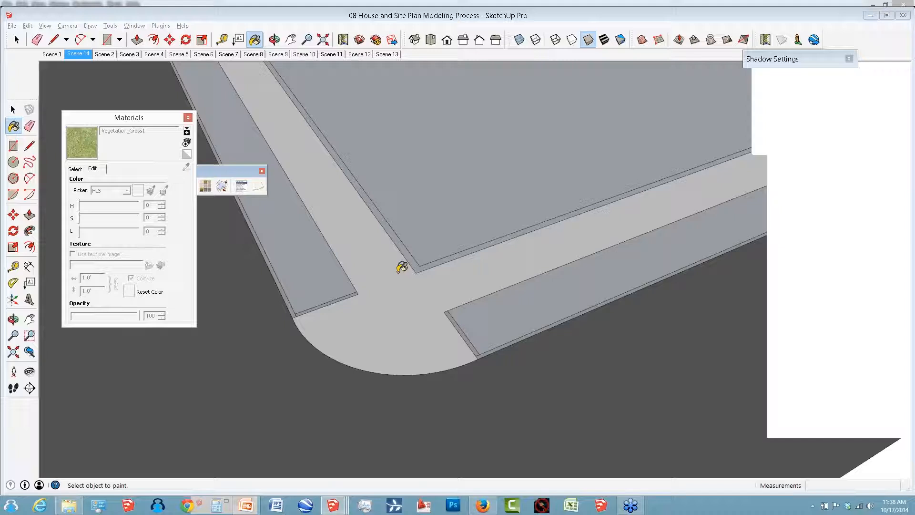
pyautogui.click(401, 267)
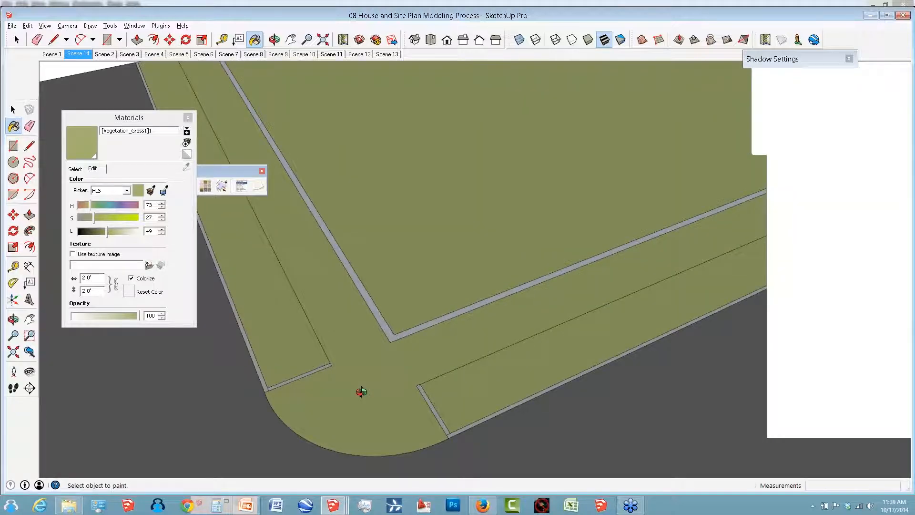
pyautogui.hotkey('ctrl', 'z')
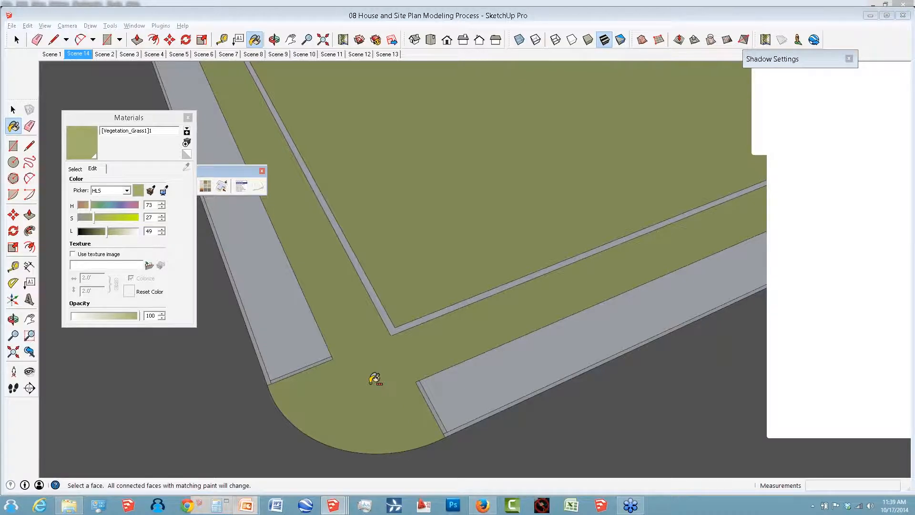
pyautogui.hotkey('ctrl', 'z')
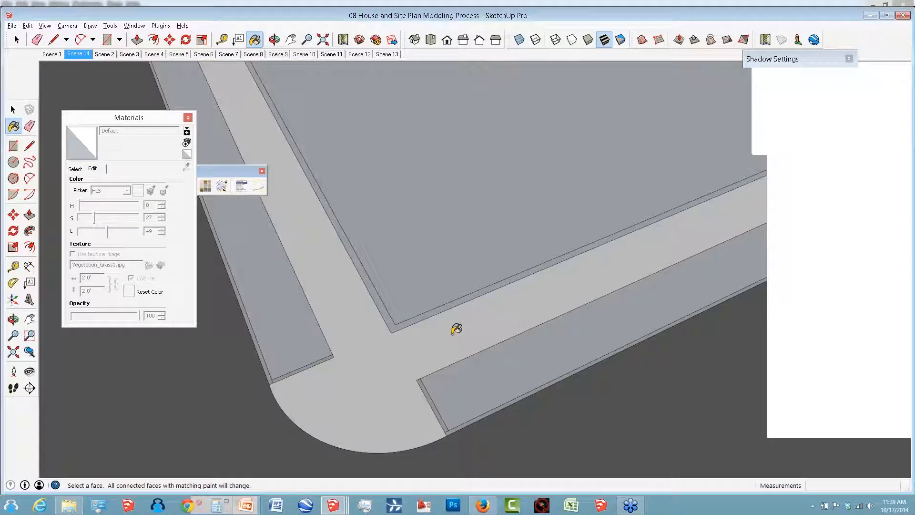
# Paint the lot and grass strips with Vegetation_Grass1, disable its texture image, and paint the lot's thin border strip with Stone_Sandstone_Ashlar_Light.
pyautogui.hotkey('ctrl', 'y')
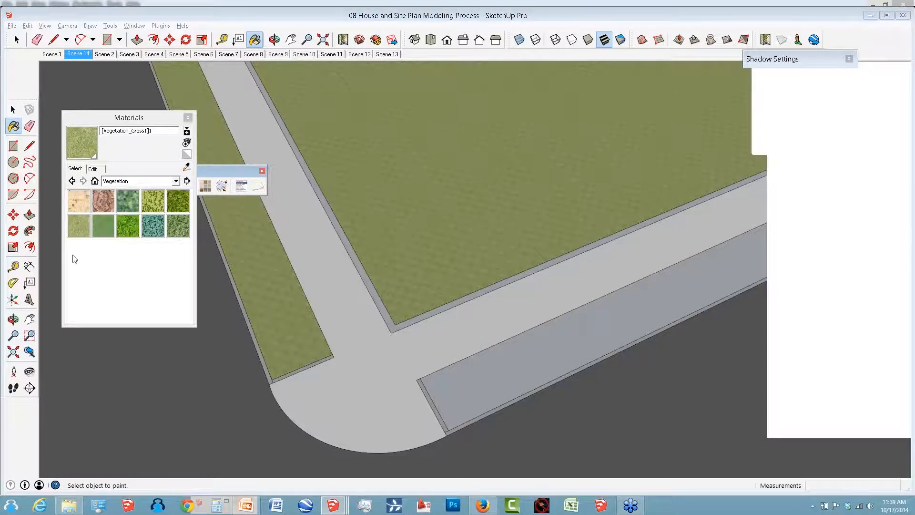
pyautogui.click(72, 255)
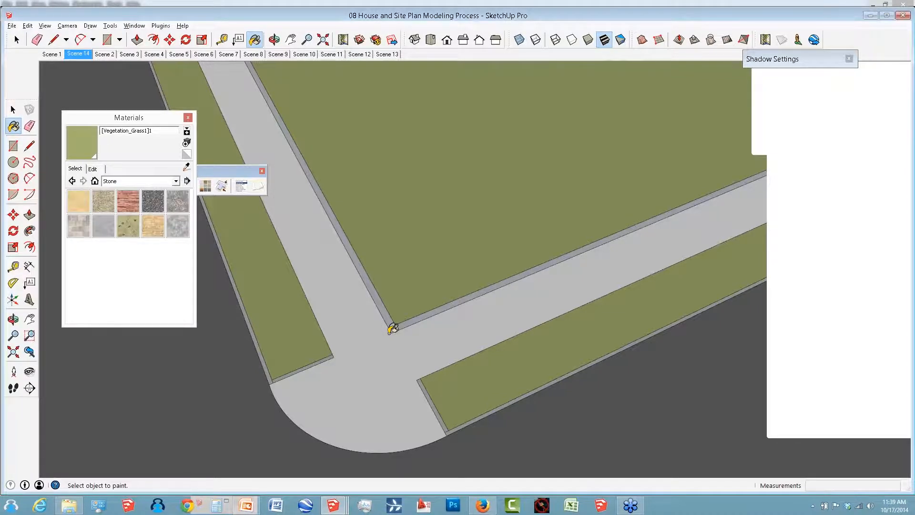
pyautogui.scroll(2, 395, 276)
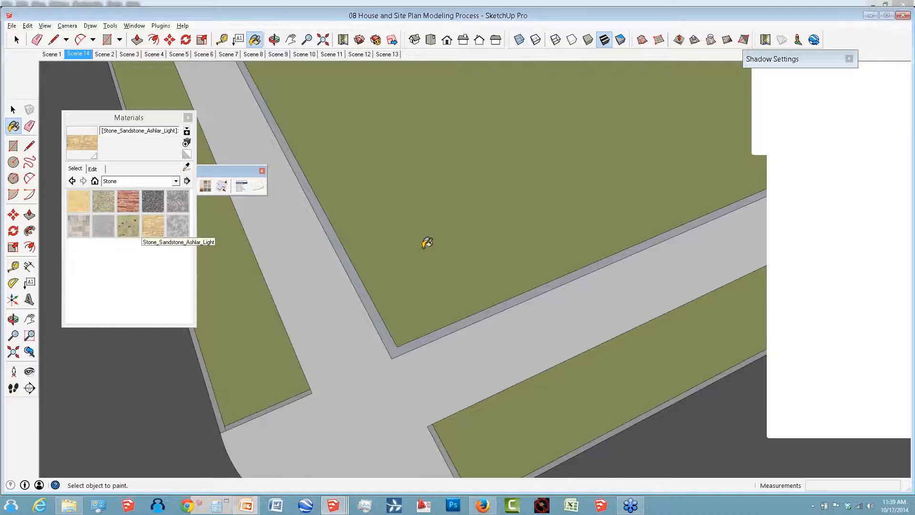
pyautogui.scroll(-5, 437, 328)
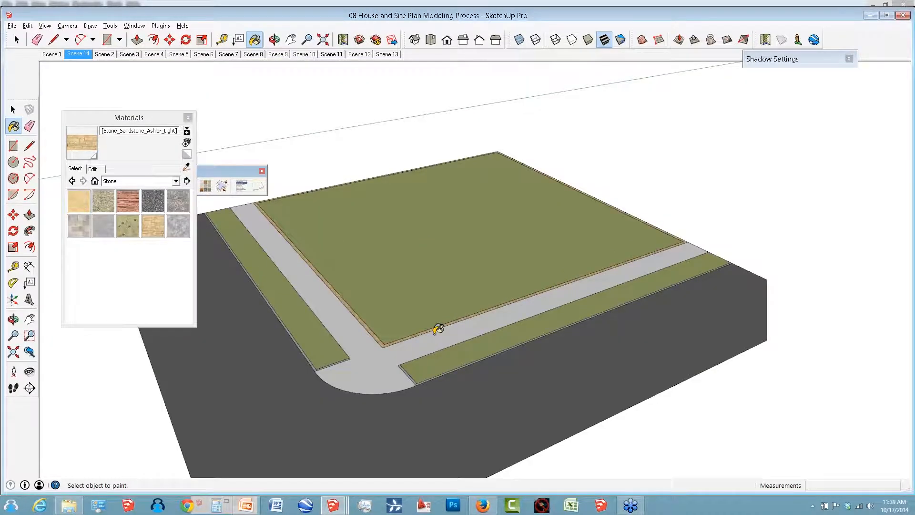
# Select the whole white house model standing apart from the site plan and make it a component.
pyautogui.moveTo(437, 328); pyautogui.dragTo(520, 345, button='middle')
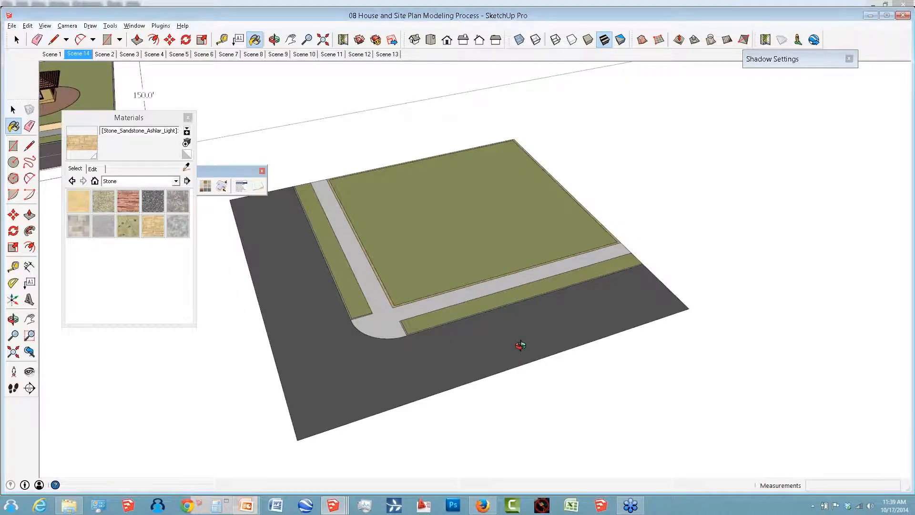
pyautogui.moveTo(520, 345); pyautogui.dragTo(454, 394, button='middle')
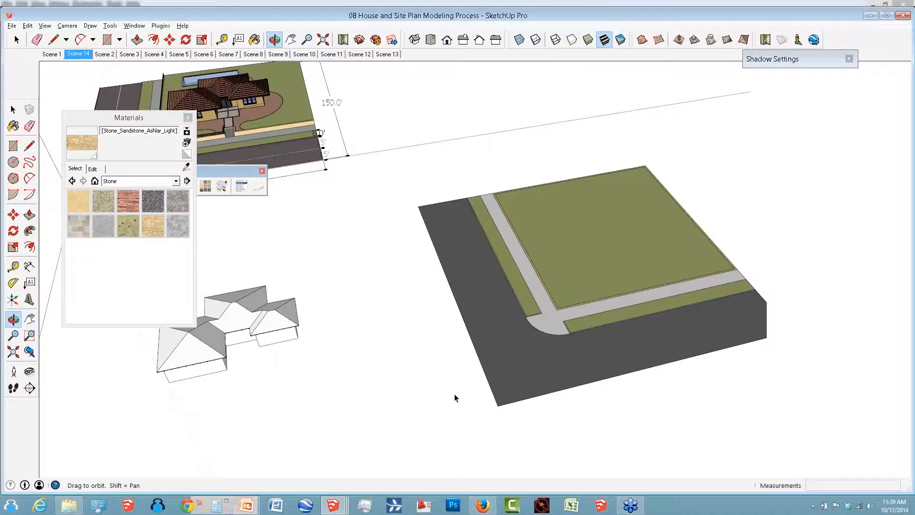
pyautogui.moveTo(455, 396); pyautogui.dragTo(330, 301)
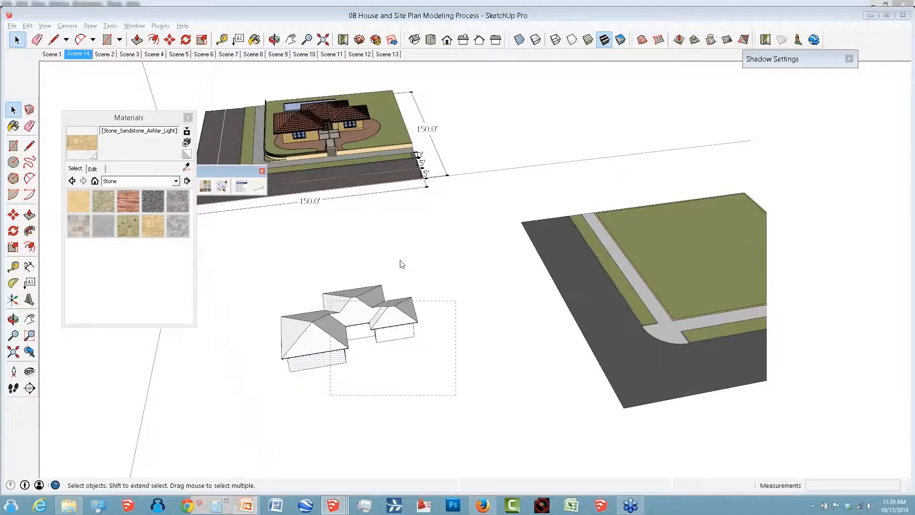
pyautogui.press('g')
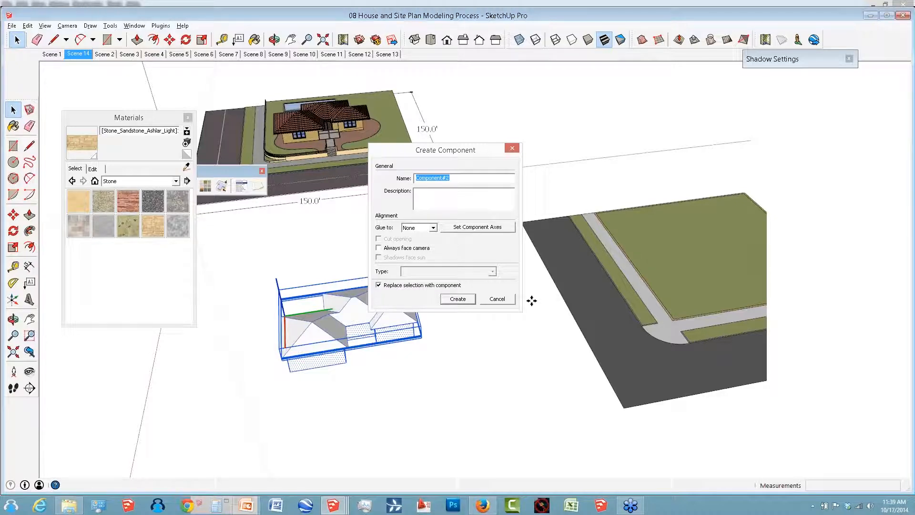
pyautogui.press('Return')
# Move the house component across to the new site plan and set it down on the empty ground beyond the lot.
pyautogui.press('m')
pyautogui.click(290, 371)
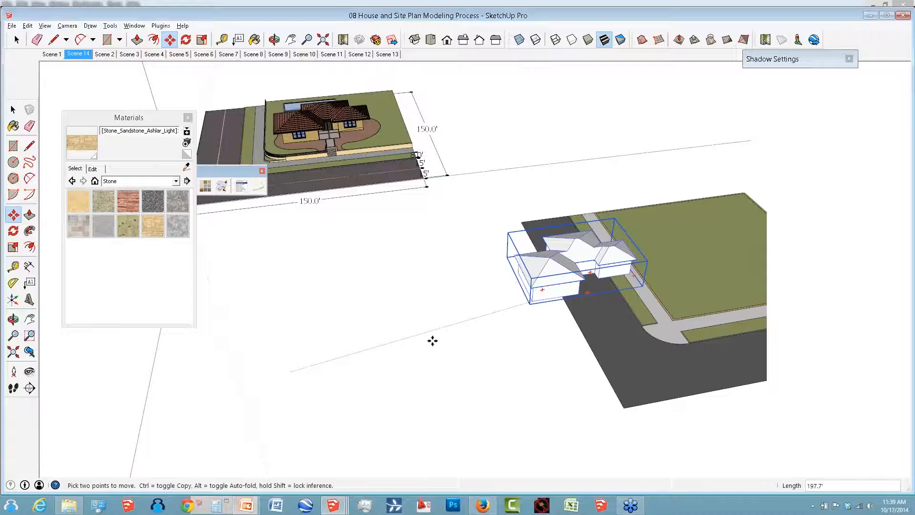
pyautogui.moveTo(432, 341); pyautogui.dragTo(550, 290, button='middle')
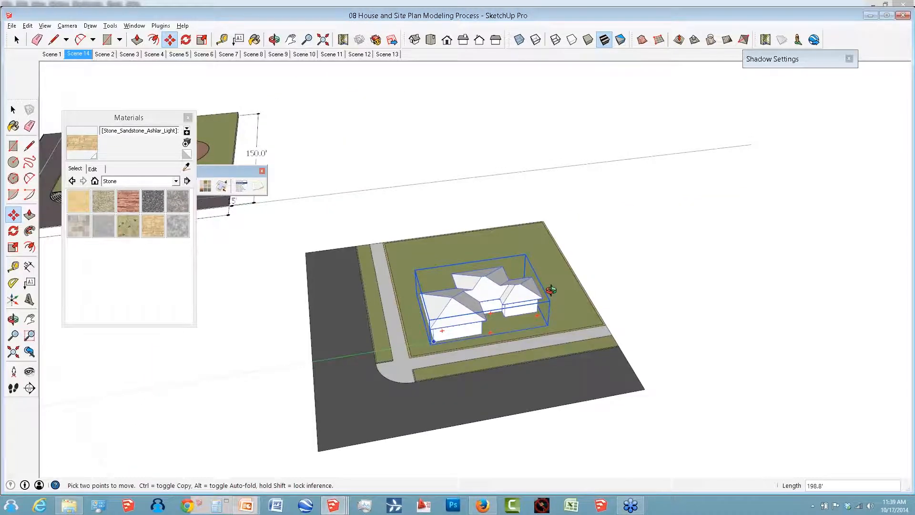
pyautogui.moveTo(551, 290); pyautogui.dragTo(550, 288, button='middle')
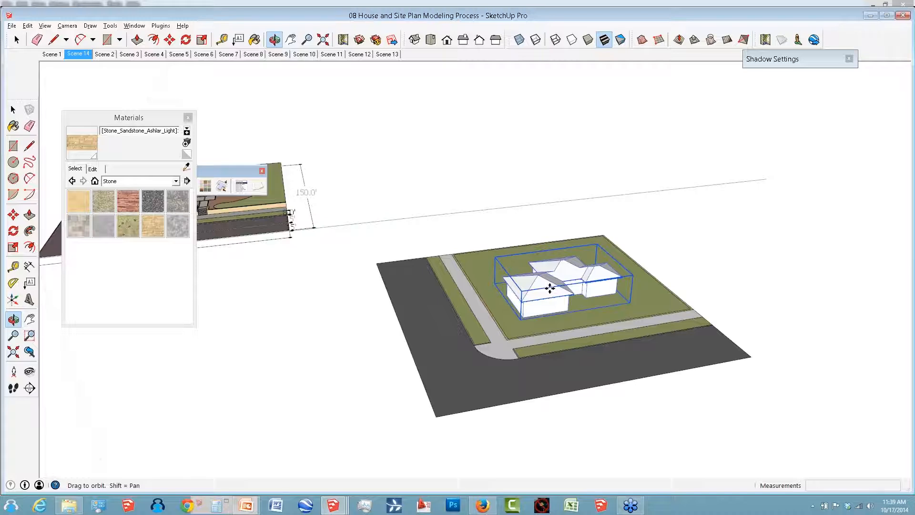
pyautogui.moveTo(550, 288); pyautogui.dragTo(543, 327, button='middle')
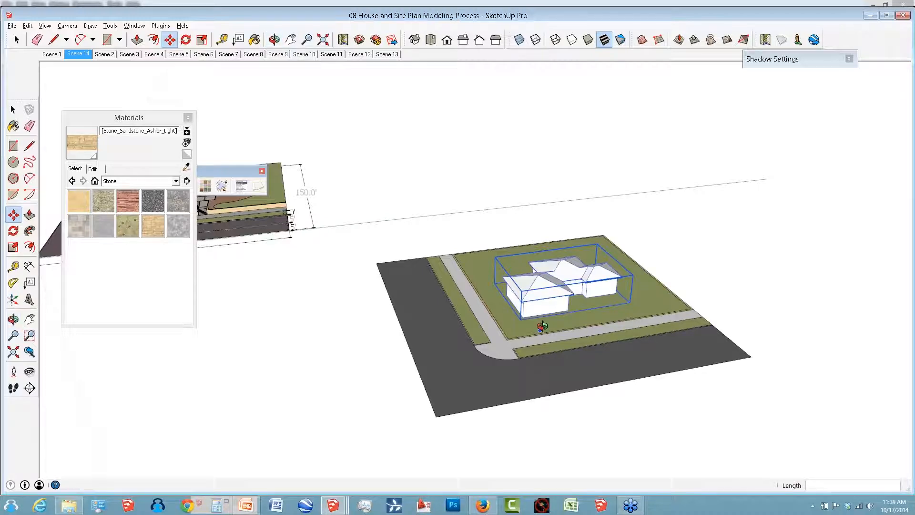
pyautogui.moveTo(543, 326); pyautogui.dragTo(540, 342, button='middle')
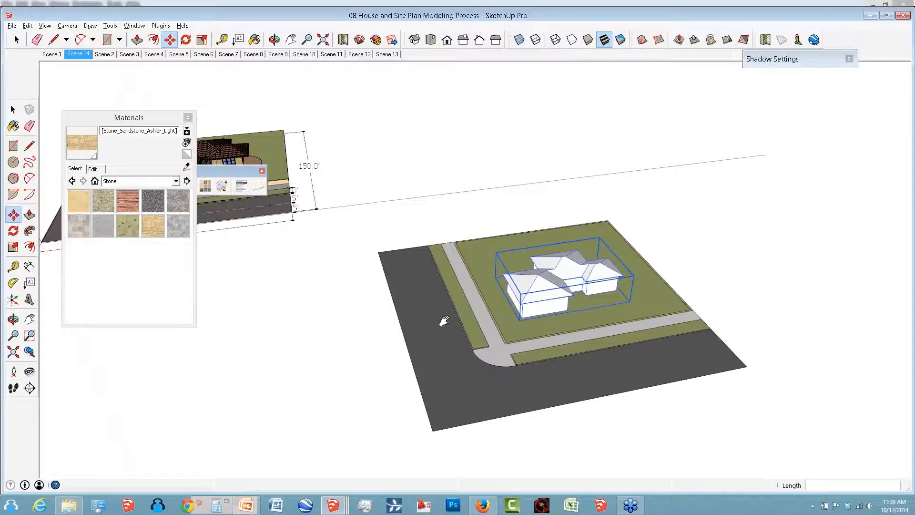
pyautogui.scroll(3, 461, 406)
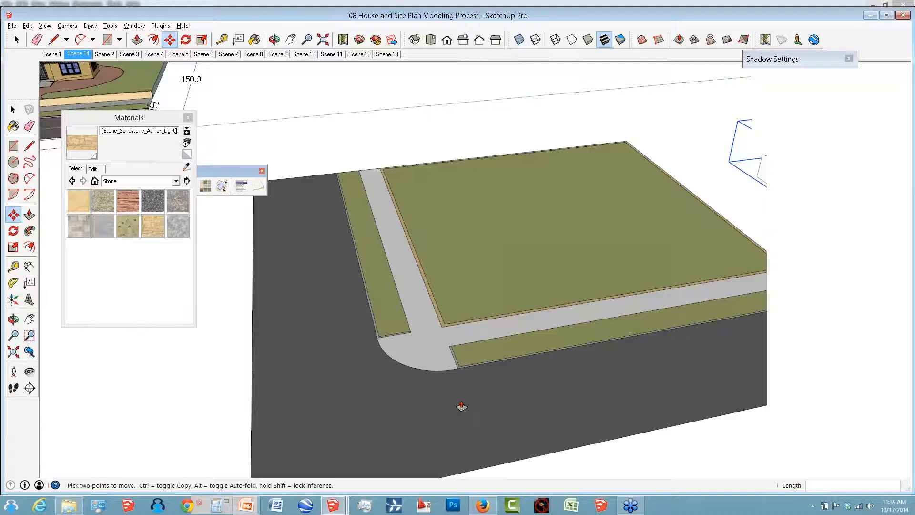
# Push/Pull the sidewalk, curbs, grass strips and lot up 0.5' above the street.
pyautogui.scroll(3, 427, 372)
pyautogui.press('p')
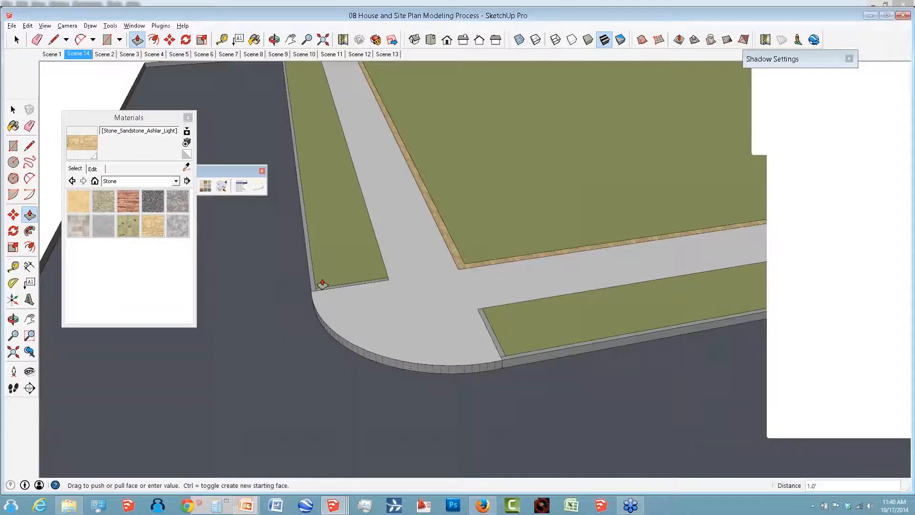
pyautogui.scroll(3, 322, 284)
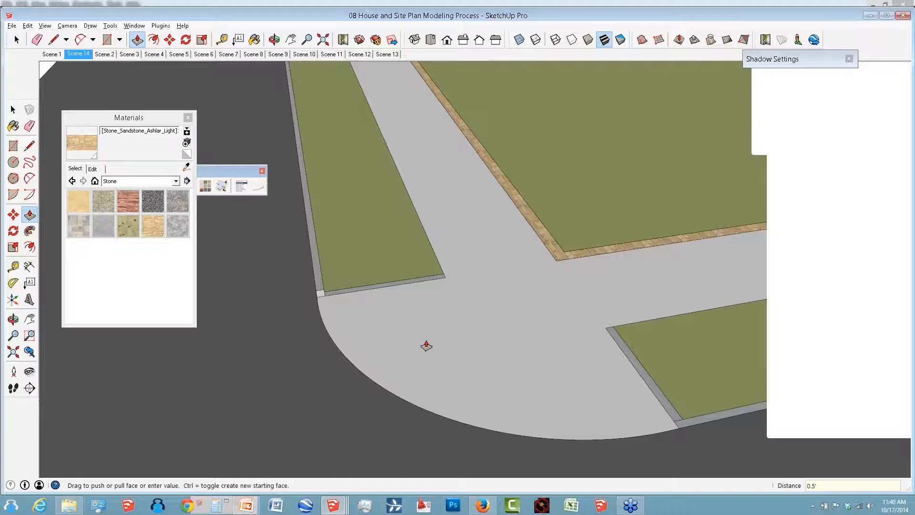
pyautogui.doubleClick(426, 345)
pyautogui.scroll(2, 323, 300)
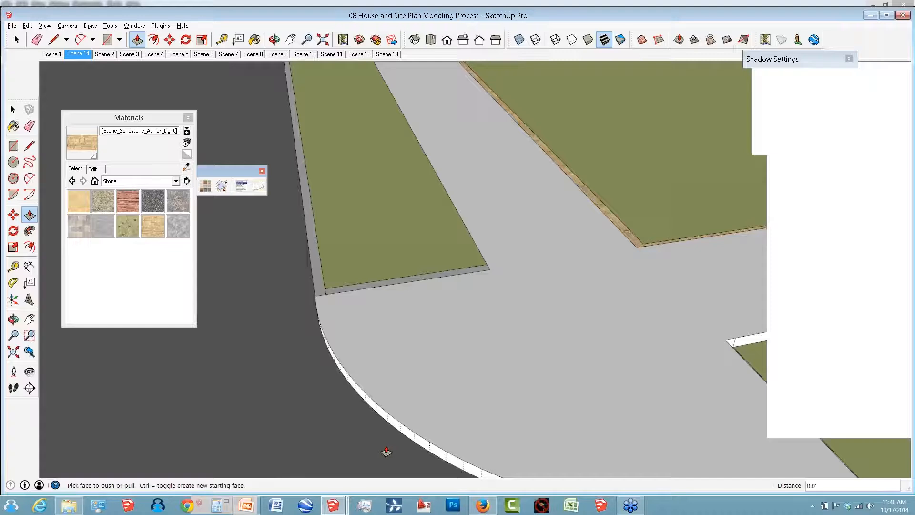
pyautogui.keyDown('shift'); pyautogui.moveTo(711, 260); pyautogui.dragTo(333, 186, button='middle'); pyautogui.keyUp('shift')
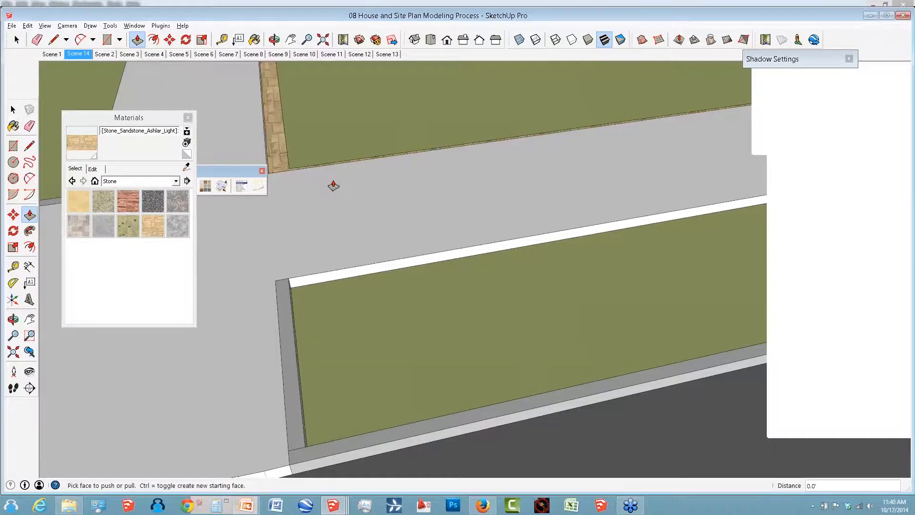
pyautogui.moveTo(333, 186); pyautogui.dragTo(347, 234, button='middle')
pyautogui.click(458, 173)
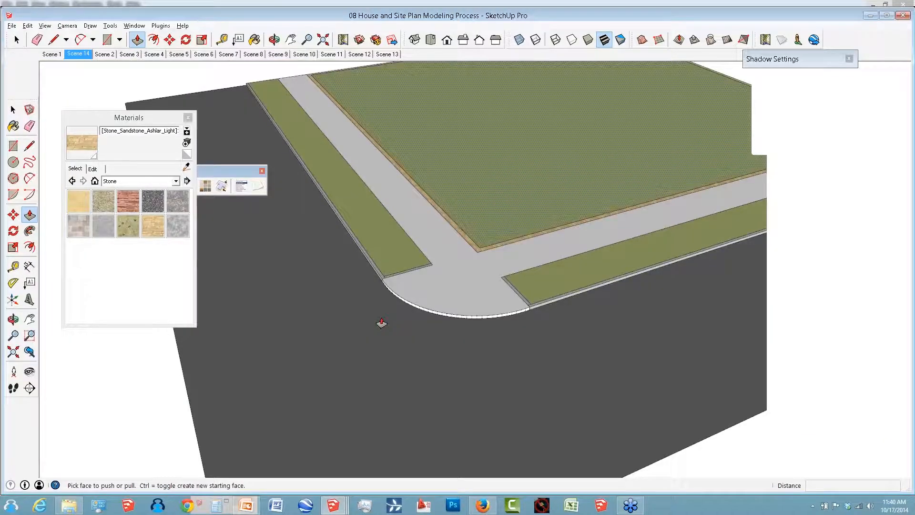
# Push/Pull the lot's sandstone border strip and its grass face up 3' above the sidewalk.
pyautogui.scroll(5, 541, 143)
pyautogui.click(435, 343)
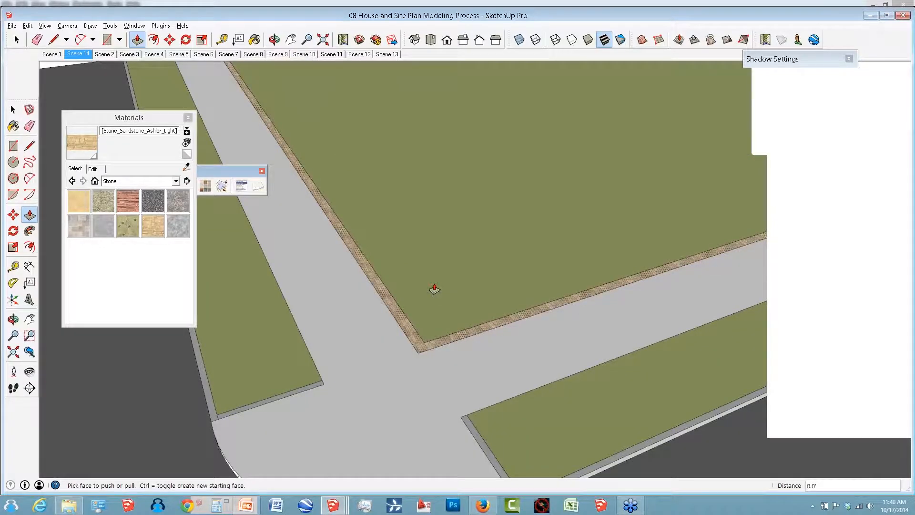
pyautogui.write('3')
pyautogui.press('Return')
pyautogui.moveTo(434, 289); pyautogui.dragTo(442, 322, button='middle')
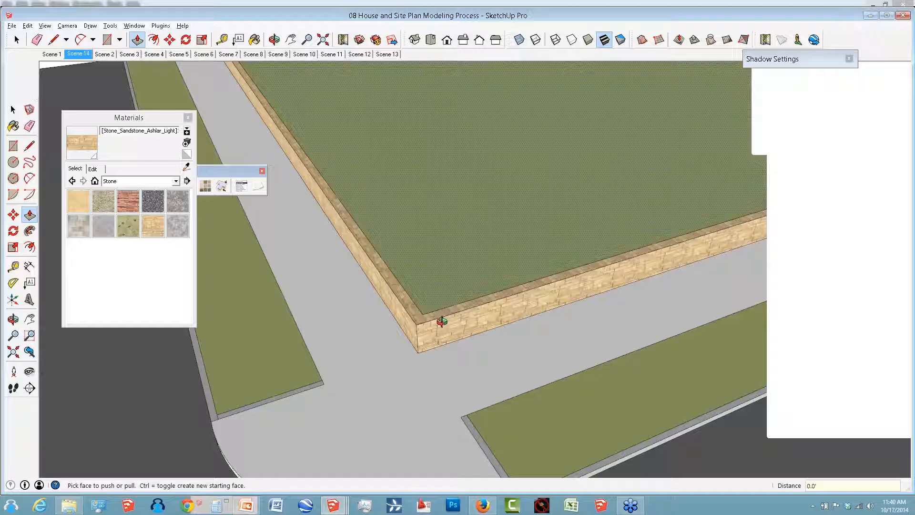
pyautogui.moveTo(442, 322); pyautogui.dragTo(408, 279, button='middle')
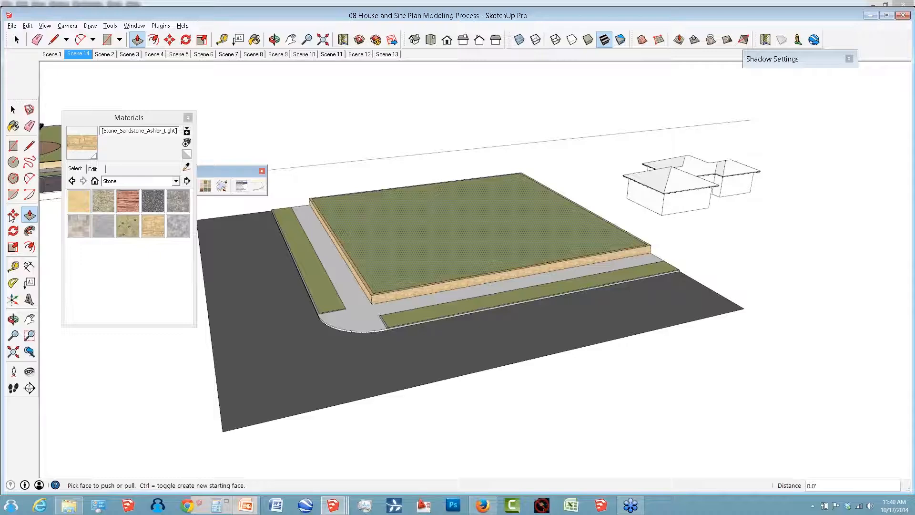
# Move the house component by its base corner about 122.2' onto the raised grass lot.
pyautogui.click(12, 215)
pyautogui.scroll(2, 660, 189)
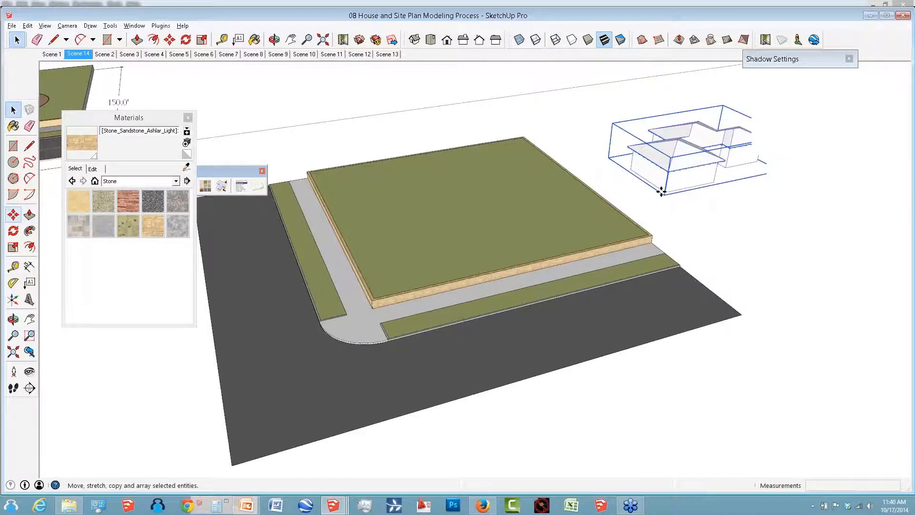
pyautogui.click(400, 248)
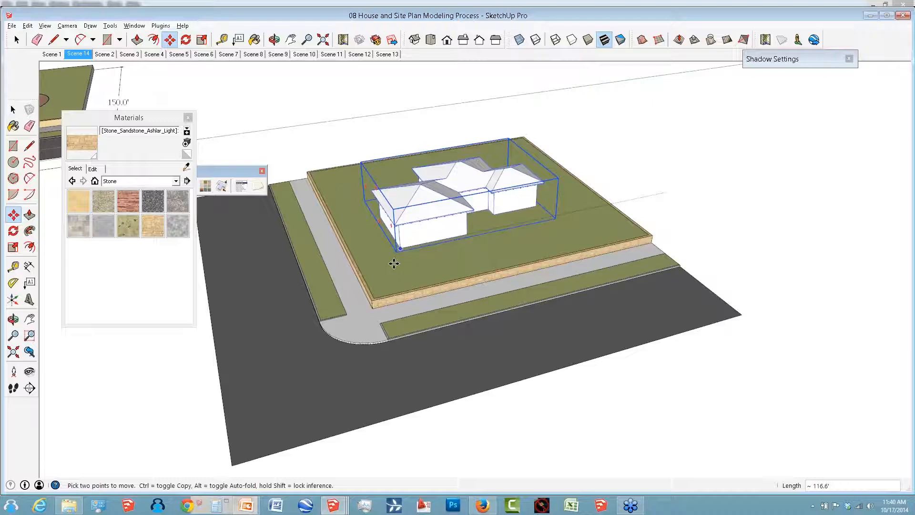
pyautogui.click(394, 263)
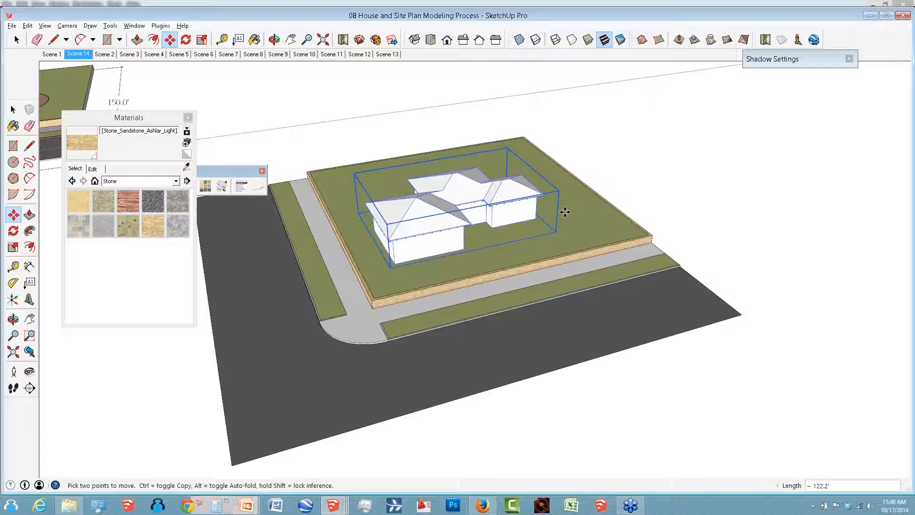
# Draw a line about 21.8' long from the inner front corner of the smaller front wing out across the lawn toward the sidewalk.
pyautogui.scroll(3, 456, 191)
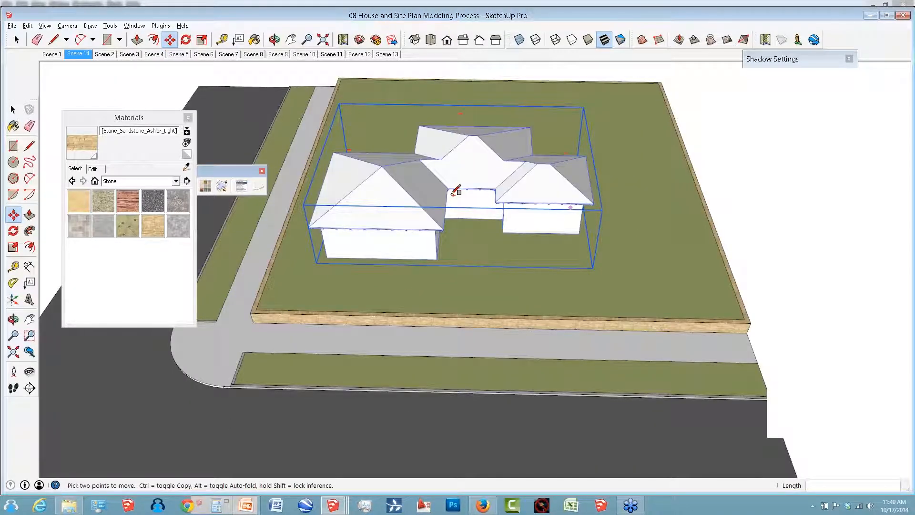
pyautogui.press('r')
pyautogui.scroll(3, 477, 248)
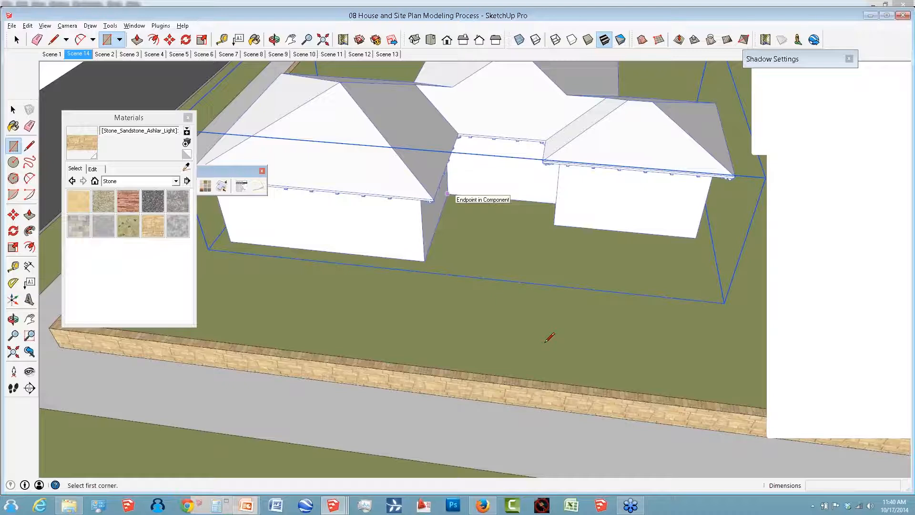
pyautogui.press('l')
pyautogui.click(539, 346)
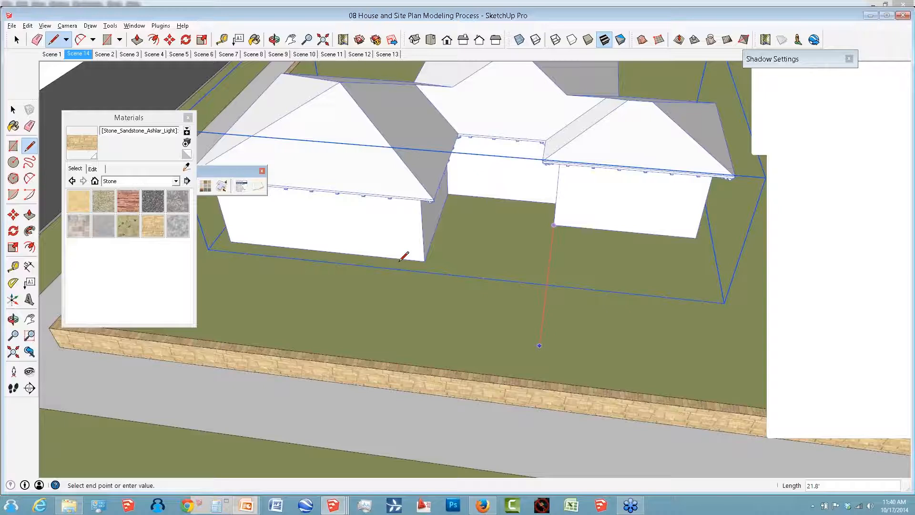
pyautogui.click(401, 260)
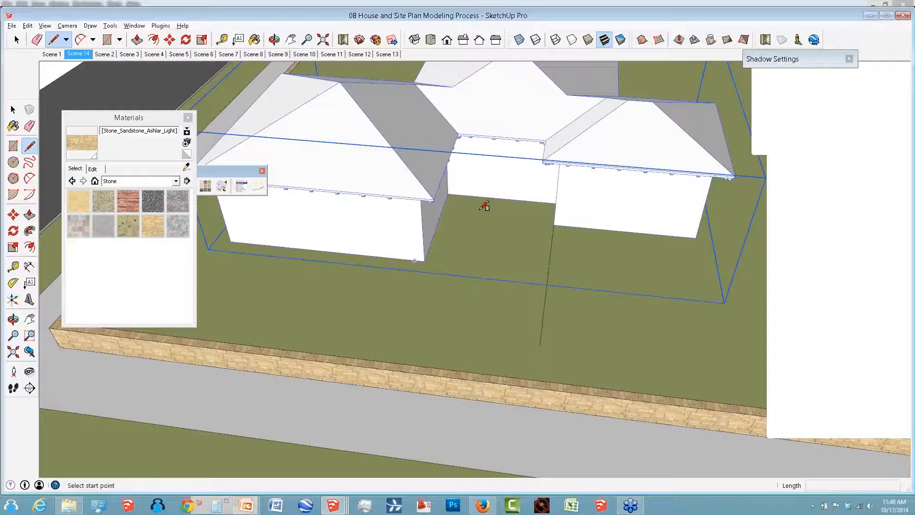
# Draw a rectangular patio filling the recess between the two front wings, paint it with the sidewalk's Color_001 and erase the leftover guide line.
pyautogui.press('r')
pyautogui.click(474, 209)
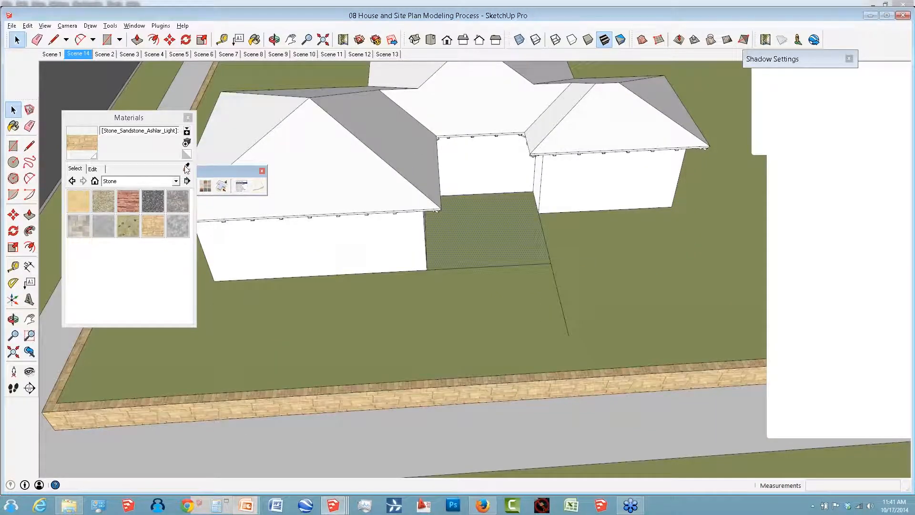
pyautogui.click(186, 168)
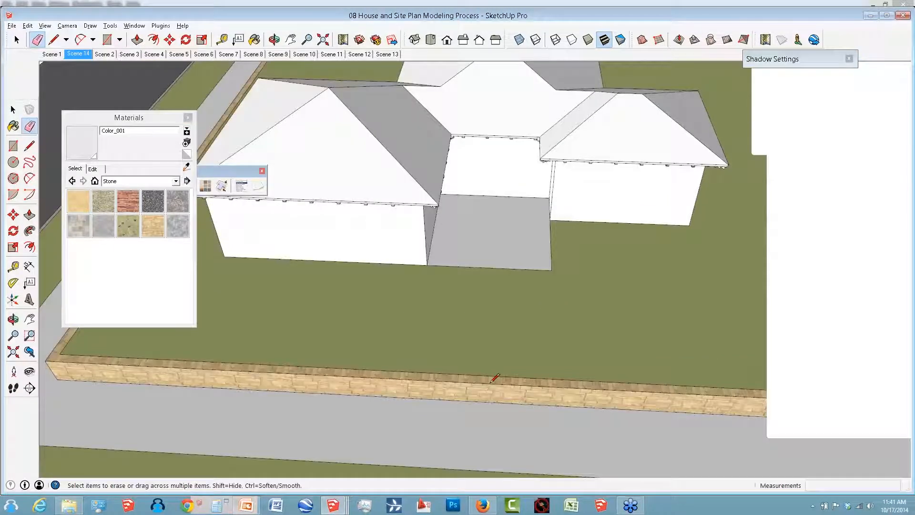
# Draw a center line across the lawn from the outer edge of the stone wall to the midpoint of the patio's front edge.
pyautogui.press('l')
pyautogui.click(489, 384)
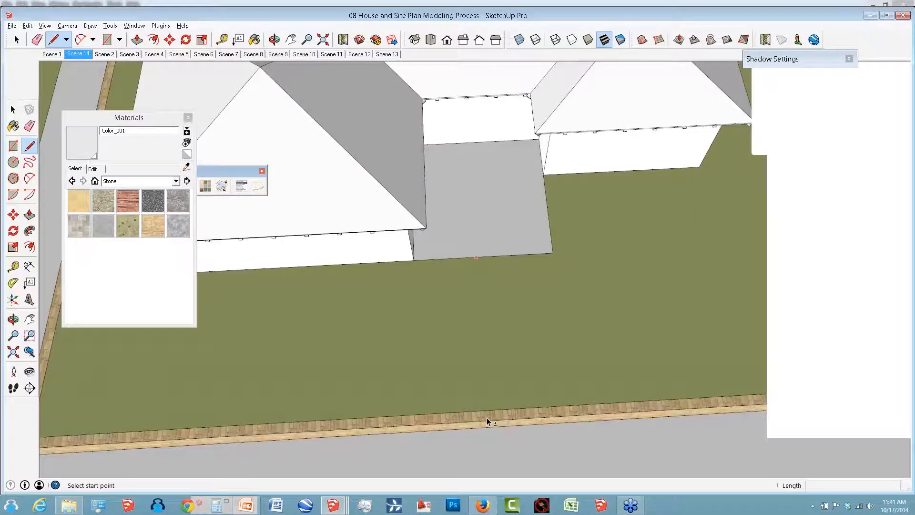
pyautogui.click(488, 418)
pyautogui.click(477, 258)
pyautogui.press('space')
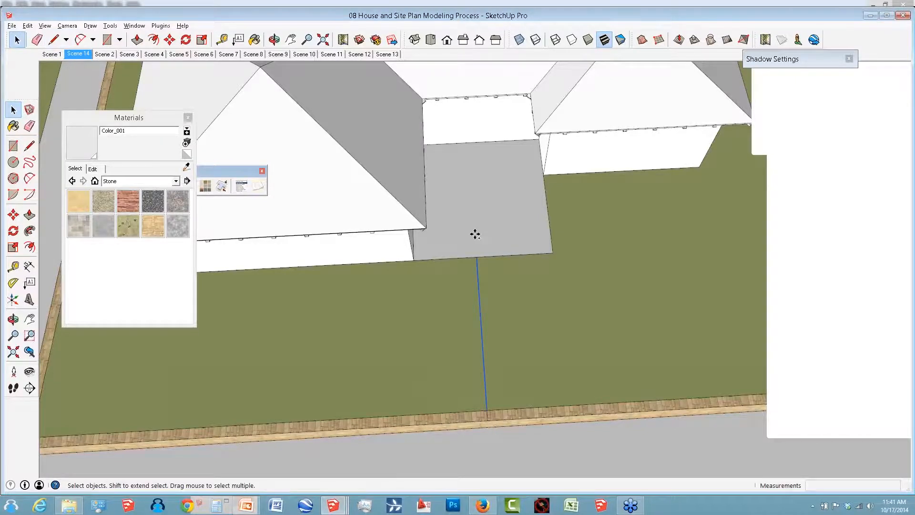
# Copy the walkway's center line 2' toward the smaller front wing.
pyautogui.scroll(2, 475, 234)
pyautogui.press('m')
pyautogui.press('ctrl')
pyautogui.click(473, 238)
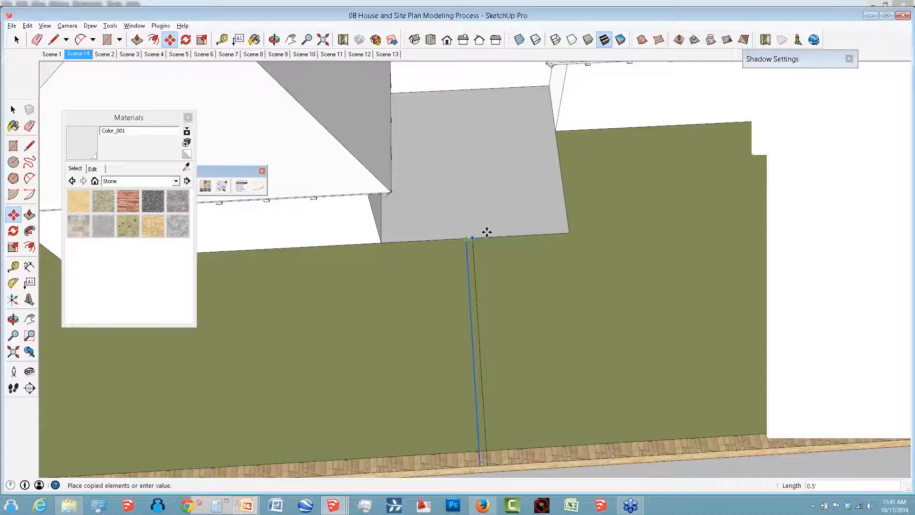
pyautogui.write("2'")
pyautogui.press('Return')
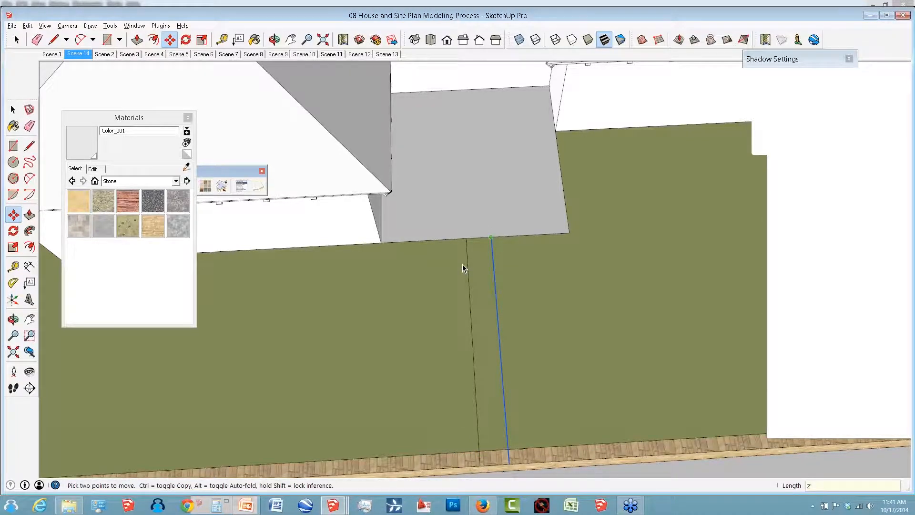
# Copy the walkway's center line 2' to its other side, toward the larger front wing.
pyautogui.click(467, 265)
pyautogui.press('m')
pyautogui.press('ctrl')
pyautogui.click(466, 239)
pyautogui.write("2'")
pyautogui.press('Return')
pyautogui.press('space')
# Paint the strip between the outer lines with Color_001 as a walkway and erase the lines inside it, including where it crosses the wall.
pyautogui.press('b')
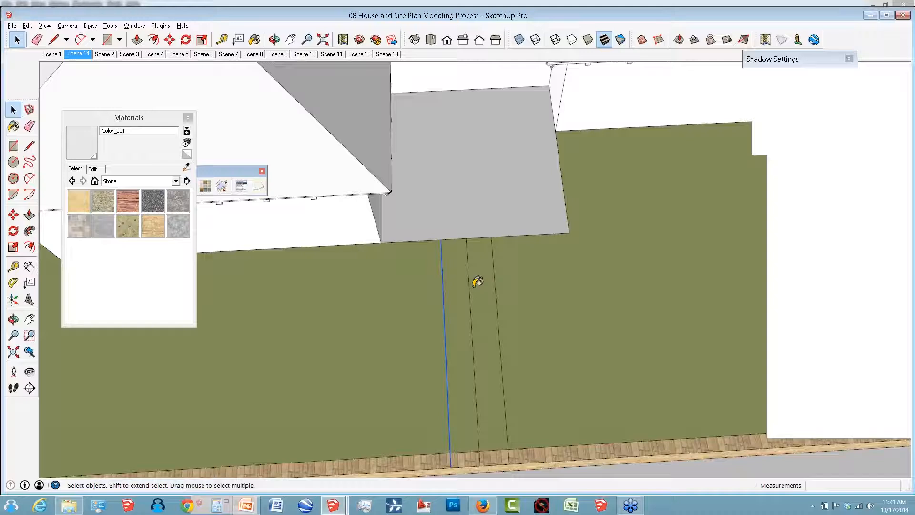
pyautogui.click(478, 281)
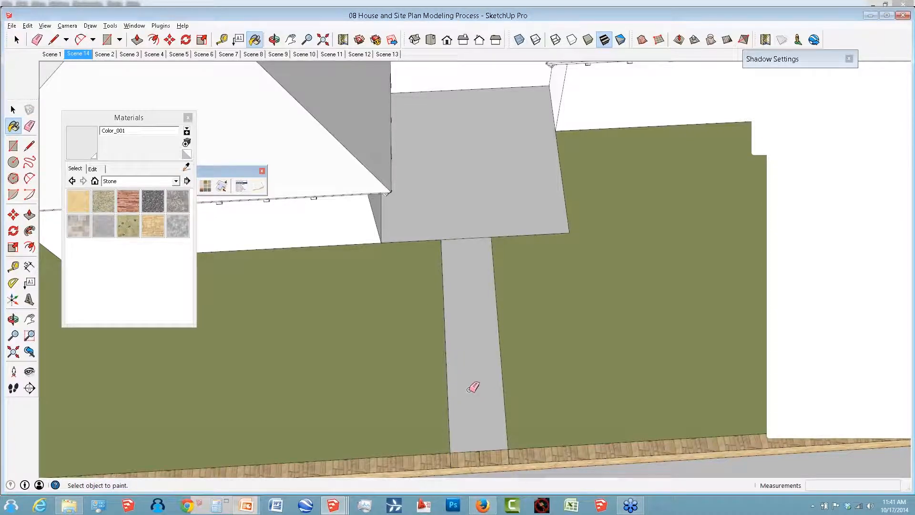
pyautogui.press('e')
pyautogui.scroll(2, 469, 389)
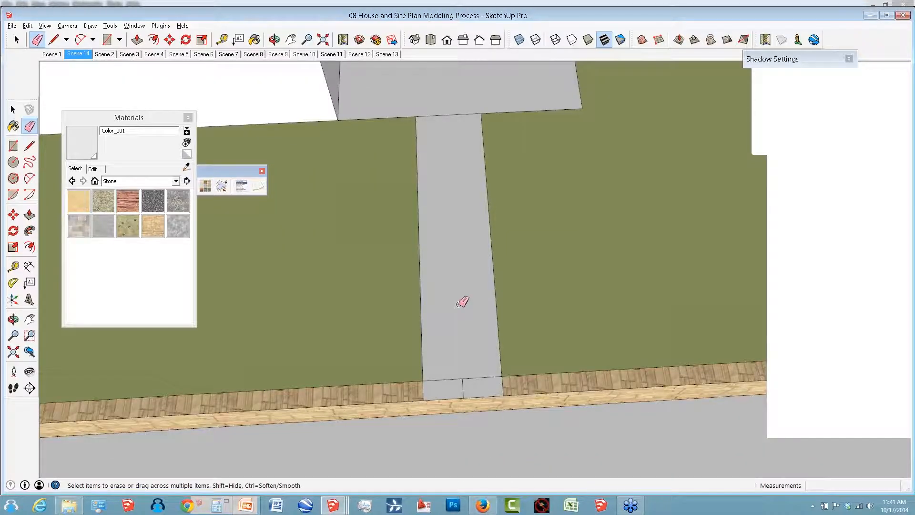
pyautogui.scroll(-2, 462, 301)
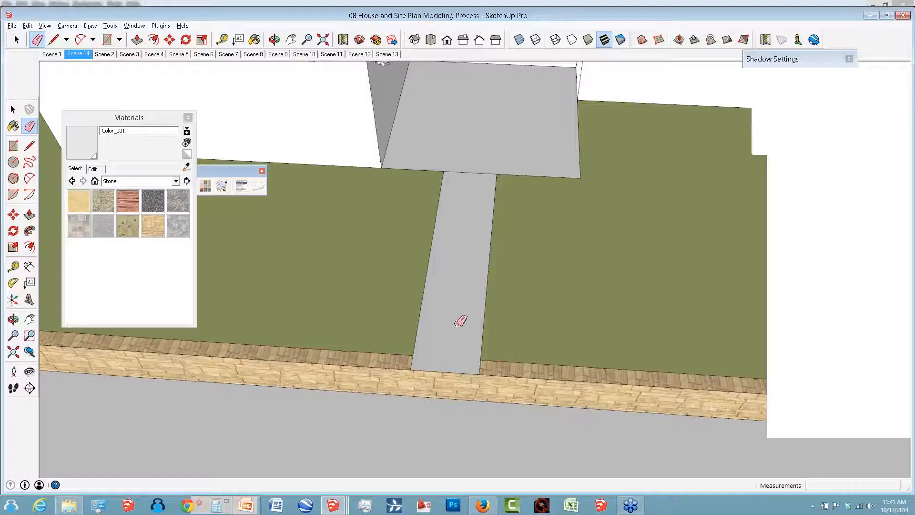
pyautogui.scroll(2, 487, 379)
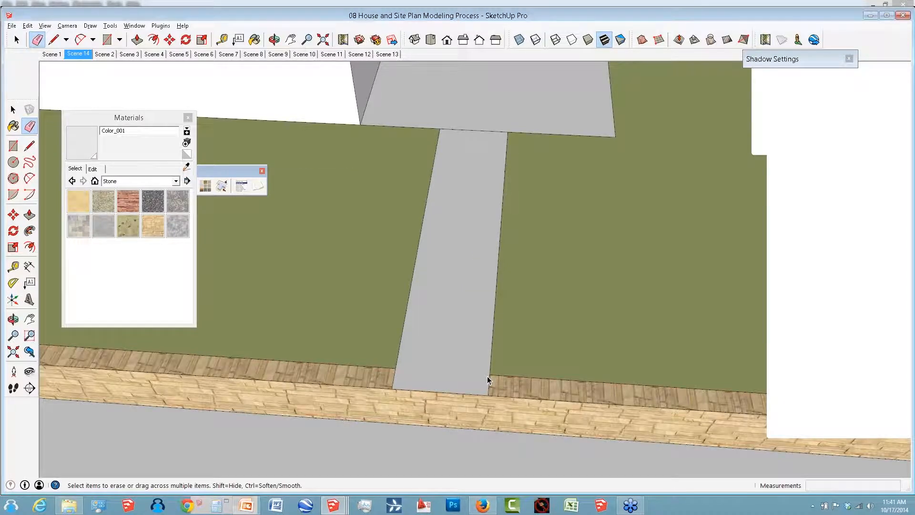
# Undo the last erase, Push/Pull the walkway's wall section down to the sidewalk and push its back face 5.8' toward the house.
pyautogui.hotkey('ctrl', 'z')
pyautogui.press('p')
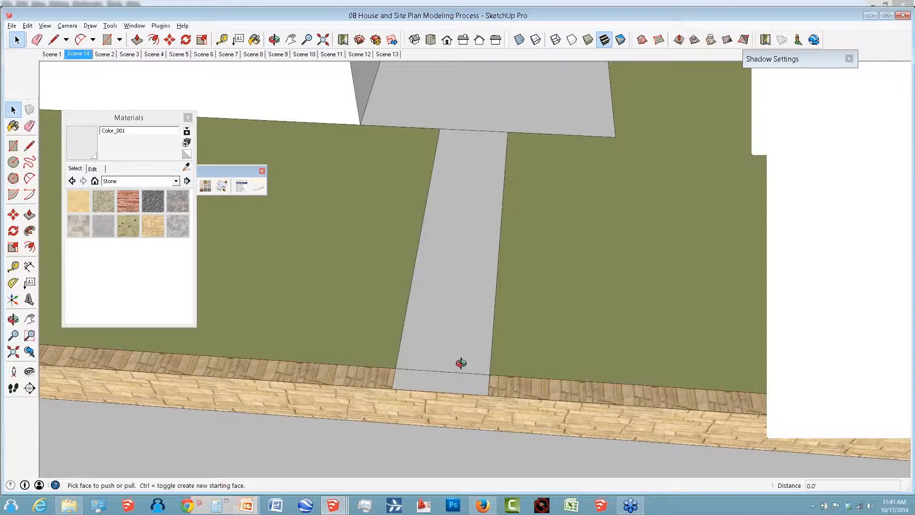
pyautogui.moveTo(461, 363); pyautogui.dragTo(472, 277, button='middle')
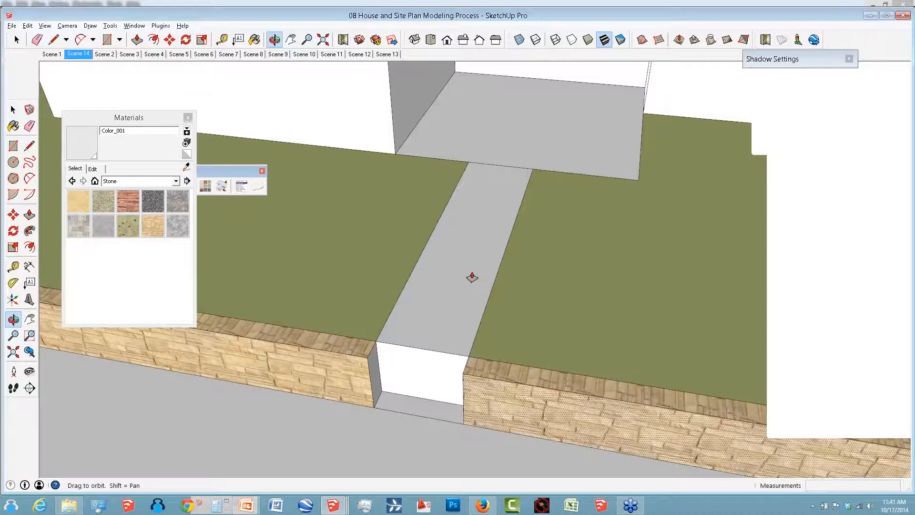
pyautogui.moveTo(472, 276); pyautogui.dragTo(405, 405, button='middle')
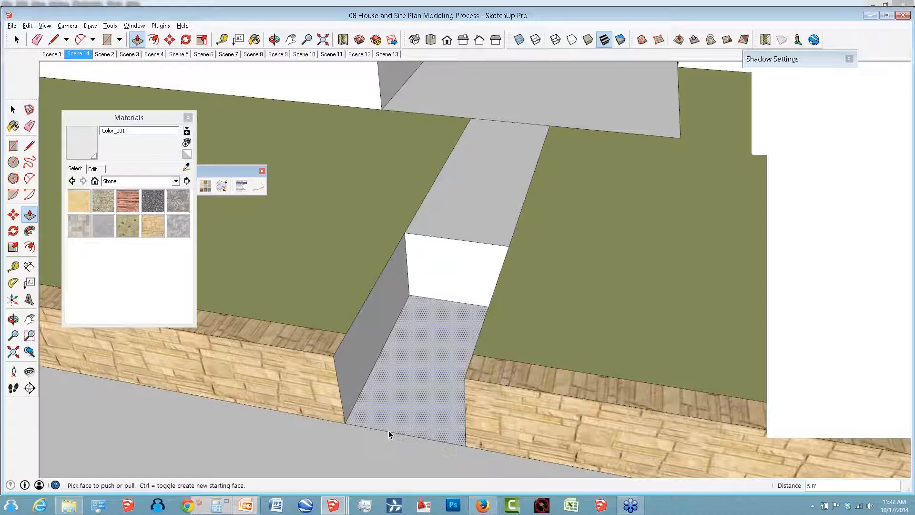
# Copy the front edge of the opening's floor inward at 1' spacing to divide the floor into stair treads.
pyautogui.press('space')
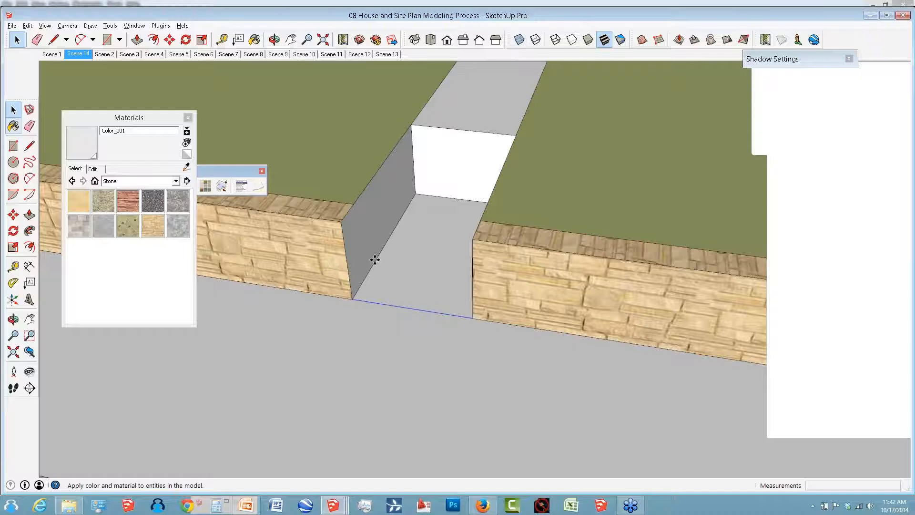
pyautogui.press('m')
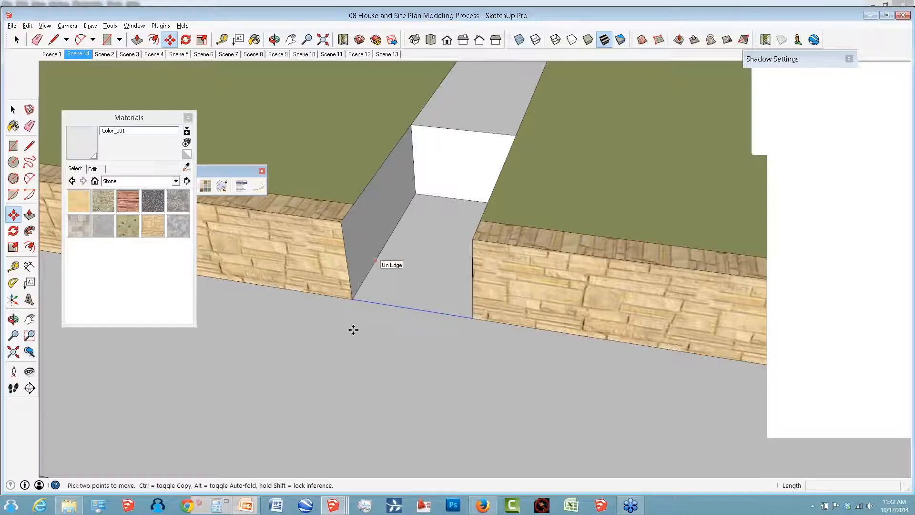
pyautogui.scroll(2, 348, 301)
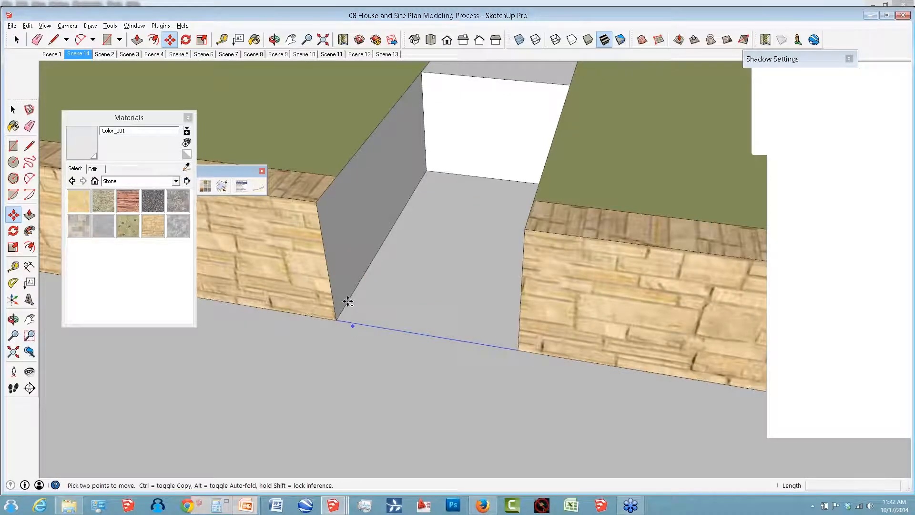
pyautogui.press('ctrl')
pyautogui.click(348, 301)
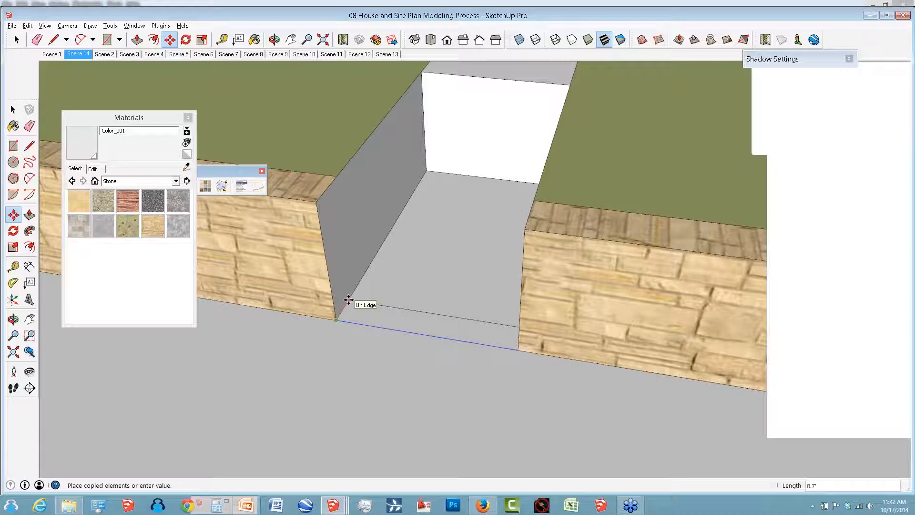
pyautogui.write('1')
pyautogui.press('Return')
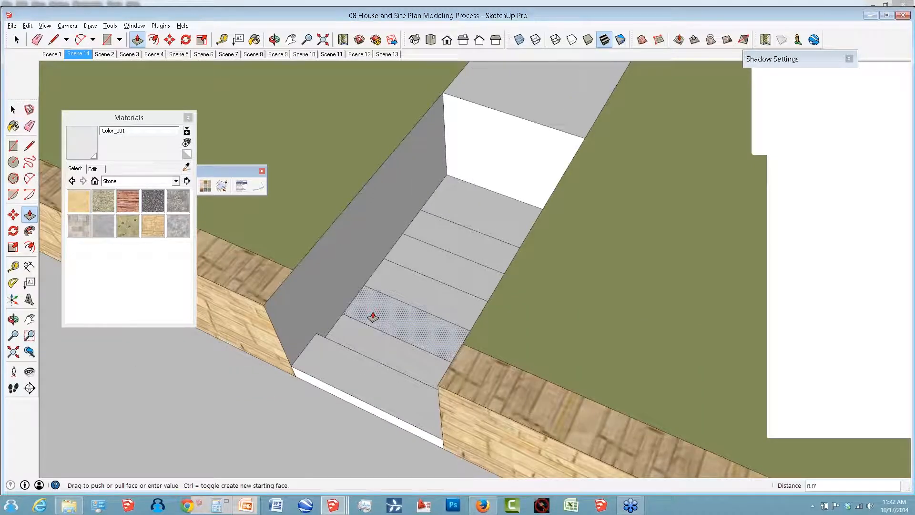
# Push/Pull the tread faces up to successively greater heights to form a staircase rising from the sidewalk.
pyautogui.moveTo(373, 317); pyautogui.dragTo(331, 294, button='middle')
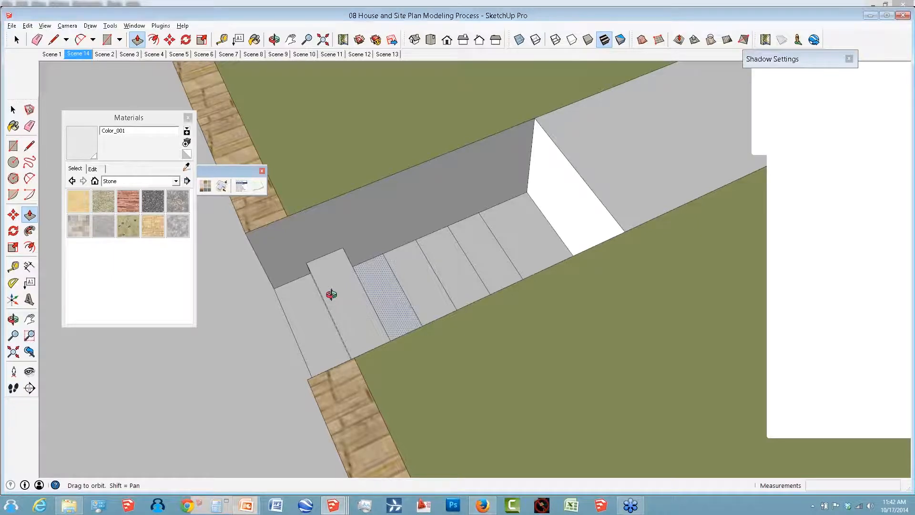
pyautogui.moveTo(331, 294); pyautogui.dragTo(390, 289, button='middle')
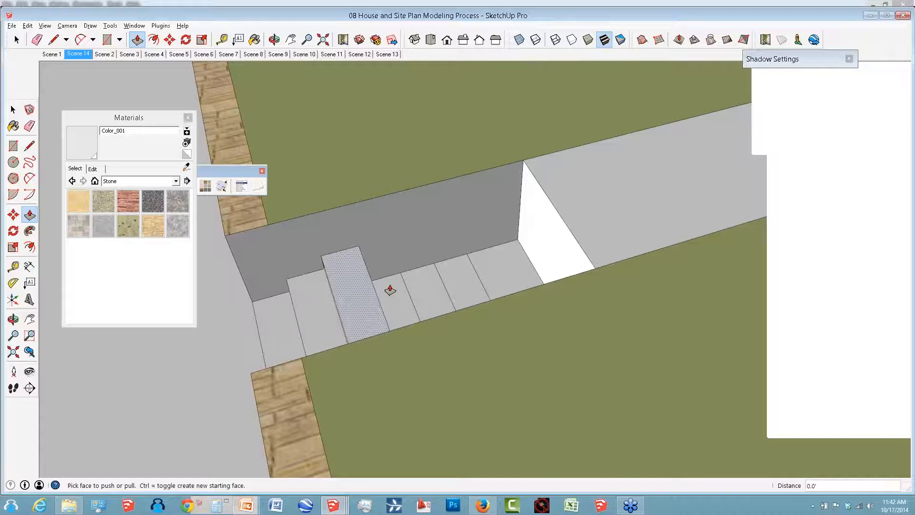
pyautogui.moveTo(390, 290); pyautogui.dragTo(418, 350)
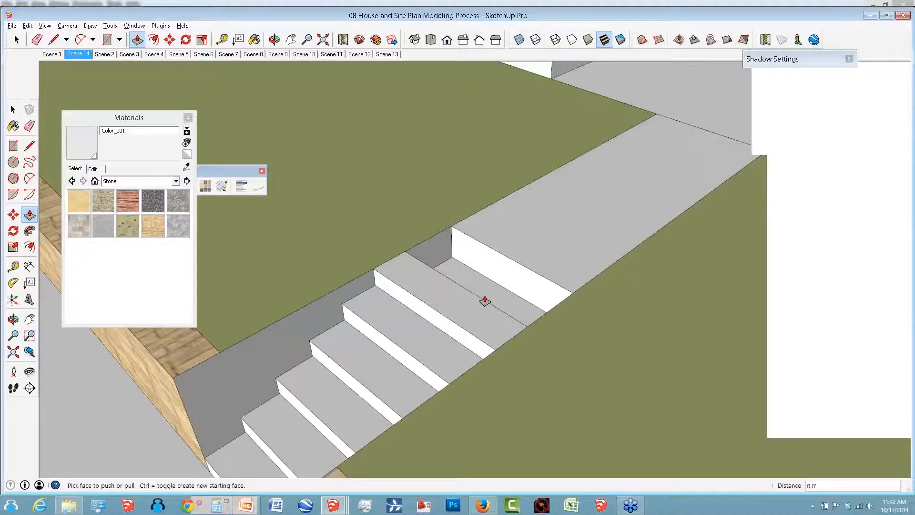
# Push/Pull the walkway's end riser 1.4' out to the top tread and paint the opening's side wall with Stone_Sandstone_Ashlar_Light.
pyautogui.moveTo(485, 301); pyautogui.dragTo(542, 314)
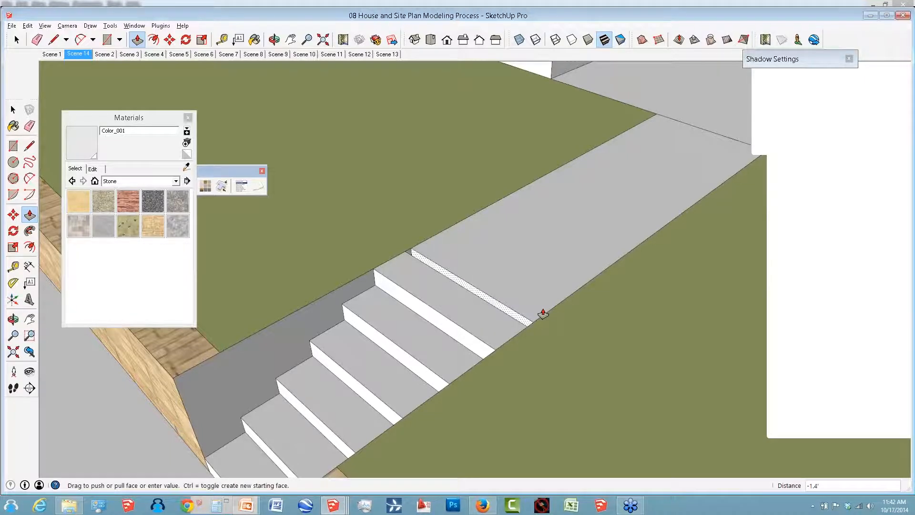
pyautogui.scroll(2, 543, 314)
pyautogui.moveTo(543, 314); pyautogui.dragTo(588, 310, button='middle')
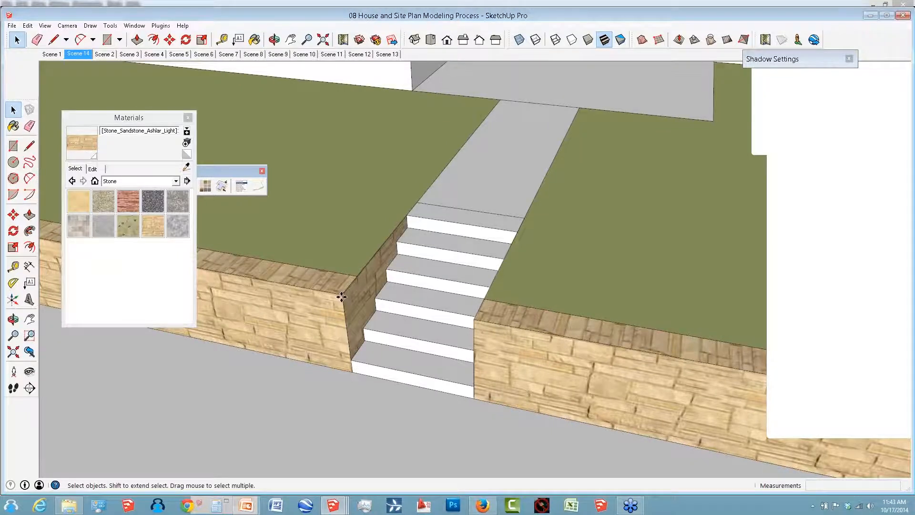
# Outline a 1' wide wall cap along the left side of the stairs and paint it with Stone_Sandstone_Ashlar_Light.
pyautogui.press('m')
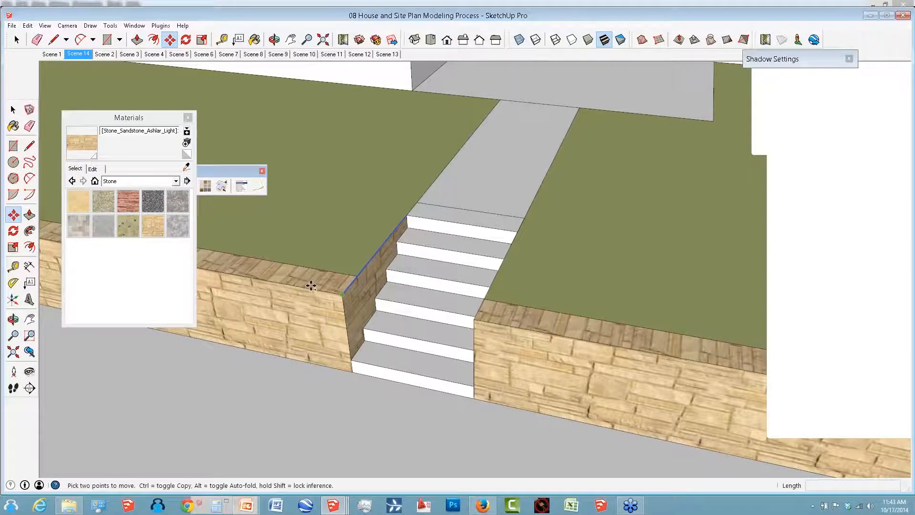
pyautogui.press('l')
pyautogui.click(311, 288)
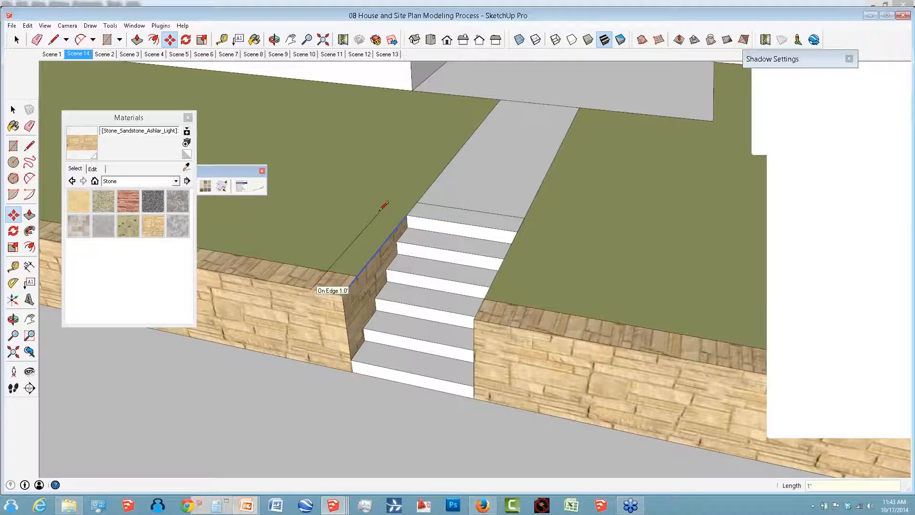
pyautogui.click(380, 211)
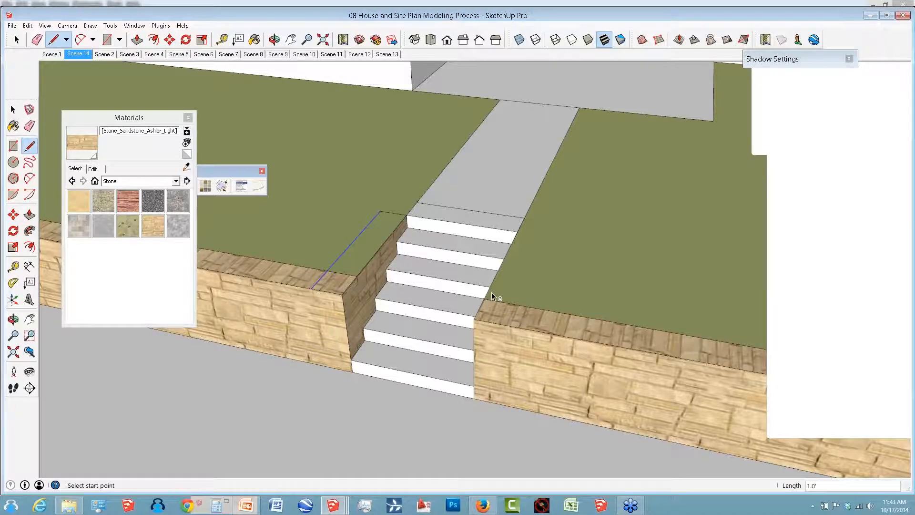
pyautogui.press('space')
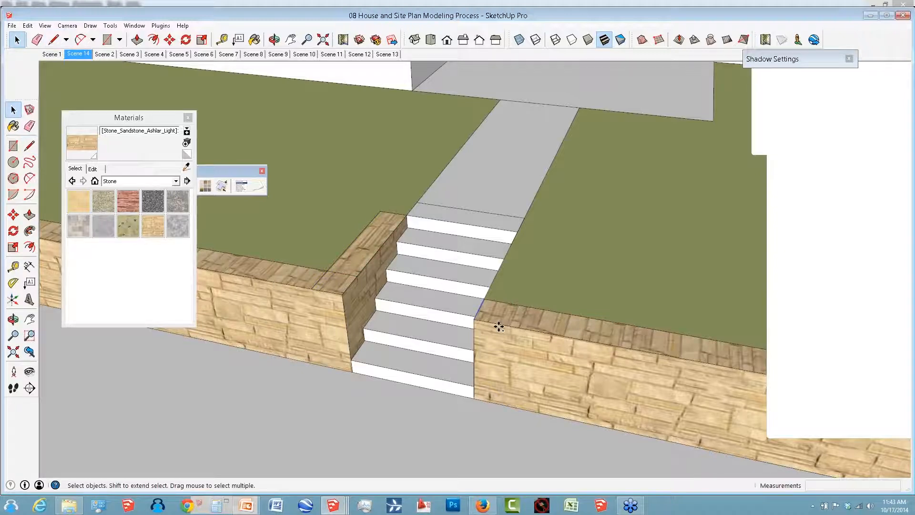
# Copy the stair opening's right top edge 1' outward, close off the strip and paint it with Stone_Sandstone_Ashlar_Light.
pyautogui.press('m')
pyautogui.click(499, 326)
pyautogui.press('ctrl')
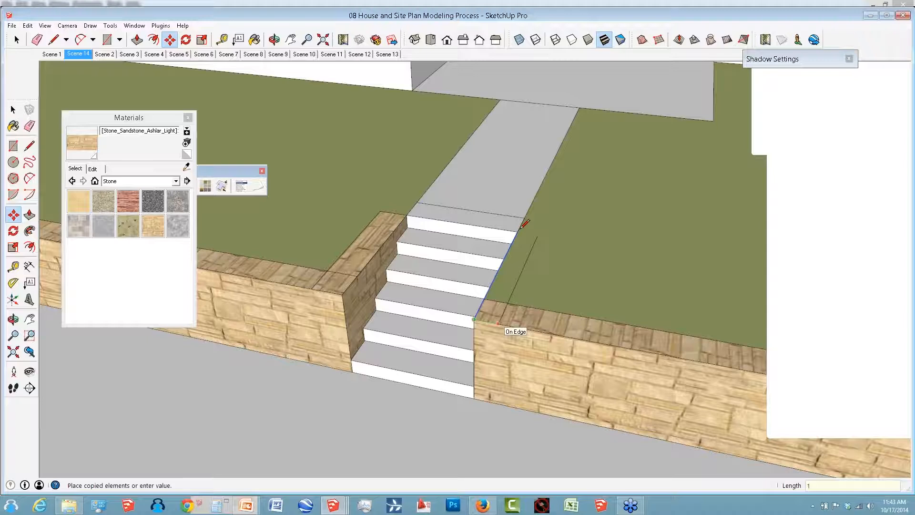
pyautogui.write('1')
pyautogui.press('Return')
pyautogui.press('l')
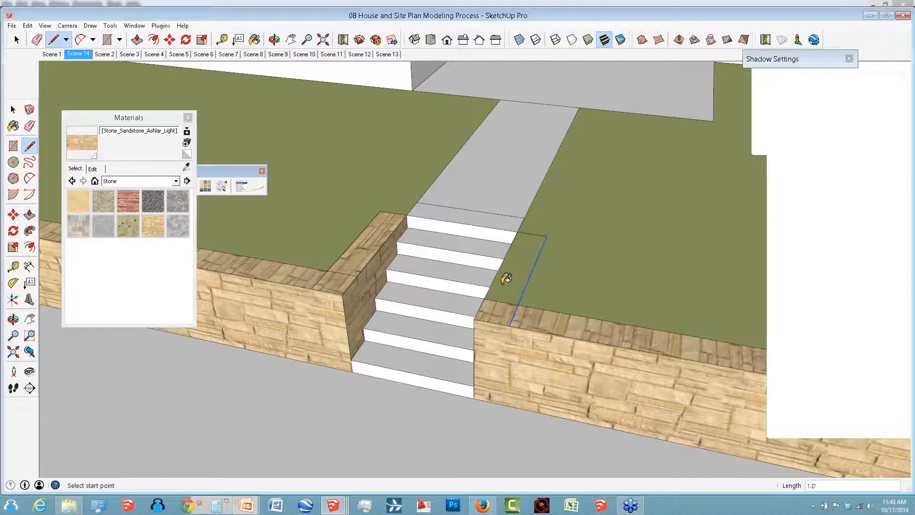
pyautogui.press('b')
pyautogui.click(506, 279)
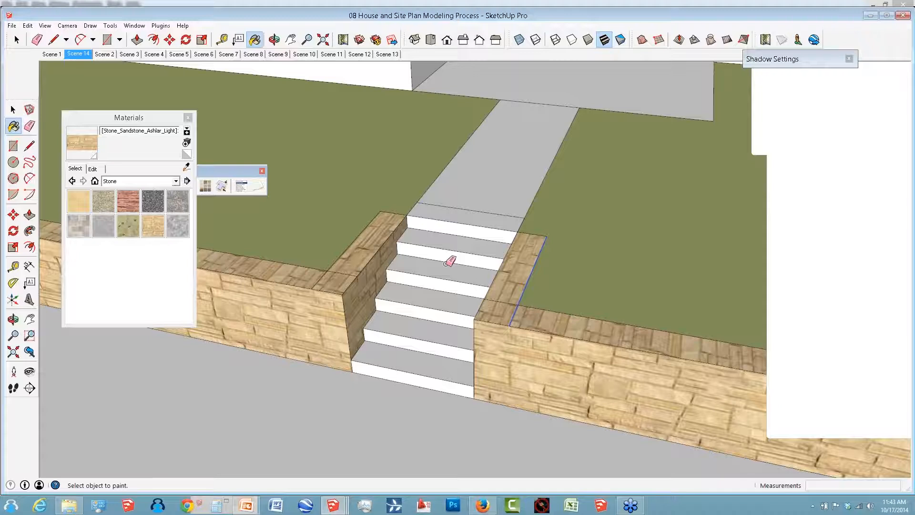
# Erase the seam lines where the stair's side wall caps meet the top of the front retaining wall.
pyautogui.press('e')
pyautogui.moveTo(446, 264); pyautogui.dragTo(468, 271, button='middle')
pyautogui.moveTo(451, 256); pyautogui.dragTo(468, 272)
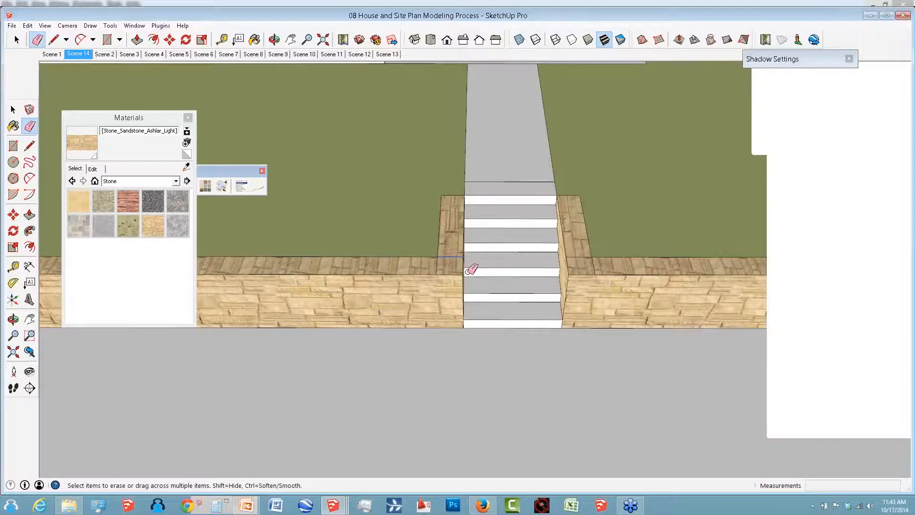
# Draw an arc on the lawn from the walkway's edge, curving around the front of the smaller front wing to its outer side.
pyautogui.scroll(-5, 464, 354)
pyautogui.moveTo(463, 355); pyautogui.dragTo(474, 351, button='middle')
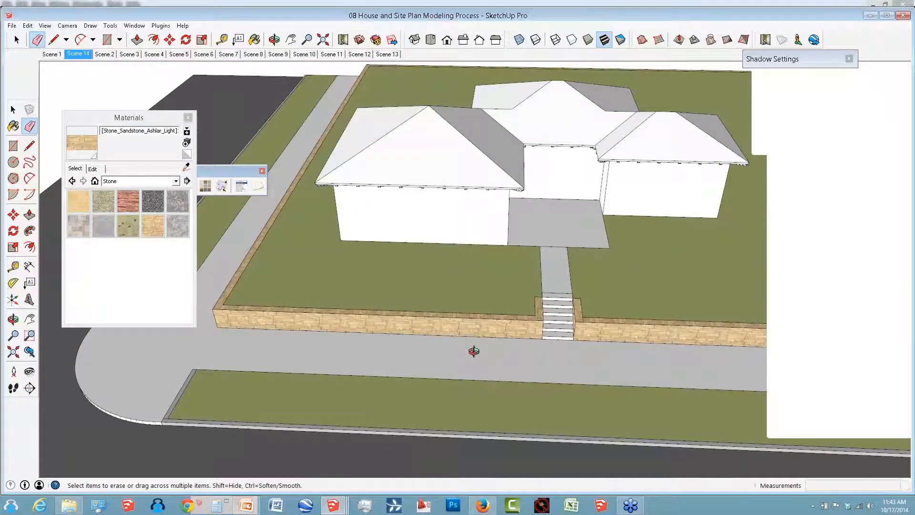
pyautogui.press('space')
pyautogui.press('a')
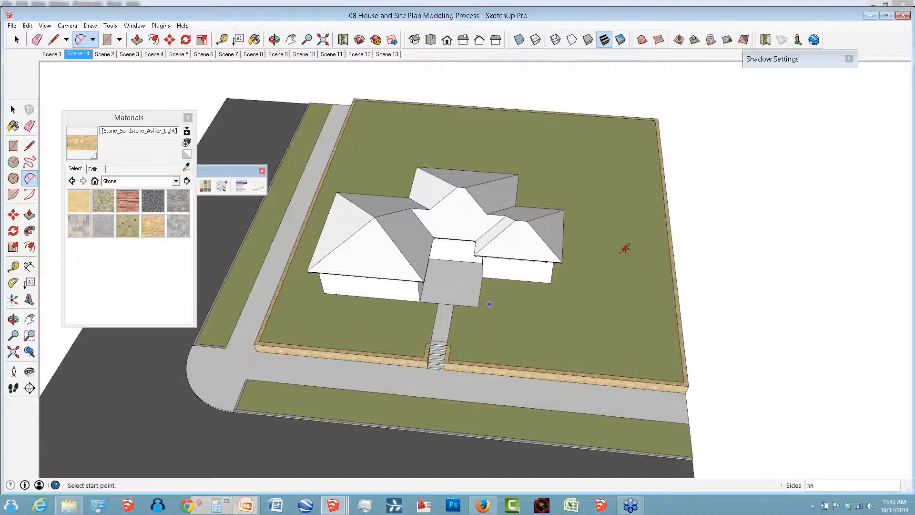
pyautogui.moveTo(625, 248); pyautogui.dragTo(666, 368, button='middle')
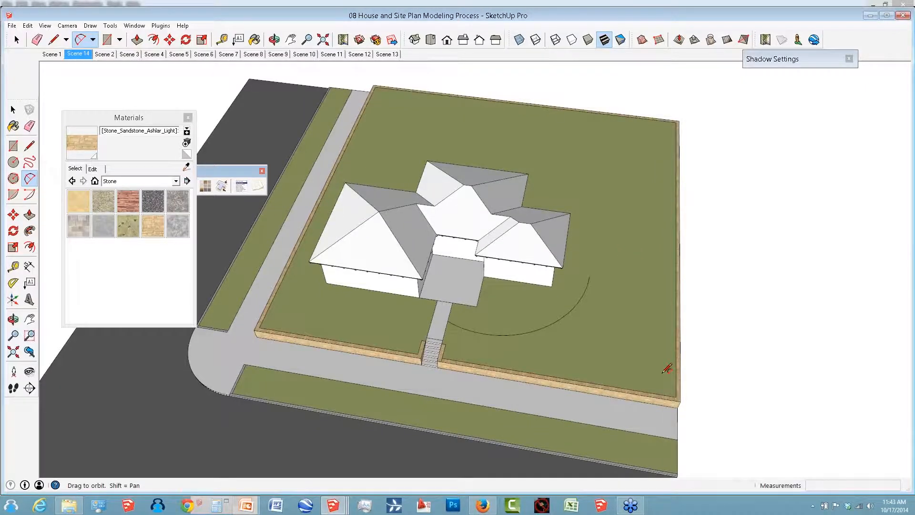
# Continue the lawn bed outline from the front arc's end with tangent arcs curving around the smaller front wing's outer side toward the rear.
pyautogui.moveTo(666, 368); pyautogui.dragTo(718, 232, button='middle')
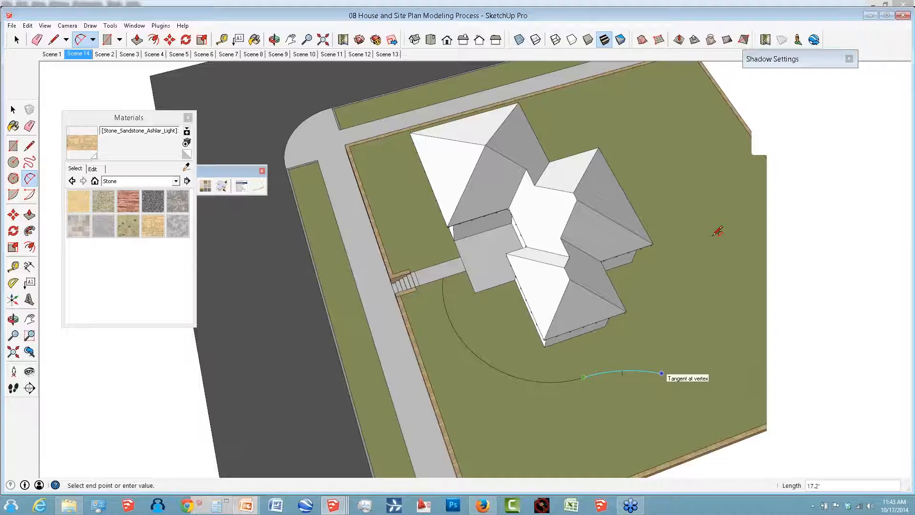
pyautogui.click(717, 231)
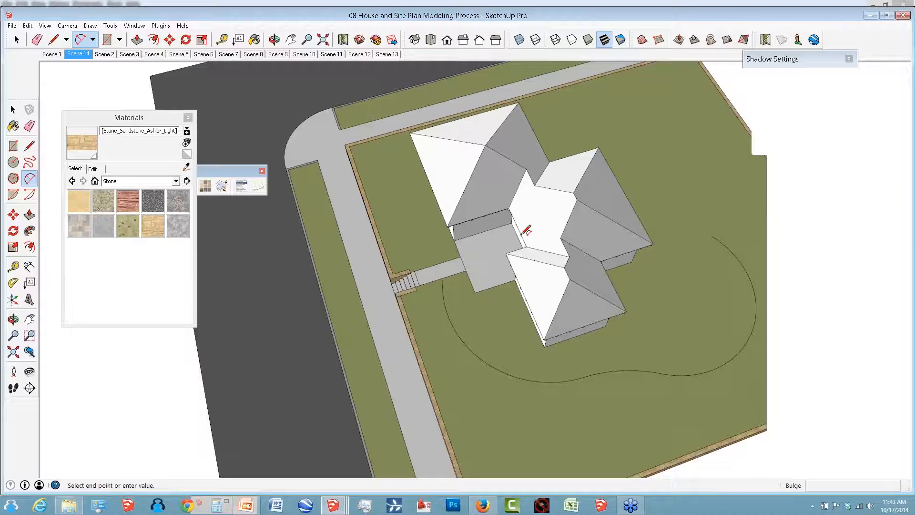
pyautogui.click(457, 281)
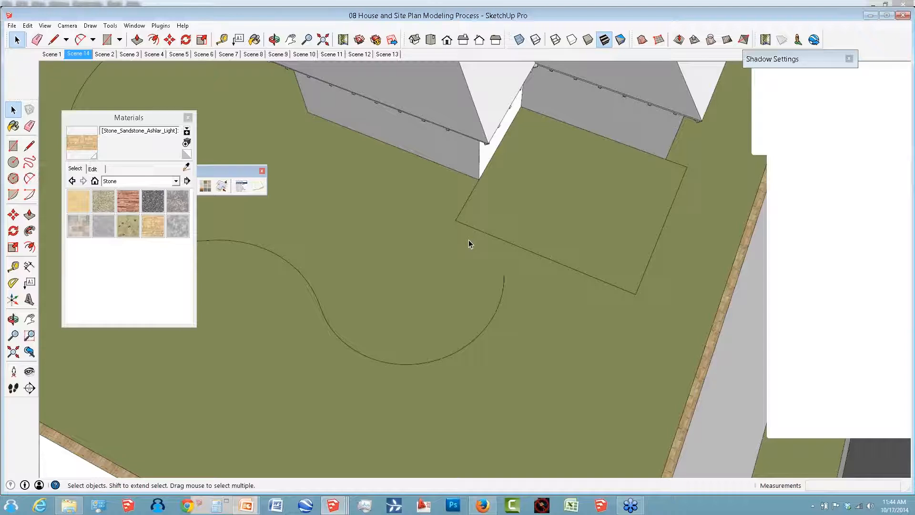
# Draw an arc about 41.4' across from the walkway's other edge around the larger front wing to the rectangular deck outline.
pyautogui.scroll(-3, 506, 245)
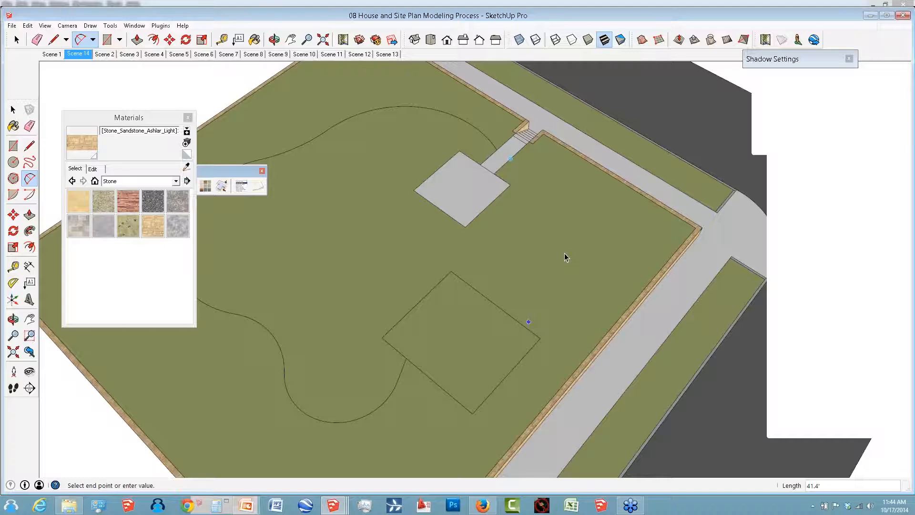
pyautogui.click(565, 254)
pyautogui.press('space')
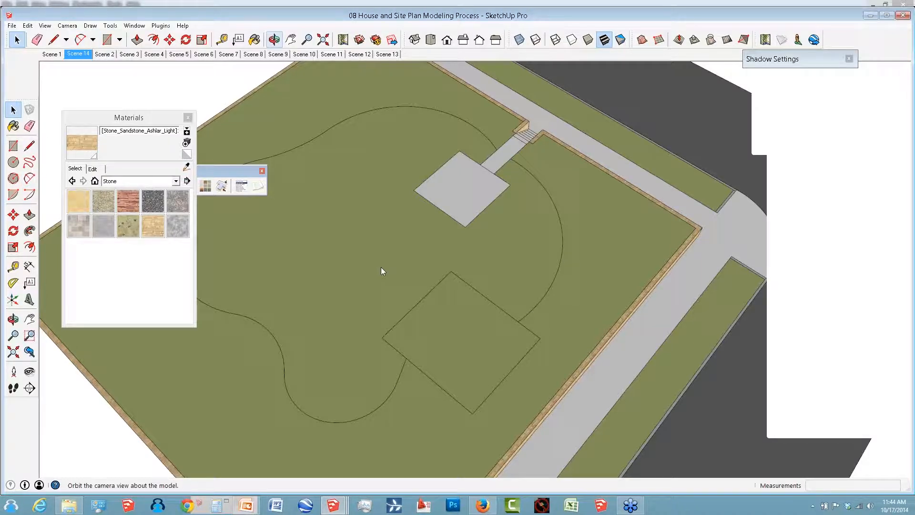
# Unhide the house and paint the curved beds around it with a brown groundcover material.
pyautogui.rightClick(382, 270)
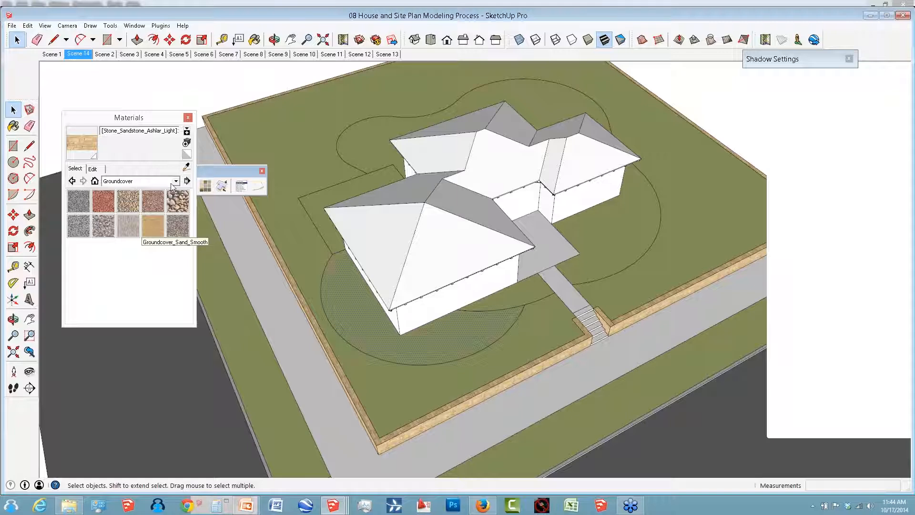
pyautogui.click(153, 225)
pyautogui.click(365, 309)
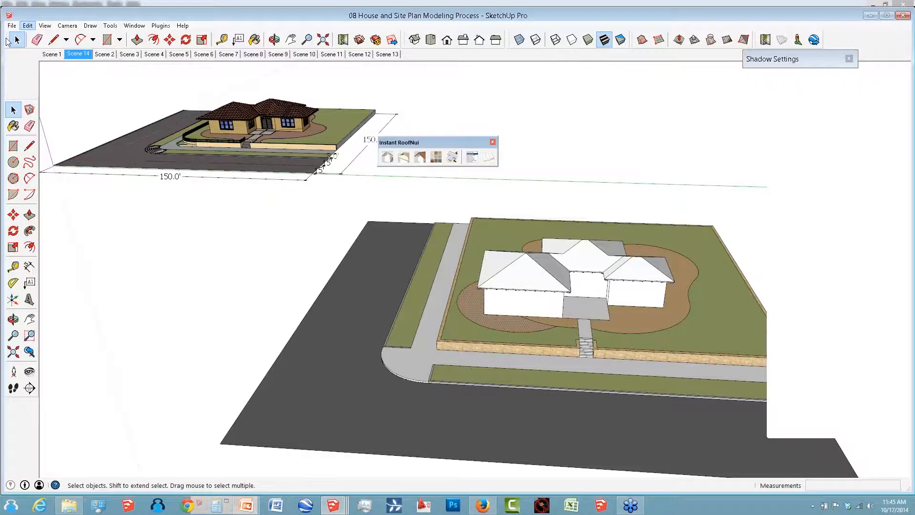
# Look through the file types offered for importing a model and close the dialog without importing anything.
pyautogui.click(28, 25)
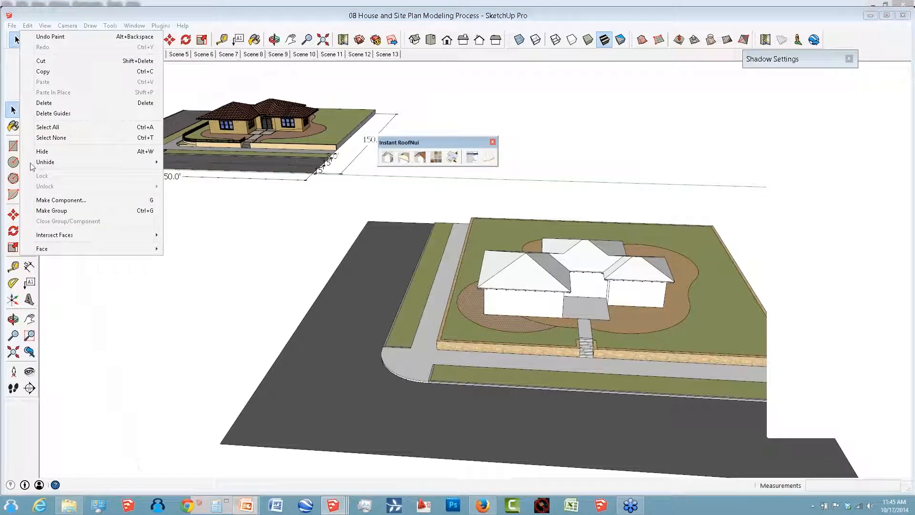
pyautogui.click(30, 164)
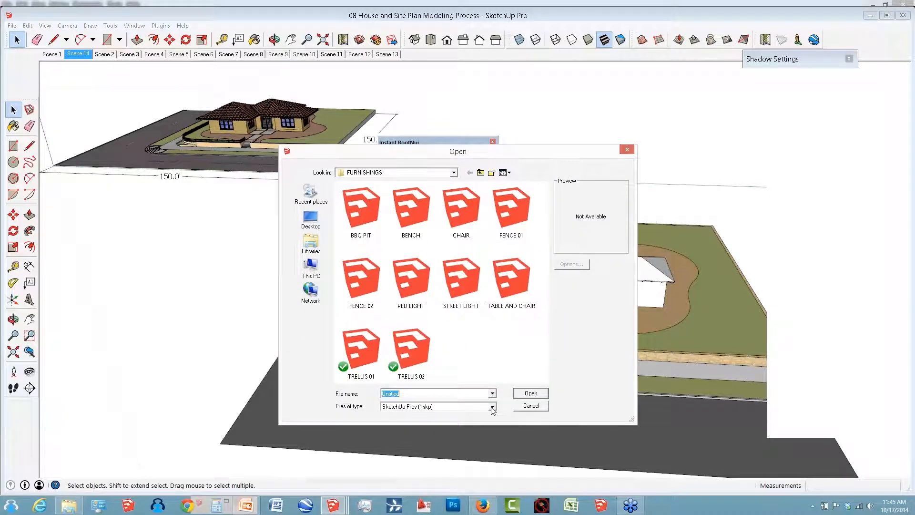
pyautogui.click(492, 407)
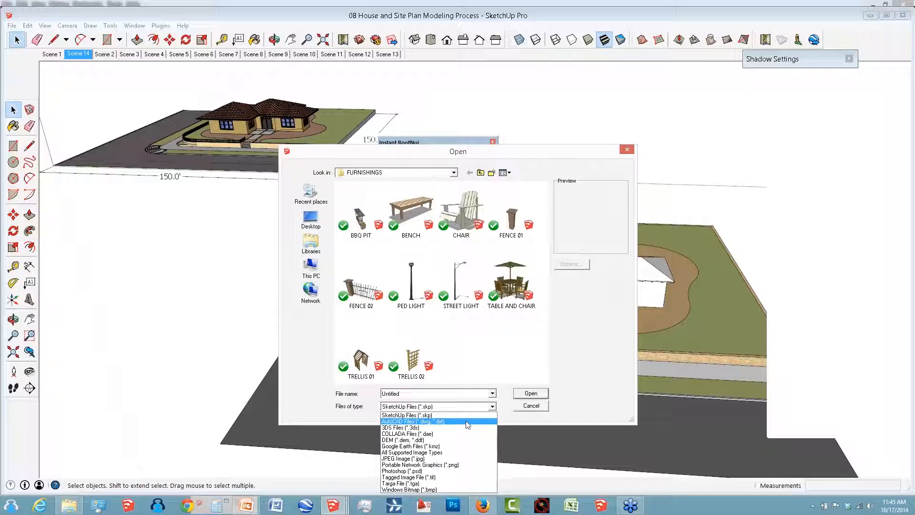
pyautogui.click(525, 407)
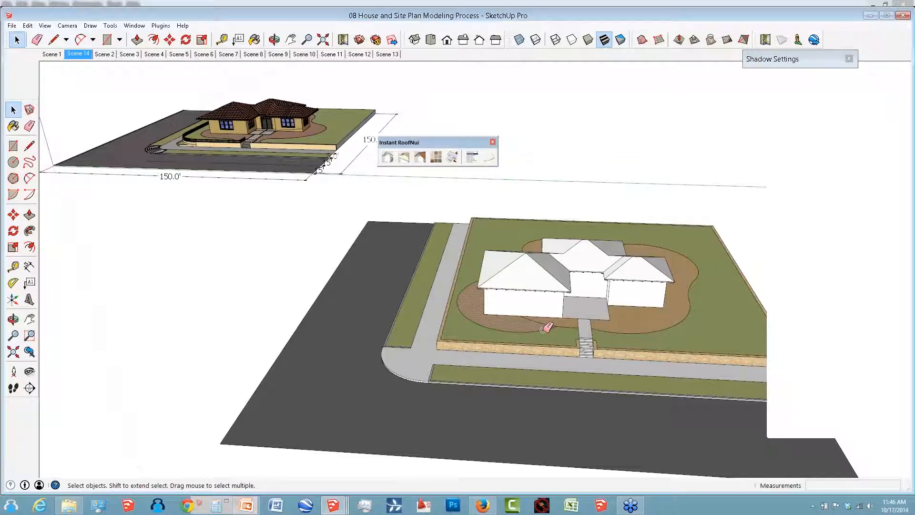
# Erase the leftover arc segment dividing the curved beds in front of the house between the larger wing and the walkway.
pyautogui.press('e')
pyautogui.scroll(3, 543, 330)
pyautogui.moveTo(543, 330); pyautogui.dragTo(379, 204, button='middle')
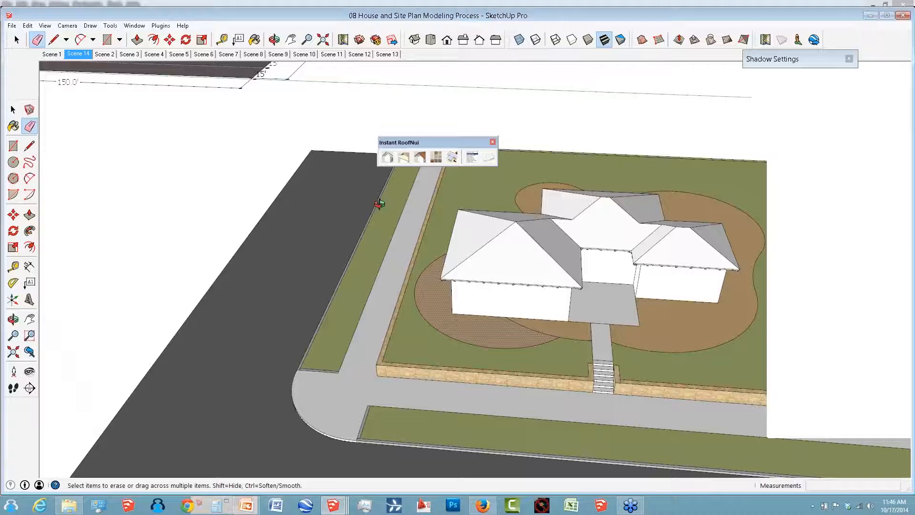
pyautogui.press('space')
# Draw a fence path along the middle of the retaining wall's top, from the rear corner around the street corner to the stairs.
pyautogui.scroll(-5, 594, 335)
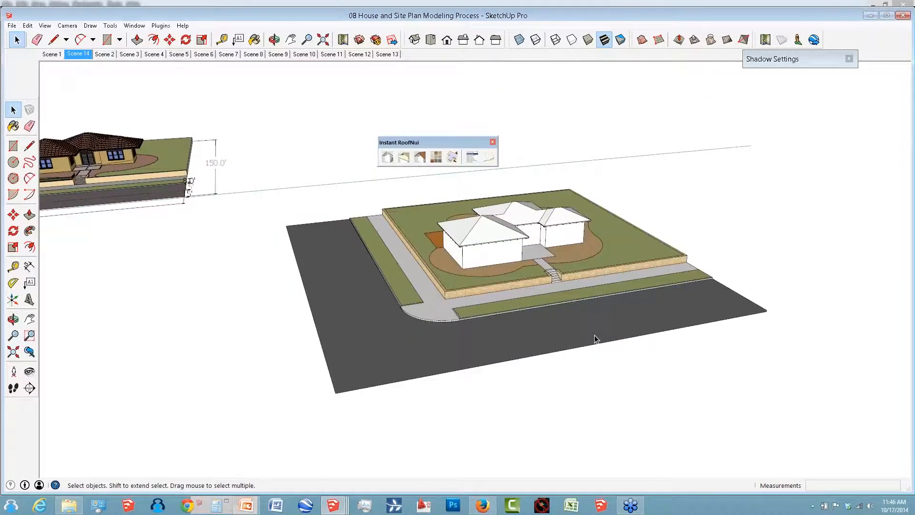
pyautogui.moveTo(594, 335); pyautogui.dragTo(458, 241, button='middle')
pyautogui.scroll(2, 457, 241)
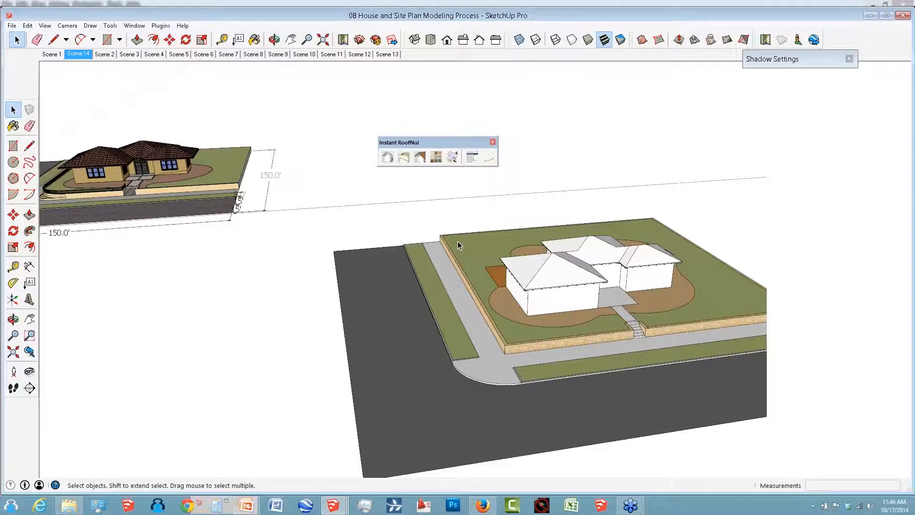
pyautogui.scroll(4, 457, 241)
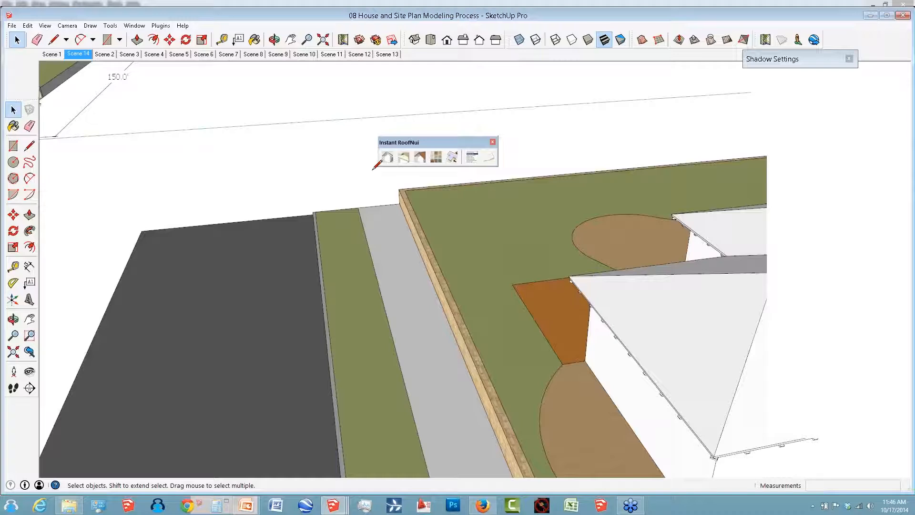
pyautogui.scroll(3, 373, 170)
pyautogui.click(346, 121)
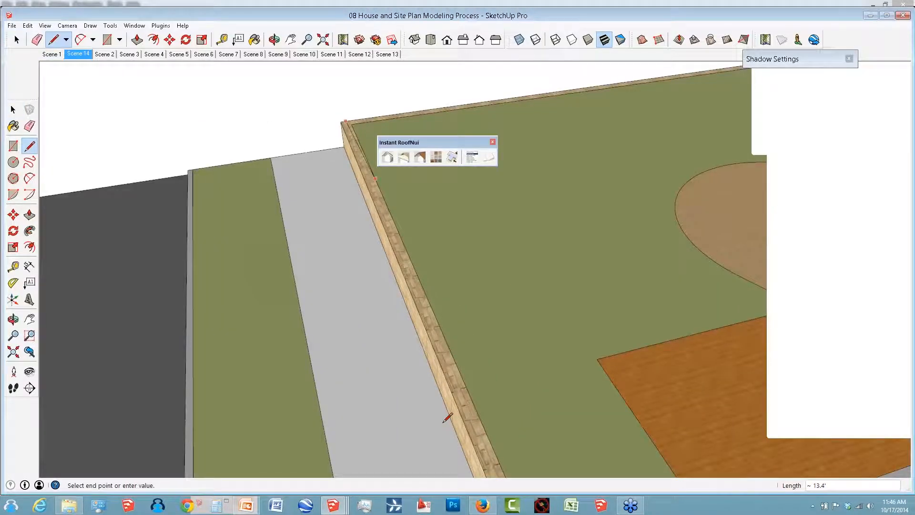
pyautogui.scroll(-4, 443, 422)
pyautogui.scroll(4, 440, 425)
pyautogui.click(440, 424)
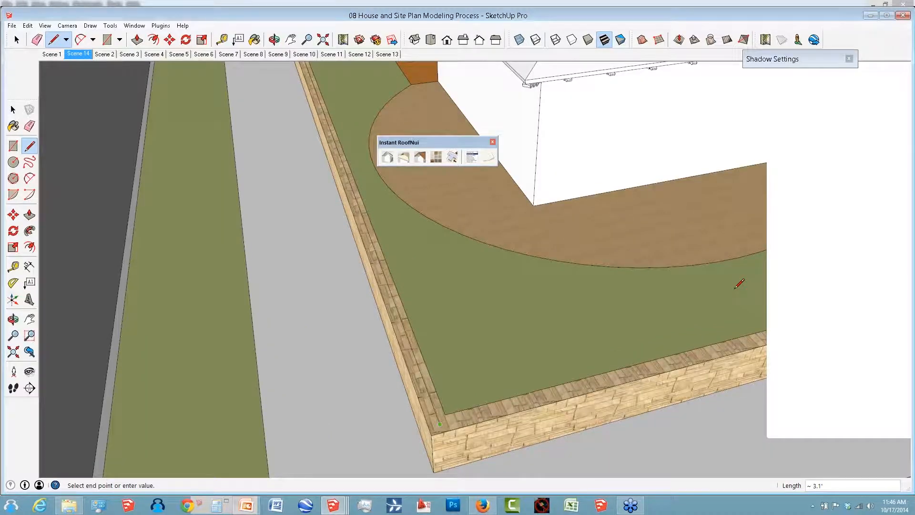
pyautogui.scroll(-4, 735, 288)
pyautogui.scroll(4, 735, 289)
pyautogui.click(735, 288)
pyautogui.press('space')
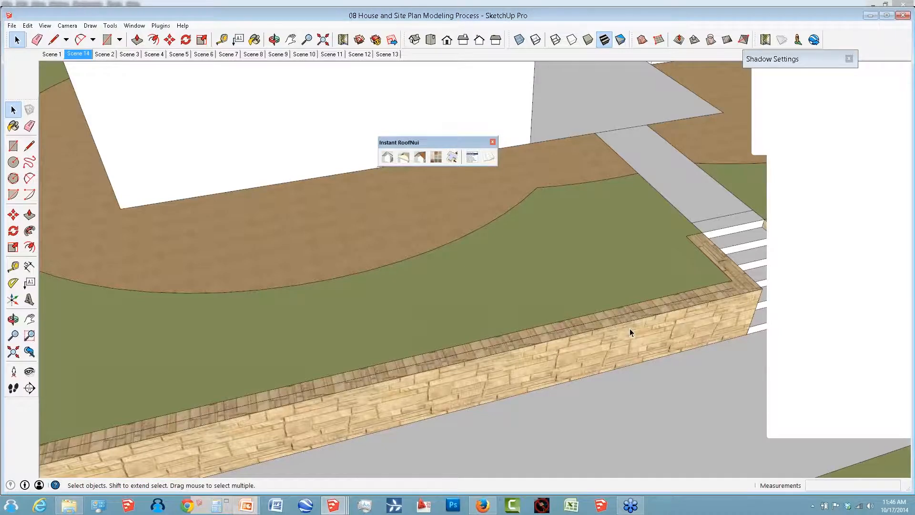
# Select both fence path lines on top of the retaining wall and make them a group.
pyautogui.moveTo(630, 327); pyautogui.dragTo(323, 332, button='middle')
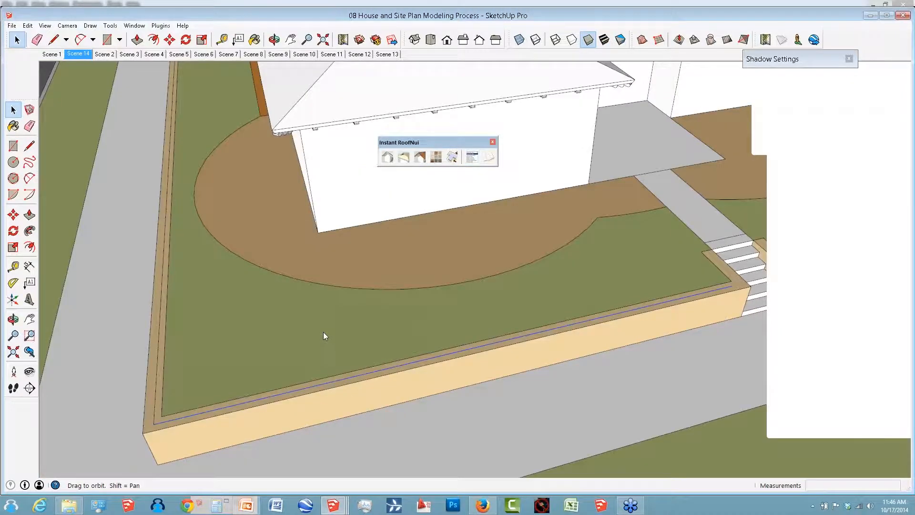
pyautogui.keyDown('shift'); pyautogui.moveTo(323, 332); pyautogui.dragTo(467, 293, button='middle'); pyautogui.keyUp('shift')
pyautogui.keyDown('ctrl'); pyautogui.click(313, 338); pyautogui.keyUp('ctrl')
pyautogui.rightClick(314, 338)
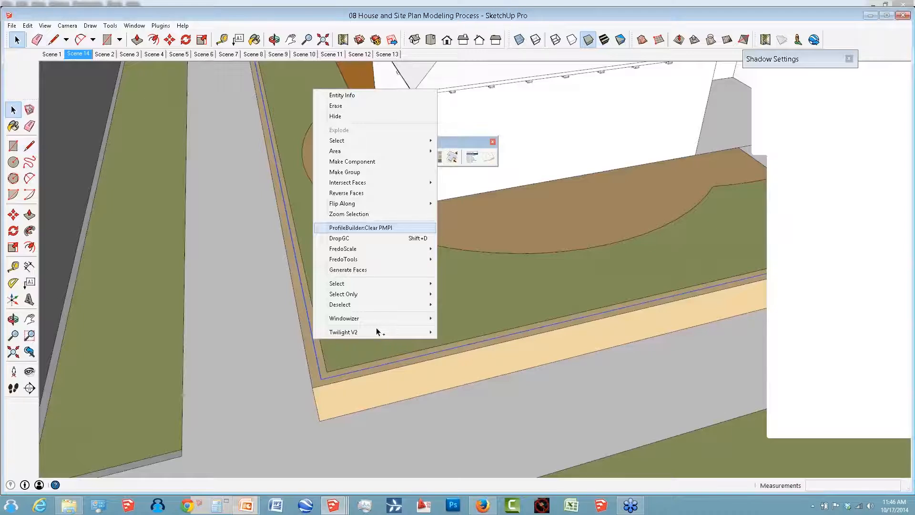
pyautogui.click(344, 172)
pyautogui.moveTo(376, 328); pyautogui.dragTo(444, 286, button='middle')
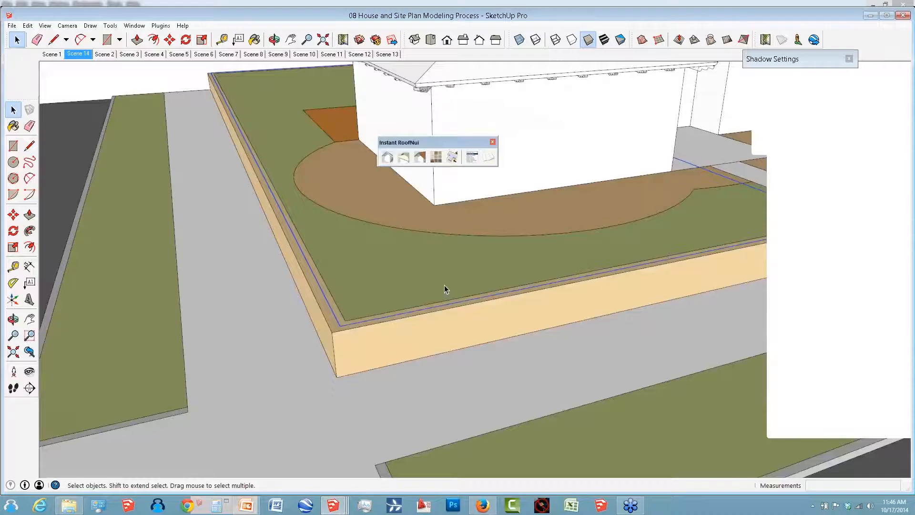
# Generate a fence along the grouped path with Instant Fence Railing, using the Aluminum Balcony Rail 5 style.
pyautogui.scroll(-3, 444, 285)
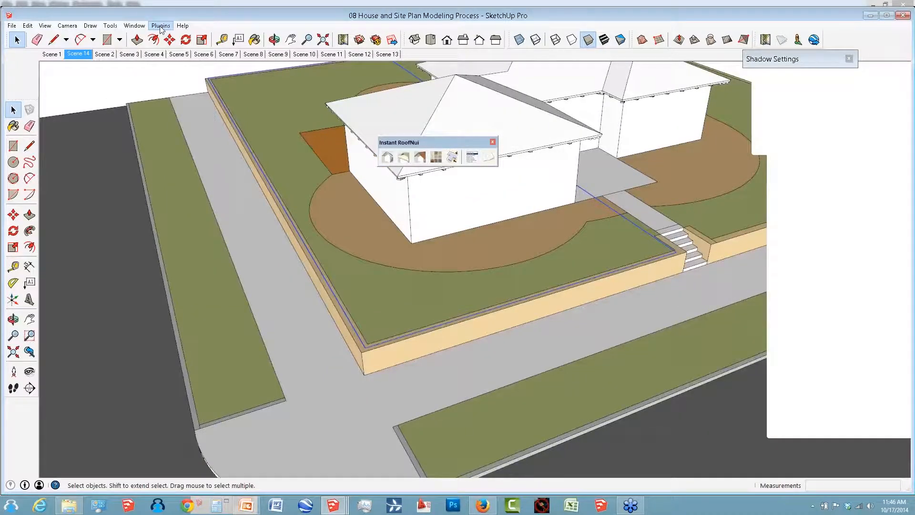
pyautogui.click(161, 26)
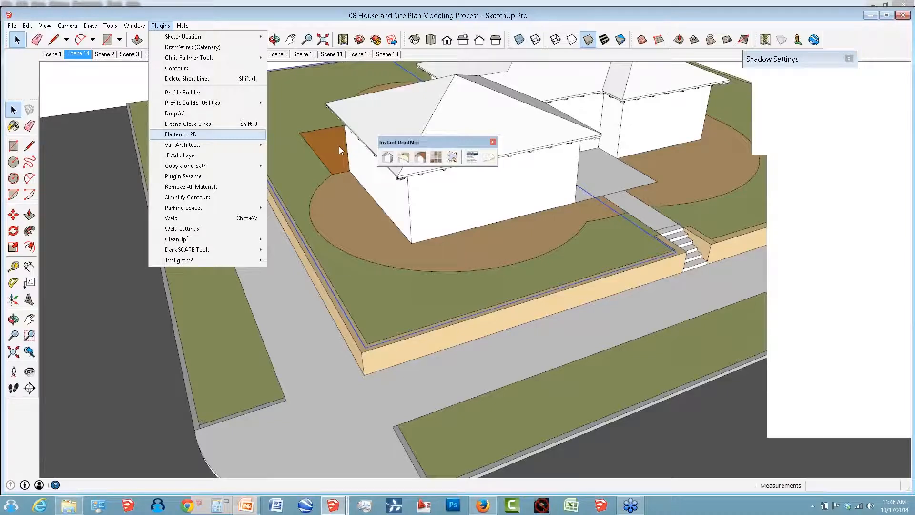
pyautogui.press('Down')
pyautogui.press('Right')
pyautogui.press('Right')
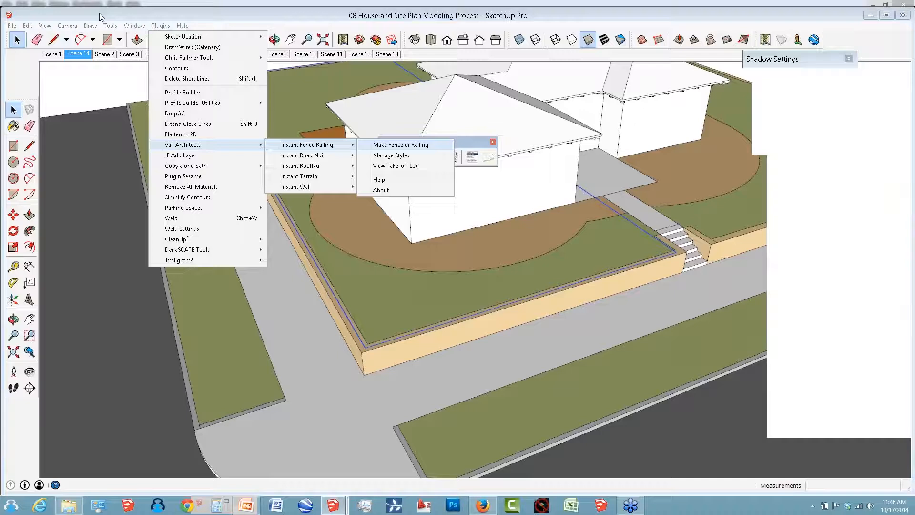
pyautogui.press('Return')
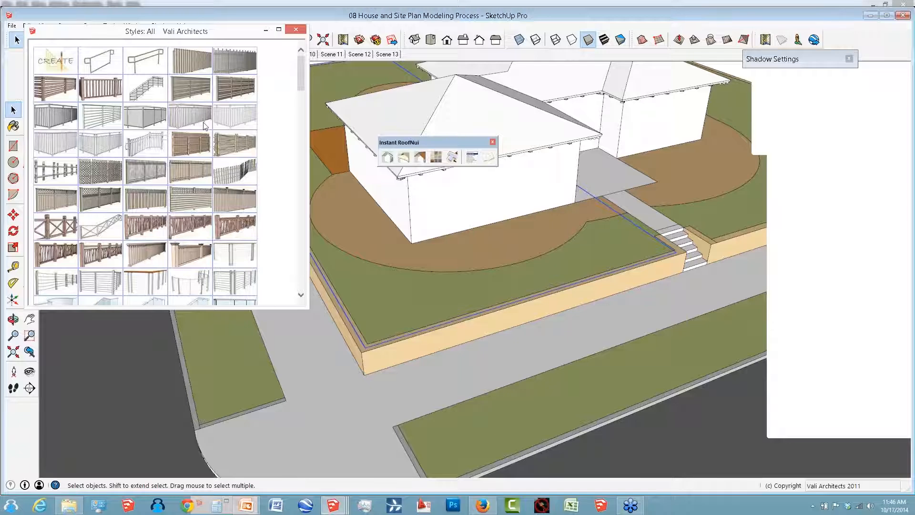
pyautogui.click(205, 126)
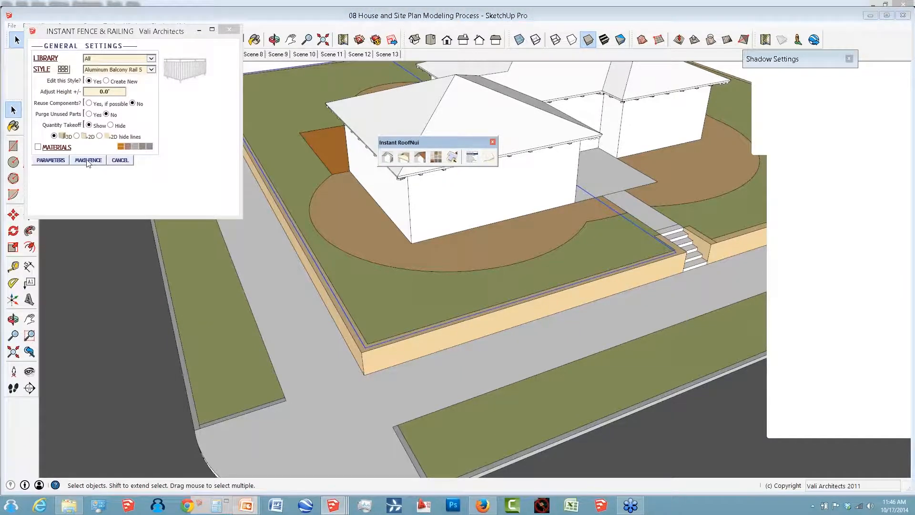
pyautogui.click(88, 160)
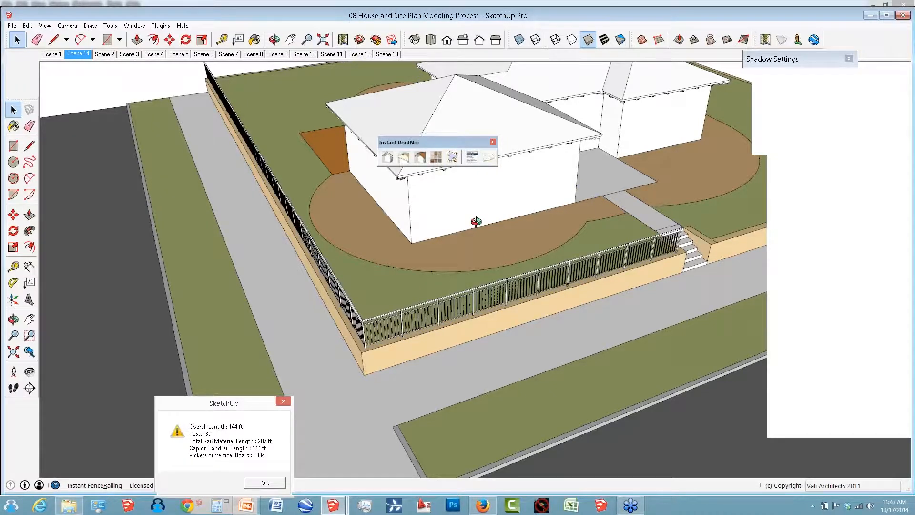
pyautogui.moveTo(476, 221); pyautogui.dragTo(484, 221, button='middle')
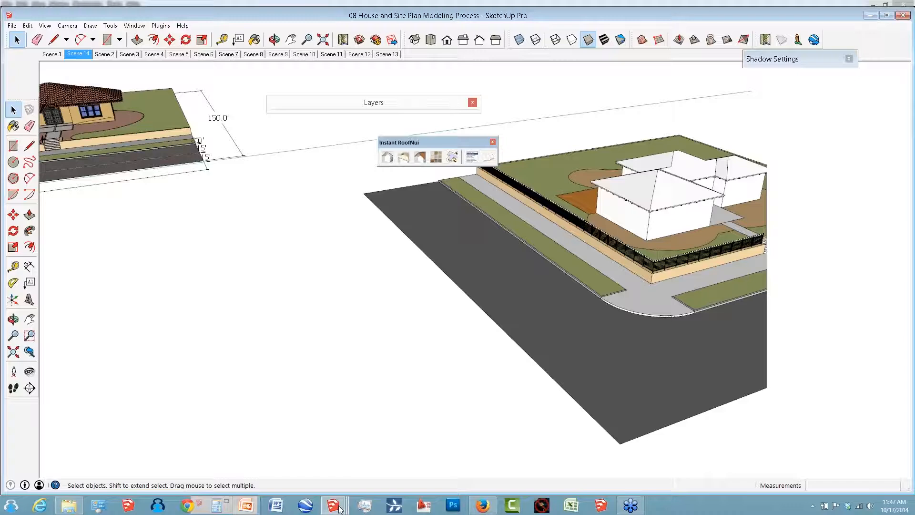
# Switch to the 06 - What Are Components model and copy a street light, the bench, a shrub, a palm and the large tree.
pyautogui.click(333, 505)
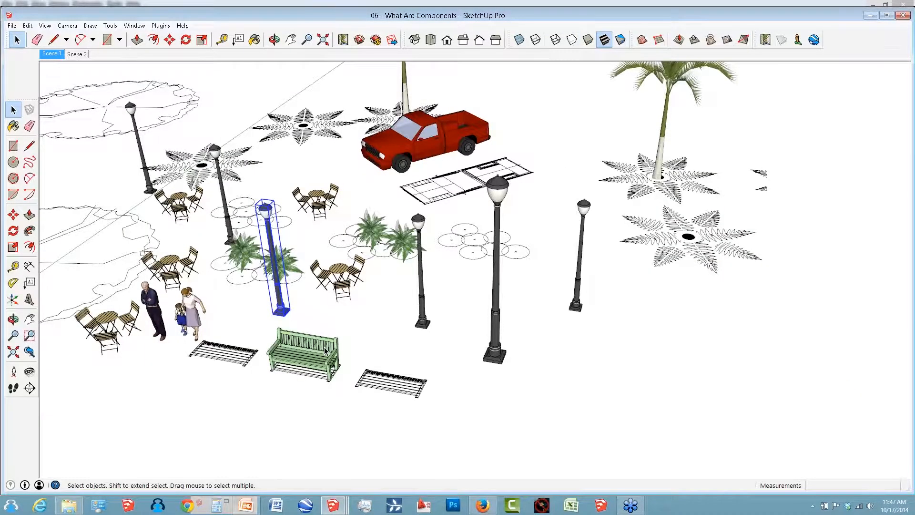
pyautogui.keyDown('shift'); pyautogui.click(326, 351); pyautogui.keyUp('shift')
pyautogui.scroll(-3, 326, 351)
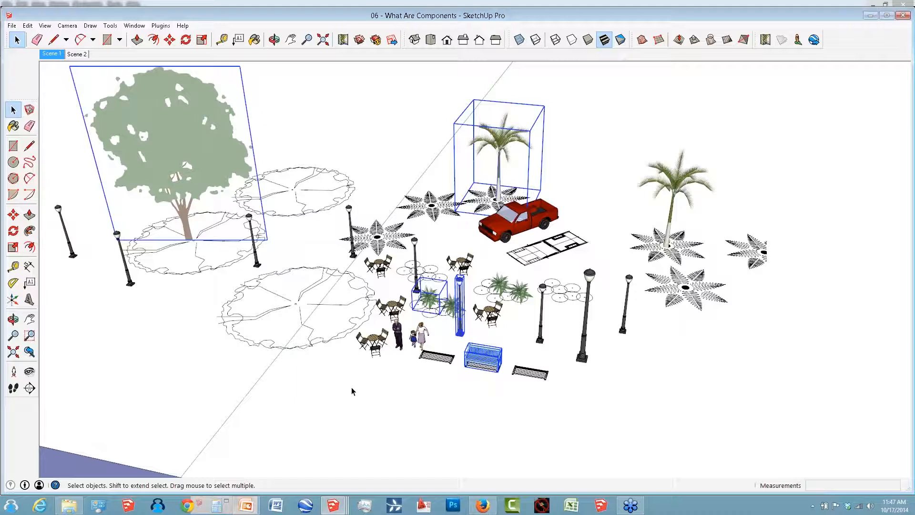
# Switch to the 09 Complete House and Site Plan model and examine its fence, planting, street lights and figures.
pyautogui.click(346, 508)
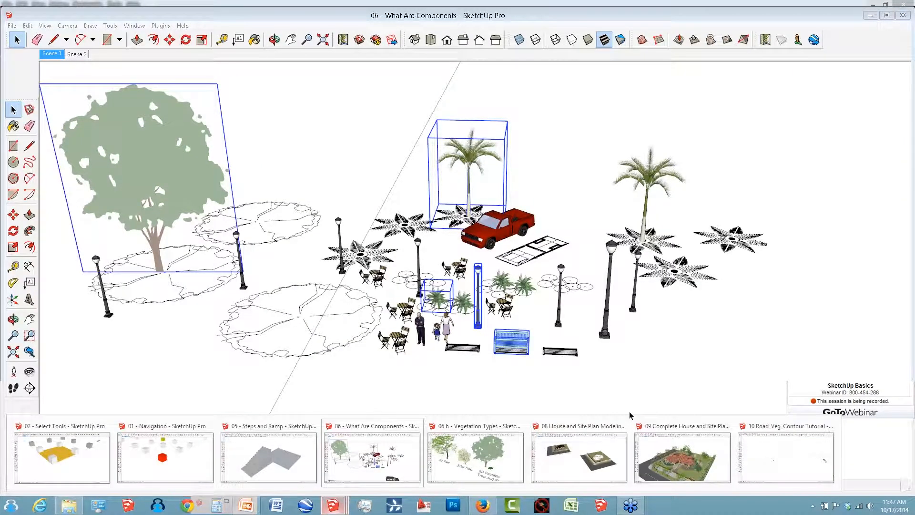
pyautogui.click(620, 431)
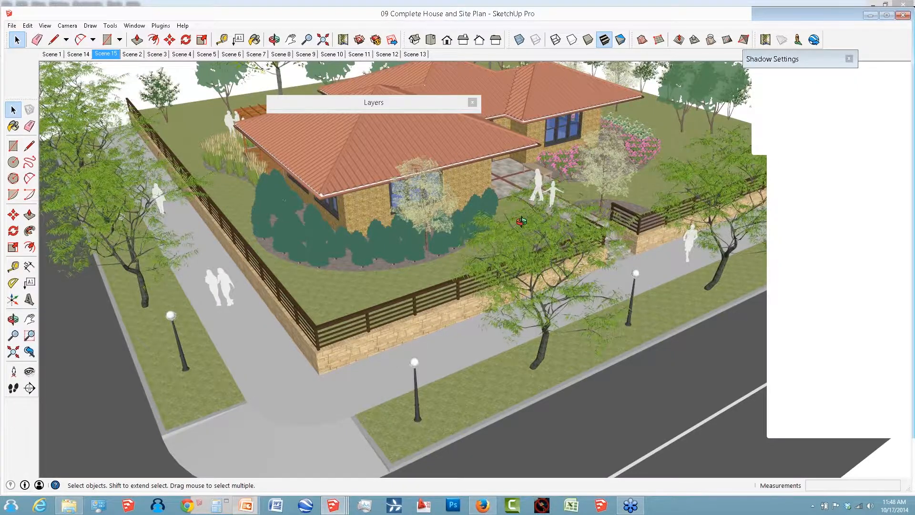
pyautogui.moveTo(521, 221); pyautogui.dragTo(568, 186, button='middle')
pyautogui.scroll(4, 339, 216)
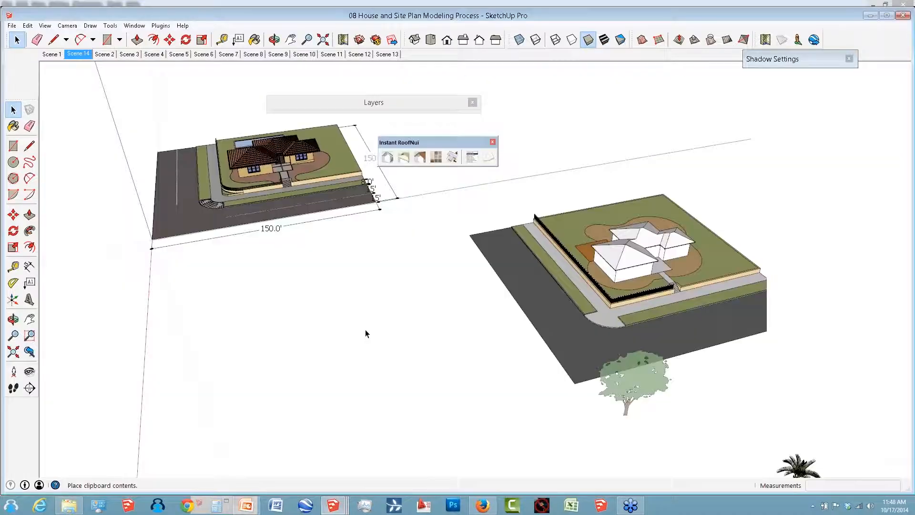
# Paste the copied components into the 08 House and Site Plan Modeling Process model and move the palm onto the front planting strip's corner end.
pyautogui.click(366, 329)
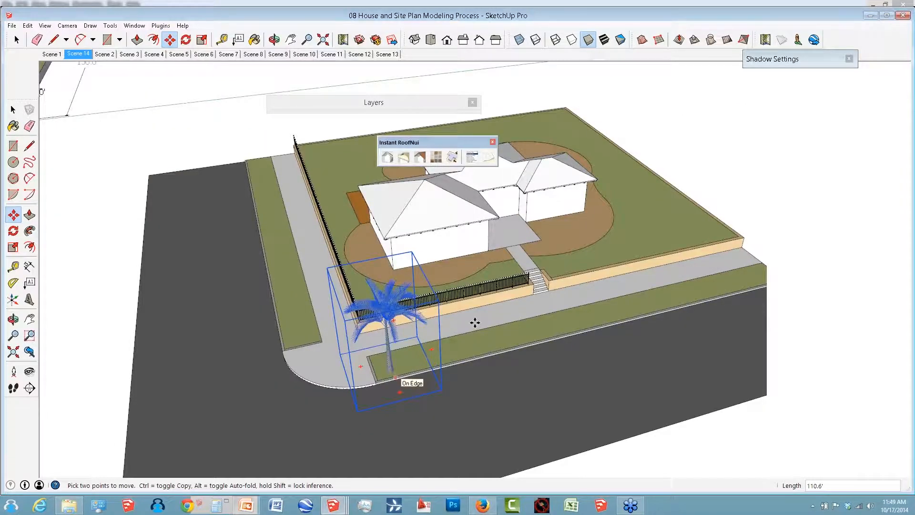
pyautogui.scroll(3, 395, 377)
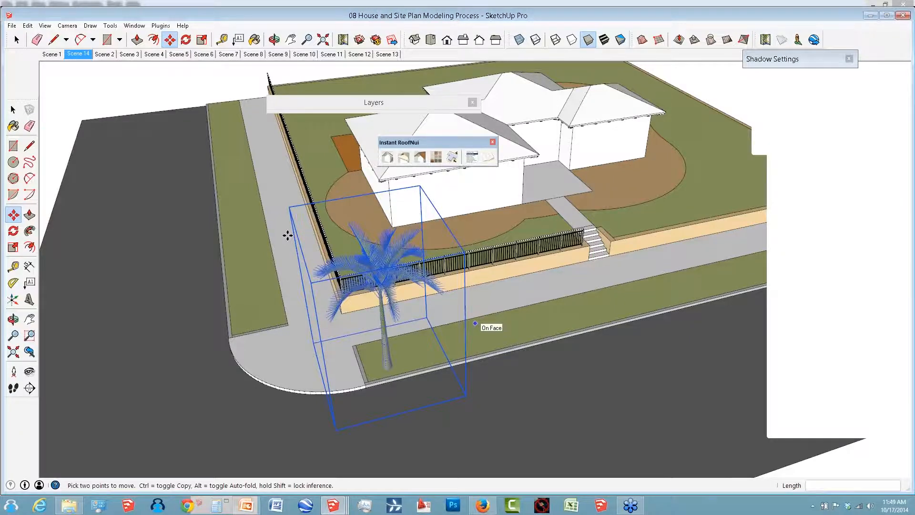
# Copy the palm about 91' along the front planting strip to its far end and divide that distance into five equal intervals.
pyautogui.moveTo(287, 235); pyautogui.dragTo(562, 307, button='middle')
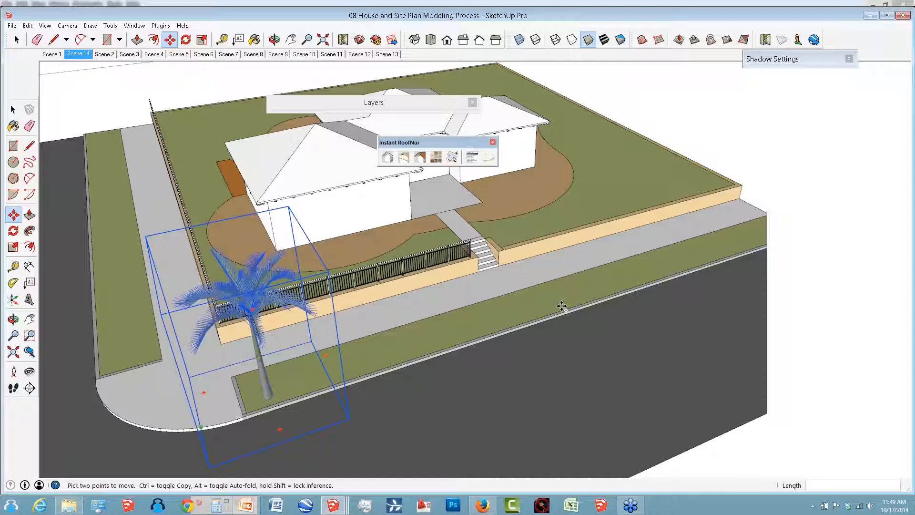
pyautogui.press('ctrl')
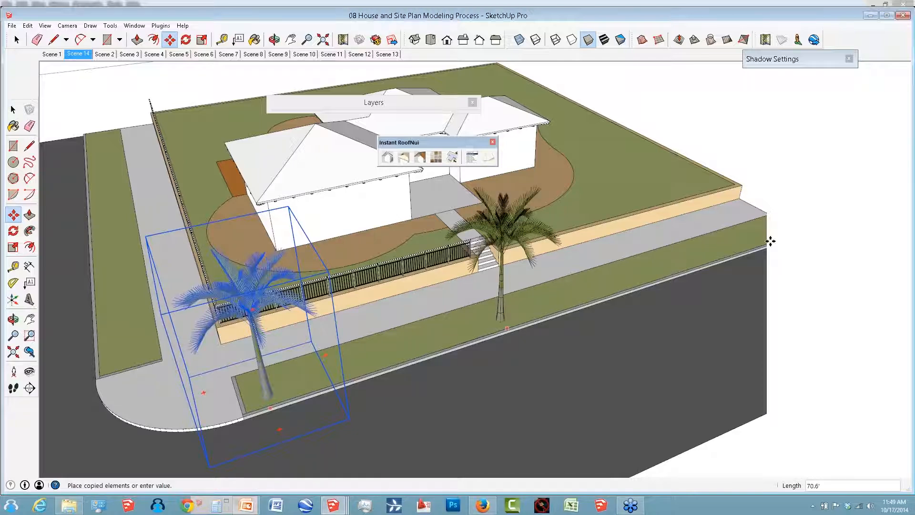
pyautogui.click(771, 241)
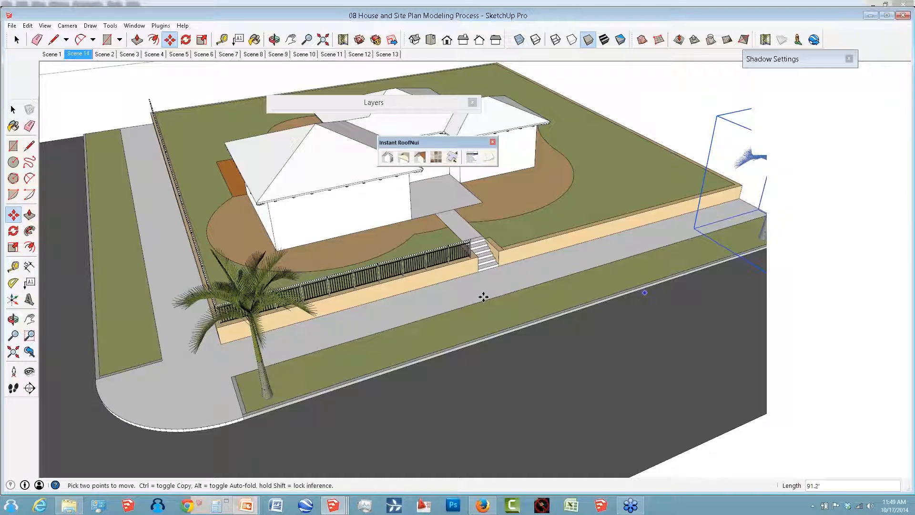
pyautogui.write('5/')
pyautogui.press('Return')
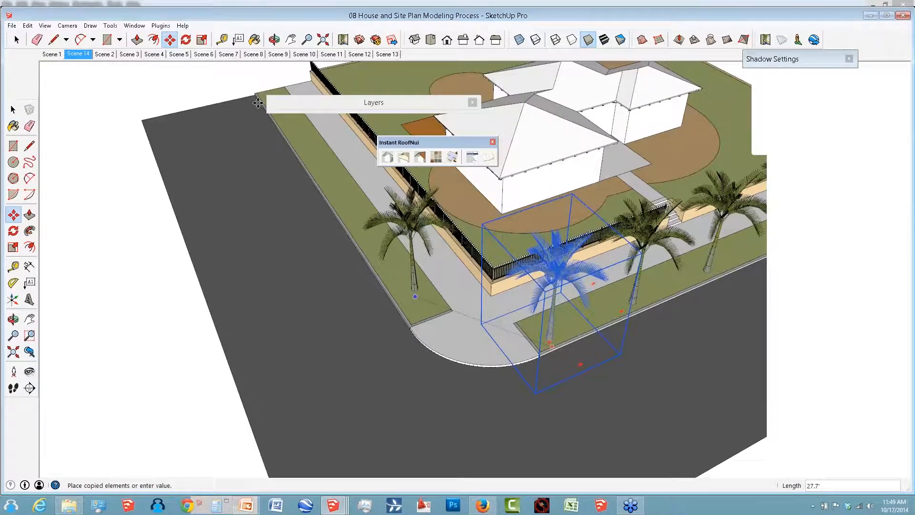
# Copy the palm in an evenly spaced row along the side street's planting strip, from its corner end to the far end.
pyautogui.click(258, 103)
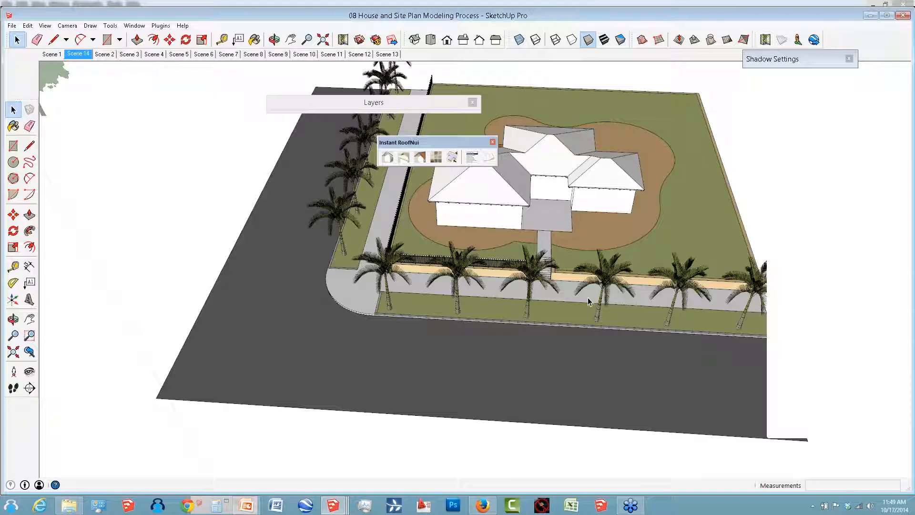
pyautogui.moveTo(588, 297); pyautogui.dragTo(593, 326, button='middle')
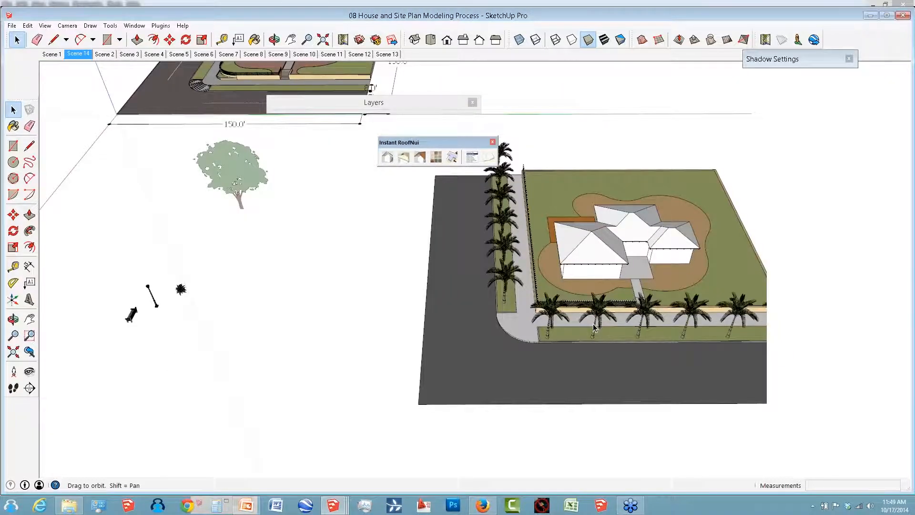
pyautogui.moveTo(593, 326); pyautogui.dragTo(580, 357, button='middle')
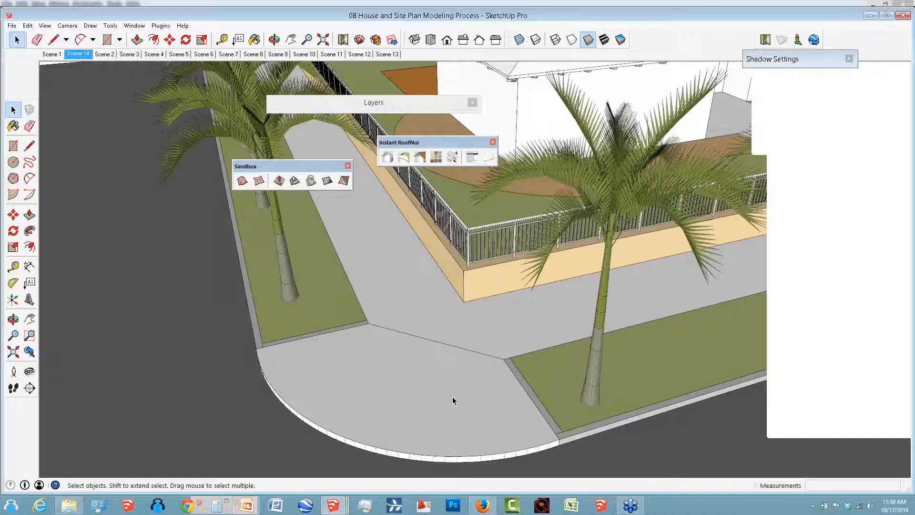
# Lower the curved corner paving by 0.5' and generate a ramp From Contours between its upper back edge and outer arc.
pyautogui.moveTo(453, 401); pyautogui.dragTo(319, 391, button='middle')
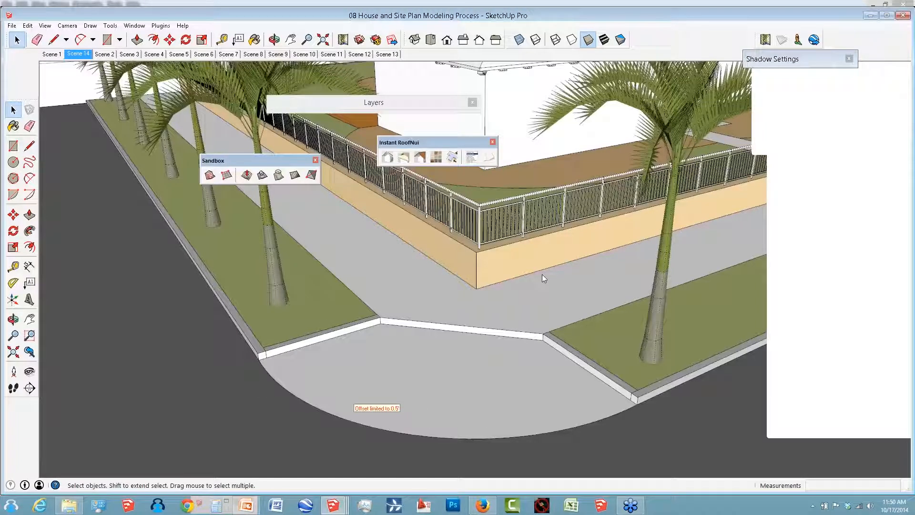
pyautogui.rightClick(542, 276)
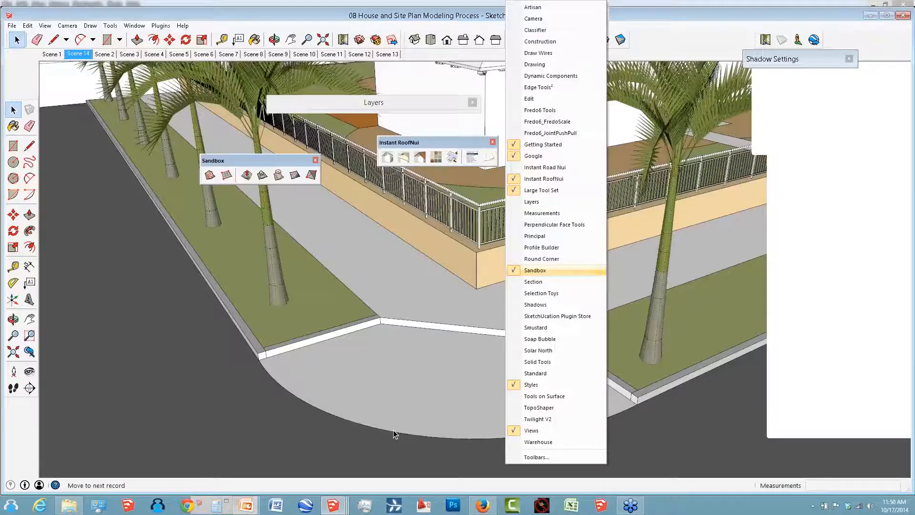
pyautogui.click(409, 325)
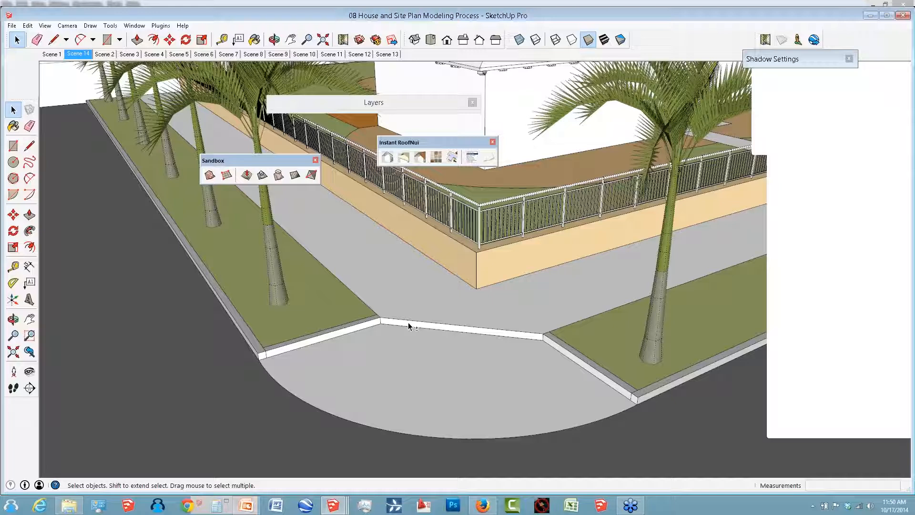
pyautogui.click(408, 322)
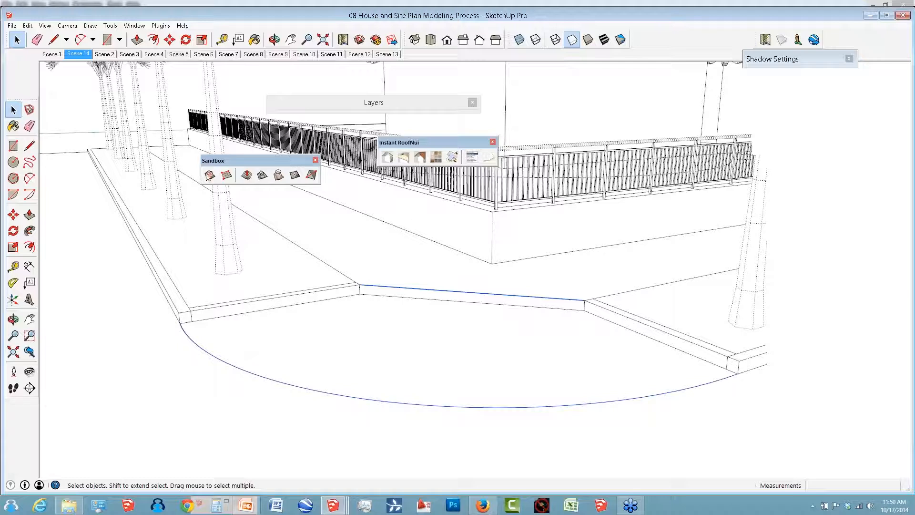
pyautogui.click(207, 176)
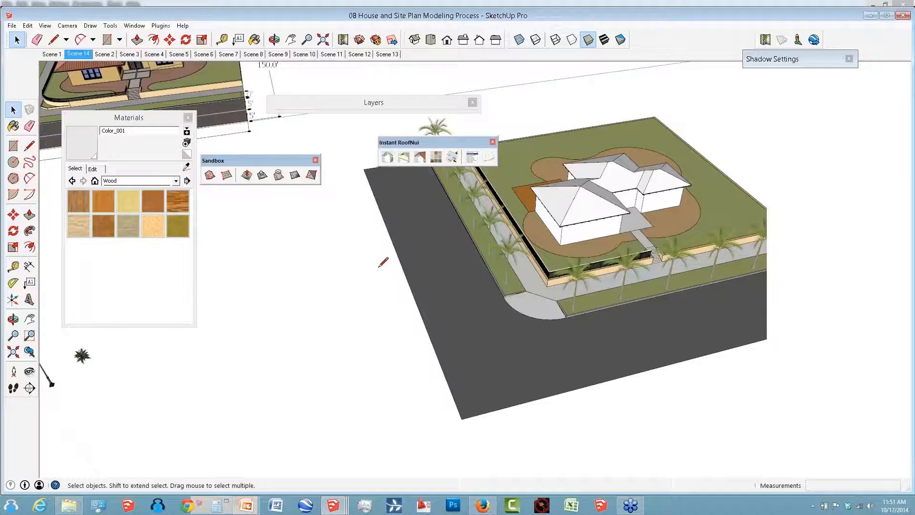
# Switch to the 10 Road_Veg_Contour Tutorial model and close the Materials and Profile Builder windows.
pyautogui.press('l')
pyautogui.moveTo(384, 261); pyautogui.dragTo(431, 345, button='middle')
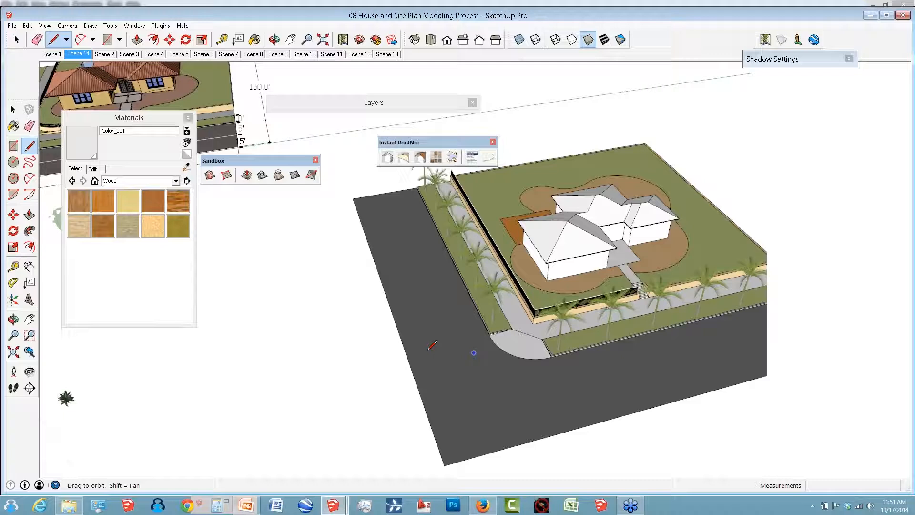
pyautogui.moveTo(432, 345); pyautogui.dragTo(445, 225, button='middle')
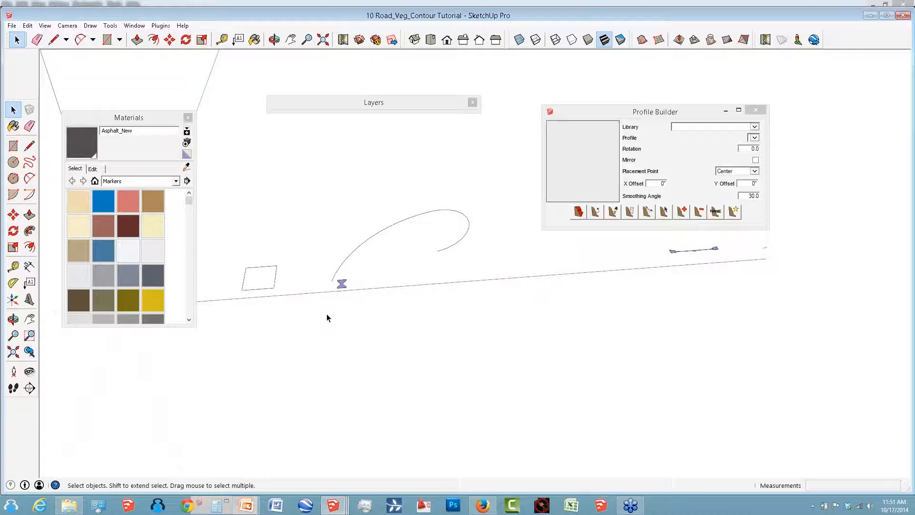
pyautogui.moveTo(419, 289); pyautogui.dragTo(423, 288, button='middle')
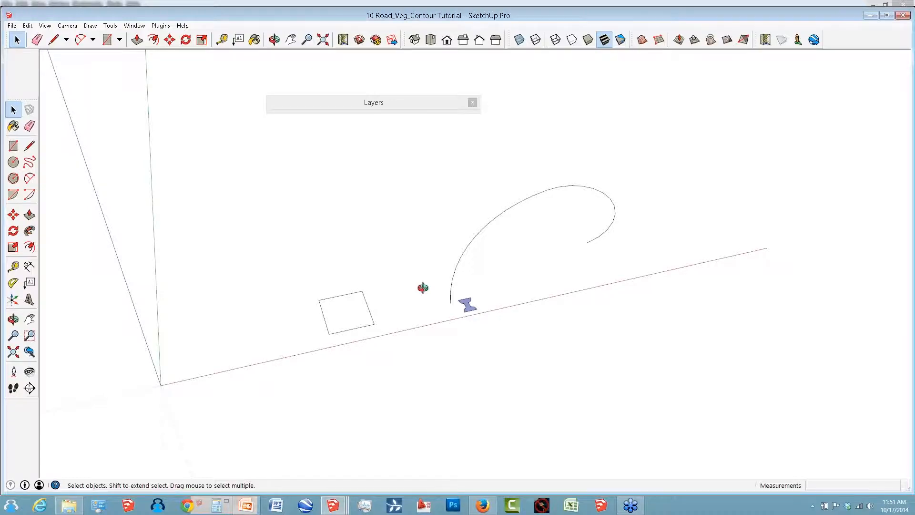
pyautogui.moveTo(423, 287); pyautogui.dragTo(550, 294, button='middle')
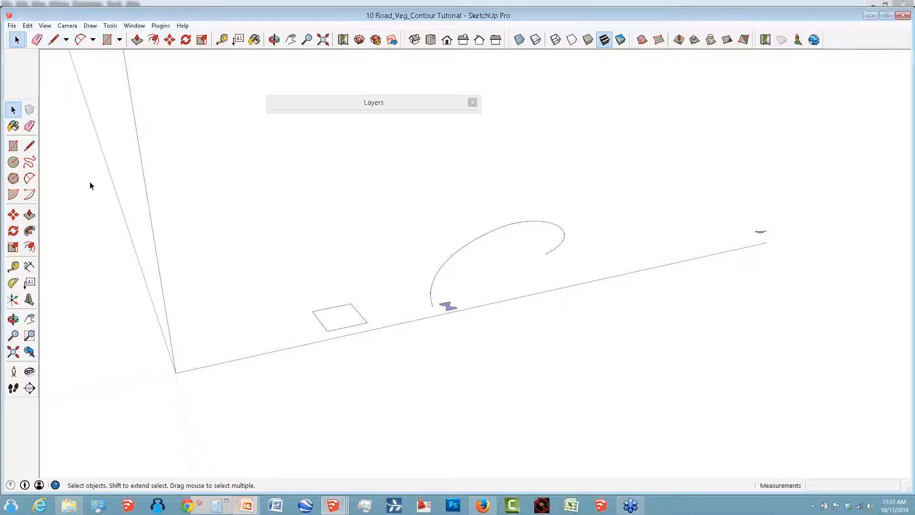
# Draw an S-shaped path from two connected arcs near the origin, the first with a bulge of about 36'.
pyautogui.press('a')
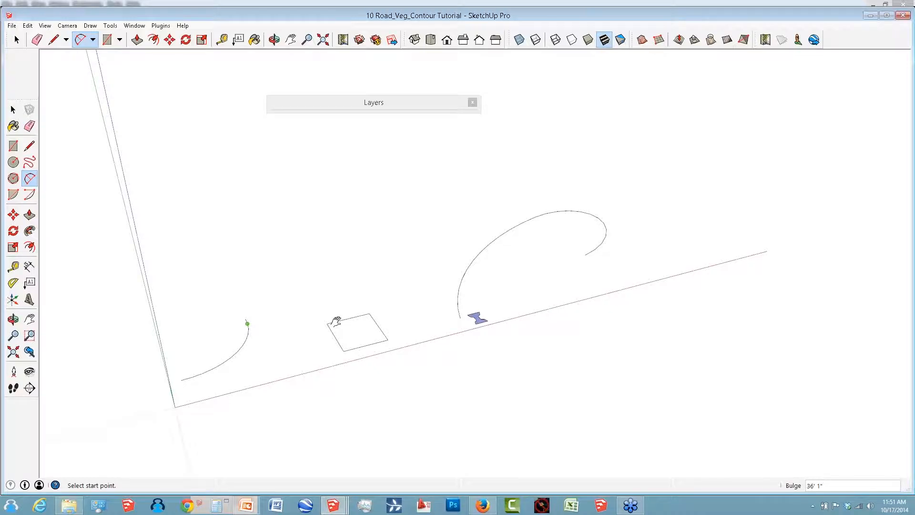
pyautogui.moveTo(336, 321); pyautogui.dragTo(332, 275, button='middle')
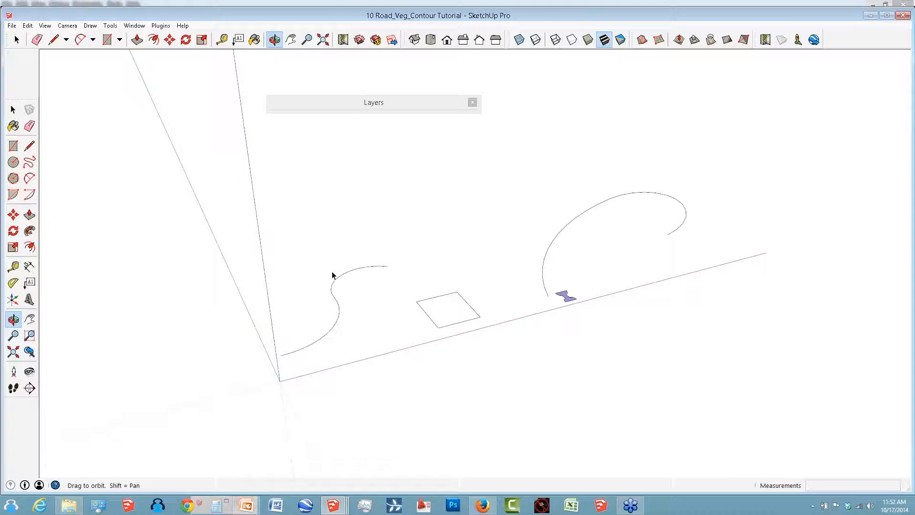
pyautogui.moveTo(332, 275); pyautogui.dragTo(326, 332, button='middle')
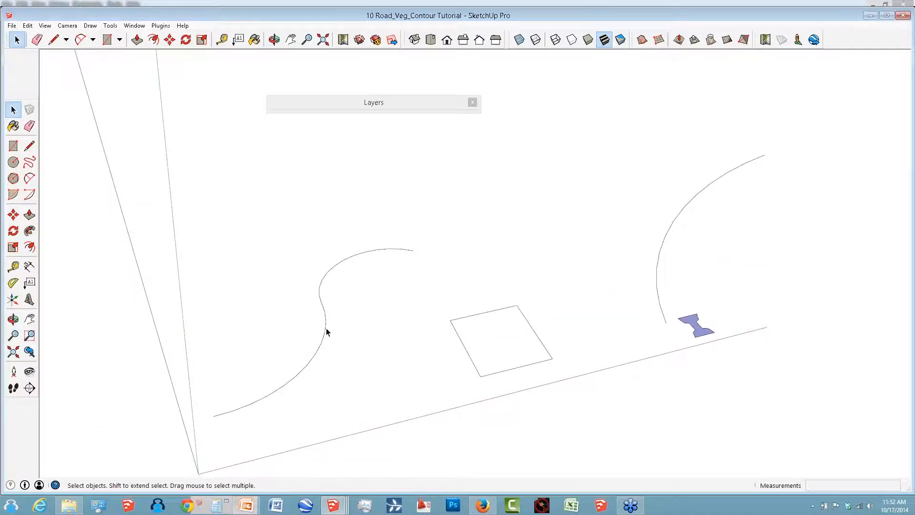
# Weld the two arcs of the S-shaped path into a single curve.
pyautogui.click(326, 328)
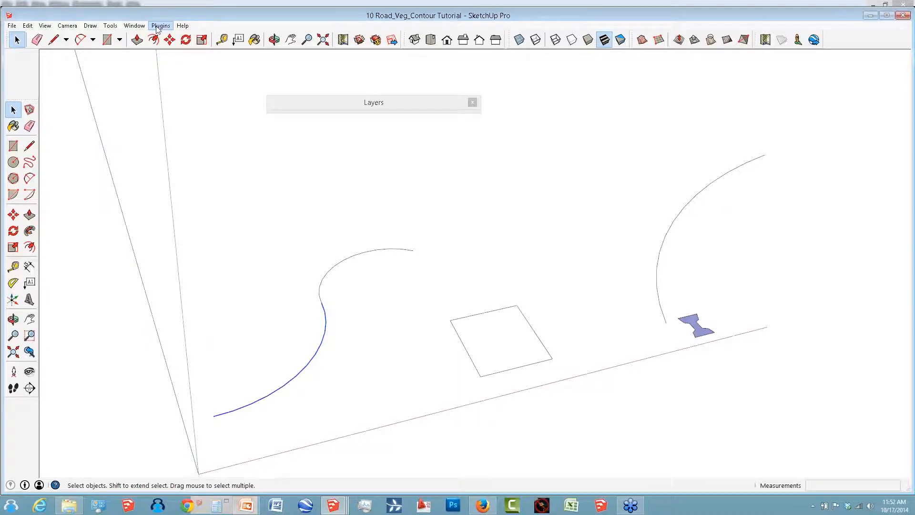
pyautogui.click(158, 27)
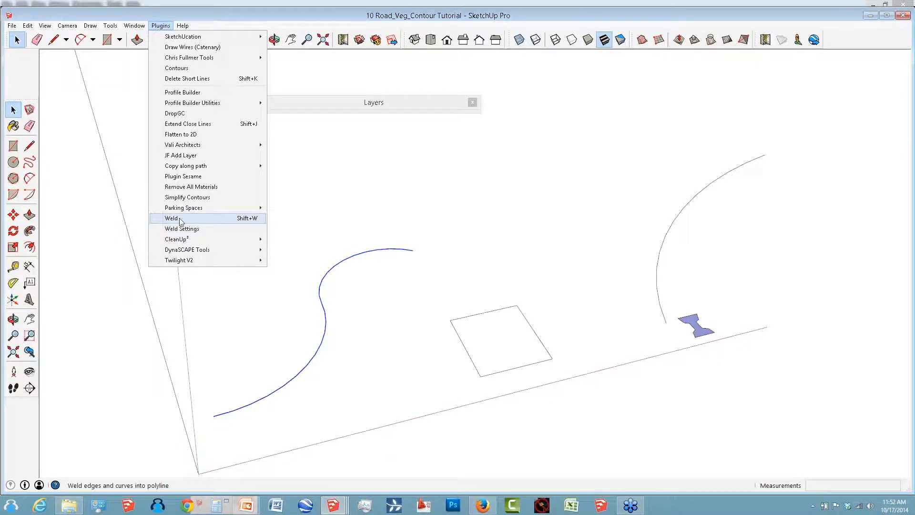
pyautogui.click(325, 333)
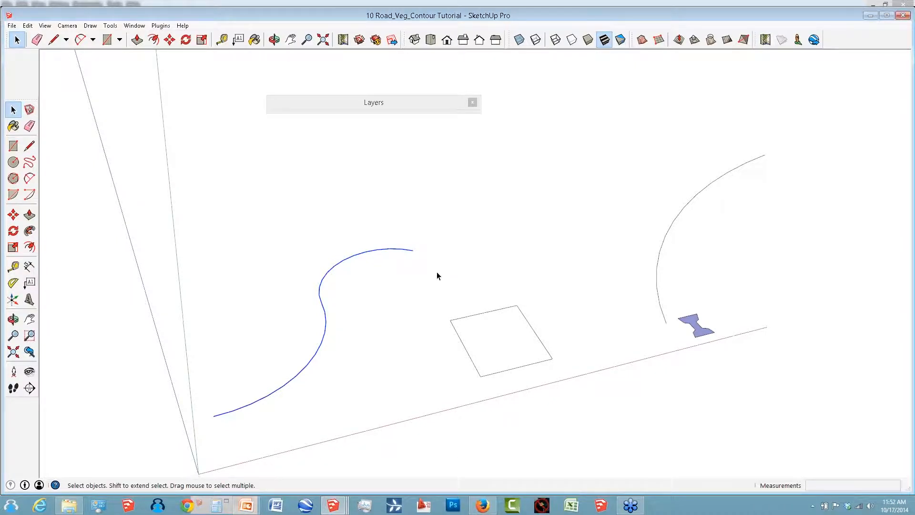
# Place a tree beside the welded curve and copy it along the path with Copy to spacing at 30' intervals.
pyautogui.moveTo(437, 273); pyautogui.dragTo(254, 412, button='middle')
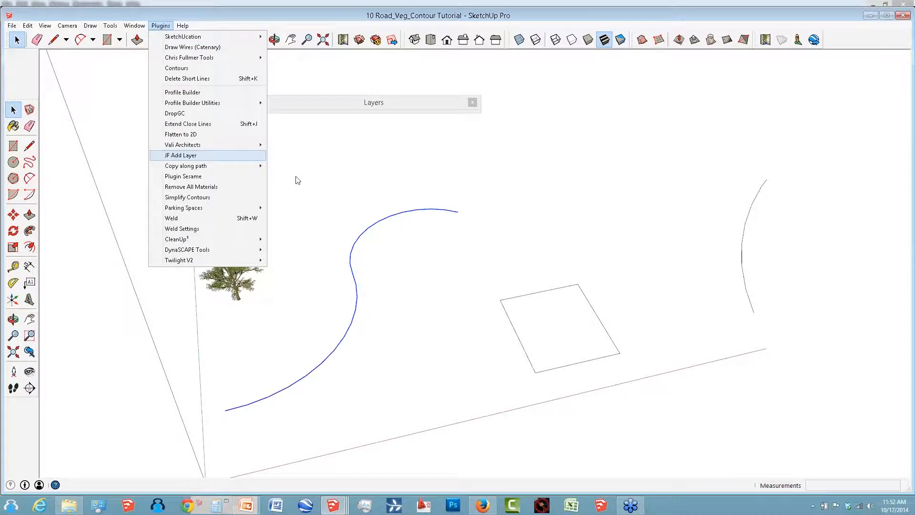
pyautogui.moveTo(214, 166)
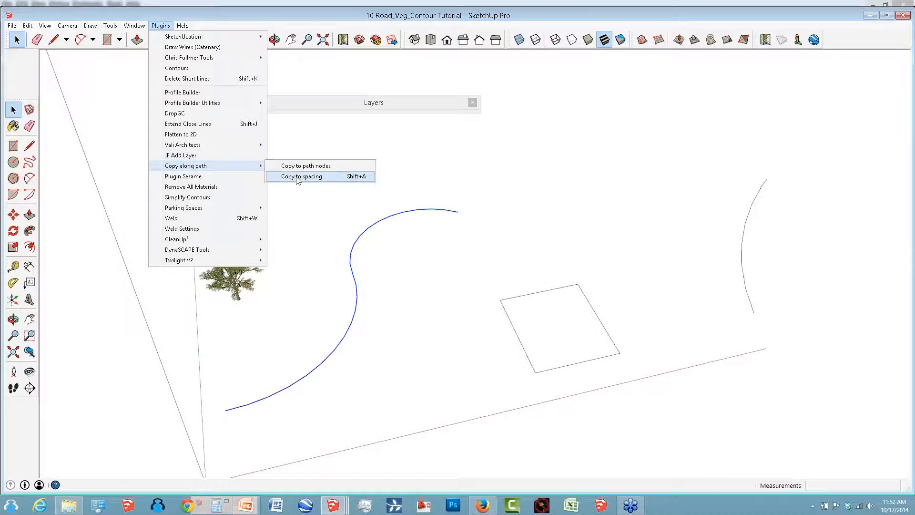
pyautogui.click(297, 178)
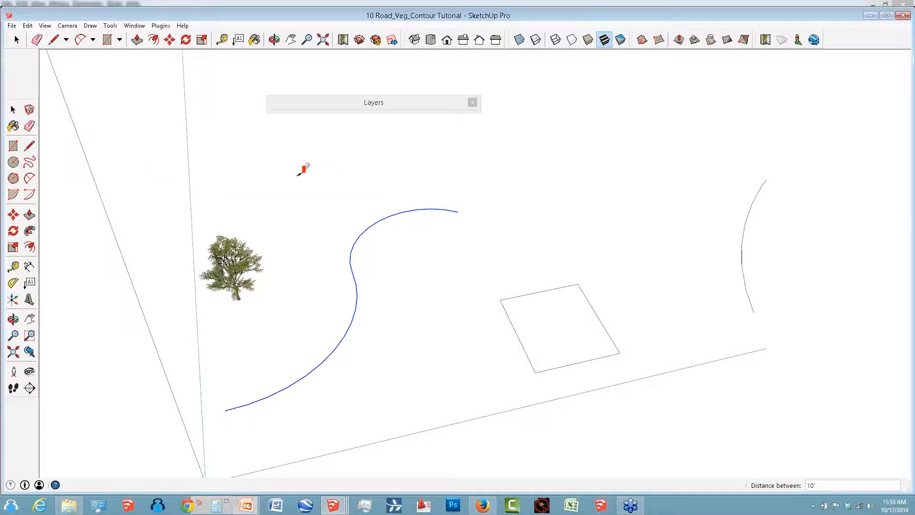
pyautogui.write("30'")
pyautogui.click(248, 251)
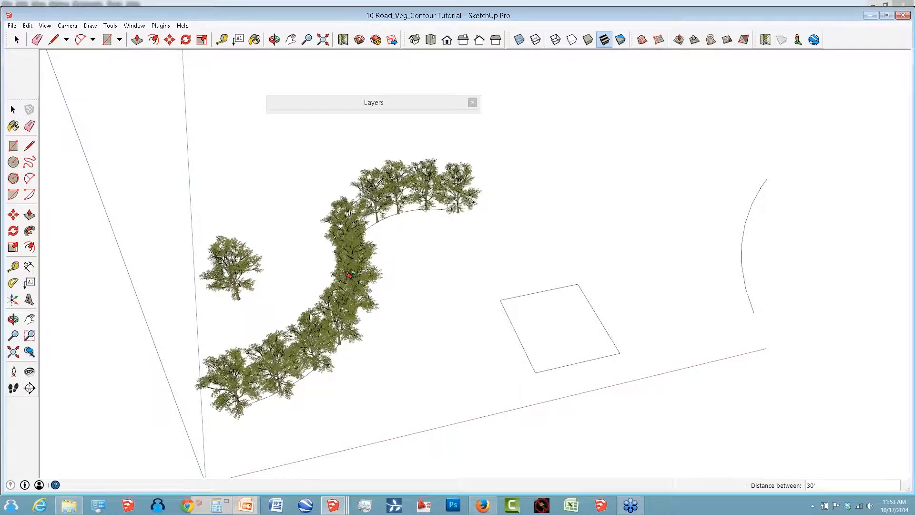
# Examine the row of trees along the curve, and remove all the trees while keeping the path.
pyautogui.moveTo(350, 274); pyautogui.dragTo(463, 221, button='middle')
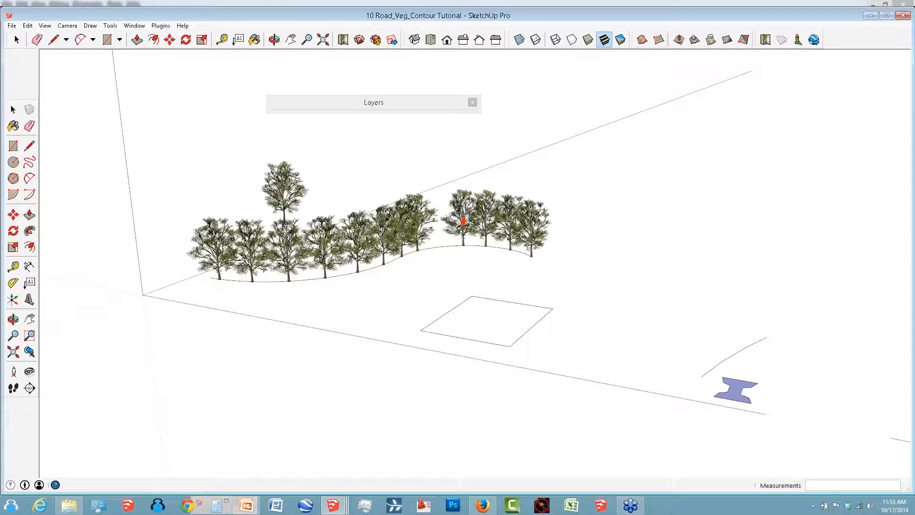
pyautogui.scroll(4, 465, 222)
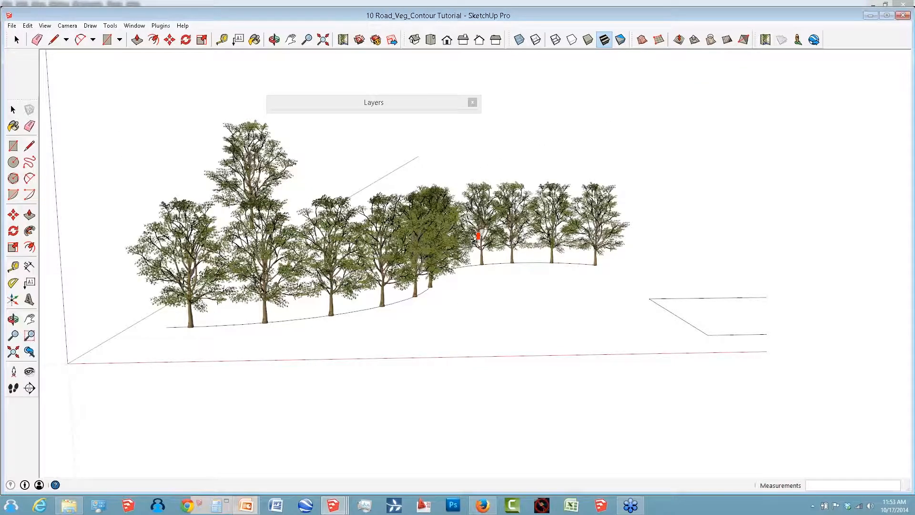
pyautogui.moveTo(478, 235); pyautogui.dragTo(1, 185, button='middle')
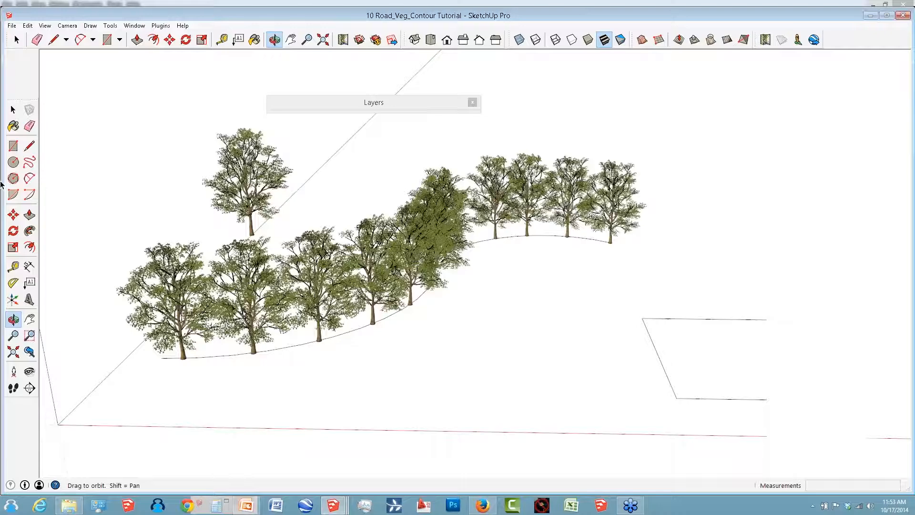
pyautogui.moveTo(2, 184); pyautogui.dragTo(541, 328, button='middle')
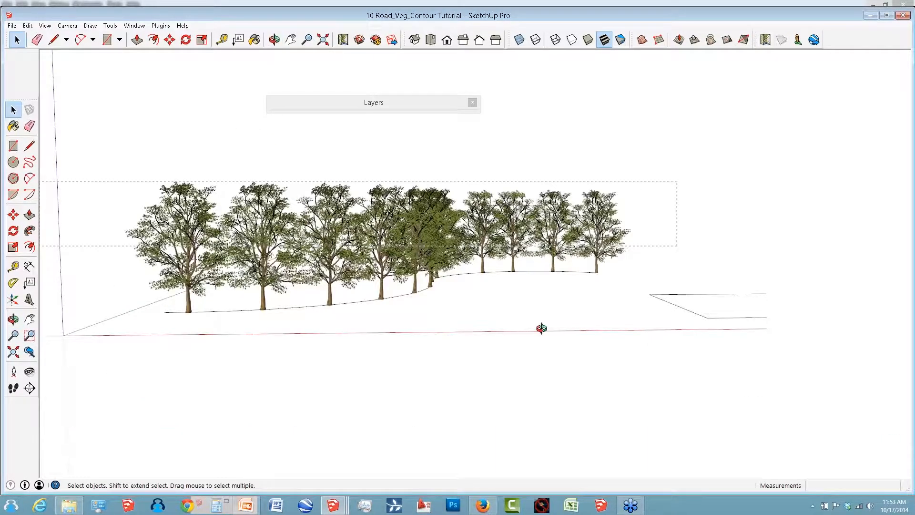
# Show the Soap Bubble plugin's tools.
pyautogui.click(447, 41)
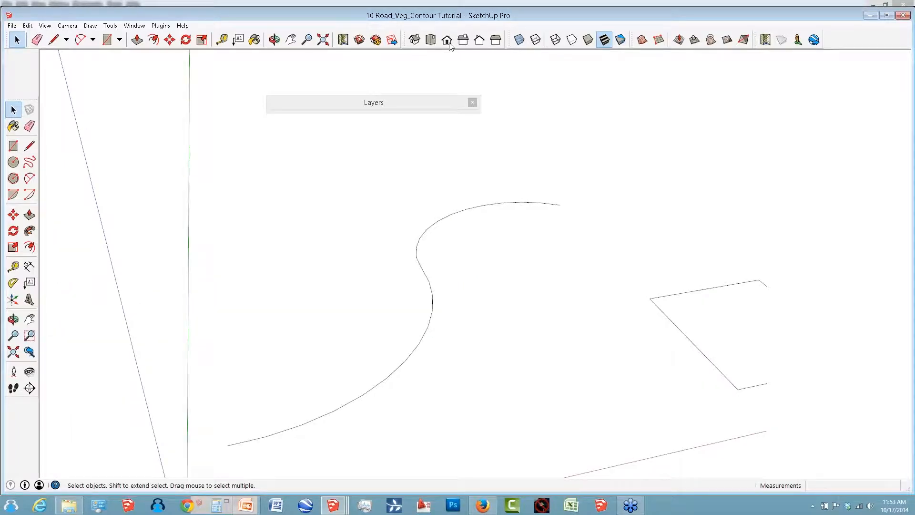
pyautogui.rightClick(450, 45)
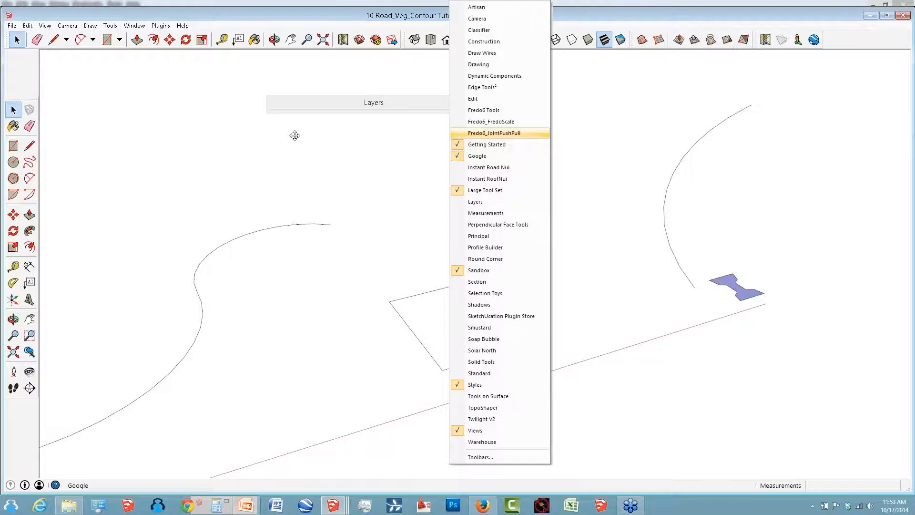
pyautogui.click(482, 339)
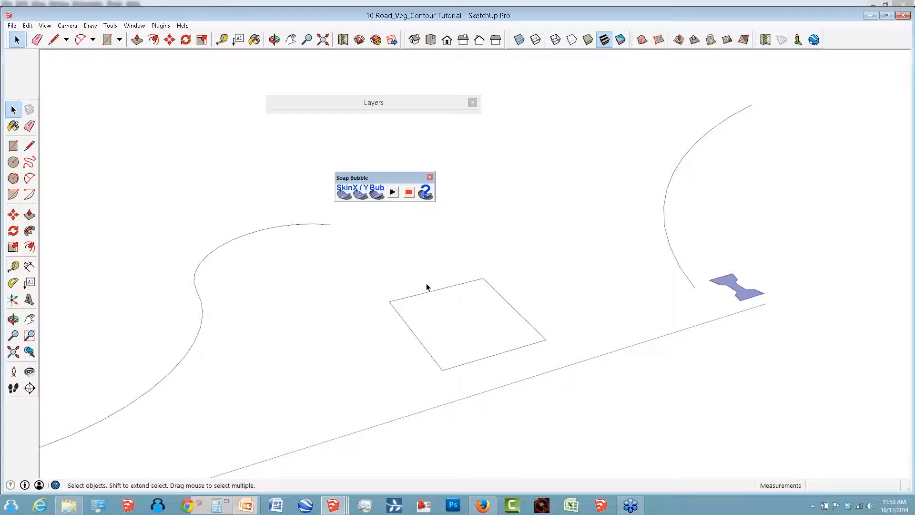
# Select the square's four edges and generate a soap skin across them with 10 divisions.
pyautogui.click(426, 288)
pyautogui.scroll(1, 525, 338)
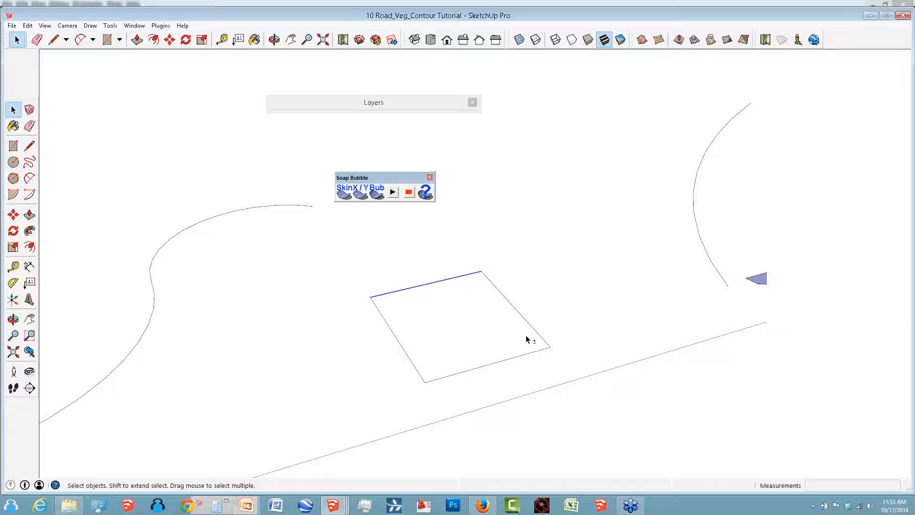
pyautogui.keyDown('shift'); pyautogui.click(398, 339); pyautogui.keyUp('shift')
pyautogui.keyDown('shift'); pyautogui.moveTo(558, 349); pyautogui.dragTo(517, 329); pyautogui.keyUp('shift')
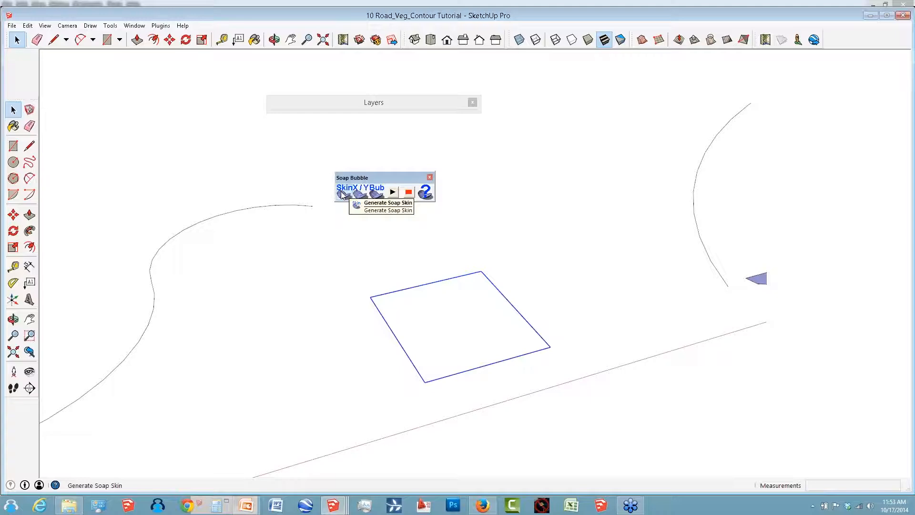
pyautogui.click(342, 194)
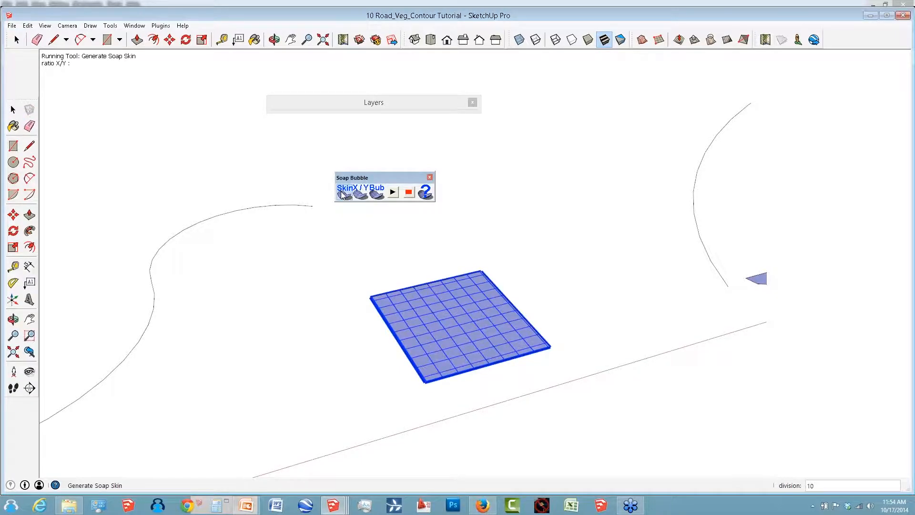
pyautogui.press('Return')
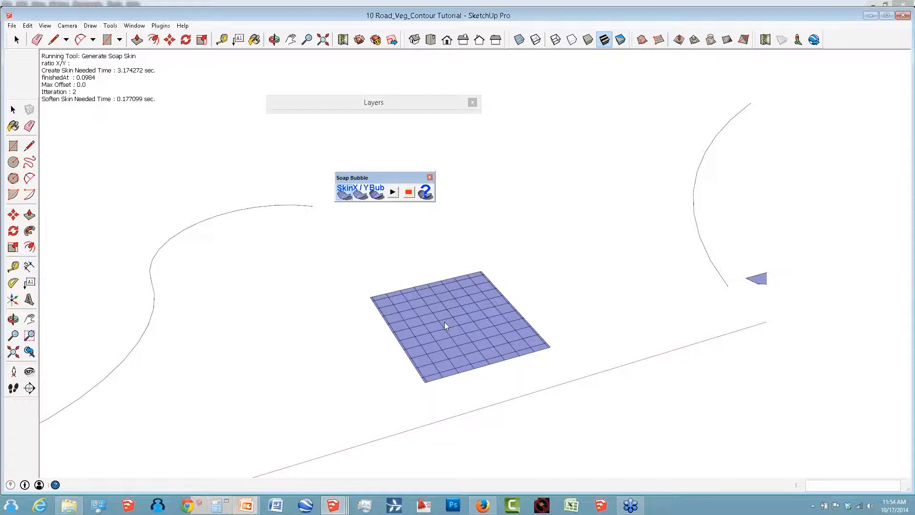
# Inflate the gridded skin with Generate Soap Bubble at pressure 8, and reverse the bulge with pressure -8.
pyautogui.scroll(2, 445, 322)
pyautogui.moveTo(444, 322); pyautogui.dragTo(458, 290, button='middle')
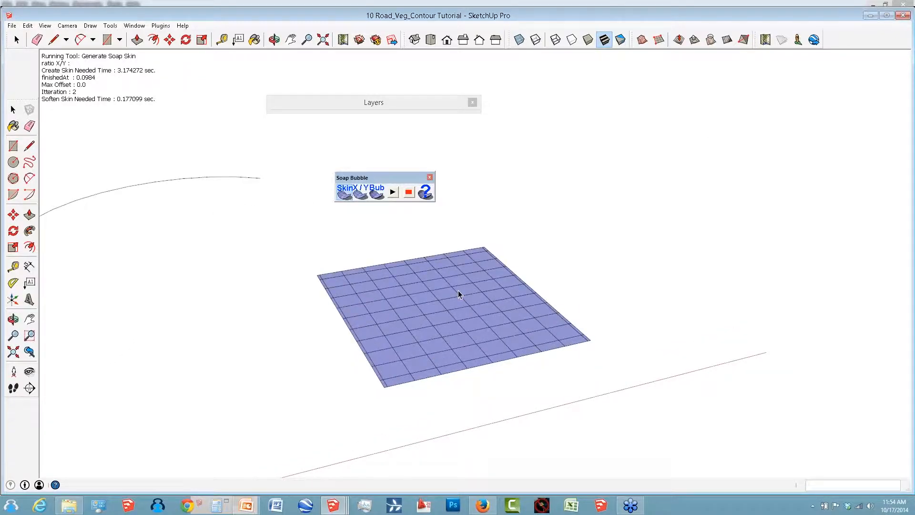
pyautogui.scroll(3, 445, 320)
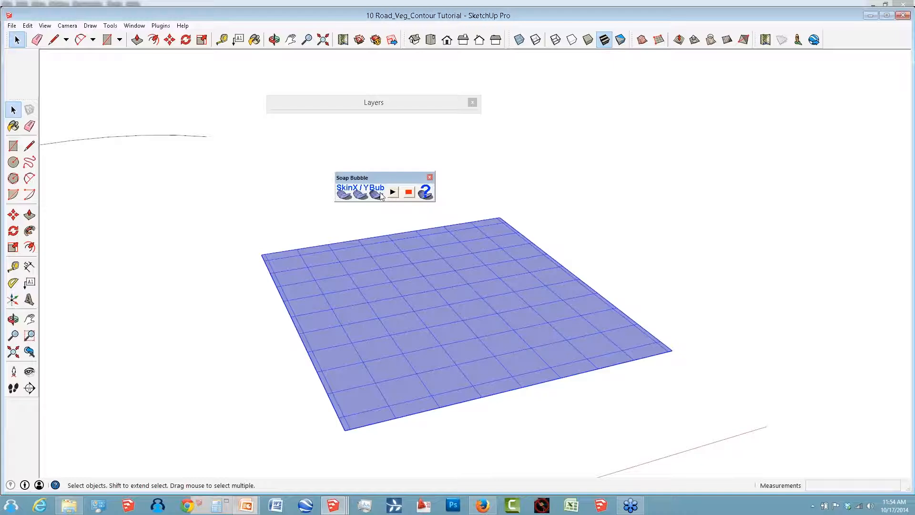
pyautogui.click(377, 193)
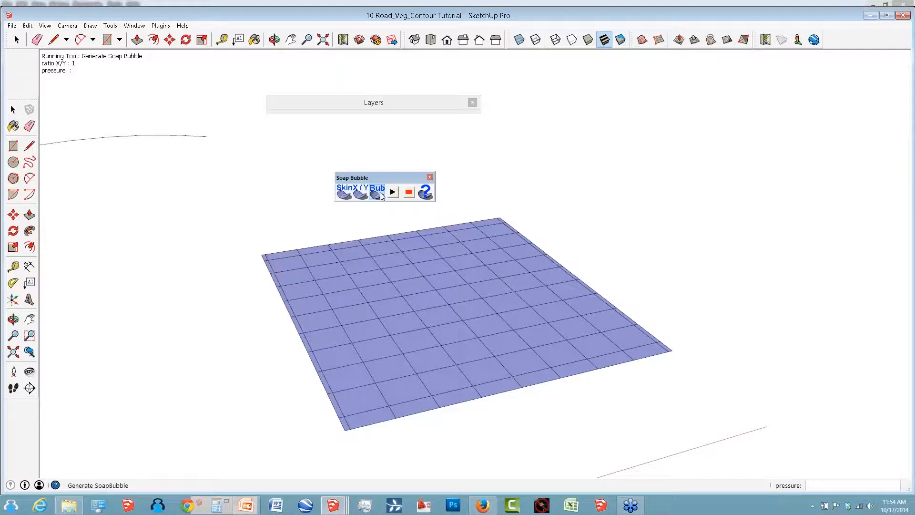
pyautogui.click(399, 286)
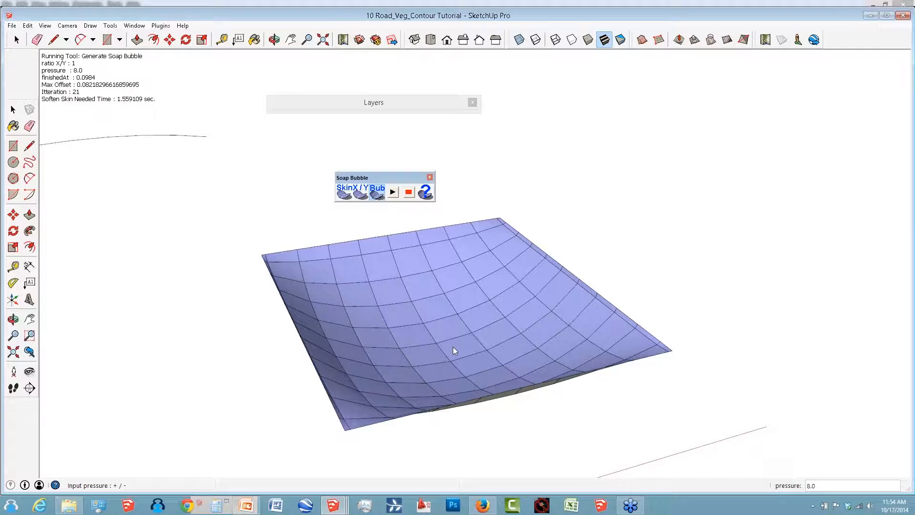
pyautogui.write('-8')
pyautogui.press('Return')
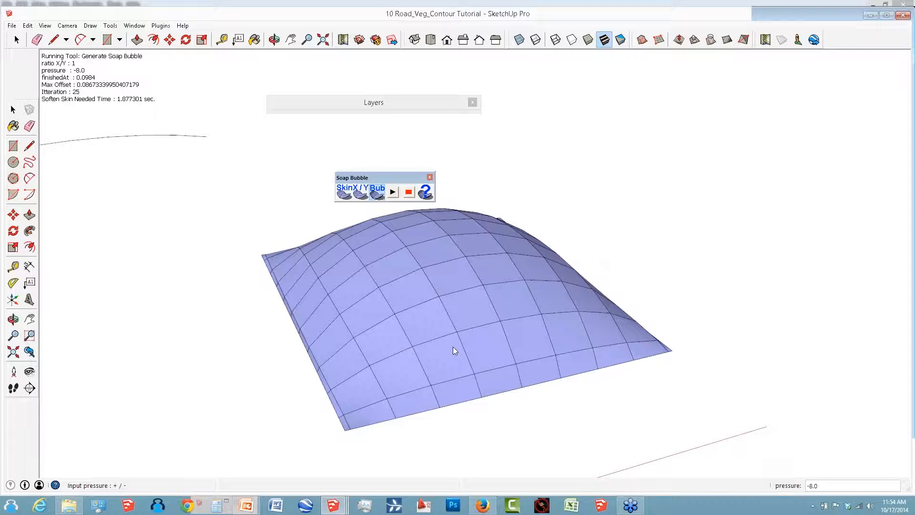
# Create a Profile Builder profile from the I-shaped face and build it along the arc with Center placement.
pyautogui.click(160, 27)
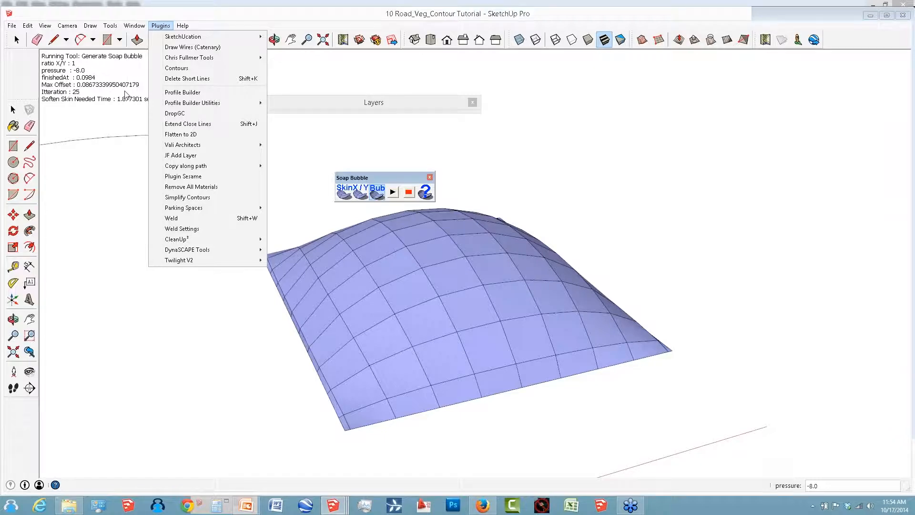
pyautogui.click(182, 92)
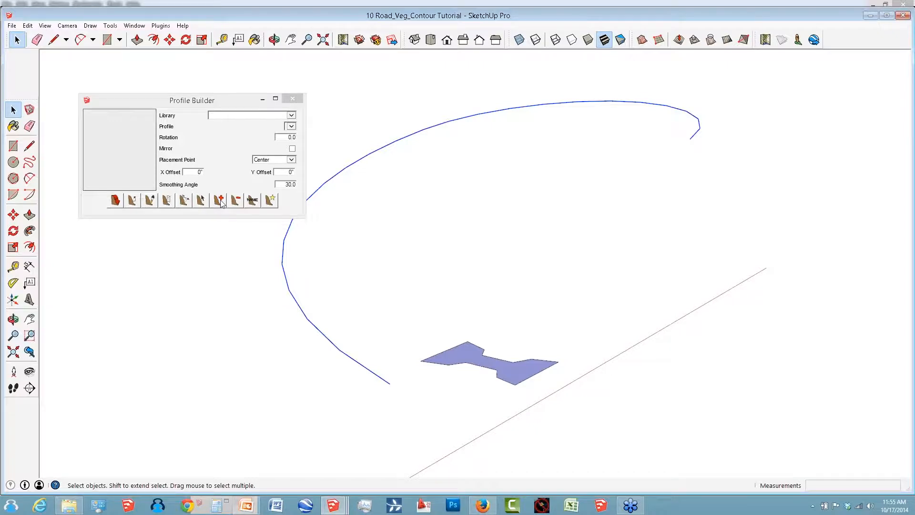
pyautogui.click(220, 201)
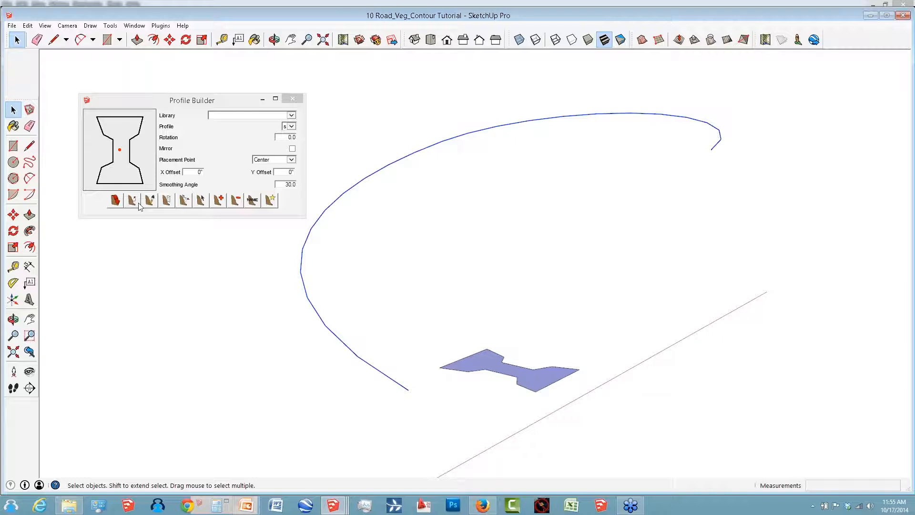
pyautogui.click(207, 184)
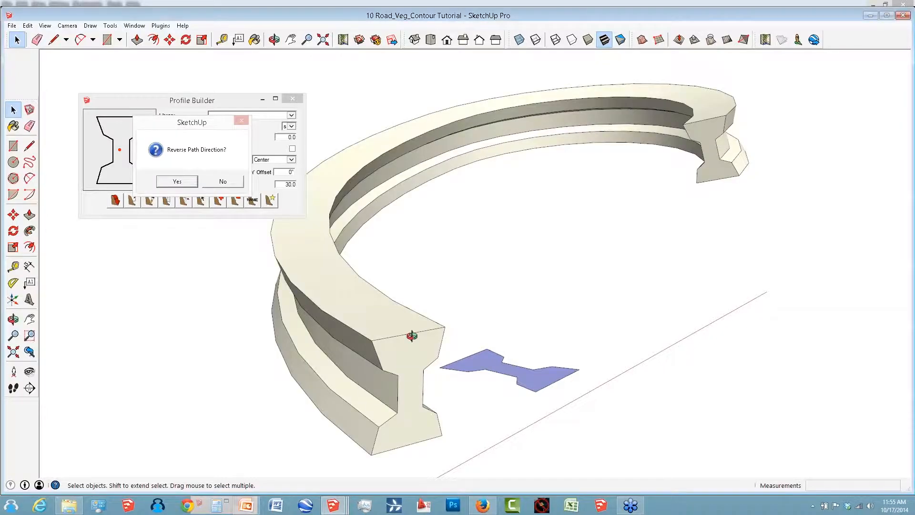
pyautogui.moveTo(412, 336); pyautogui.dragTo(380, 338, button='middle')
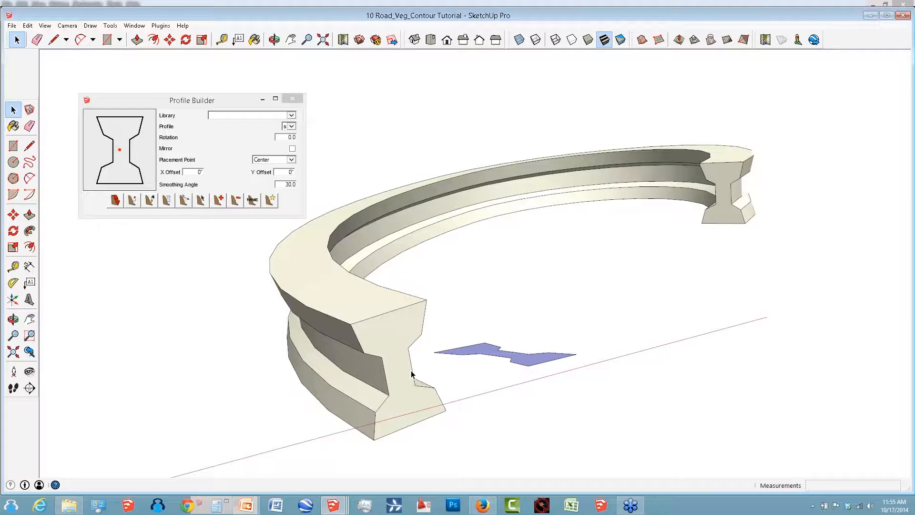
pyautogui.moveTo(411, 371); pyautogui.dragTo(410, 372, button='middle')
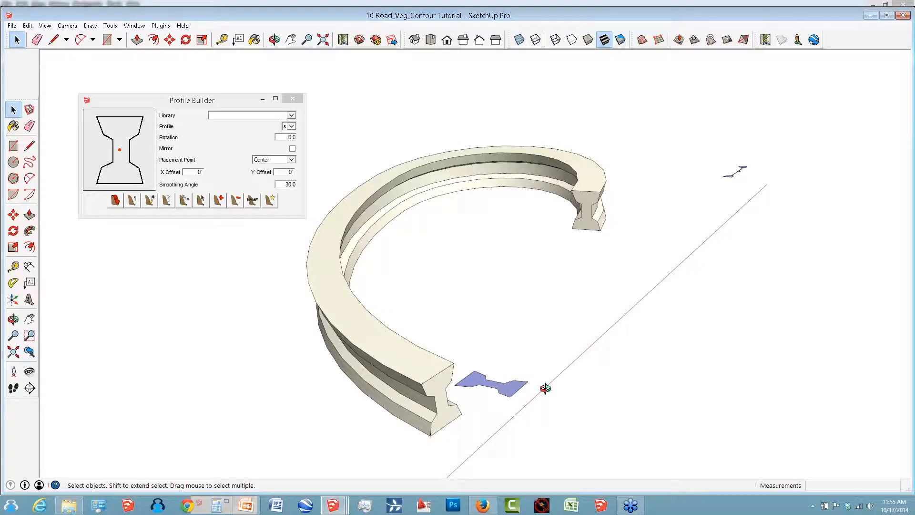
# Create a new Profile Builder profile named road from the road cross-section faces.
pyautogui.moveTo(545, 389); pyautogui.dragTo(522, 390, button='middle')
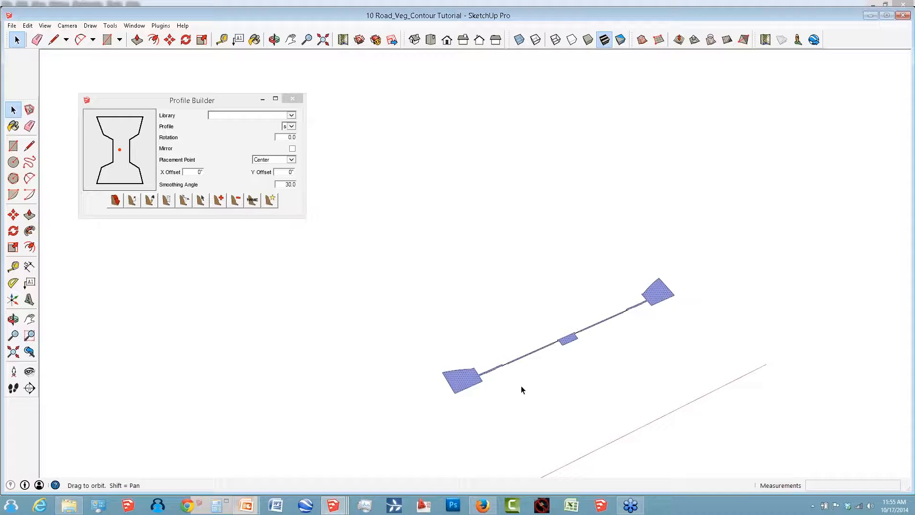
pyautogui.moveTo(522, 385); pyautogui.dragTo(470, 384, button='middle')
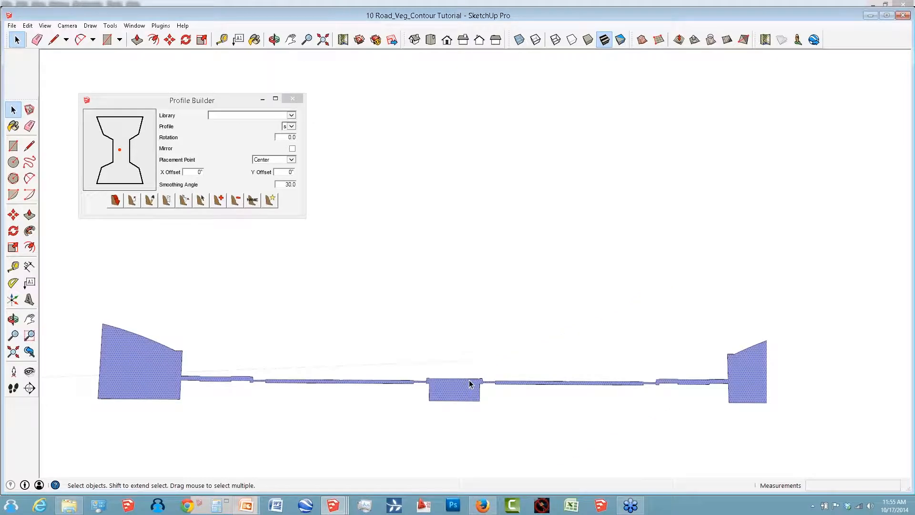
pyautogui.scroll(3, 469, 383)
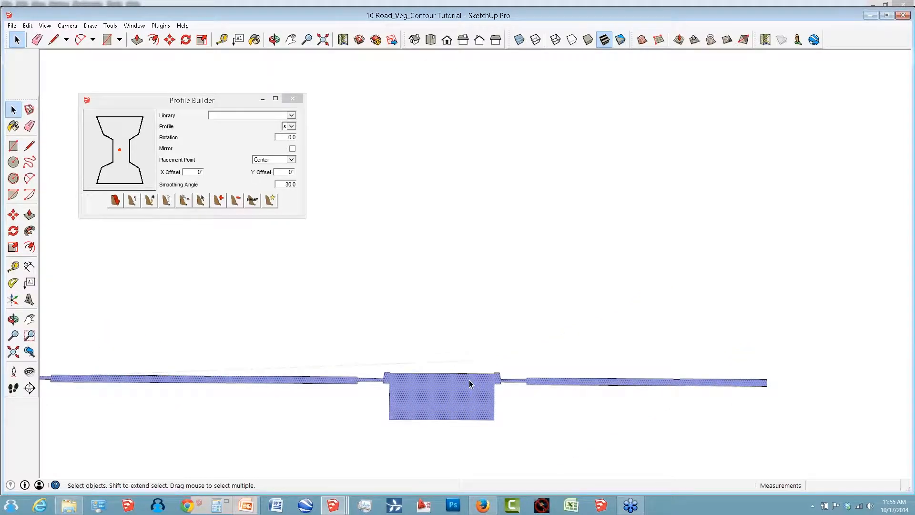
pyautogui.scroll(-1, 469, 379)
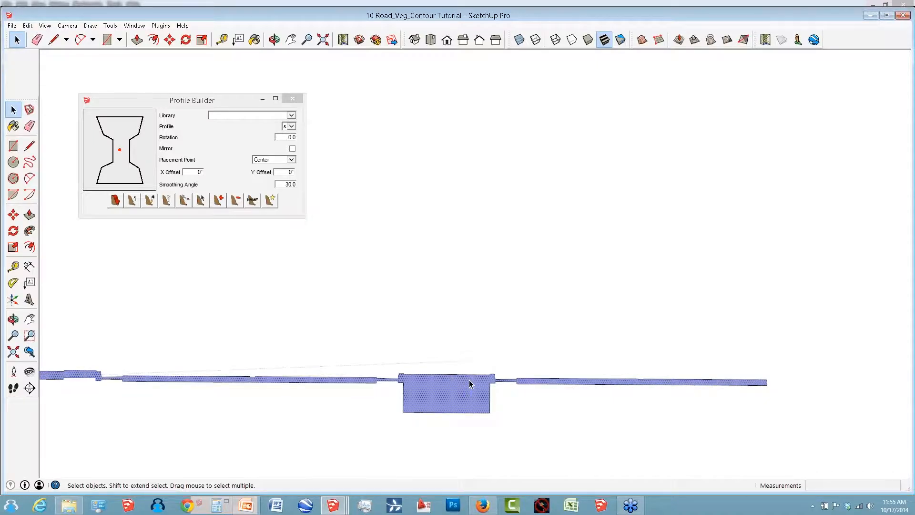
pyautogui.scroll(-1, 470, 384)
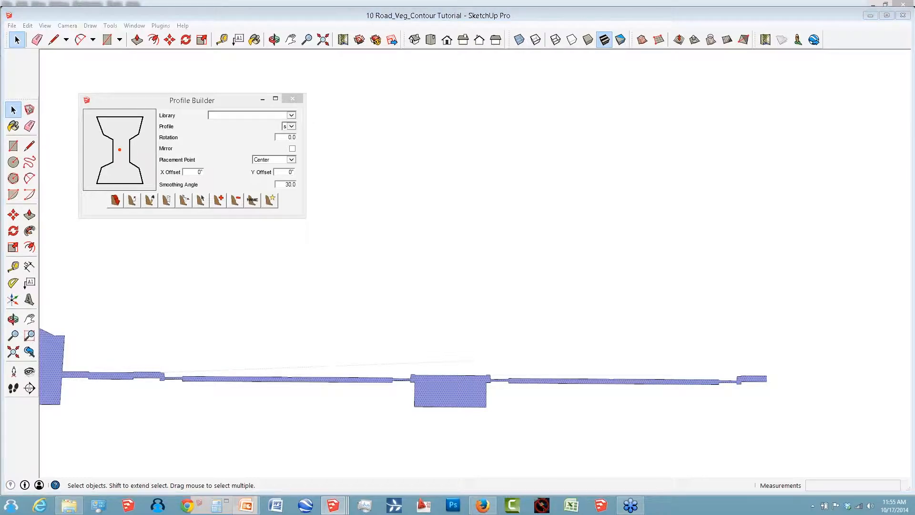
pyautogui.click(219, 200)
pyautogui.write('r')
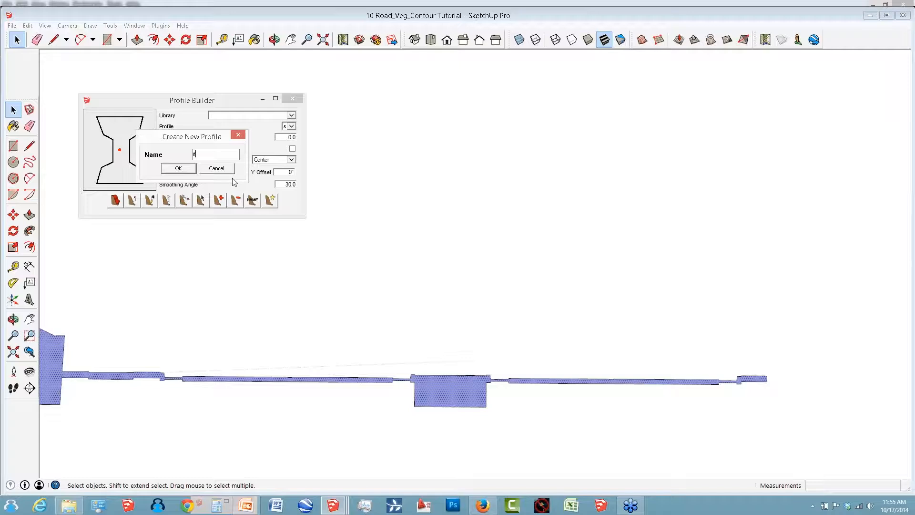
pyautogui.write('oad')
pyautogui.press('Return')
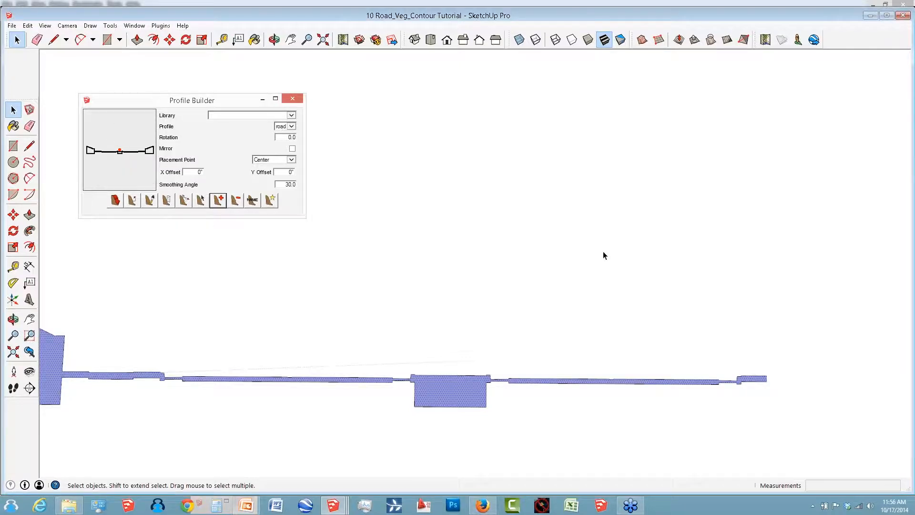
# Build the road profile along the gently curved path beside the material swatches.
pyautogui.moveTo(602, 251); pyautogui.dragTo(657, 206, button='middle')
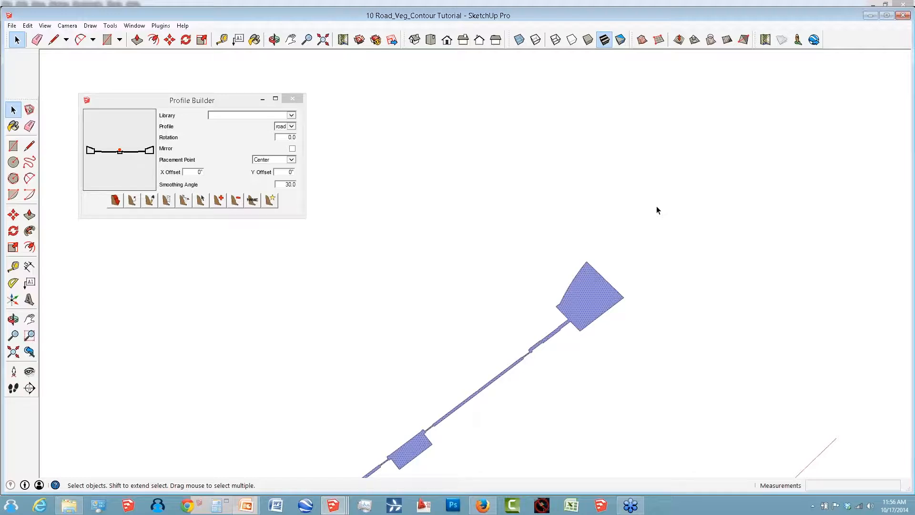
pyautogui.keyDown('shift'); pyautogui.moveTo(656, 207); pyautogui.dragTo(582, 260, button='middle'); pyautogui.keyUp('shift')
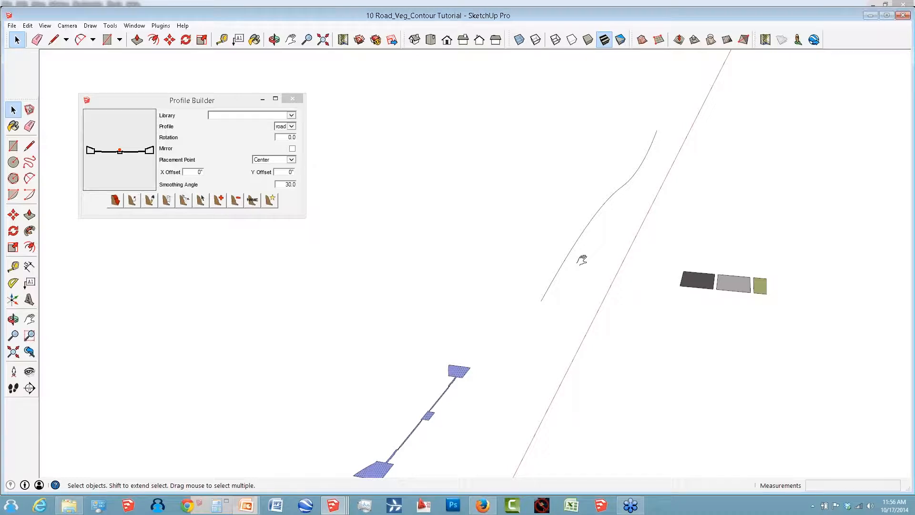
pyautogui.moveTo(582, 259); pyautogui.dragTo(452, 322, button='middle')
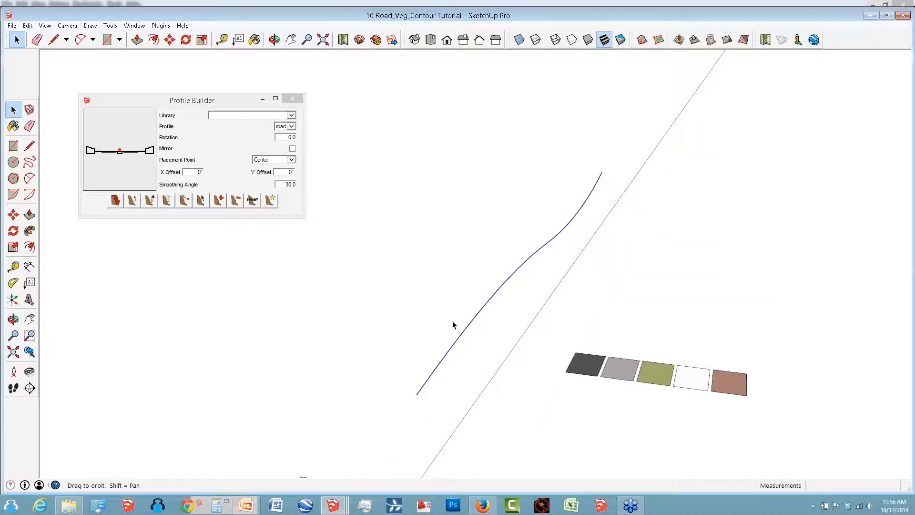
pyautogui.moveTo(452, 325); pyautogui.dragTo(572, 283, button='middle')
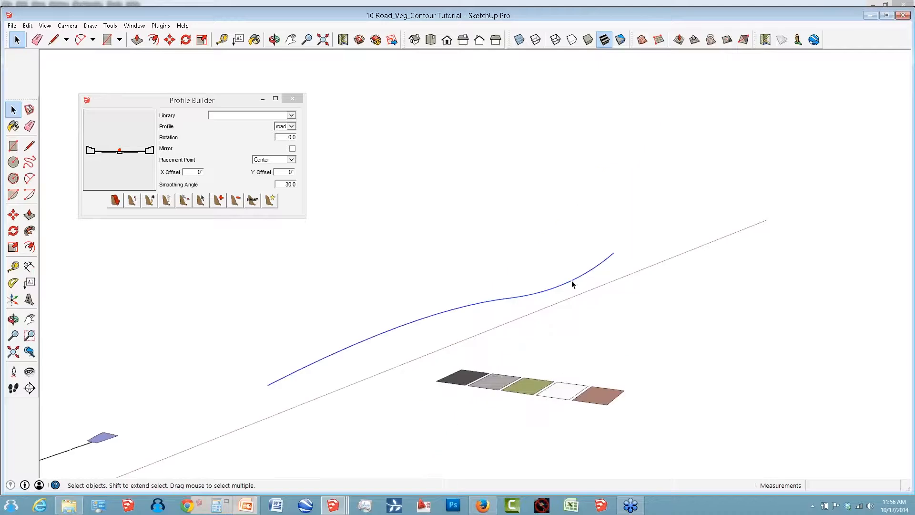
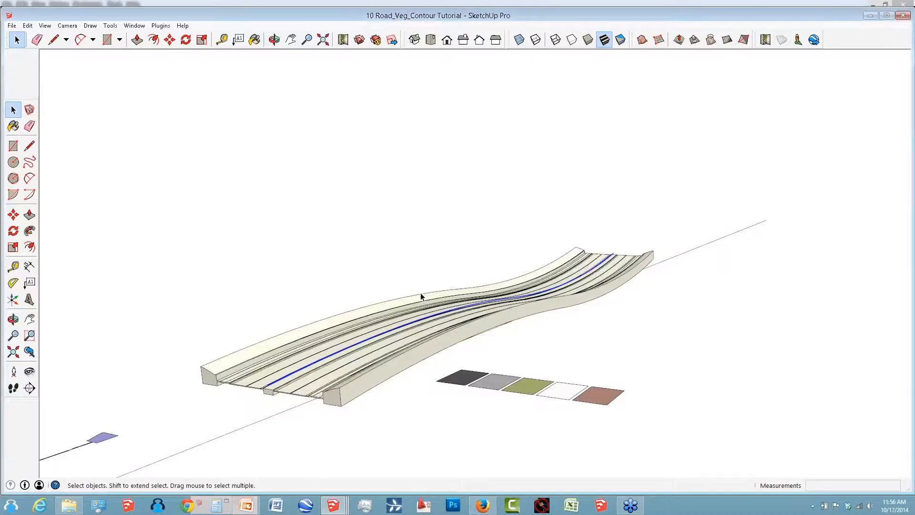
# Paint the extruded road's surfaces with the swatch materials, including Asphalt_New, Concrete_Aggregate_Smoke and green for the verges and median.
pyautogui.press('b')
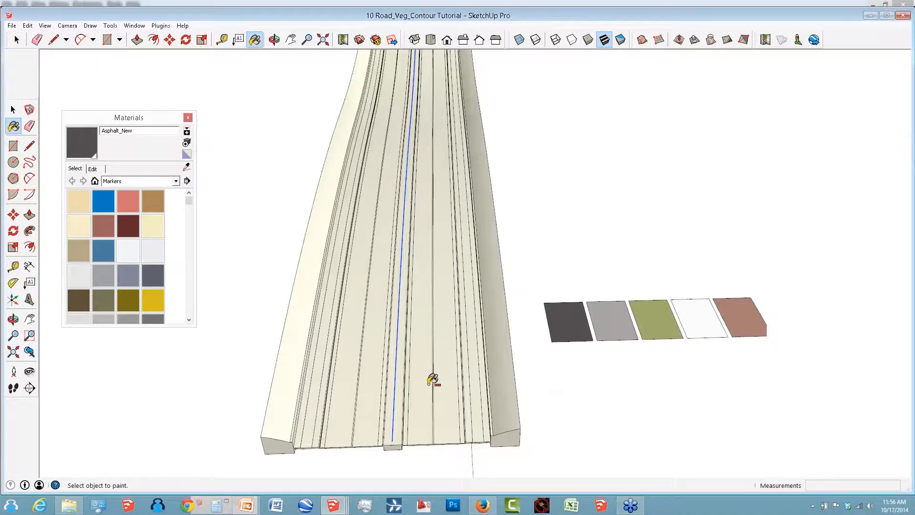
pyautogui.press('space')
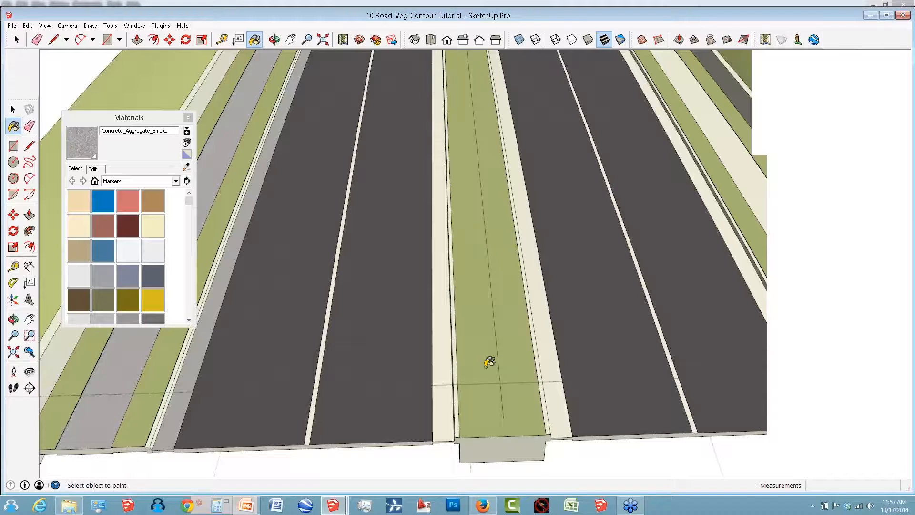
pyautogui.moveTo(488, 363); pyautogui.dragTo(577, 295, button='middle')
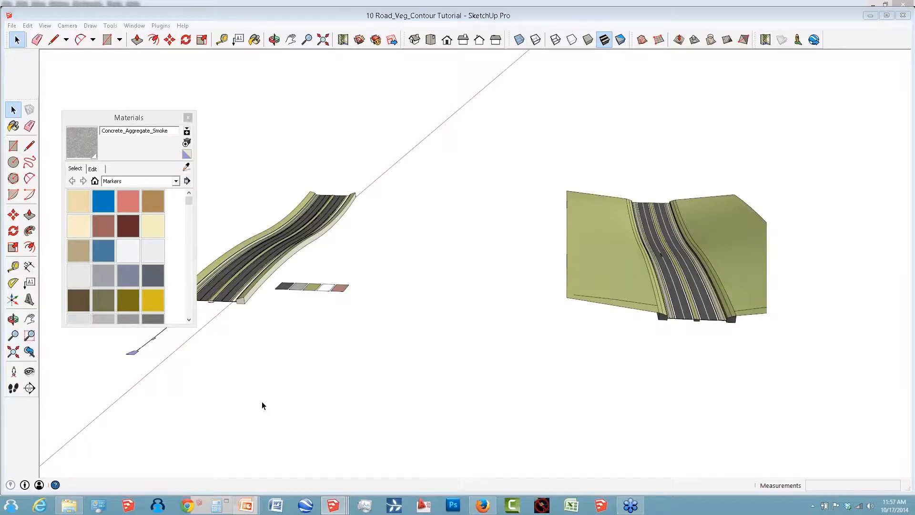
# Switch to PowerPoint, present the SketchUp tutorials website slide, and return to the painted road model in SketchUp.
pyautogui.click(246, 505)
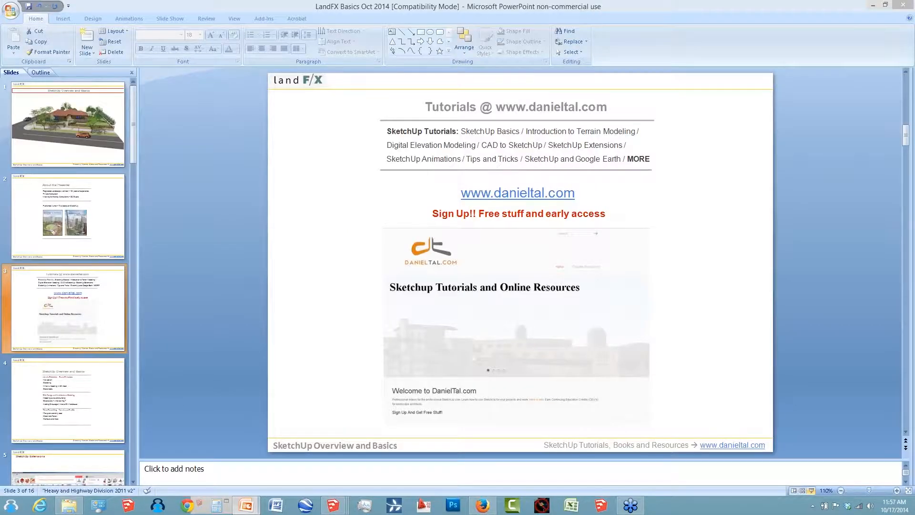
pyautogui.hotkey('shift', 'F5')
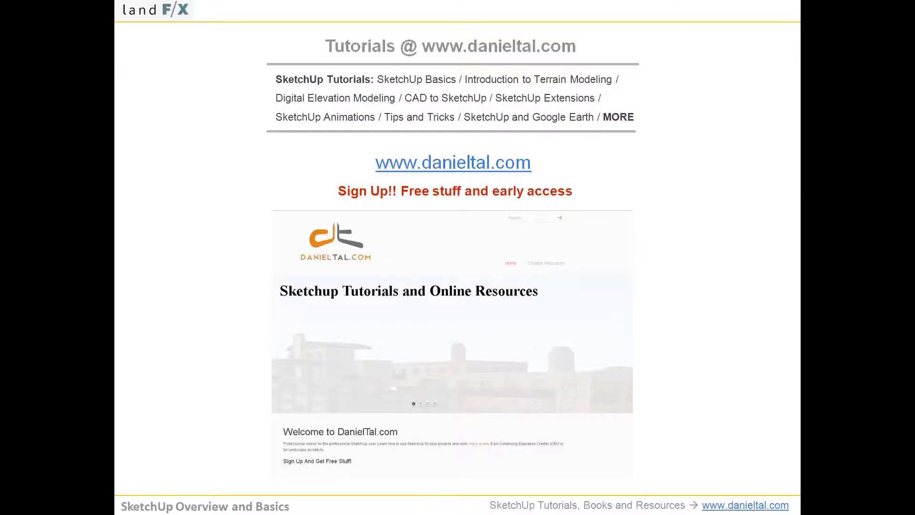
pyautogui.hotkey('alt', 'Tab')
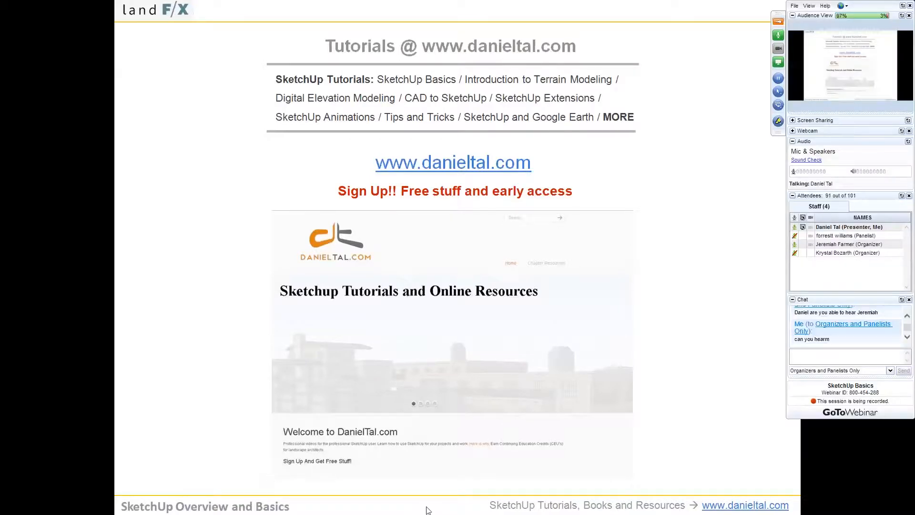
pyautogui.press('Escape')
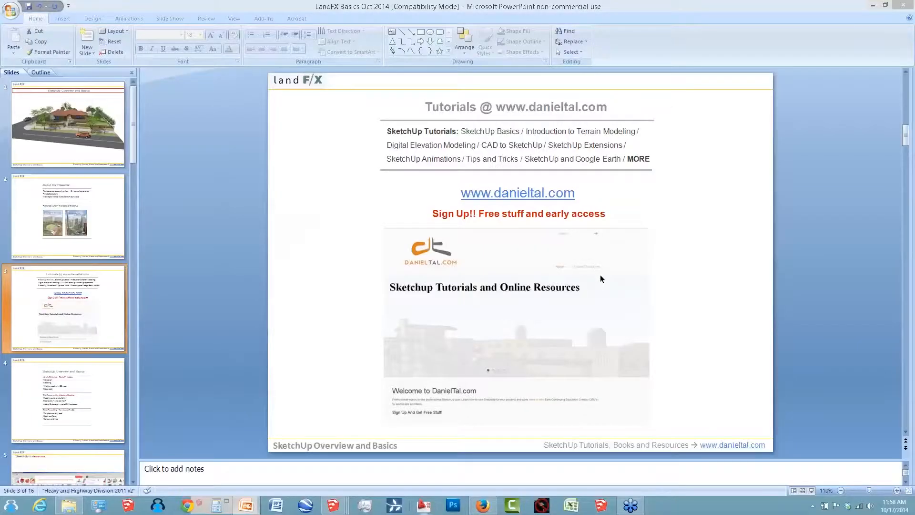
pyautogui.hotkey('alt', 'Tab')
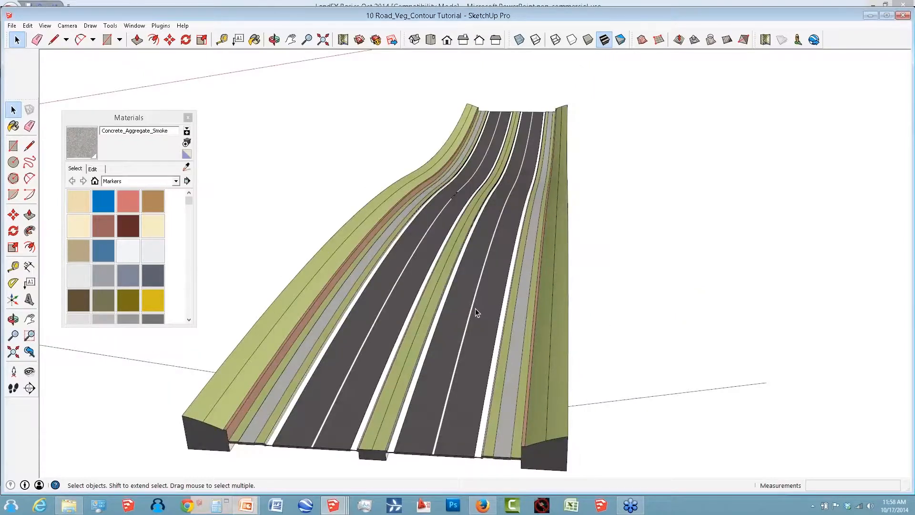
# Start Copy along path on the selected verge line along the road's outer edge with a spacing of 50'.
pyautogui.moveTo(476, 308); pyautogui.dragTo(424, 298, button='middle')
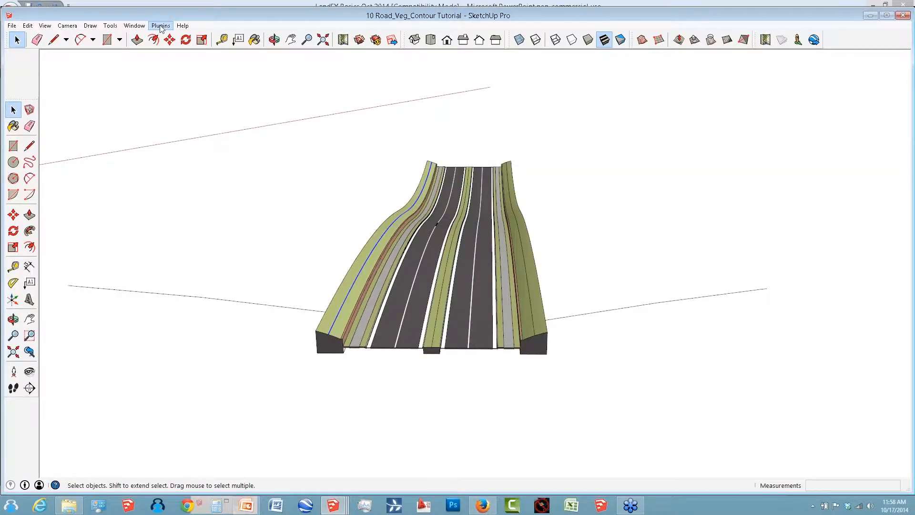
pyautogui.click(161, 26)
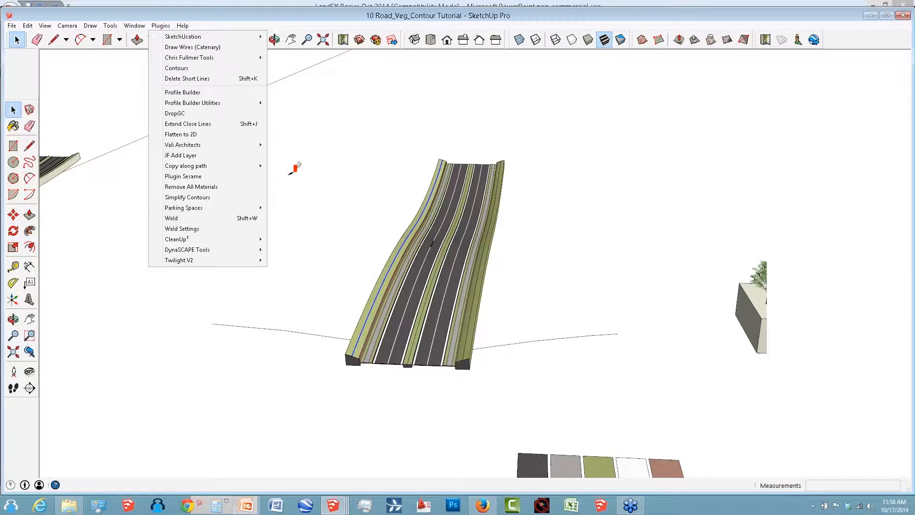
pyautogui.click(288, 175)
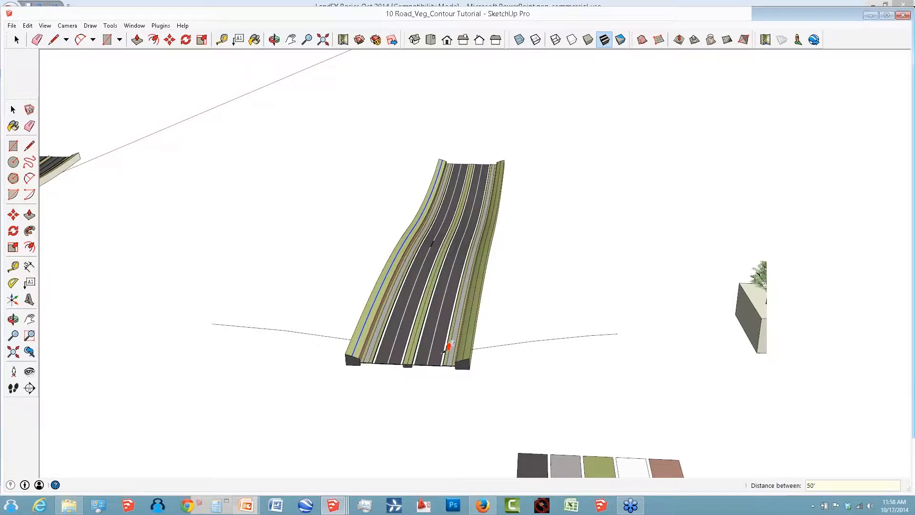
pyautogui.click(446, 350)
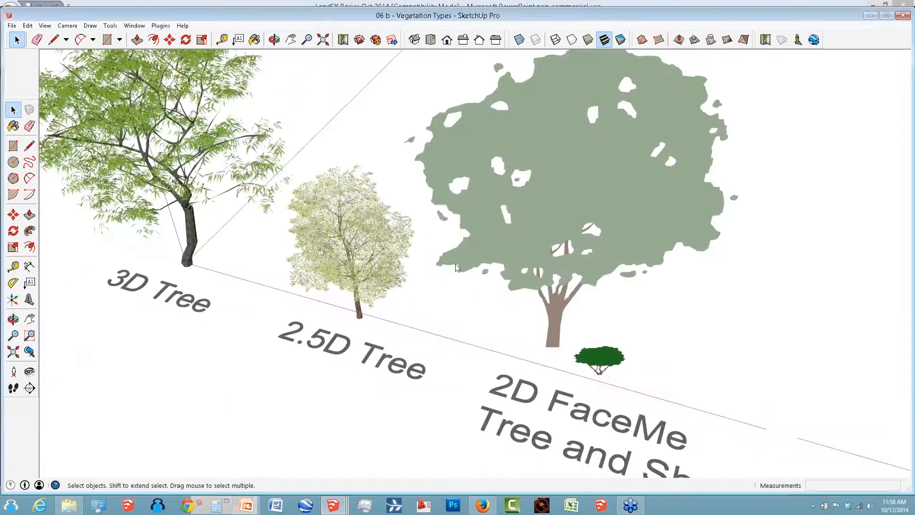
# Unhide the hidden outline edges inside the large 2D FaceMe tree component of the Vegetation Types model.
pyautogui.rightClick(455, 201)
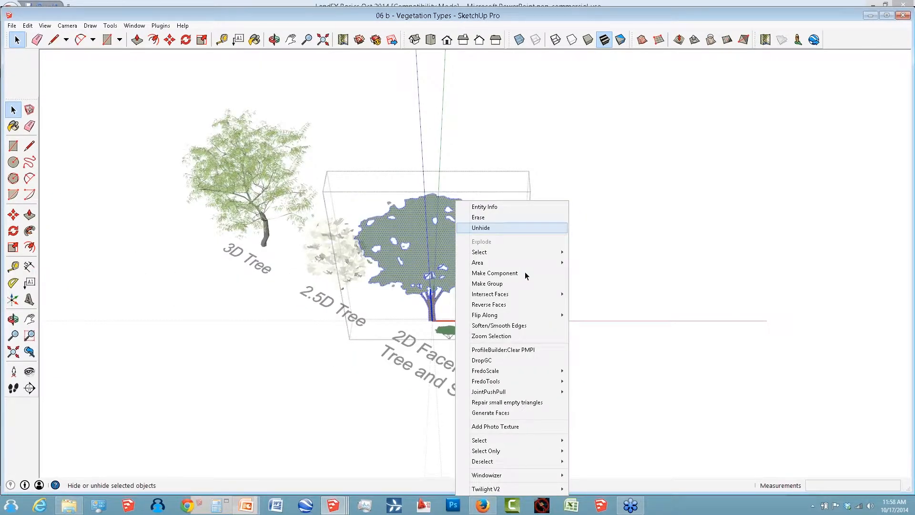
pyautogui.click(500, 227)
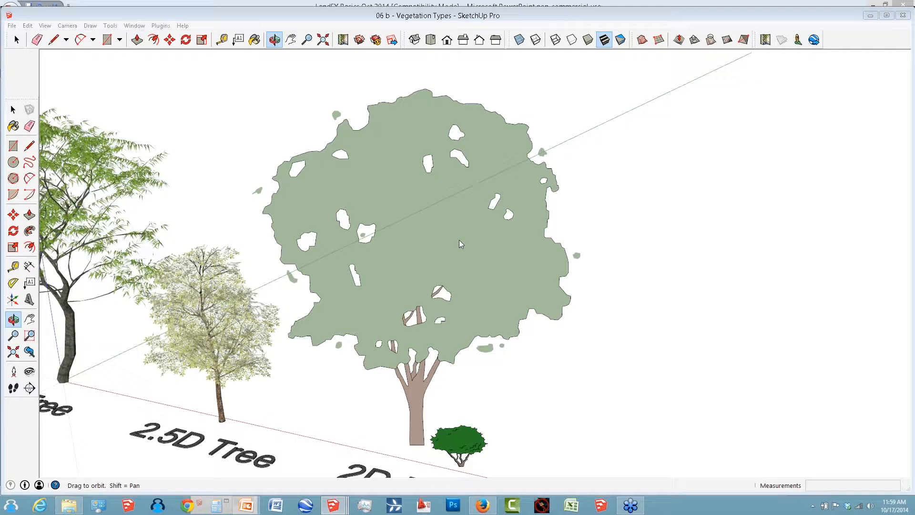
# Switch to PowerPoint's tutorials website slide, return to SketchUp and view the 2D FaceMe tree from other angles.
pyautogui.hotkey('alt', 'Tab')
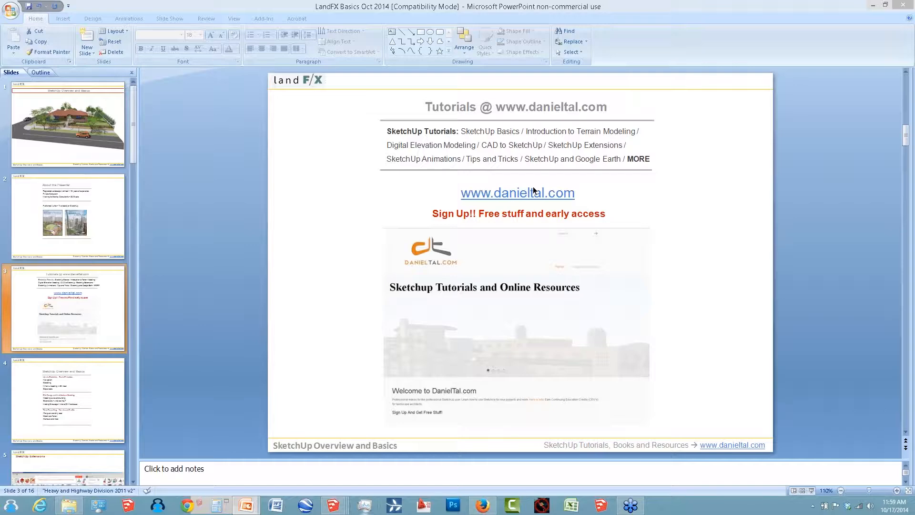
pyautogui.hotkey('alt', 'Tab')
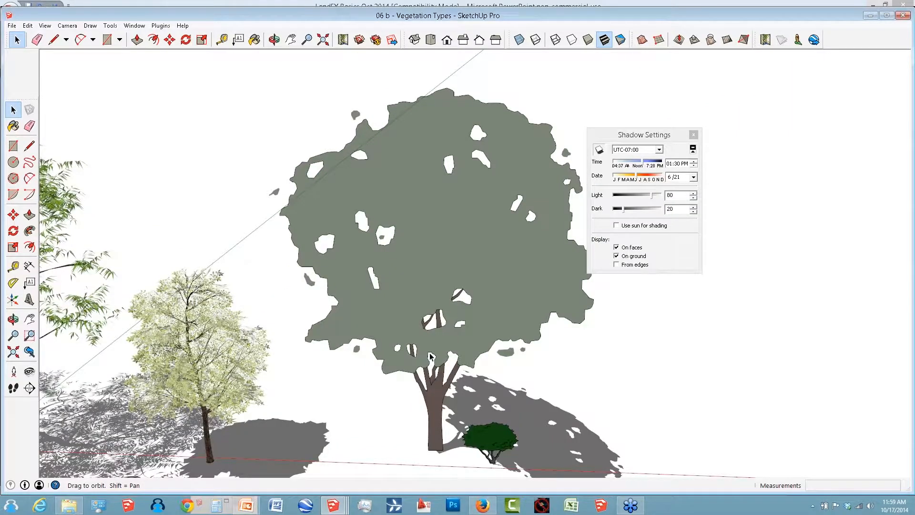
pyautogui.moveTo(430, 356); pyautogui.dragTo(591, 243, button='middle')
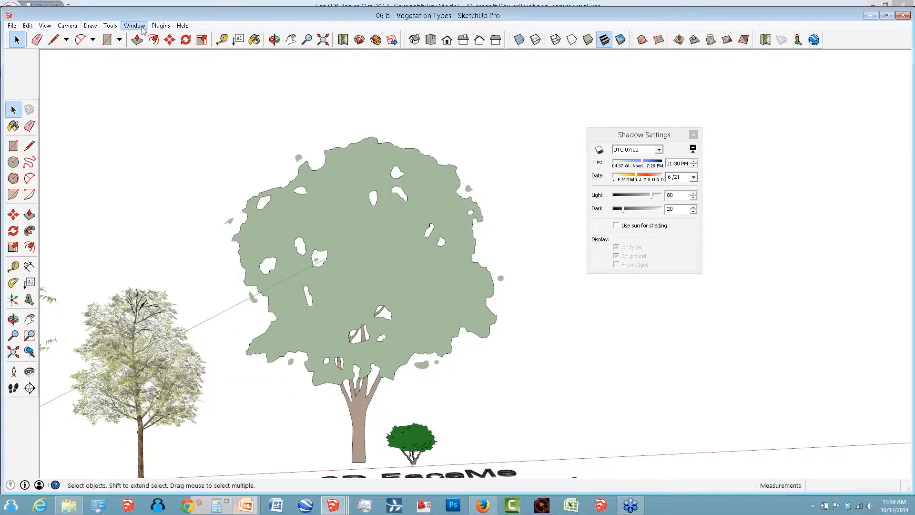
# Show the edge options of the current style for editing.
pyautogui.click(142, 27)
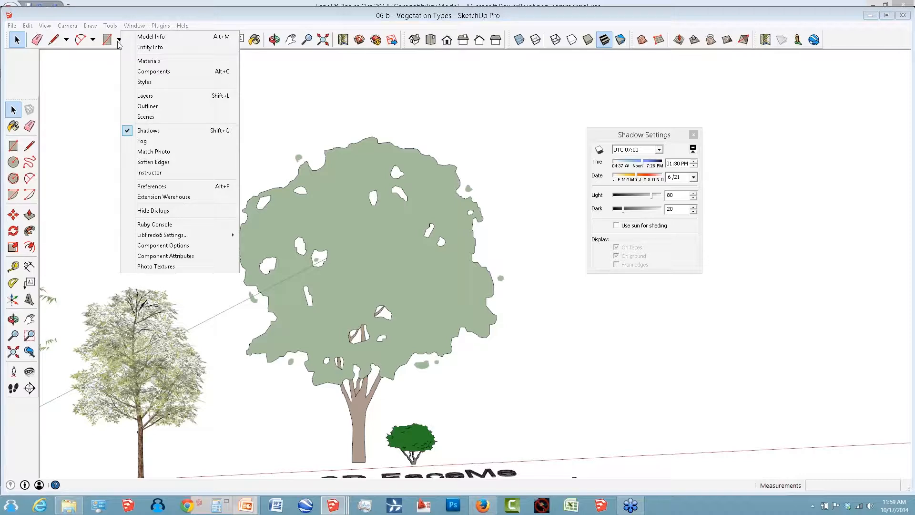
pyautogui.click(145, 82)
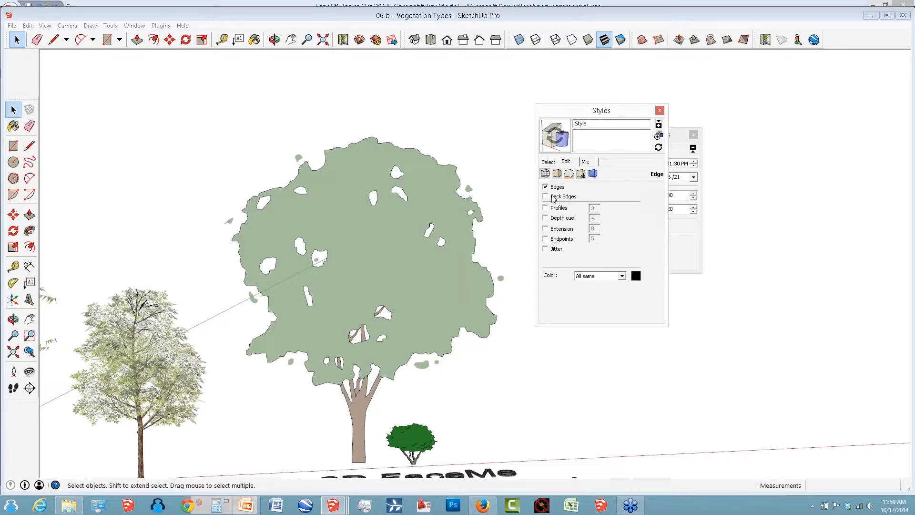
pyautogui.click(135, 25)
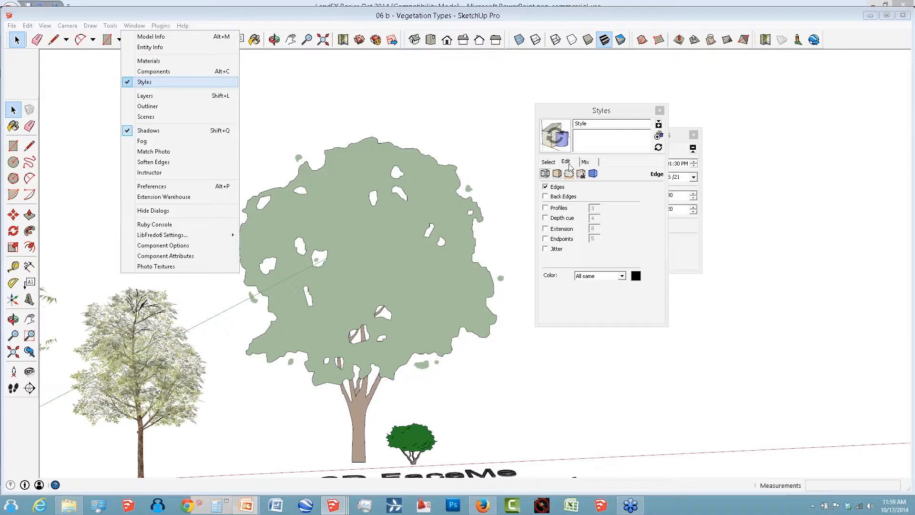
pyautogui.click(569, 164)
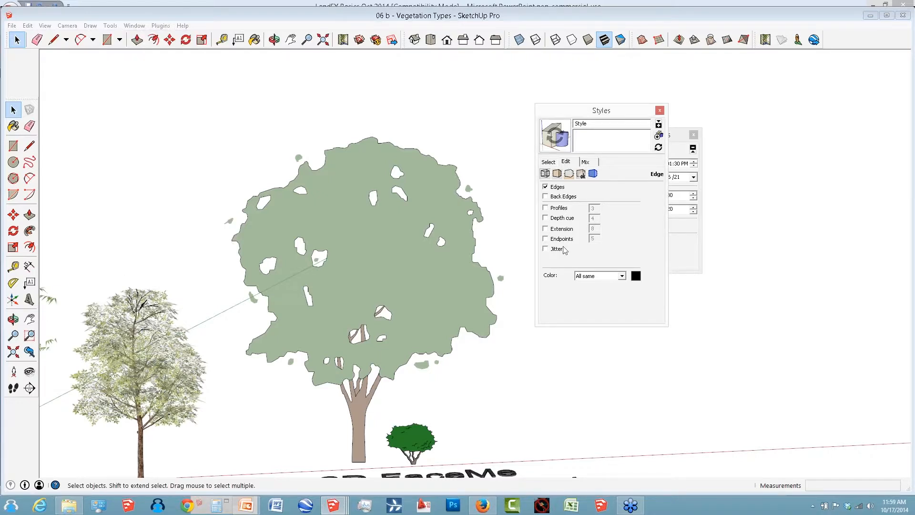
# Hide the outline edges inside the large 2D FaceMe tree component, leaving its coloured faces displayed.
pyautogui.click(368, 253)
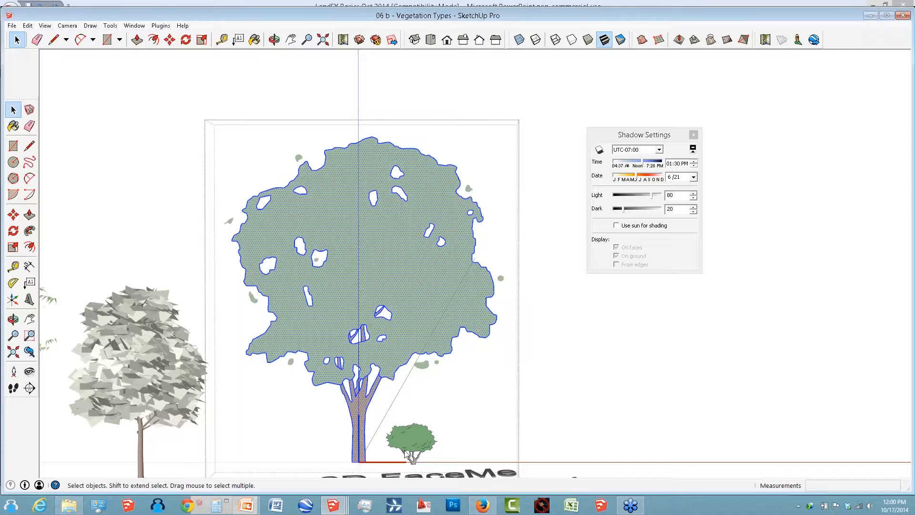
pyautogui.rightClick(365, 452)
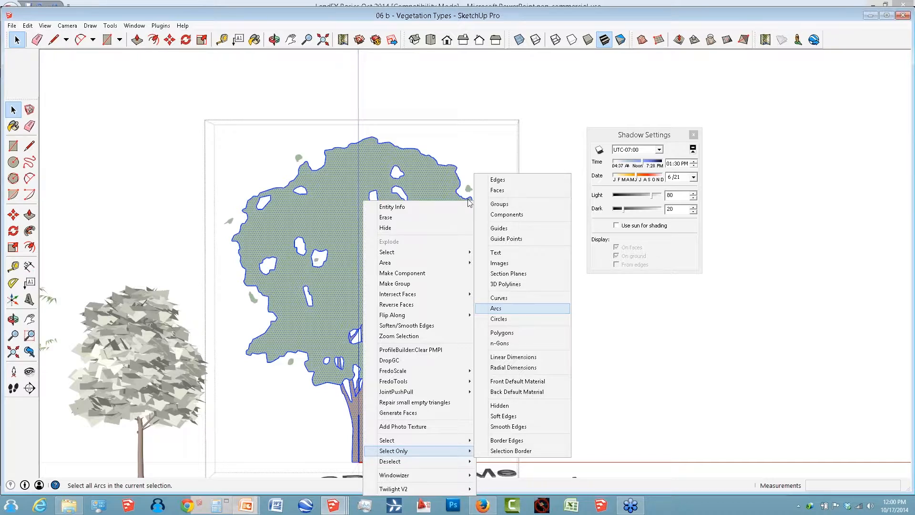
pyautogui.click(495, 307)
pyautogui.rightClick(468, 200)
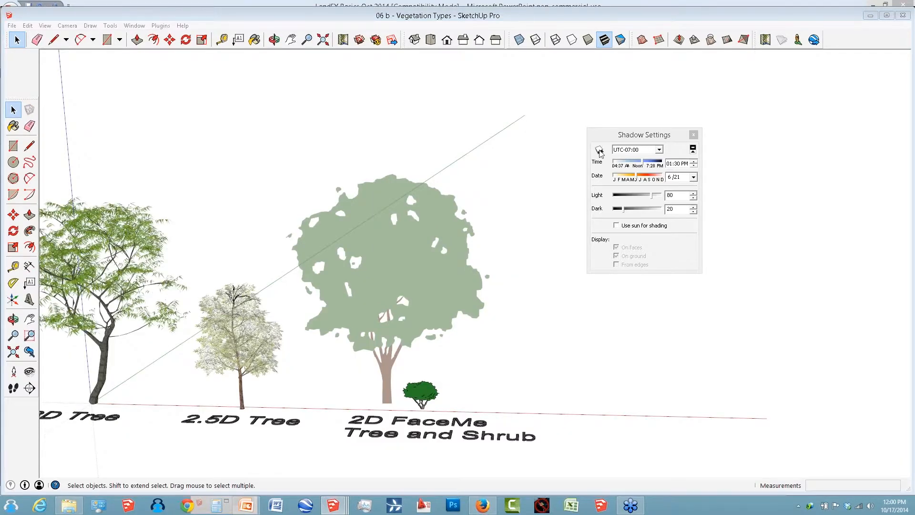
# Turn shadows on to compare the 3D, 2.5D and 2D FaceMe trees, and turn them off again.
pyautogui.click(600, 151)
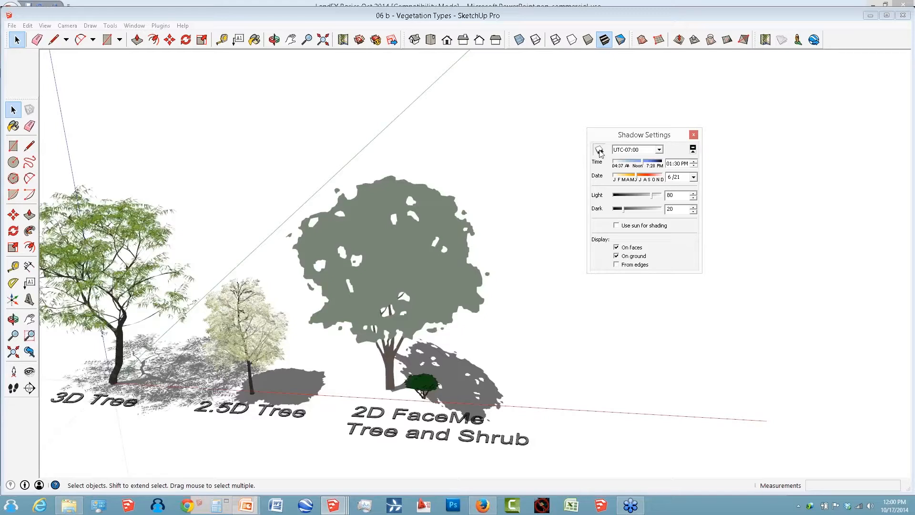
pyautogui.click(599, 150)
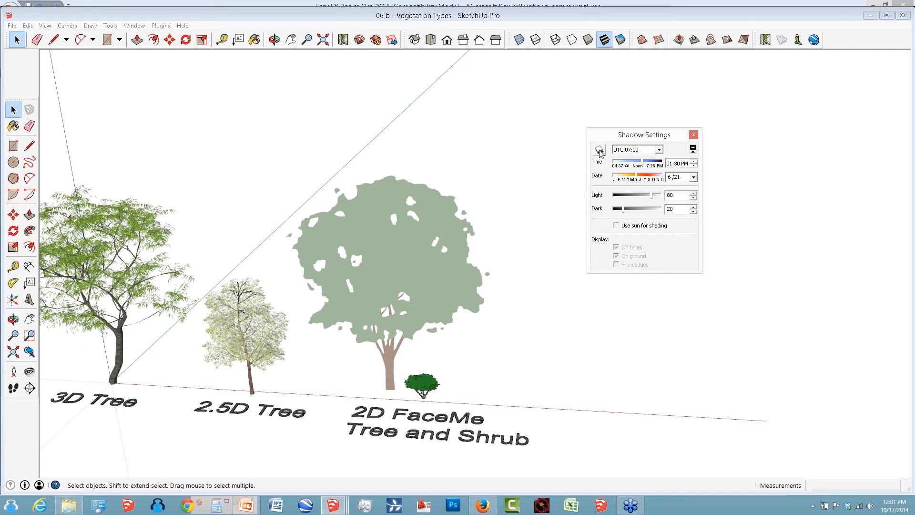
pyautogui.moveTo(913, 20)
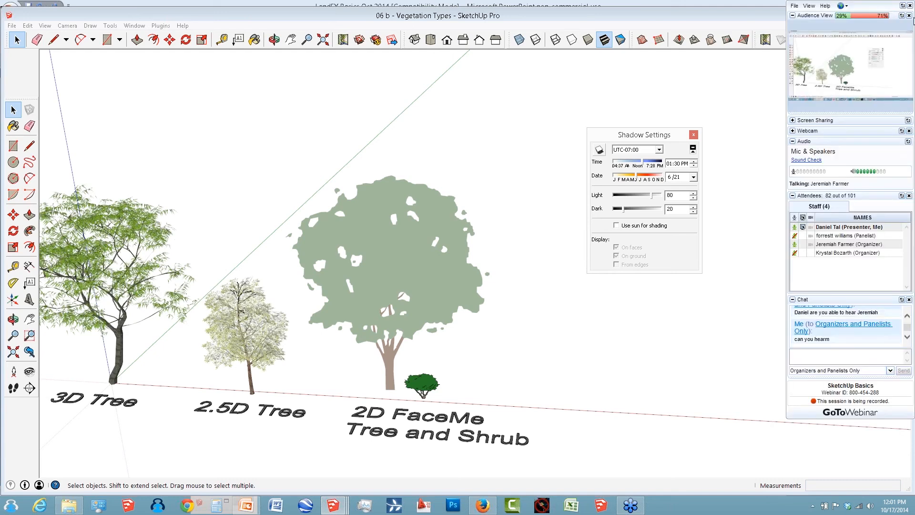